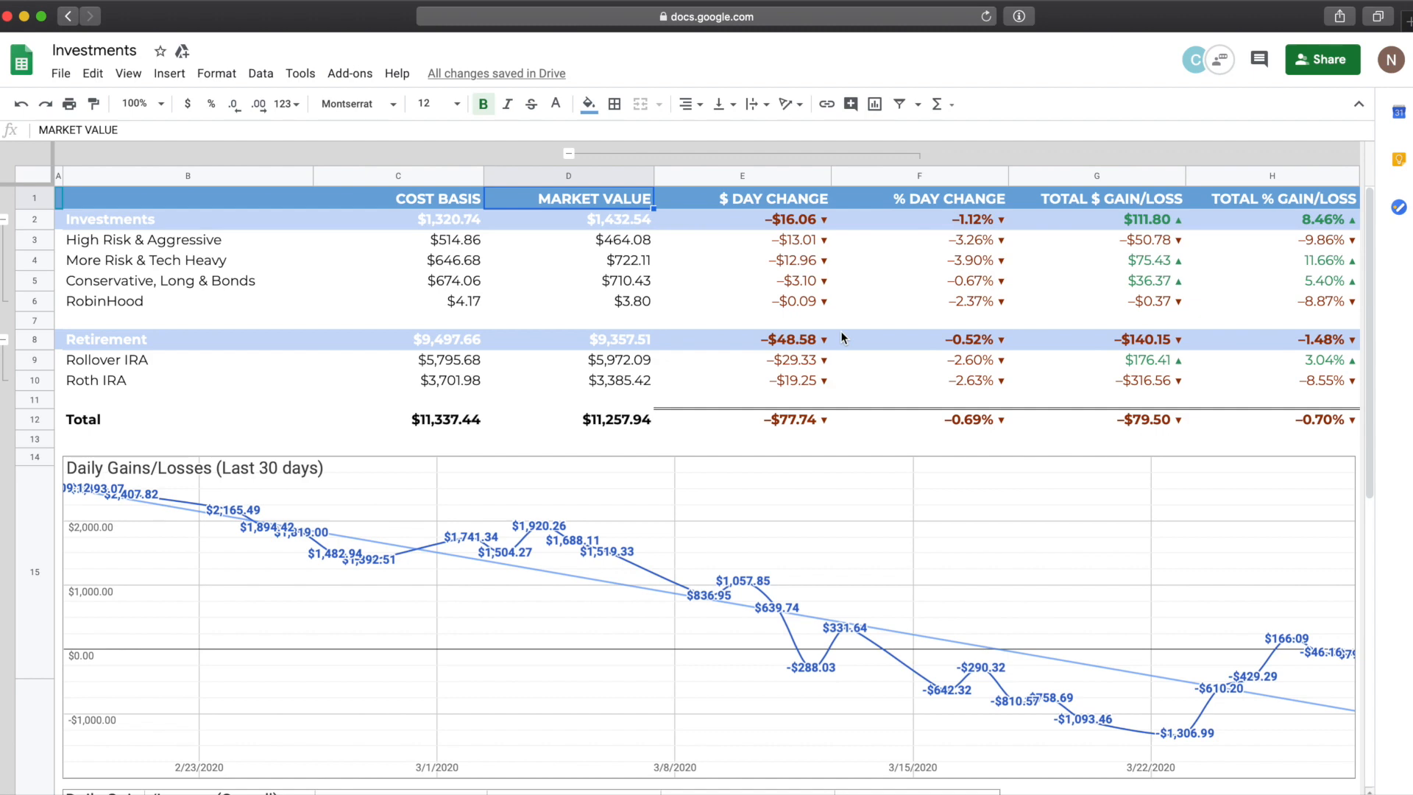
Step: Inspect the total gain/loss formula on the summary sheet and follow the Rollover IRA link to its sheet
{"action": "left_click", "coordinate": [1144, 253]}
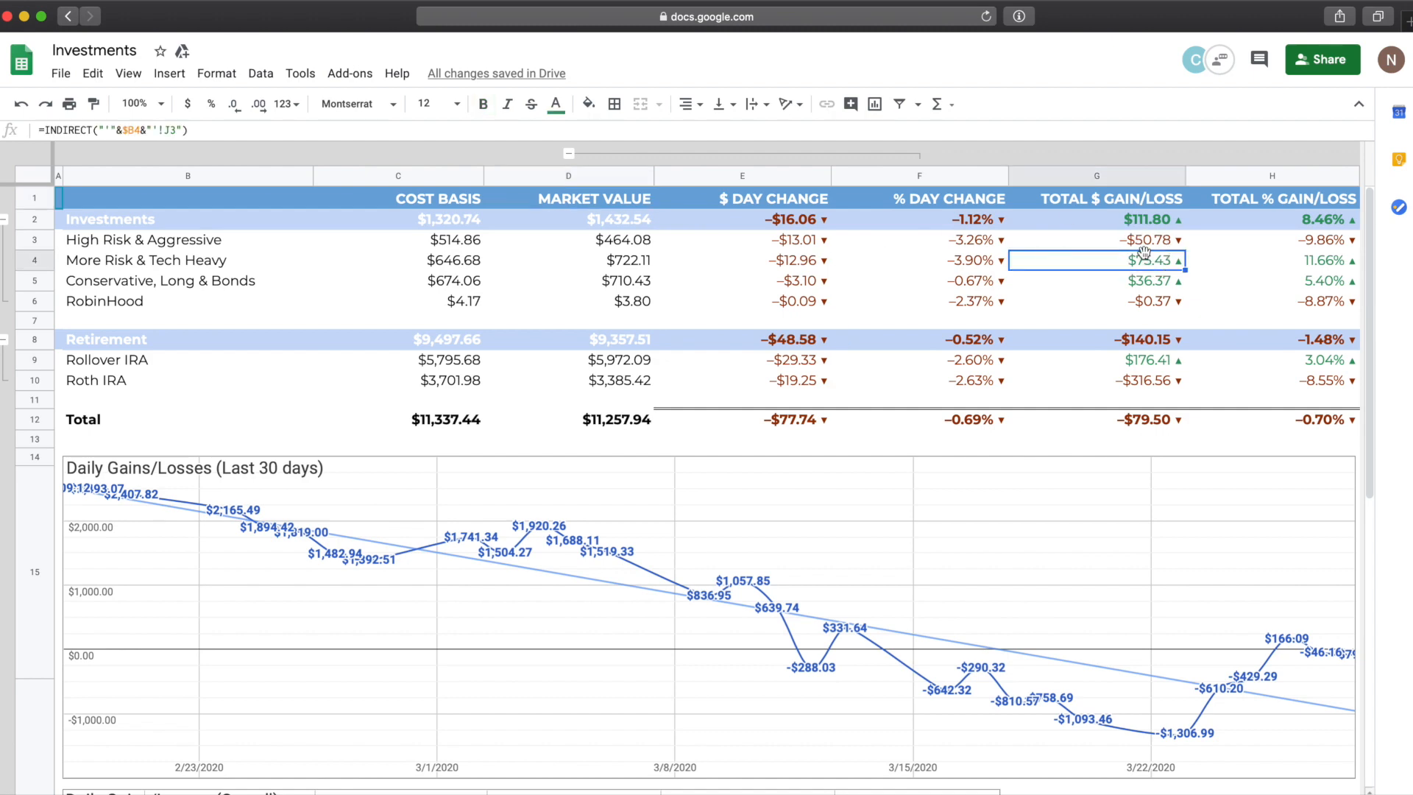
{"action": "mouse_move", "coordinate": [170, 361]}
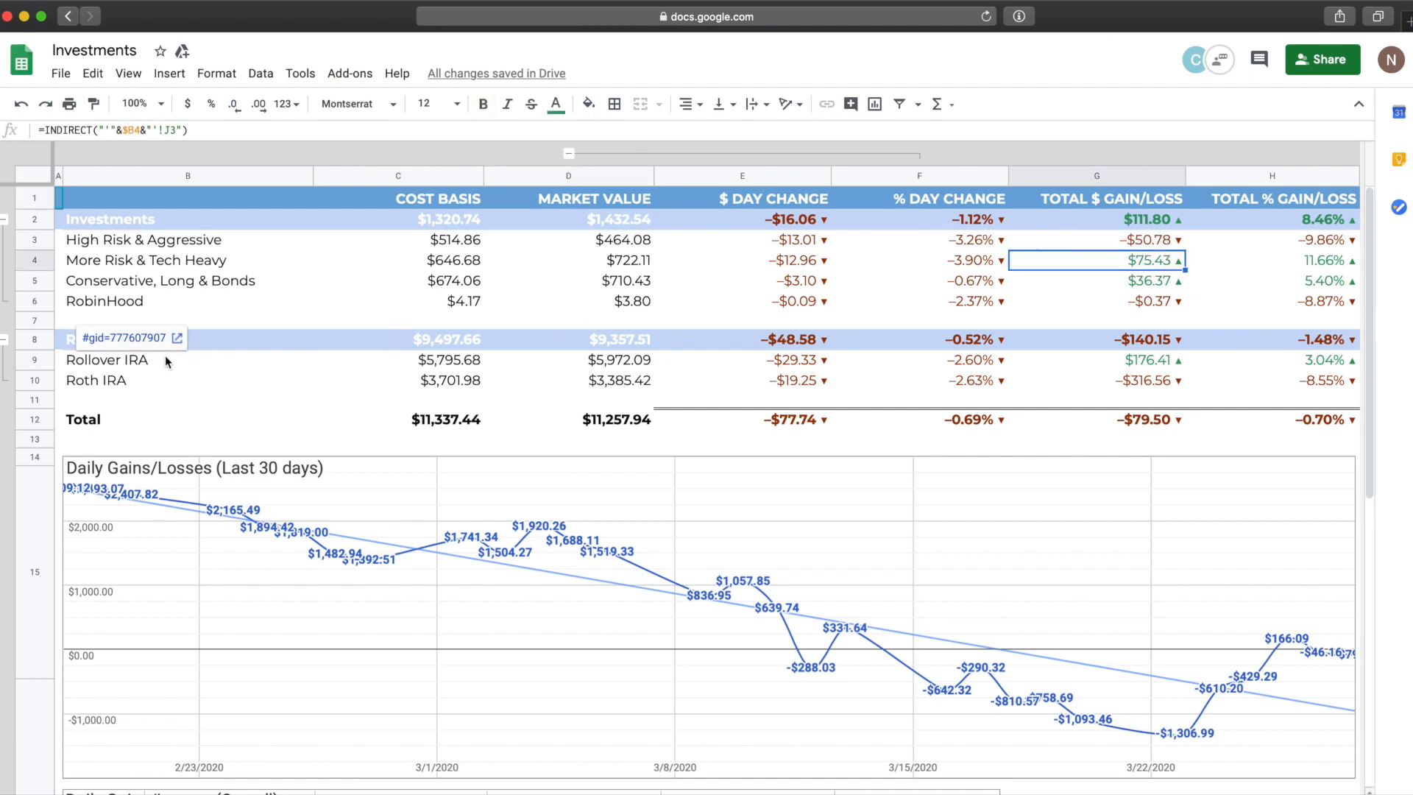
{"action": "left_click", "coordinate": [123, 338]}
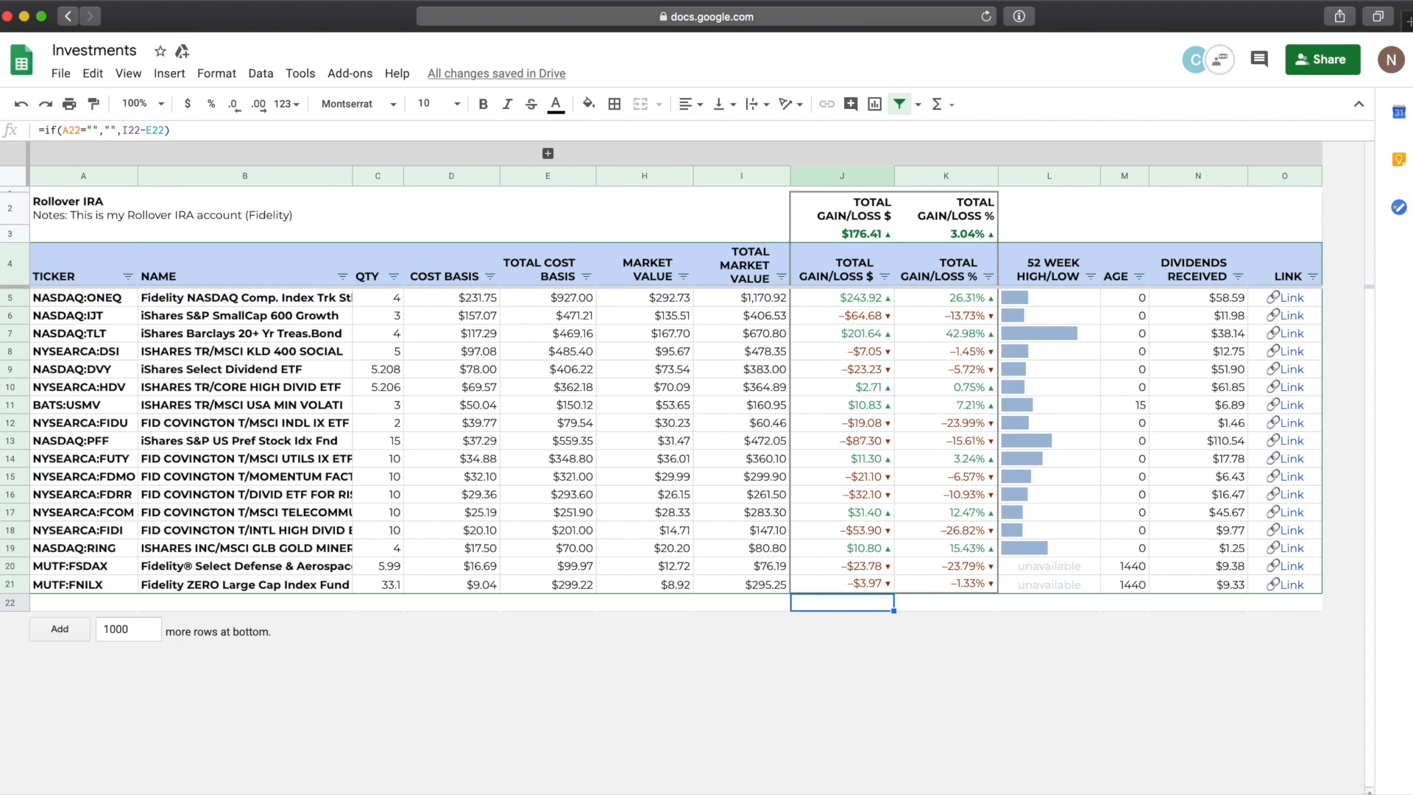
Step: Switch between the summary, More Risk and Rollover IRA sheets to compare their layouts
{"action": "left_click", "coordinate": [147, 793]}
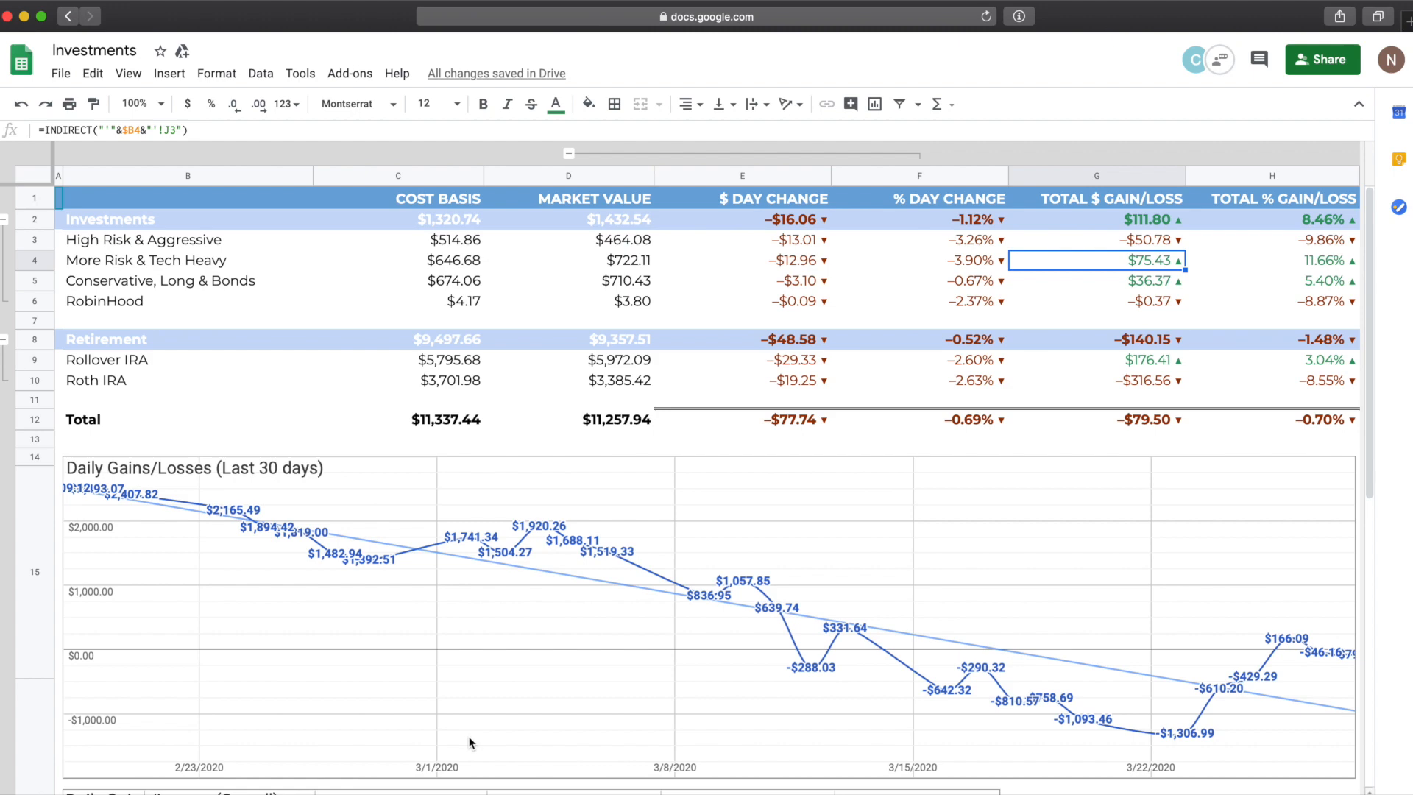
{"action": "left_click", "coordinate": [331, 793]}
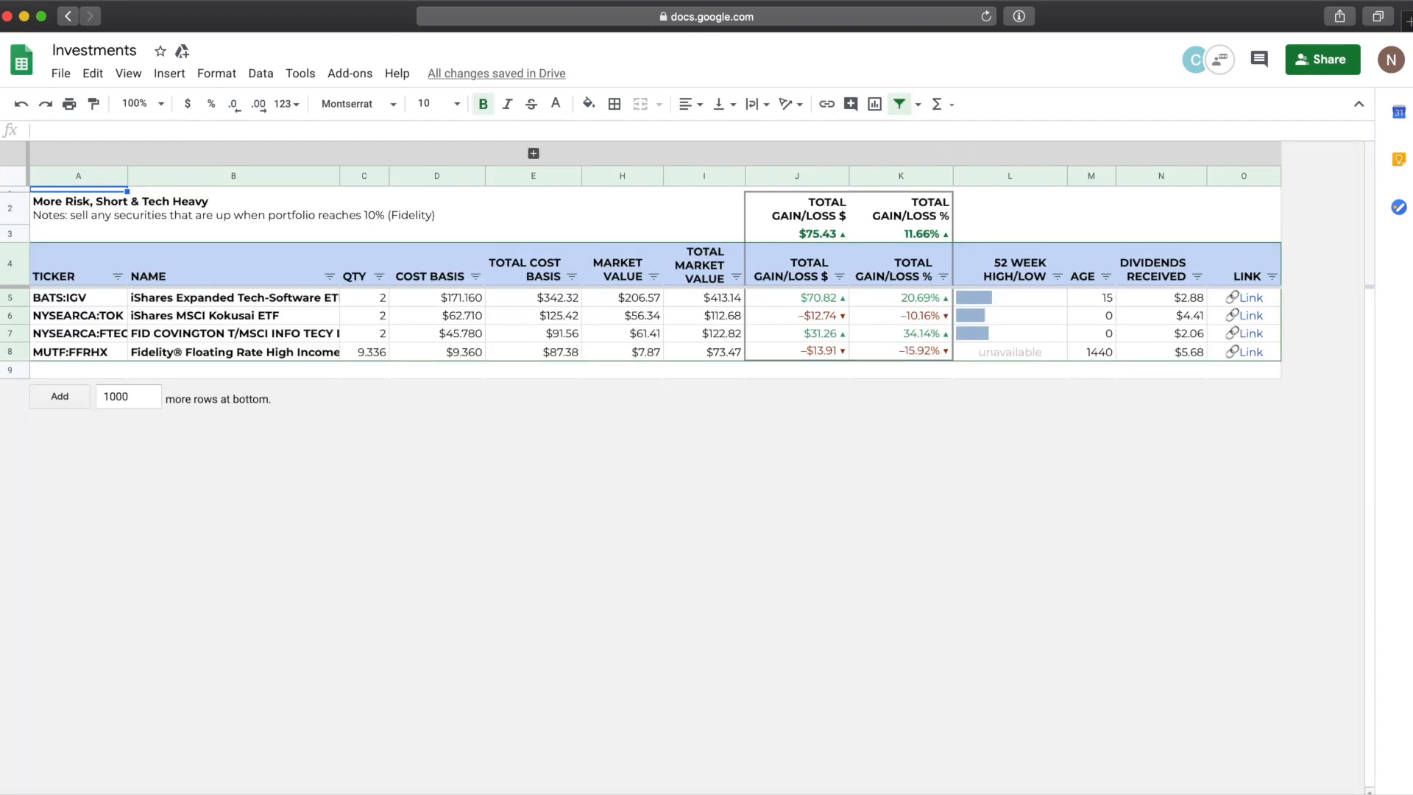
{"action": "left_click", "coordinate": [412, 794]}
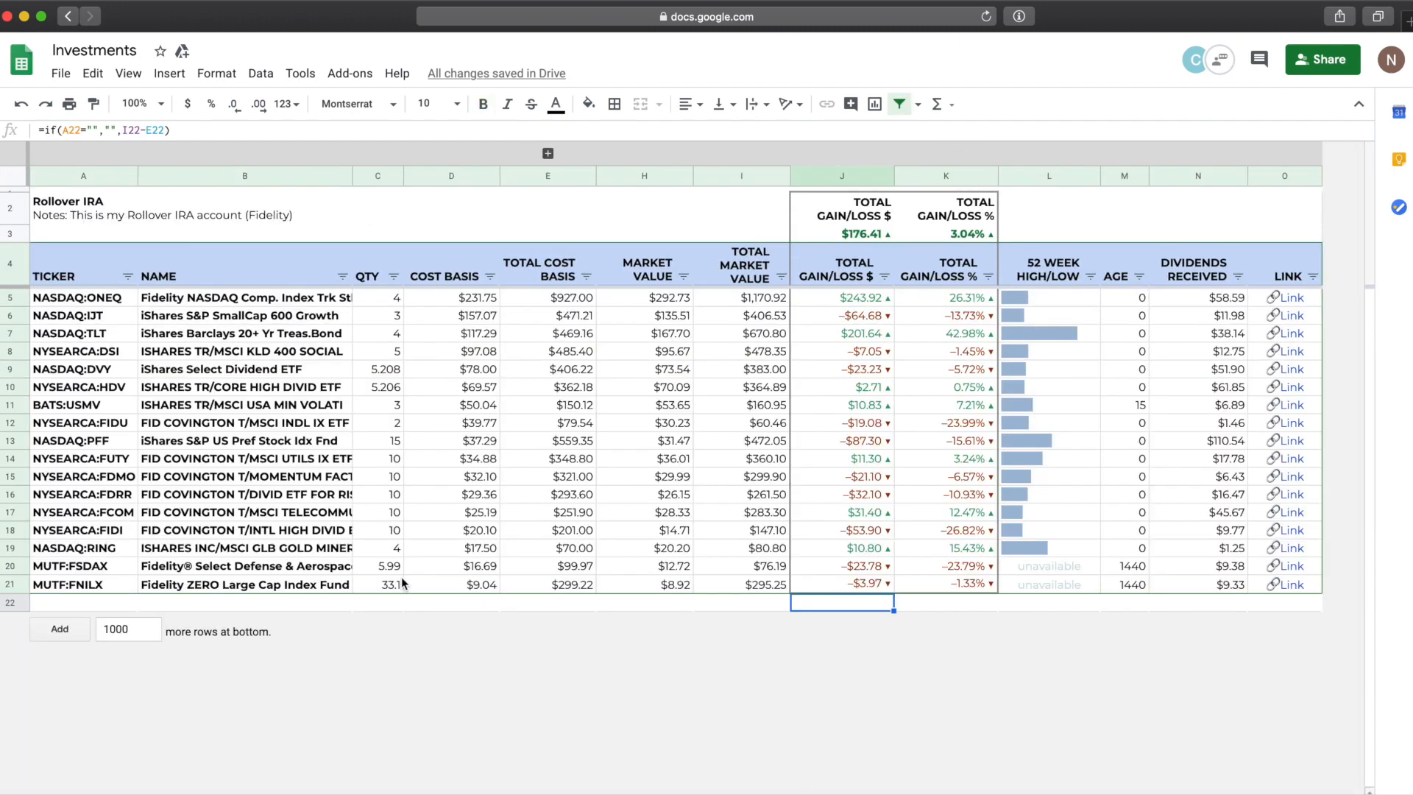
Step: Examine the ticker and name cells in the Rollover IRA sheet to see their GOOGLEFINANCE formulas
{"action": "left_click", "coordinate": [263, 391]}
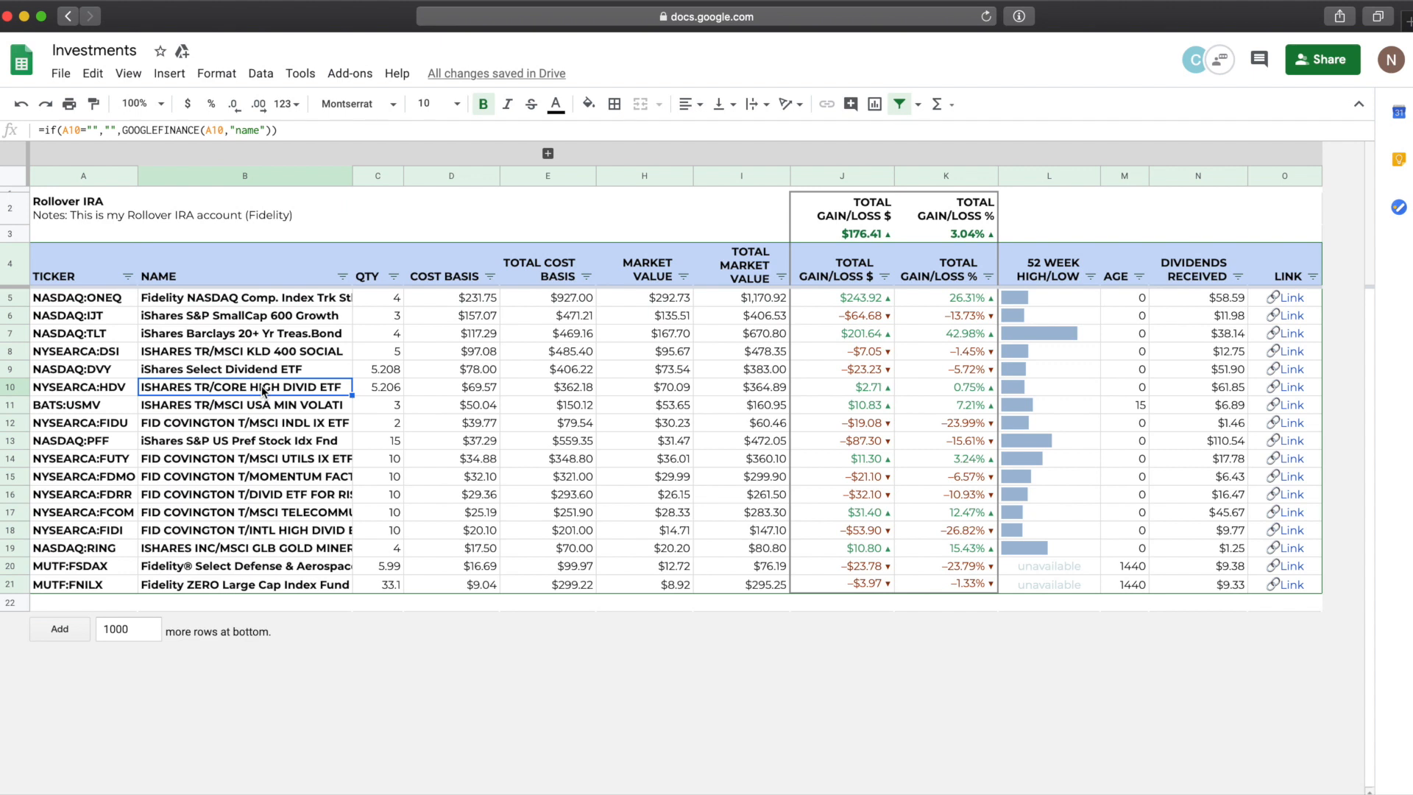
{"action": "left_click", "coordinate": [205, 375]}
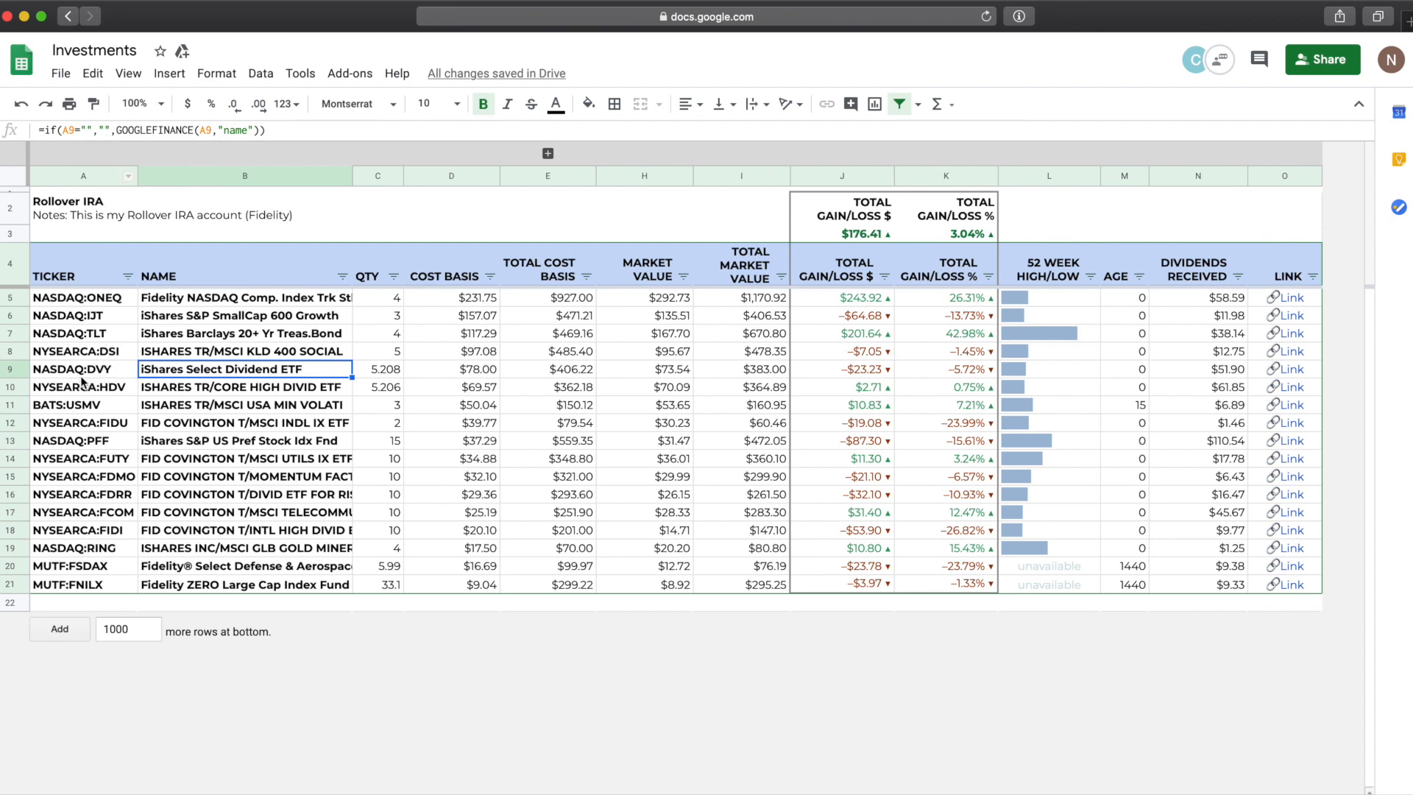
{"action": "left_click", "coordinate": [69, 308]}
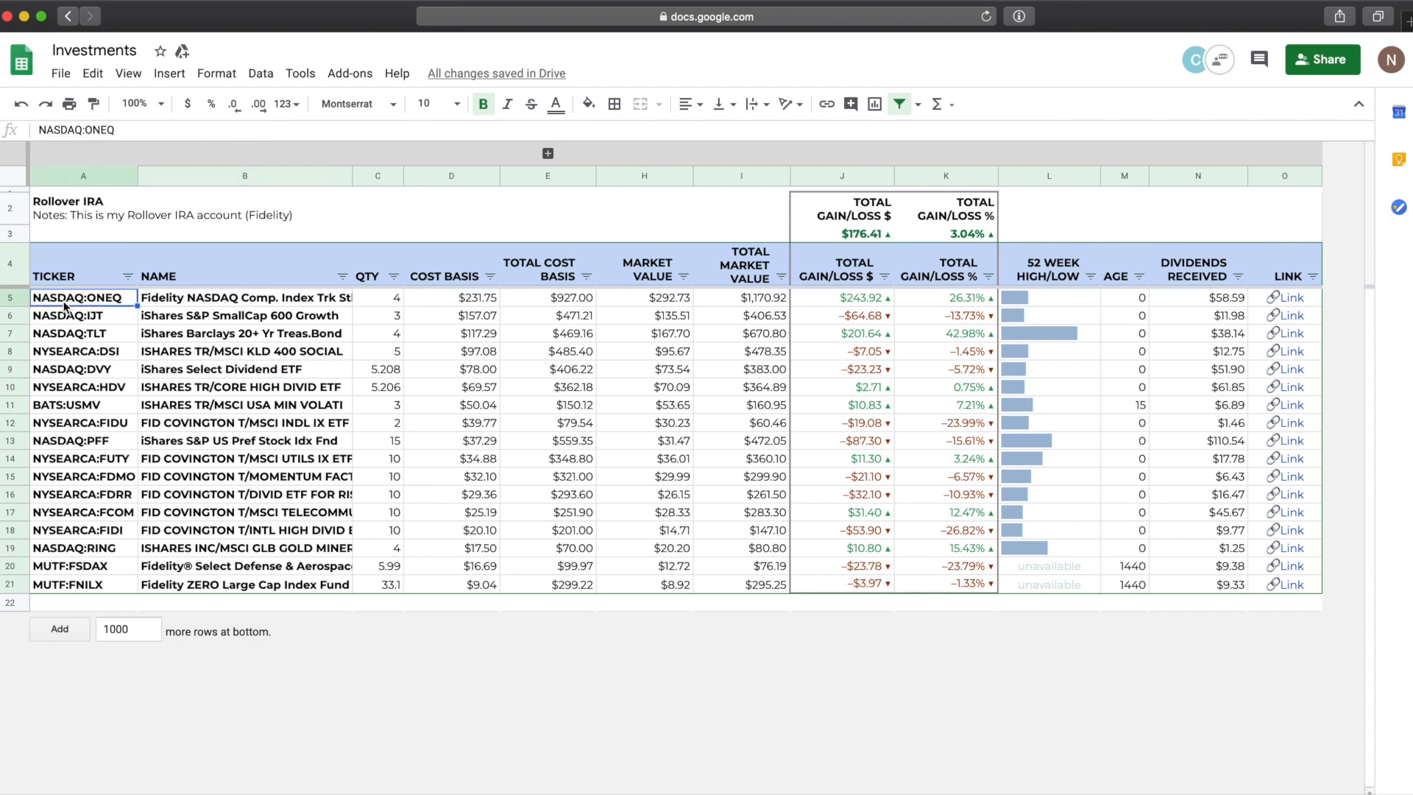
{"action": "double_click", "coordinate": [79, 298]}
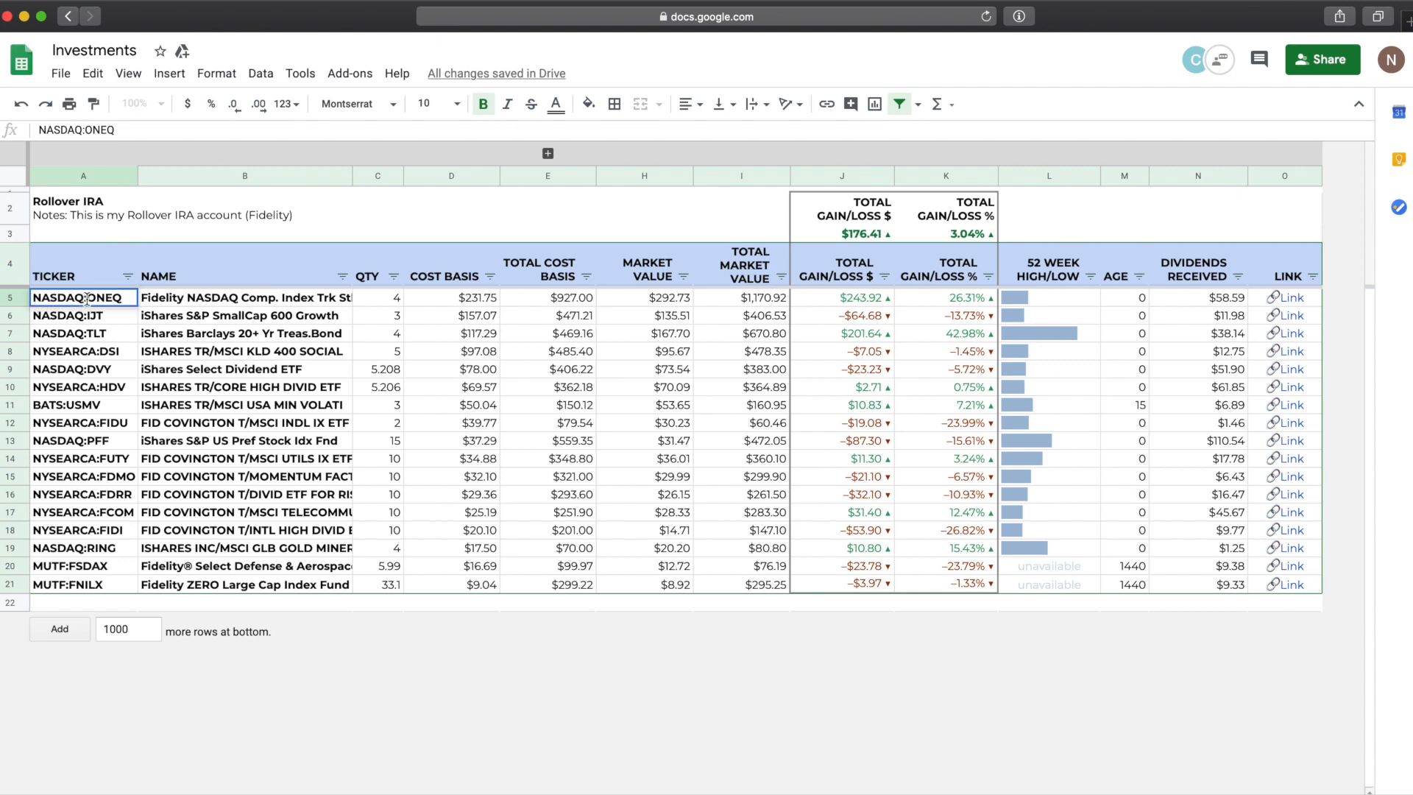
{"action": "left_click_drag", "start_coordinate": [88, 299], "coordinate": [161, 298]}
{"action": "left_click", "coordinate": [114, 298]}
{"action": "left_click", "coordinate": [128, 318]}
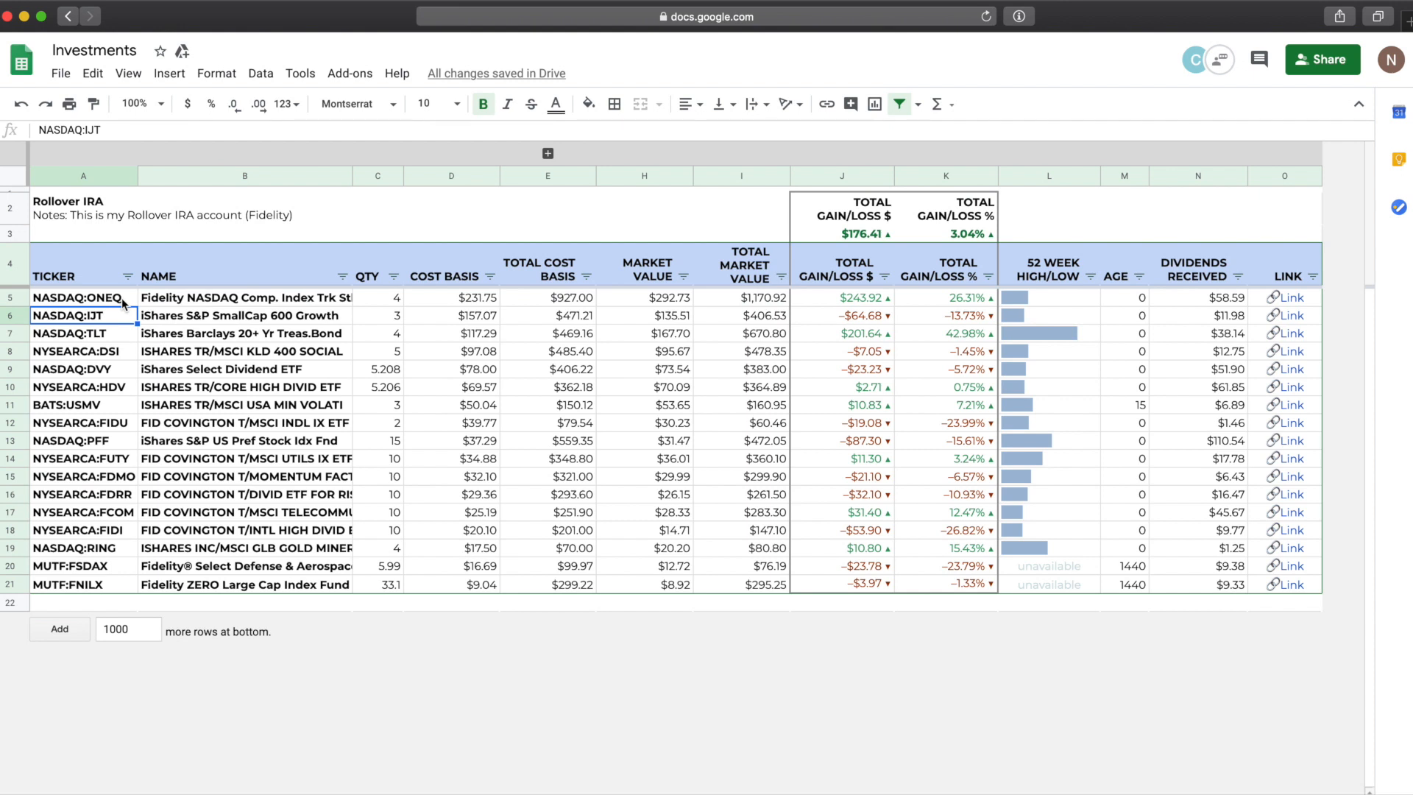
{"action": "key", "text": "Down"}
{"action": "key", "text": "Down"}
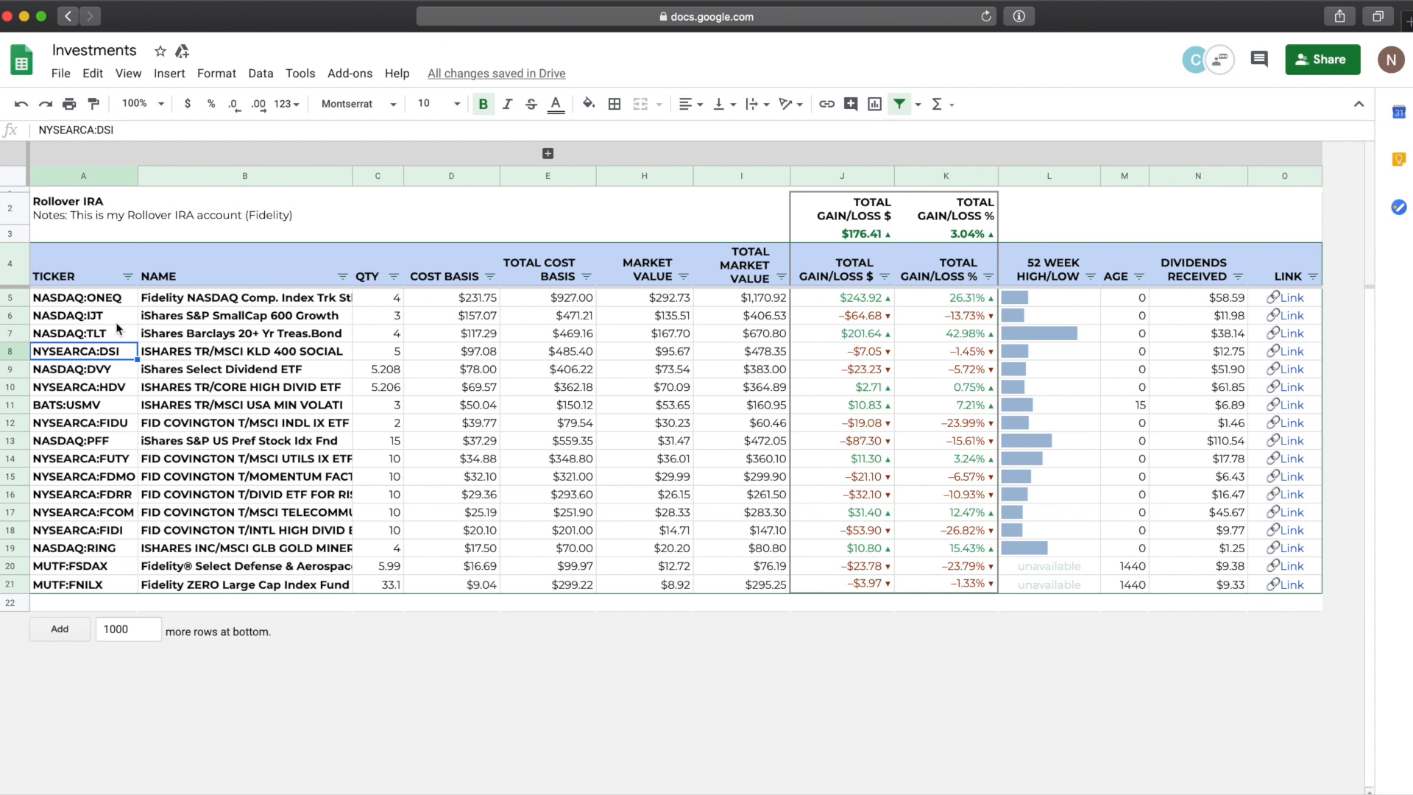
{"action": "left_click", "coordinate": [125, 317]}
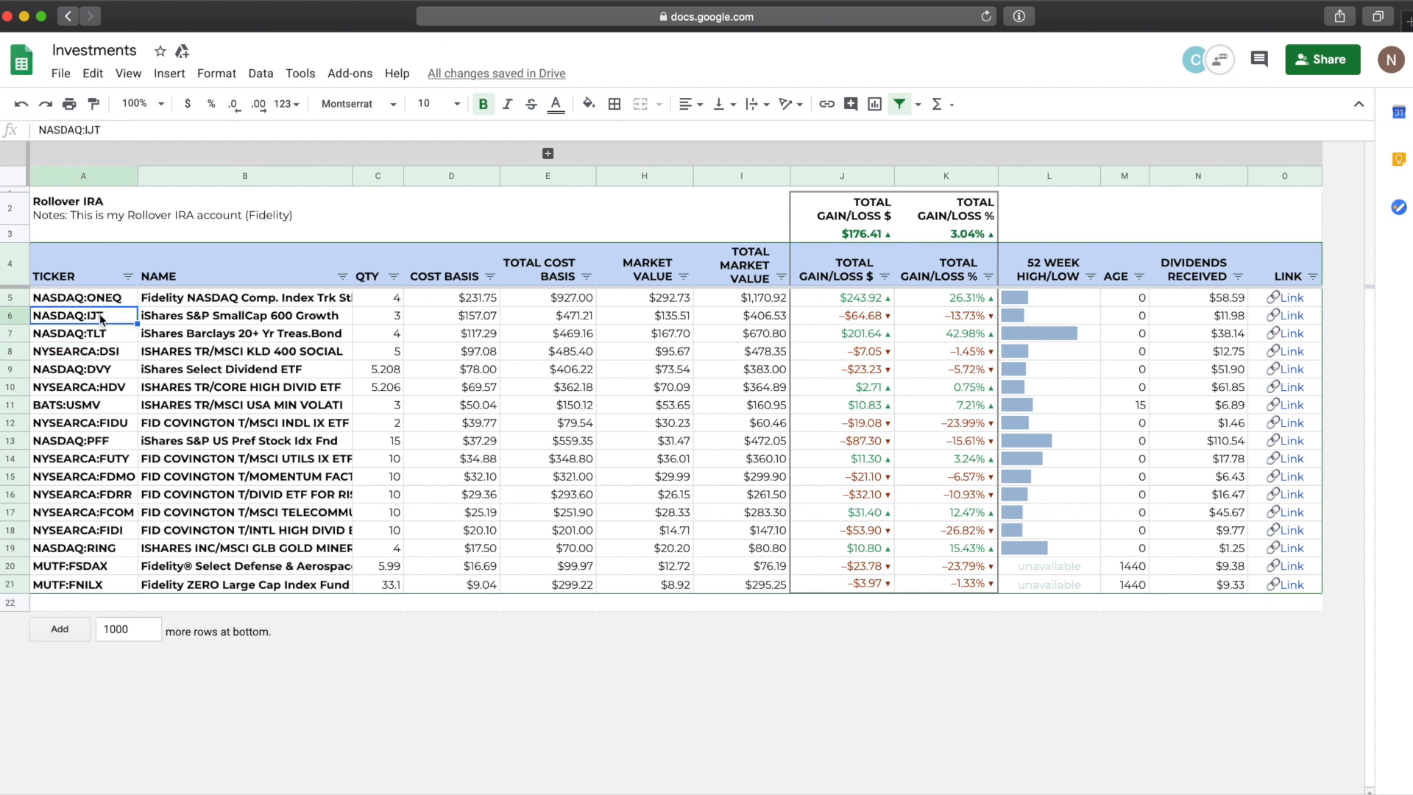
{"action": "left_click", "coordinate": [171, 324]}
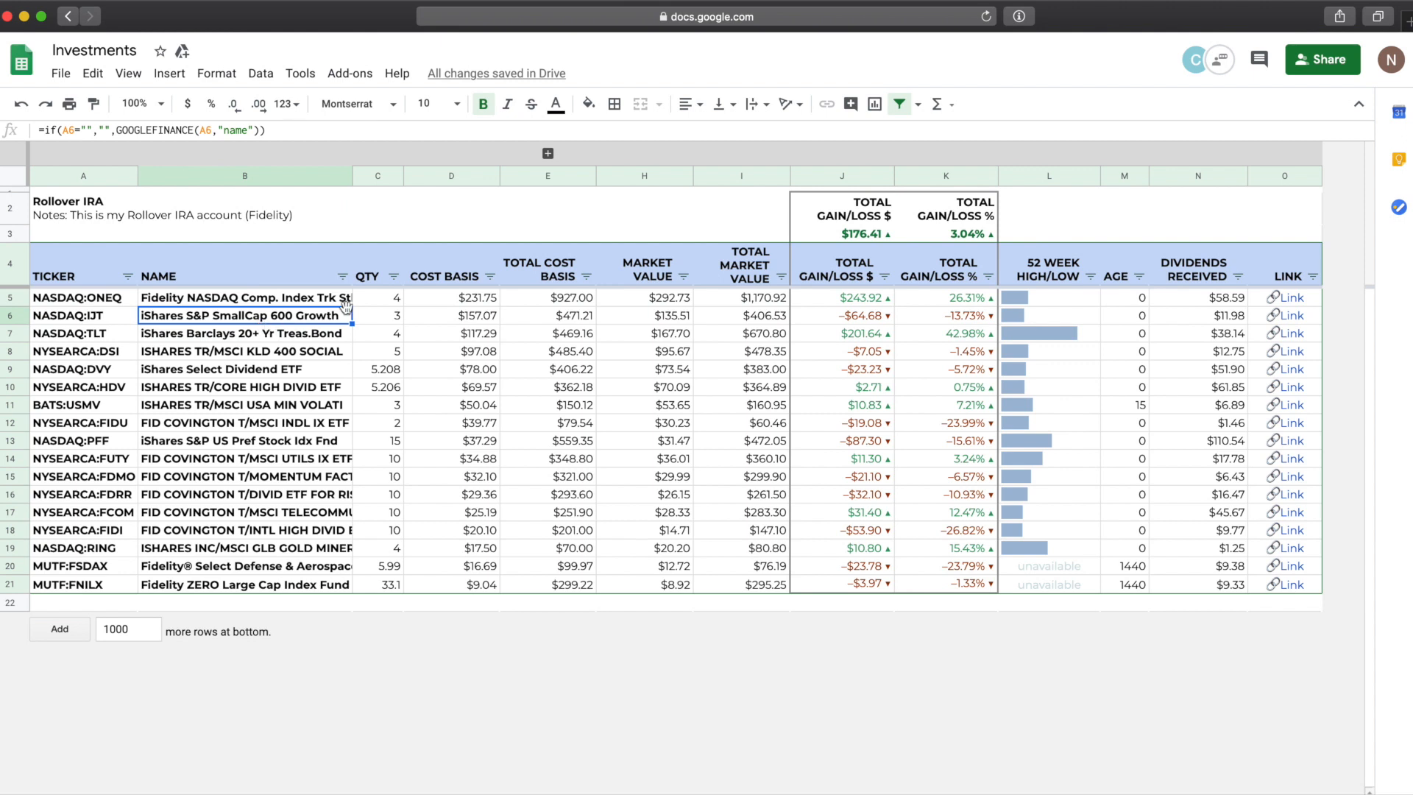
Step: Examine the formulas behind market value, gain/loss, 52-week high/low and dividends received for the second holding
{"action": "left_click", "coordinate": [666, 317]}
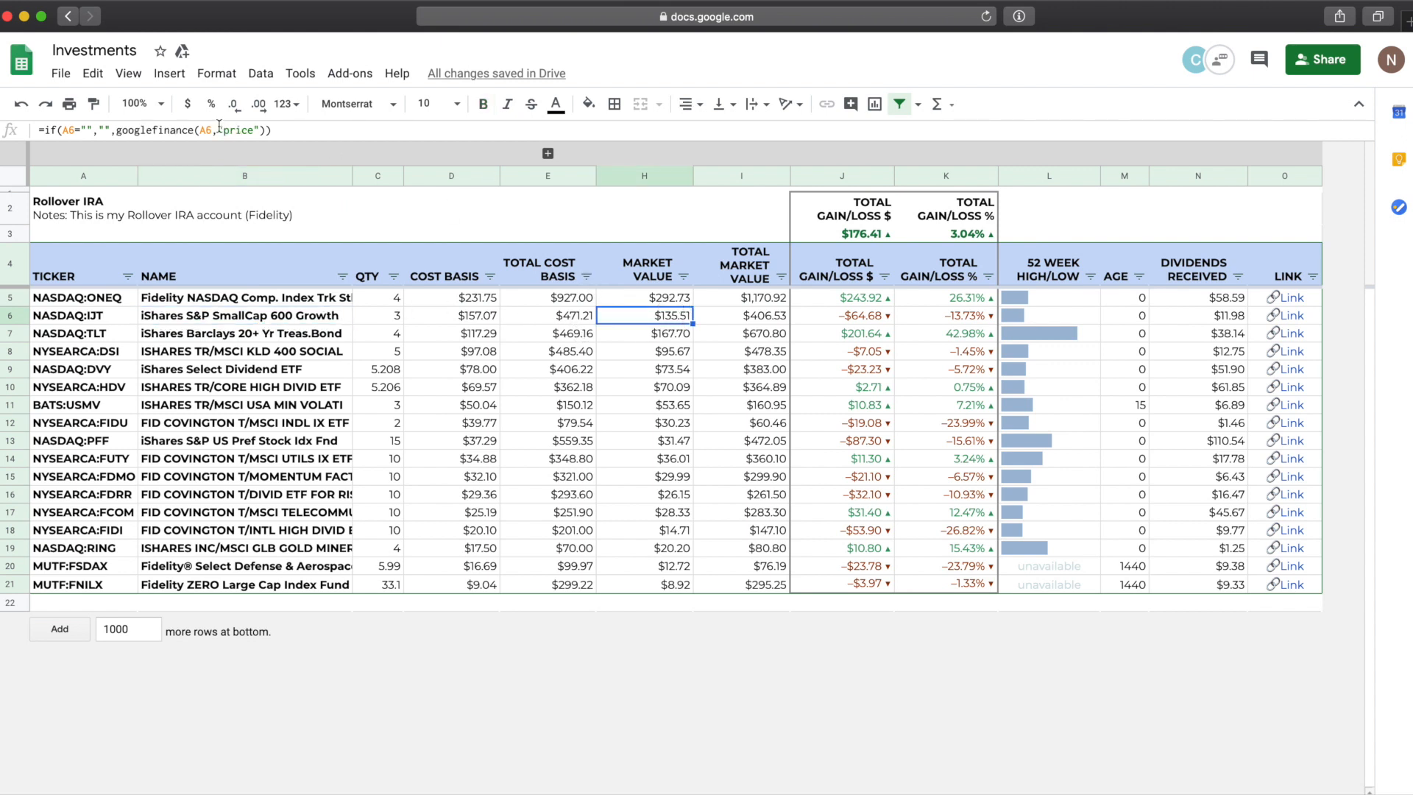
{"action": "left_click", "coordinate": [928, 316]}
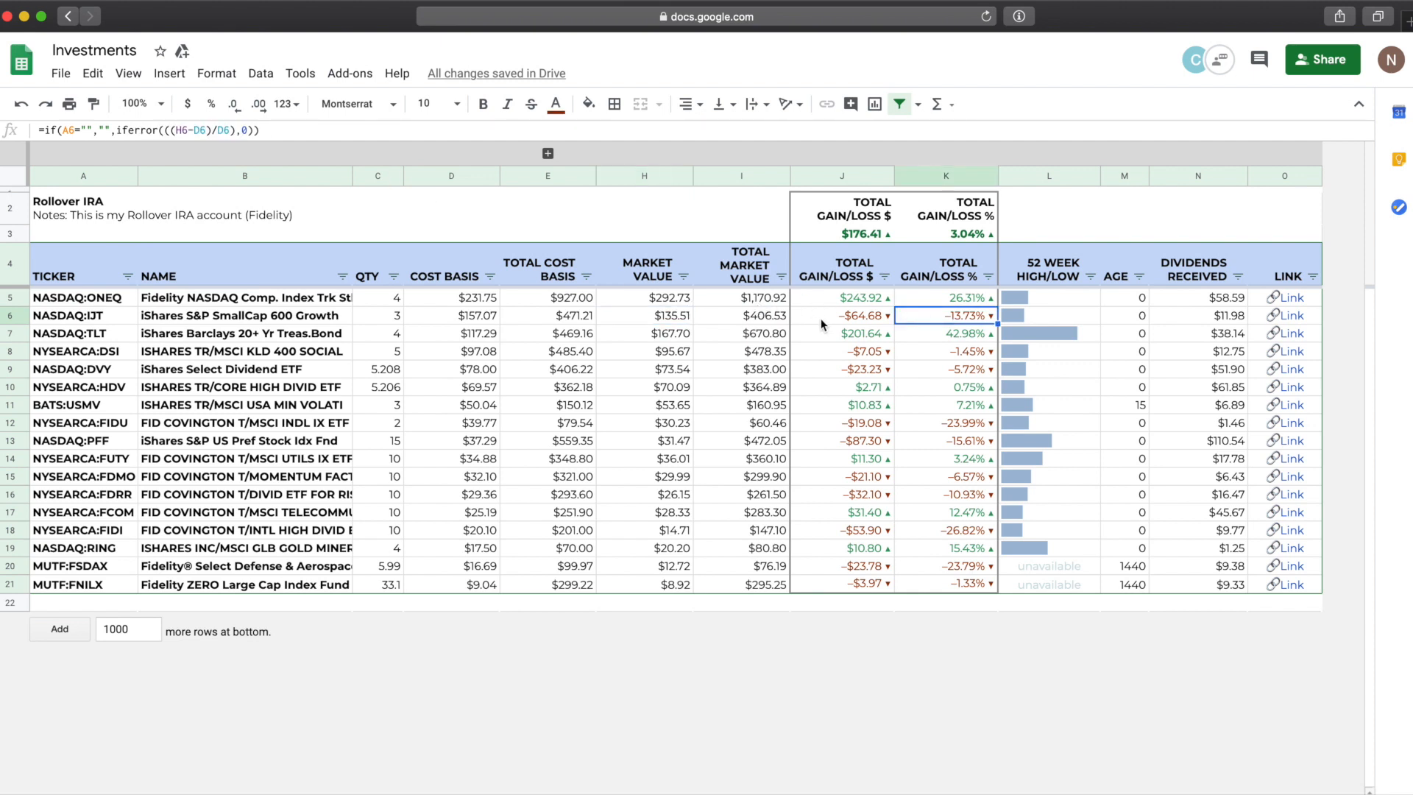
{"action": "left_click", "coordinate": [835, 315]}
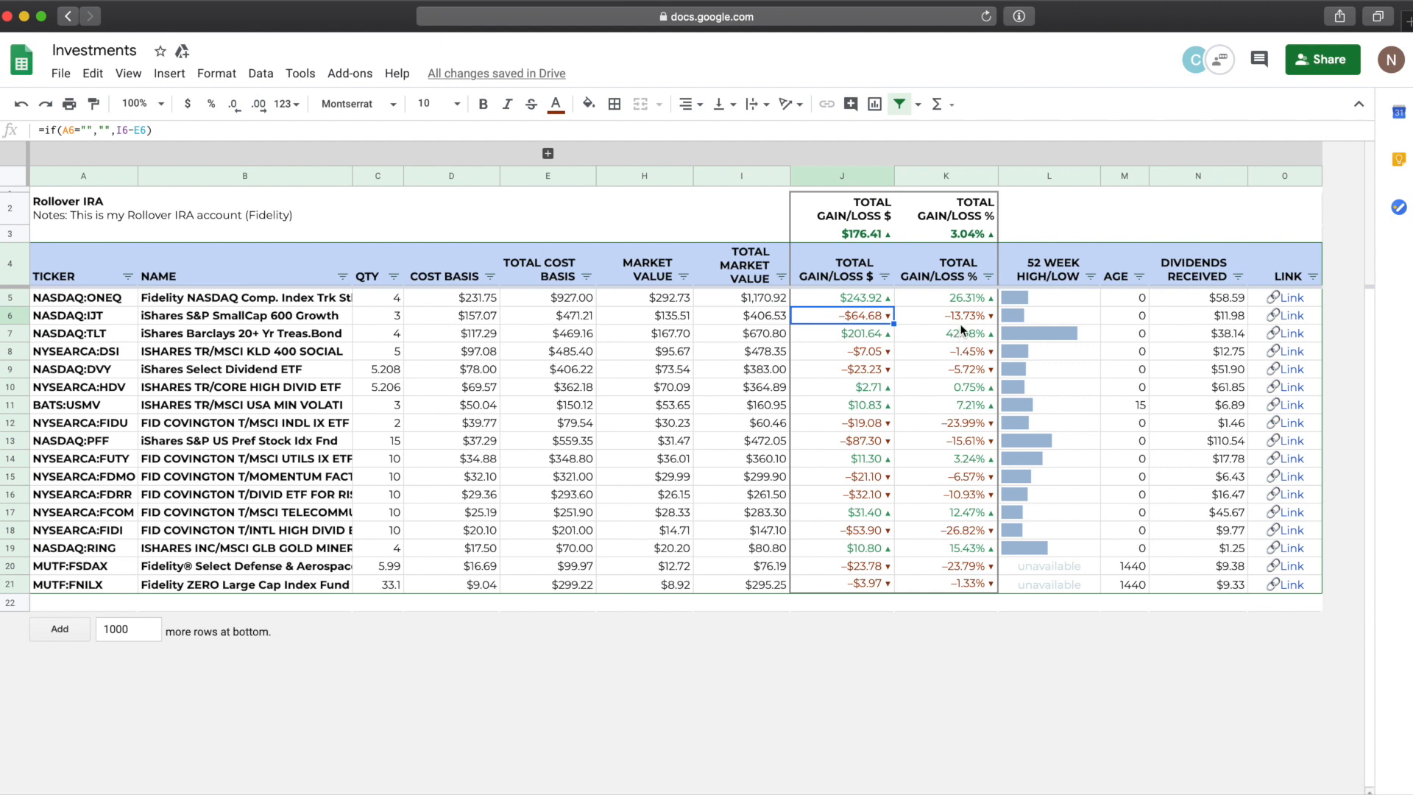
{"action": "left_click", "coordinate": [1021, 315]}
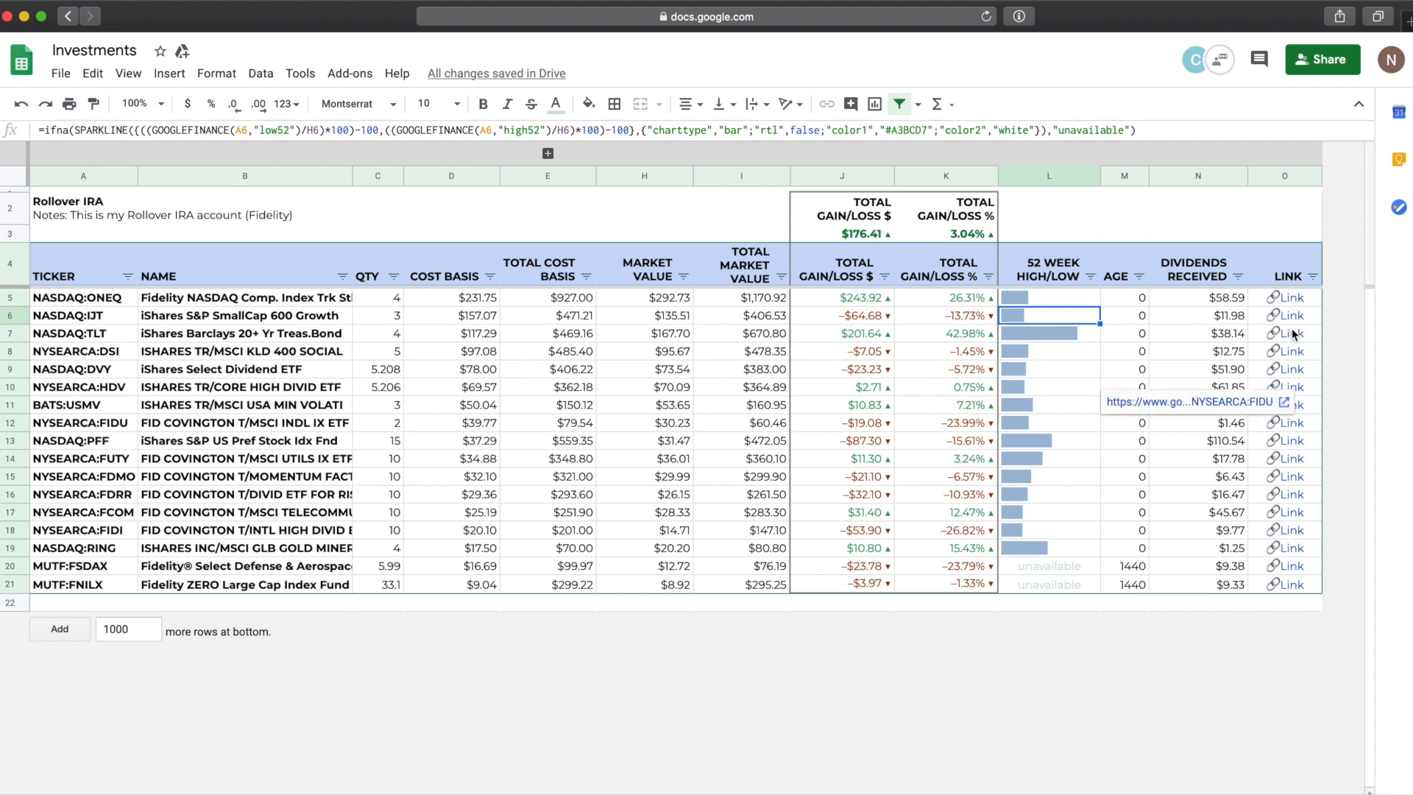
{"action": "left_click", "coordinate": [1225, 317]}
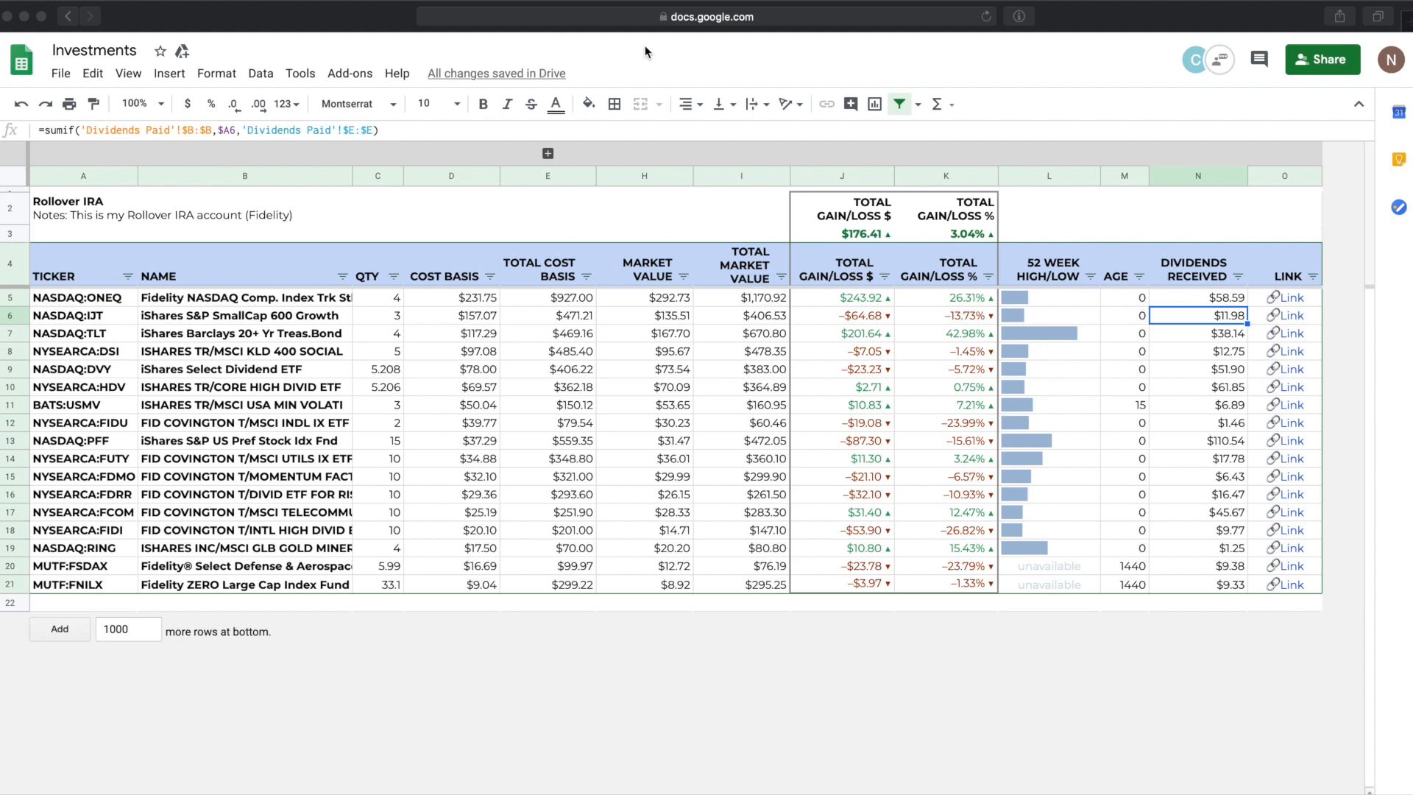
Step: Go to sheets.google.com and start a new blank spreadsheet
{"action": "left_click", "coordinate": [704, 24]}
{"action": "left_click", "coordinate": [703, 20]}
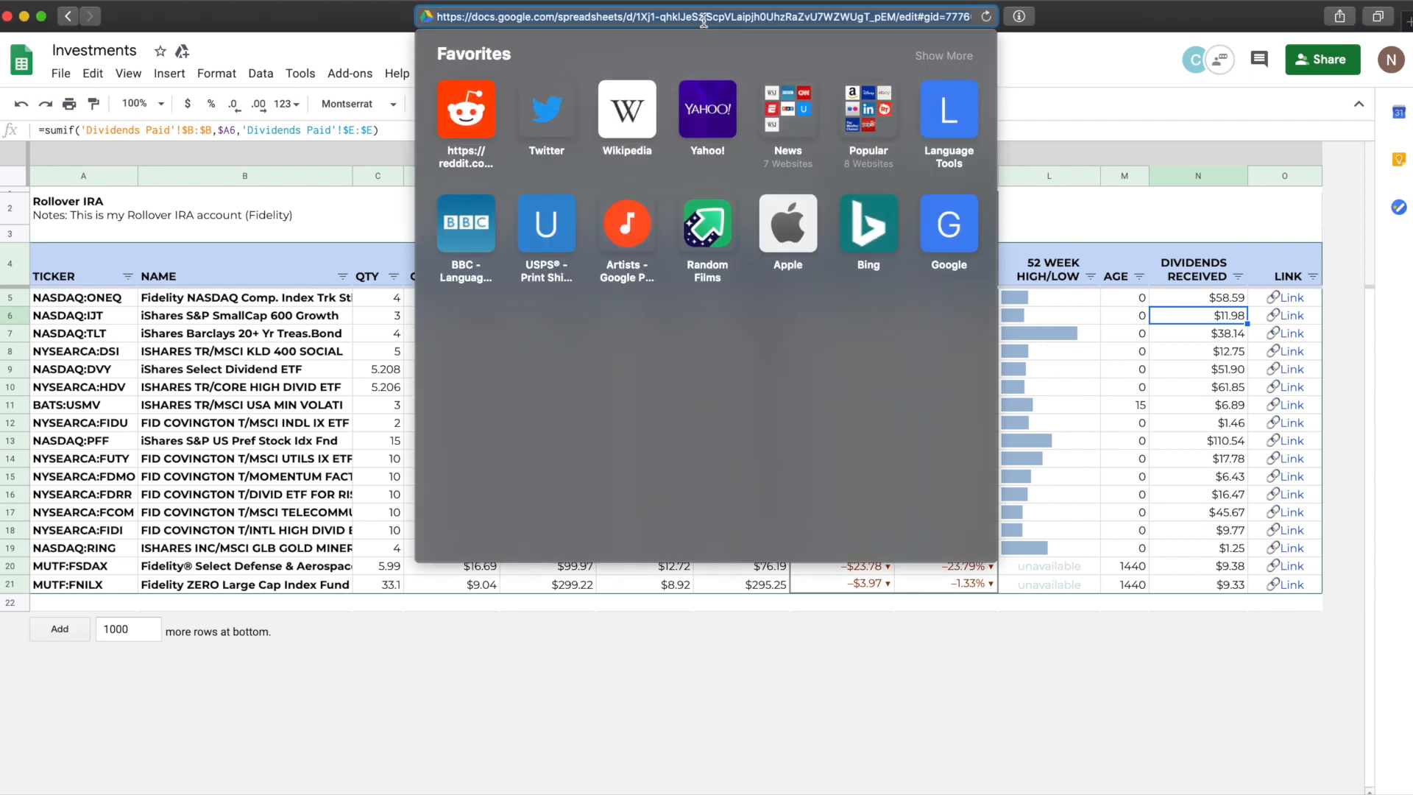
{"action": "type", "text": "sheets.goo"}
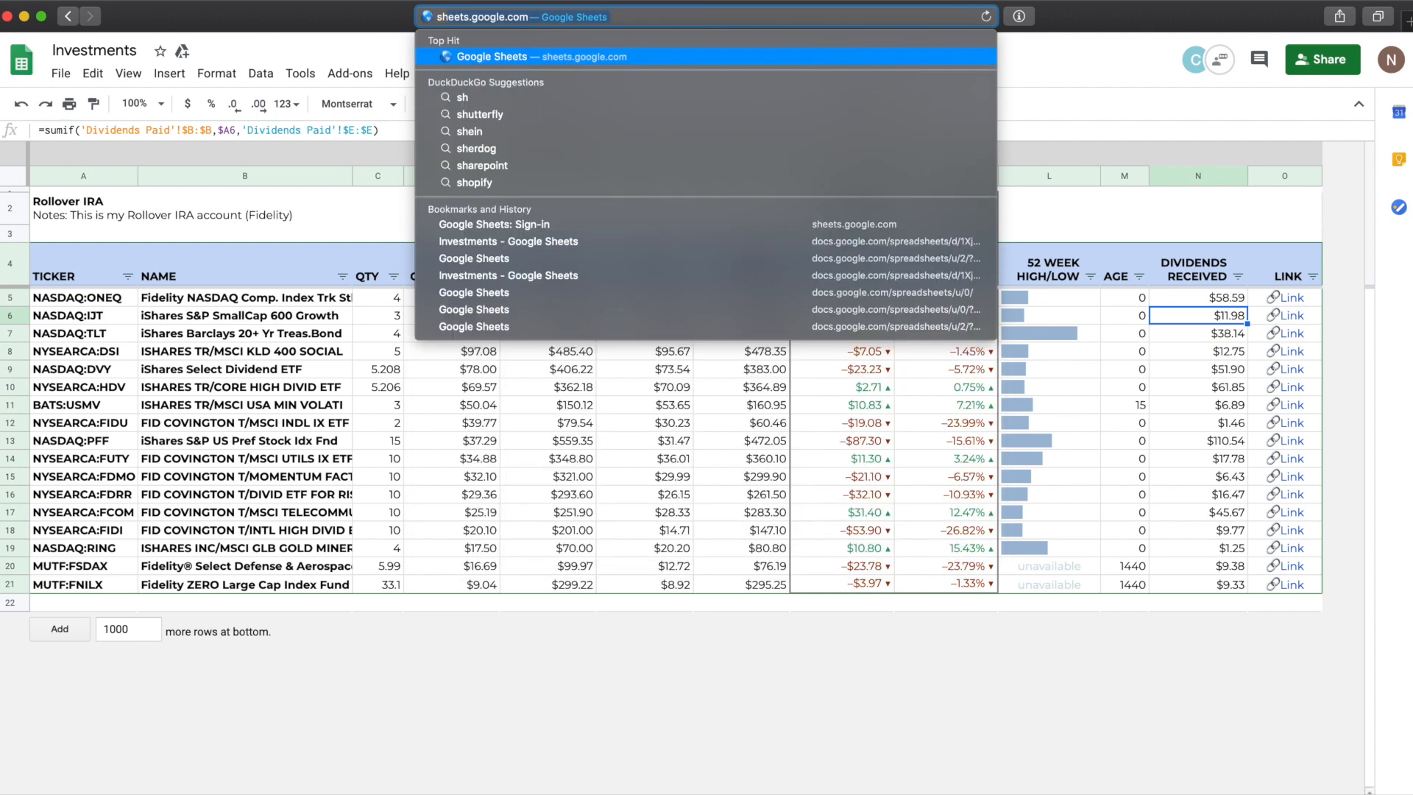
{"action": "type", "text": "gle.com"}
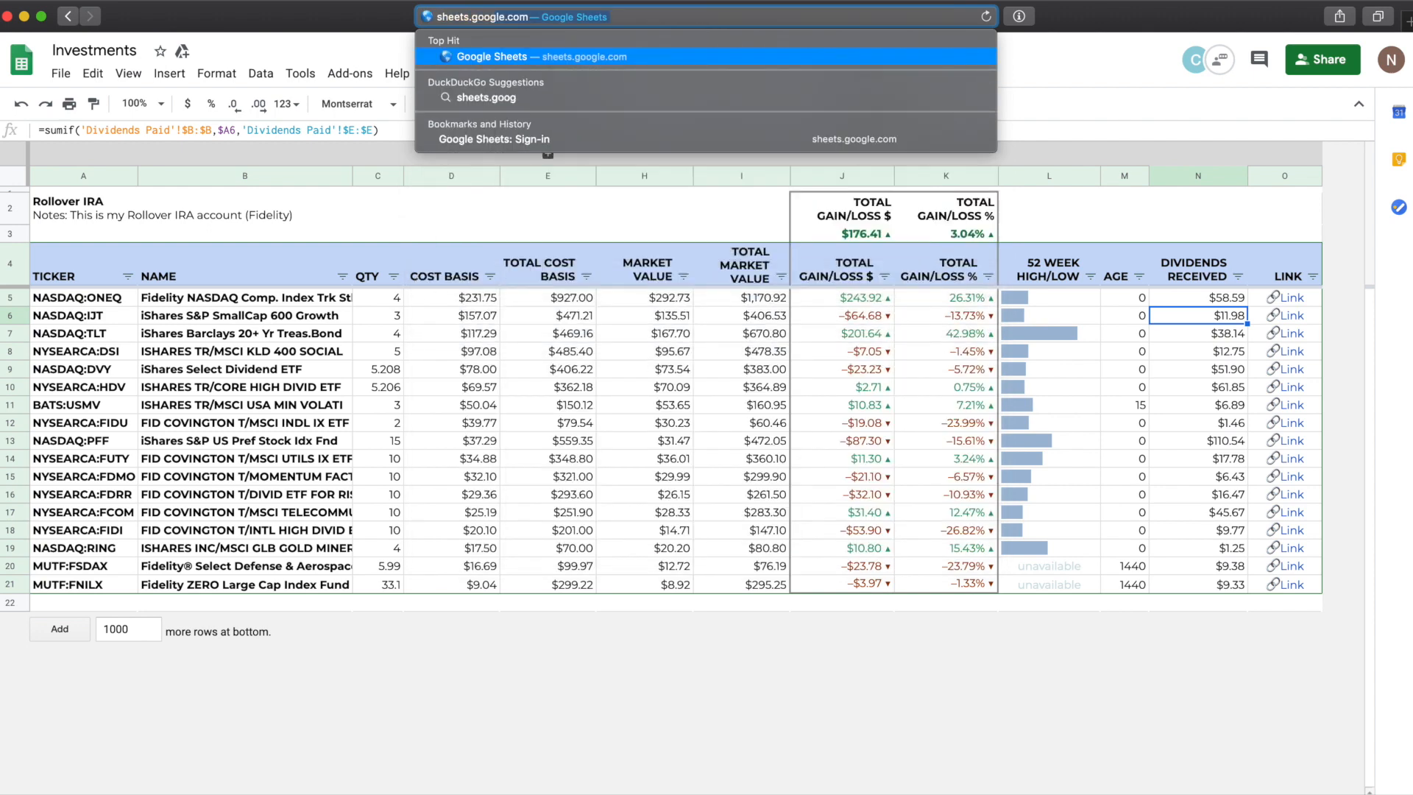
{"action": "key", "text": "Return"}
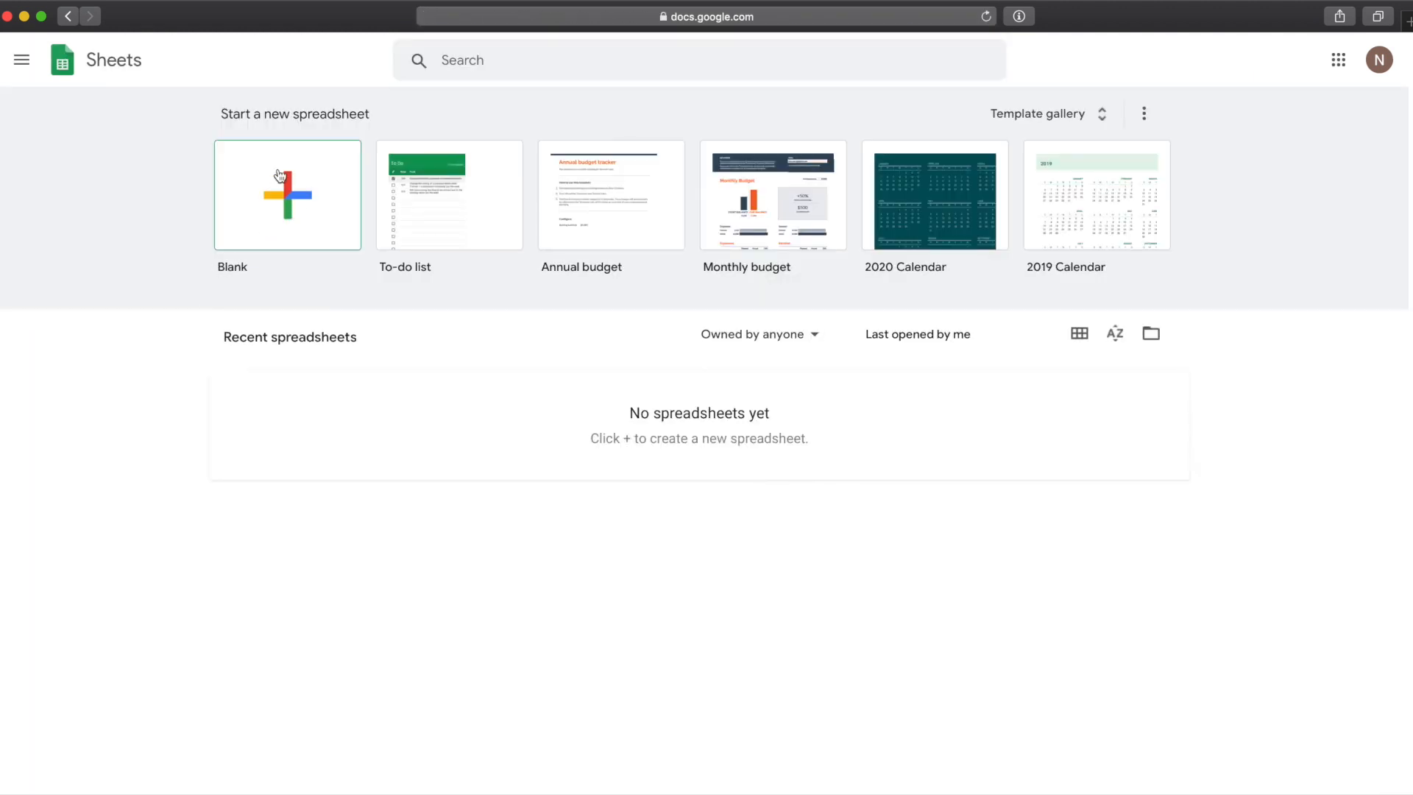
{"action": "left_click", "coordinate": [279, 217]}
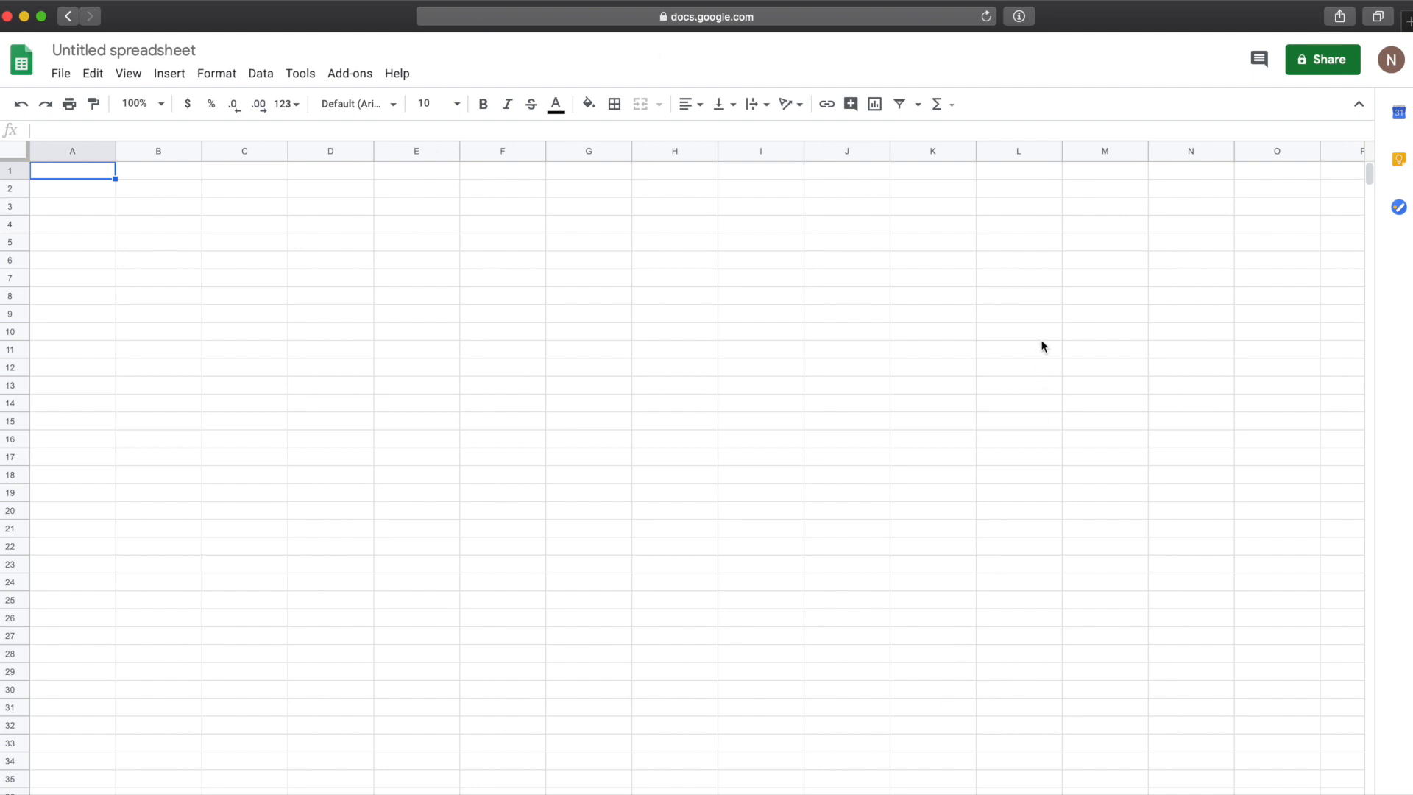
Step: Rename the new spreadsheet as Lesson 1: Intro to Google Sheets
{"action": "left_click", "coordinate": [170, 56]}
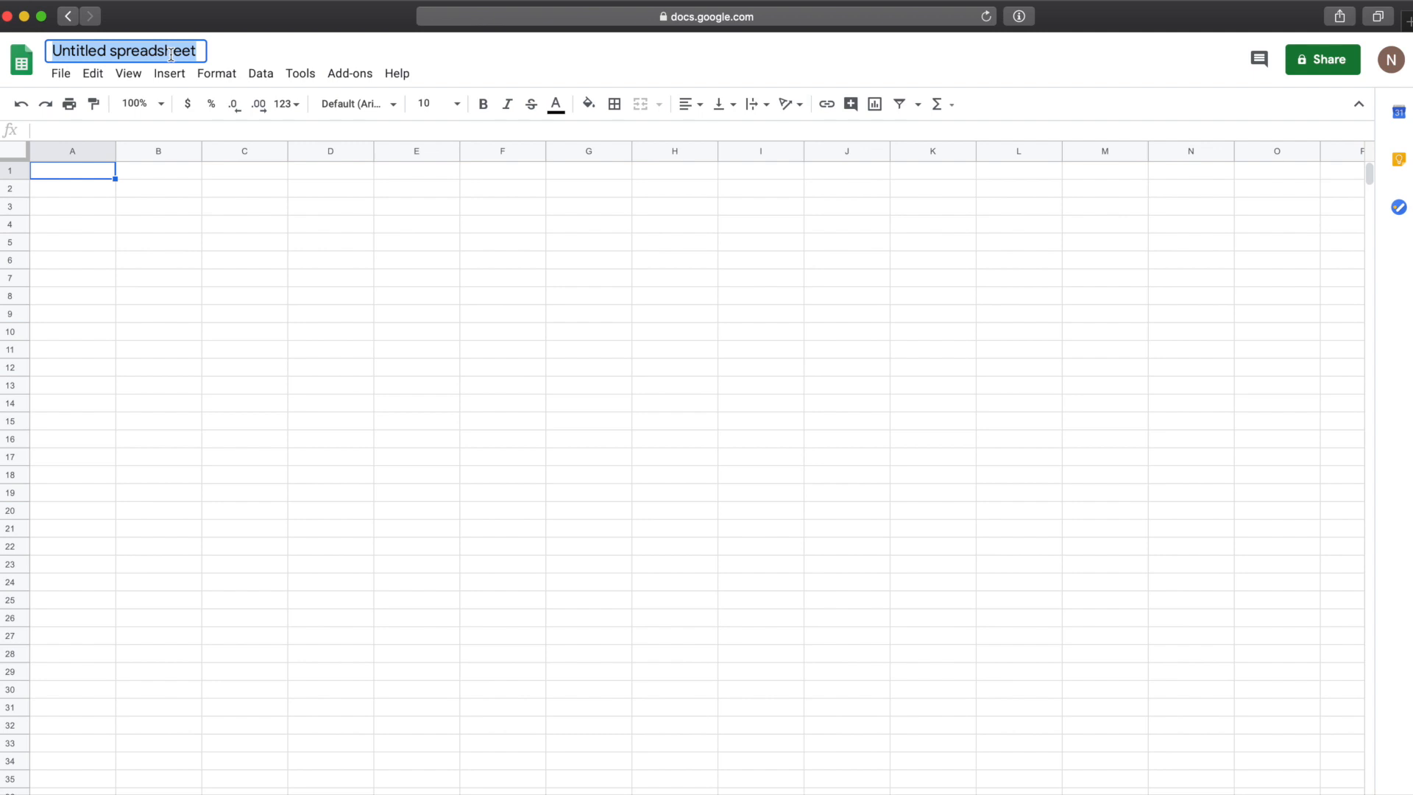
{"action": "type", "text": "Lesson "}
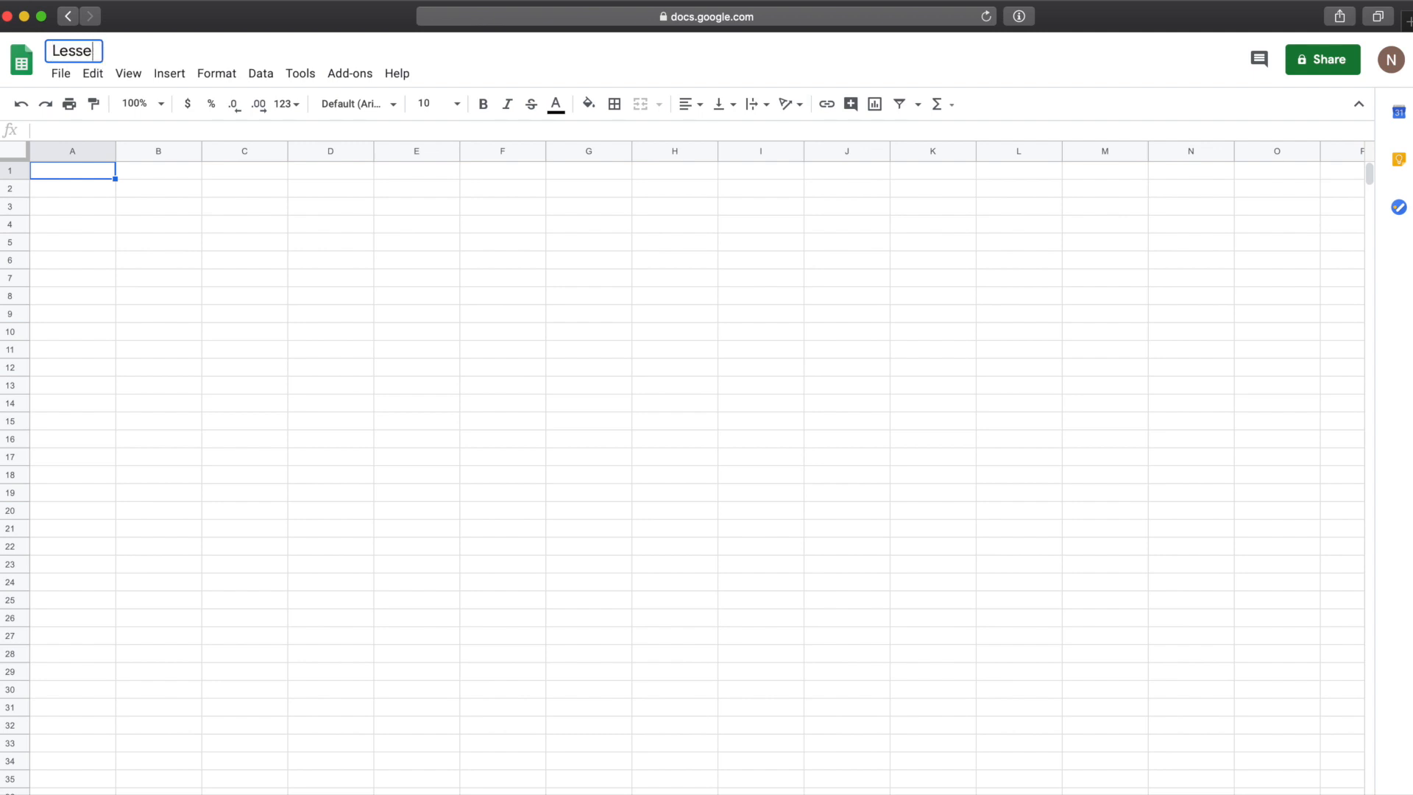
{"action": "type", "text": "1: Intro to Google Sheets"}
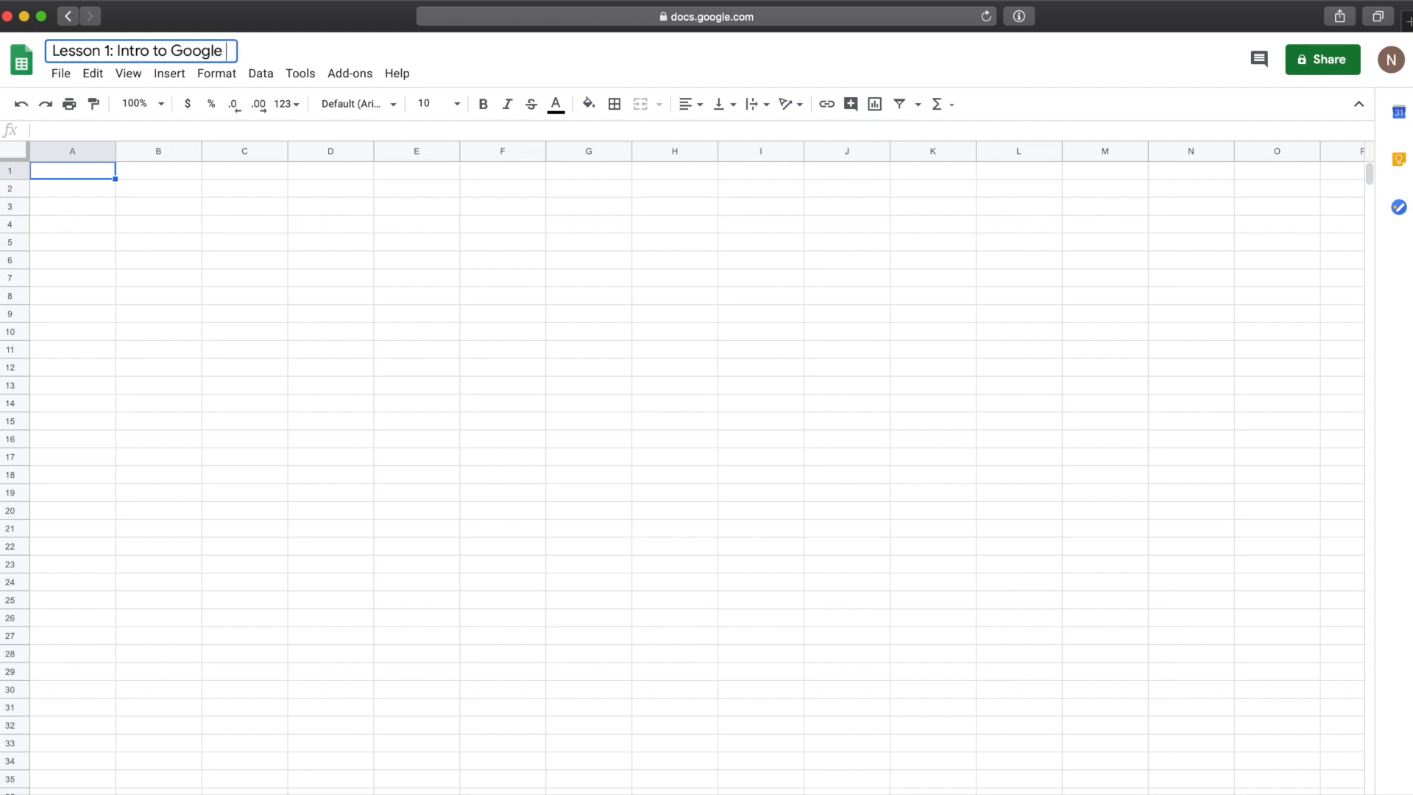
{"action": "key", "text": "Return"}
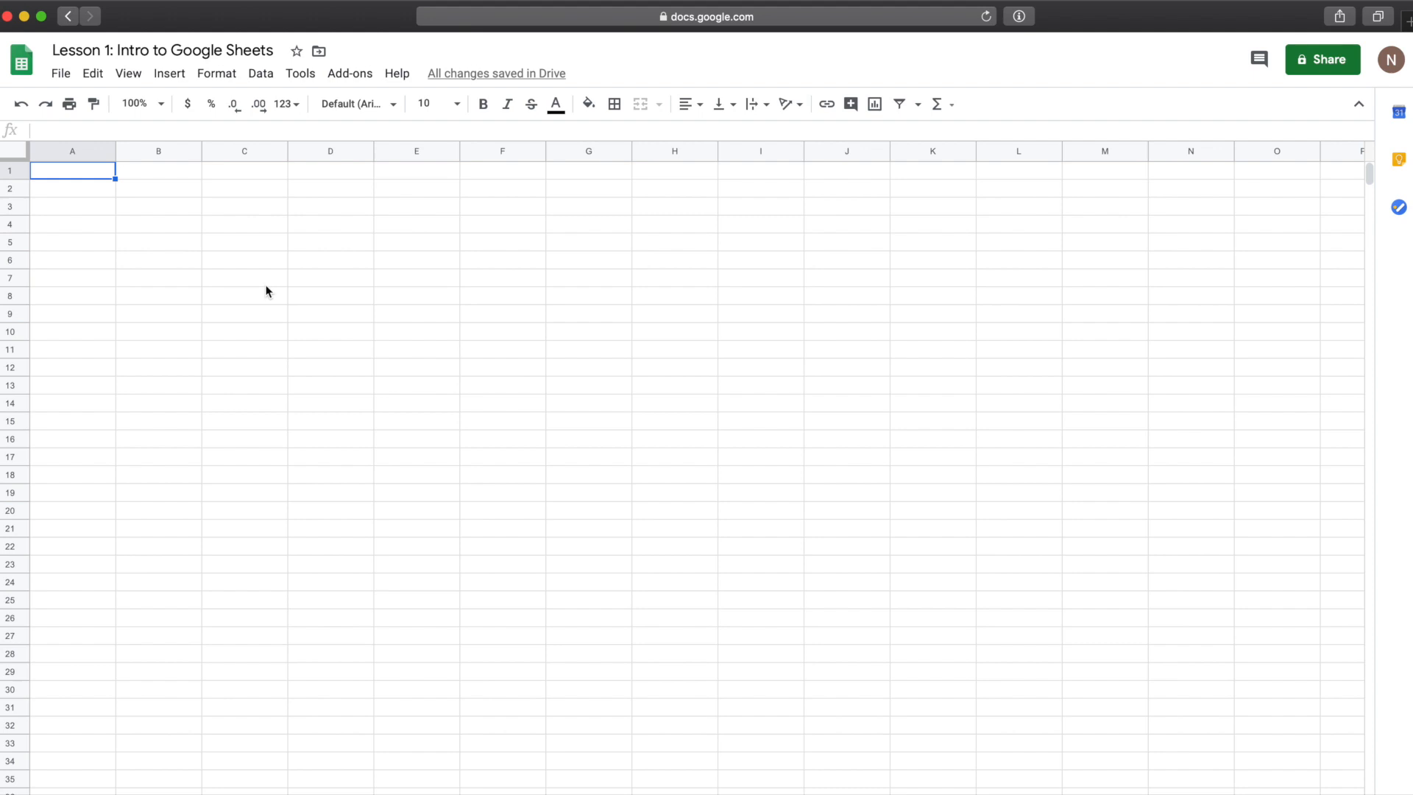
Step: Enter the column headers TICKER, NAME, QTY and COST BASIS across row 1
{"action": "type", "text": "TICKER"}
{"action": "key", "text": "Tab"}
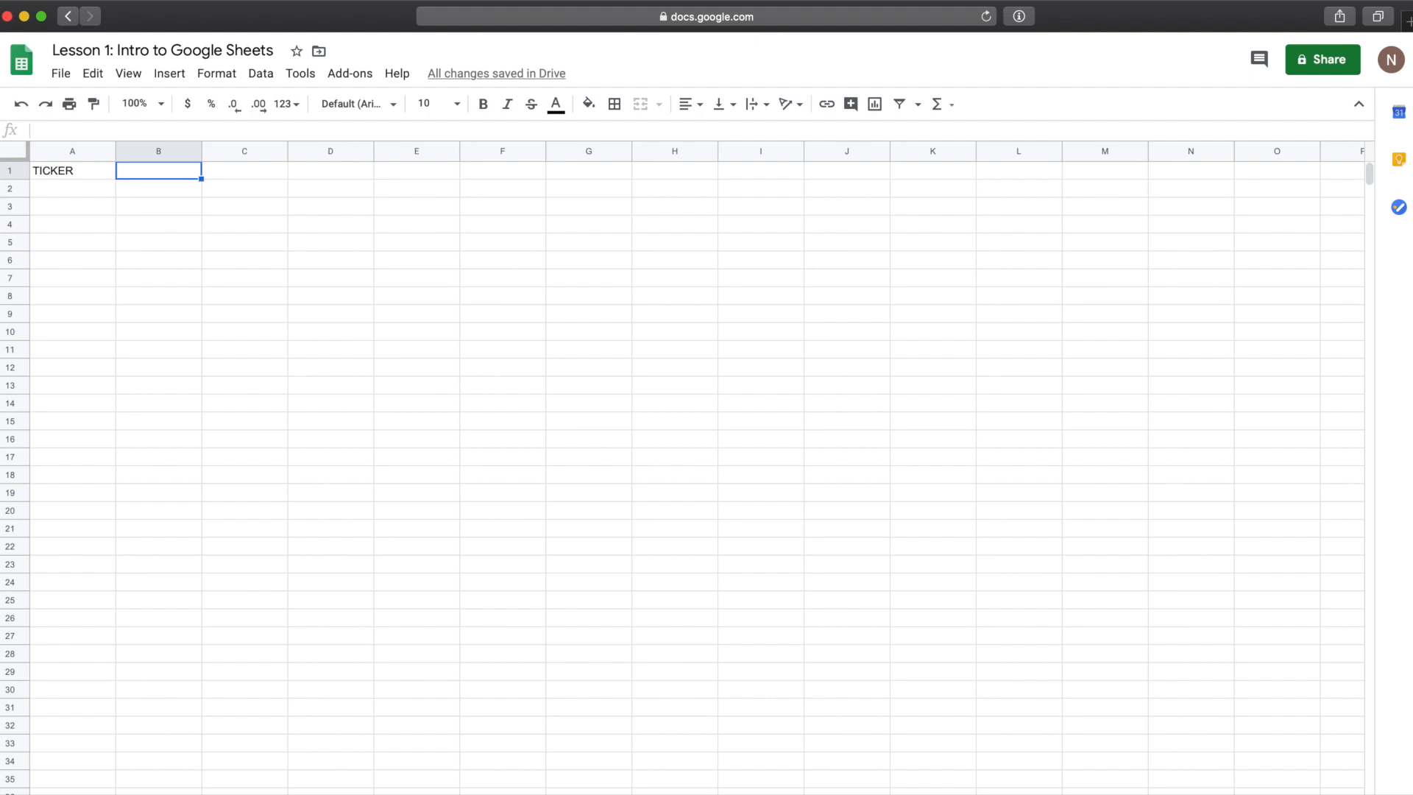
{"action": "type", "text": "NAME"}
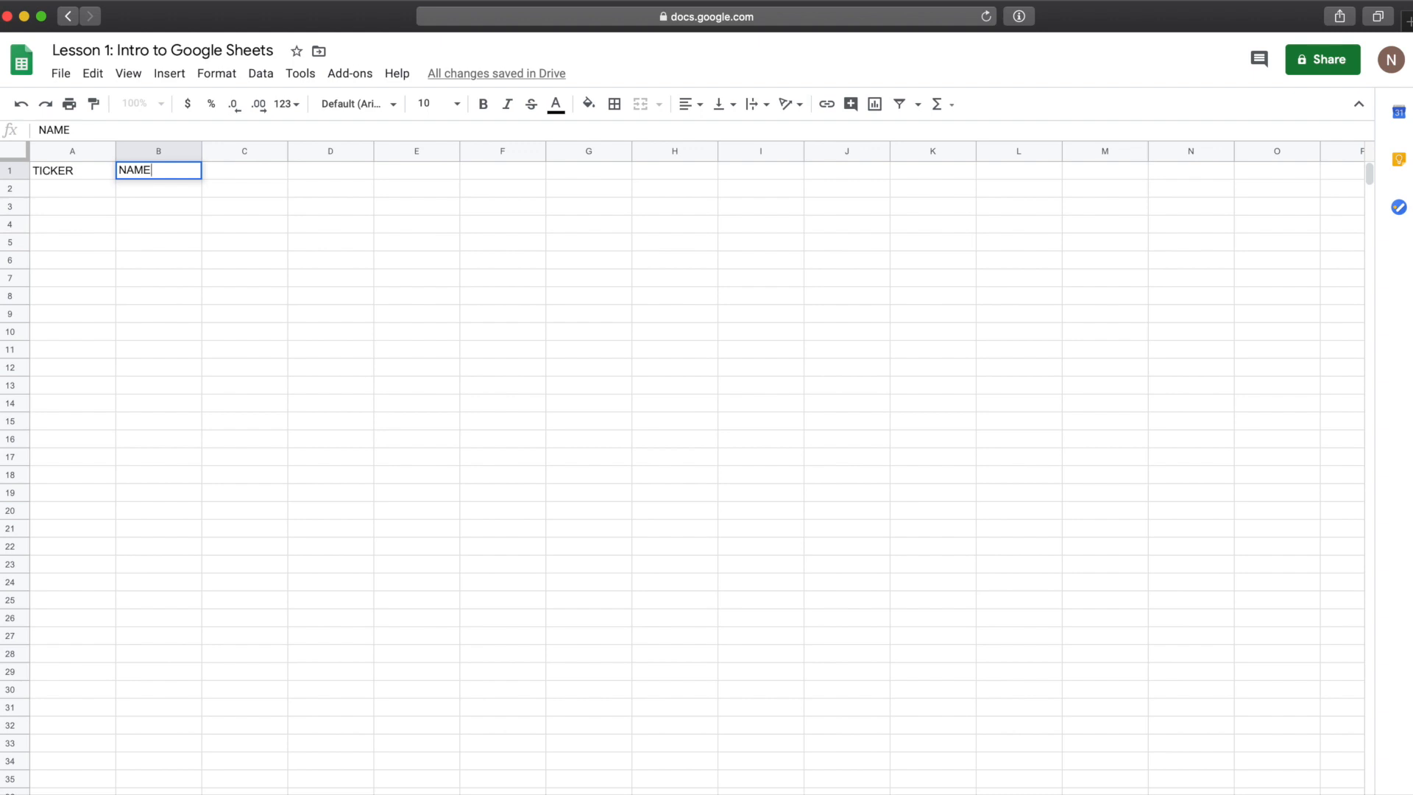
{"action": "key", "text": "Tab"}
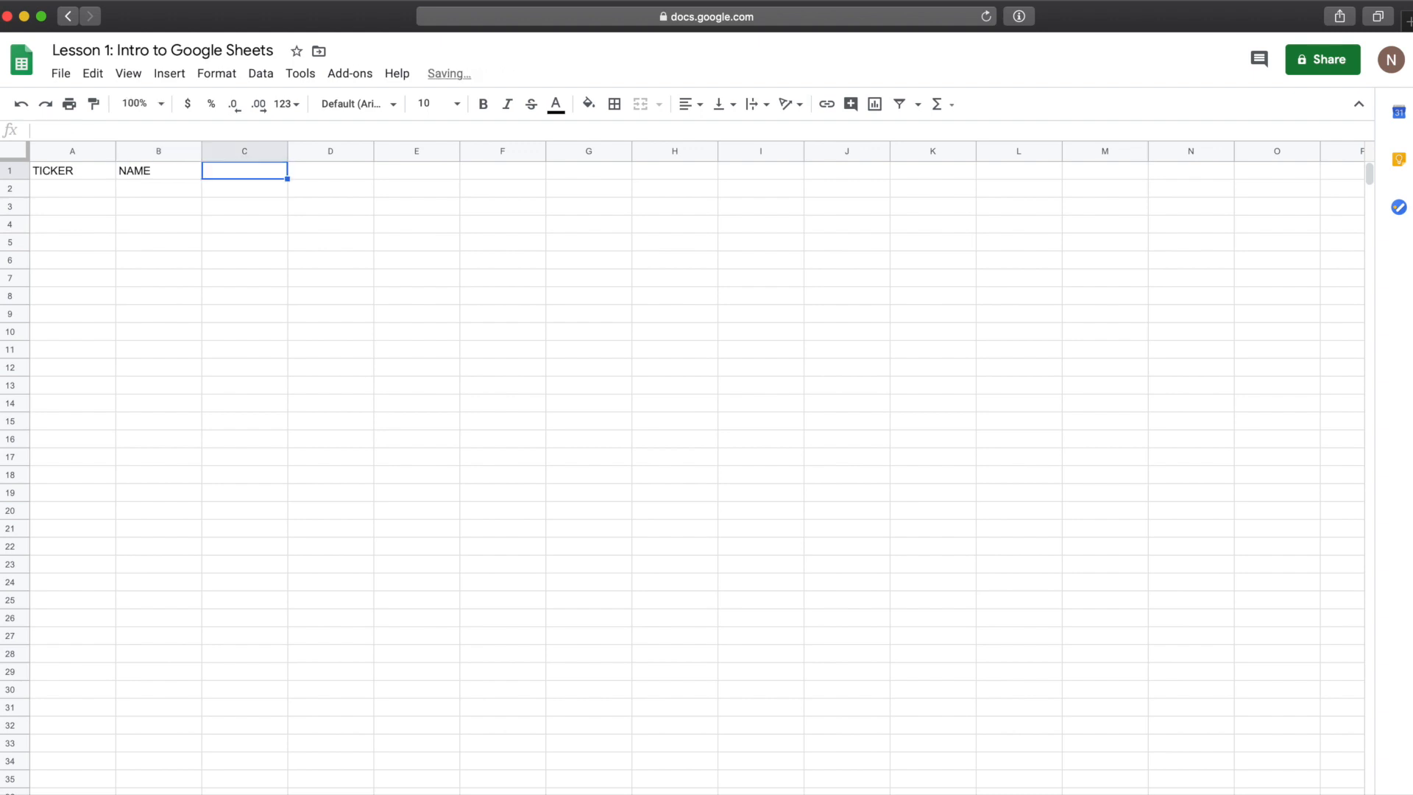
{"action": "type", "text": "QTY"}
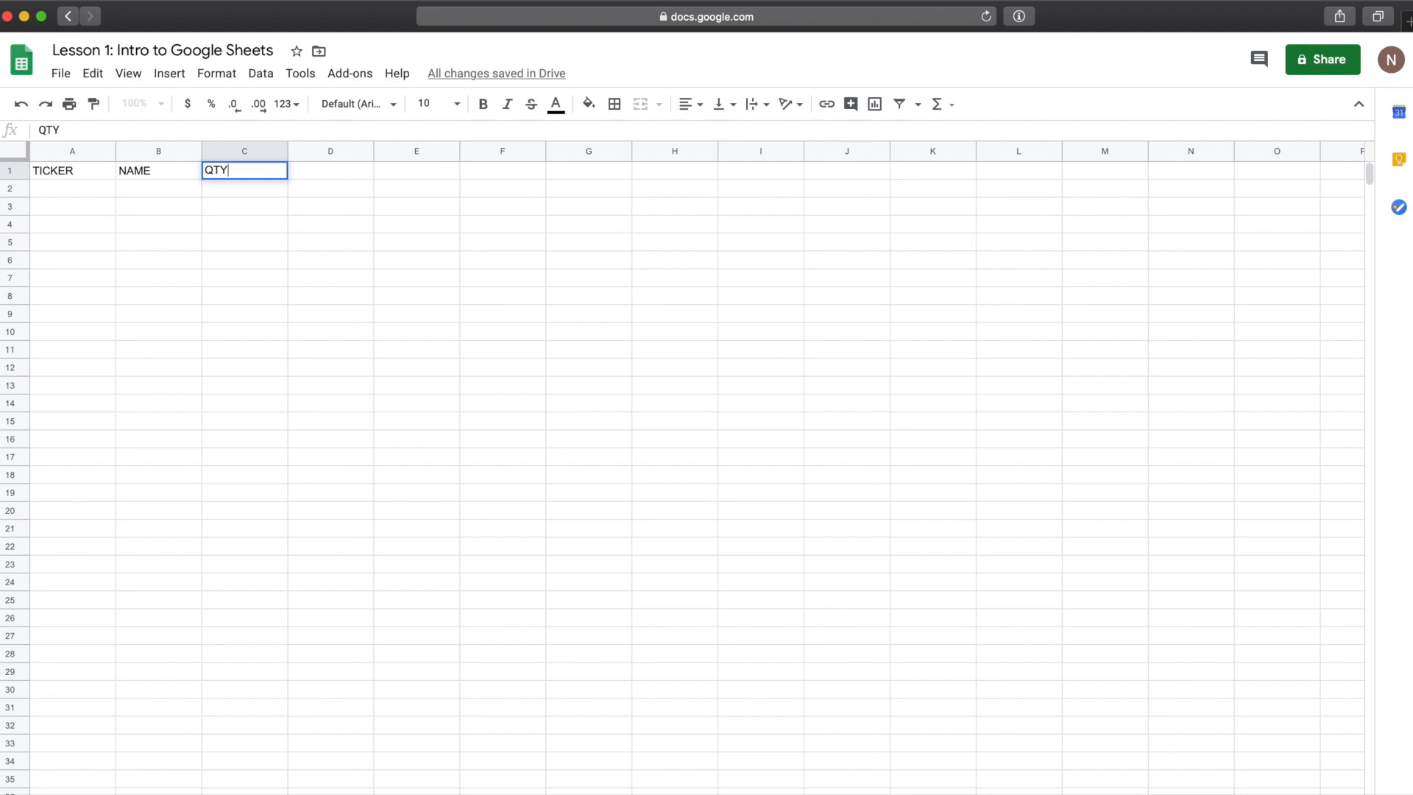
{"action": "key", "text": "Tab"}
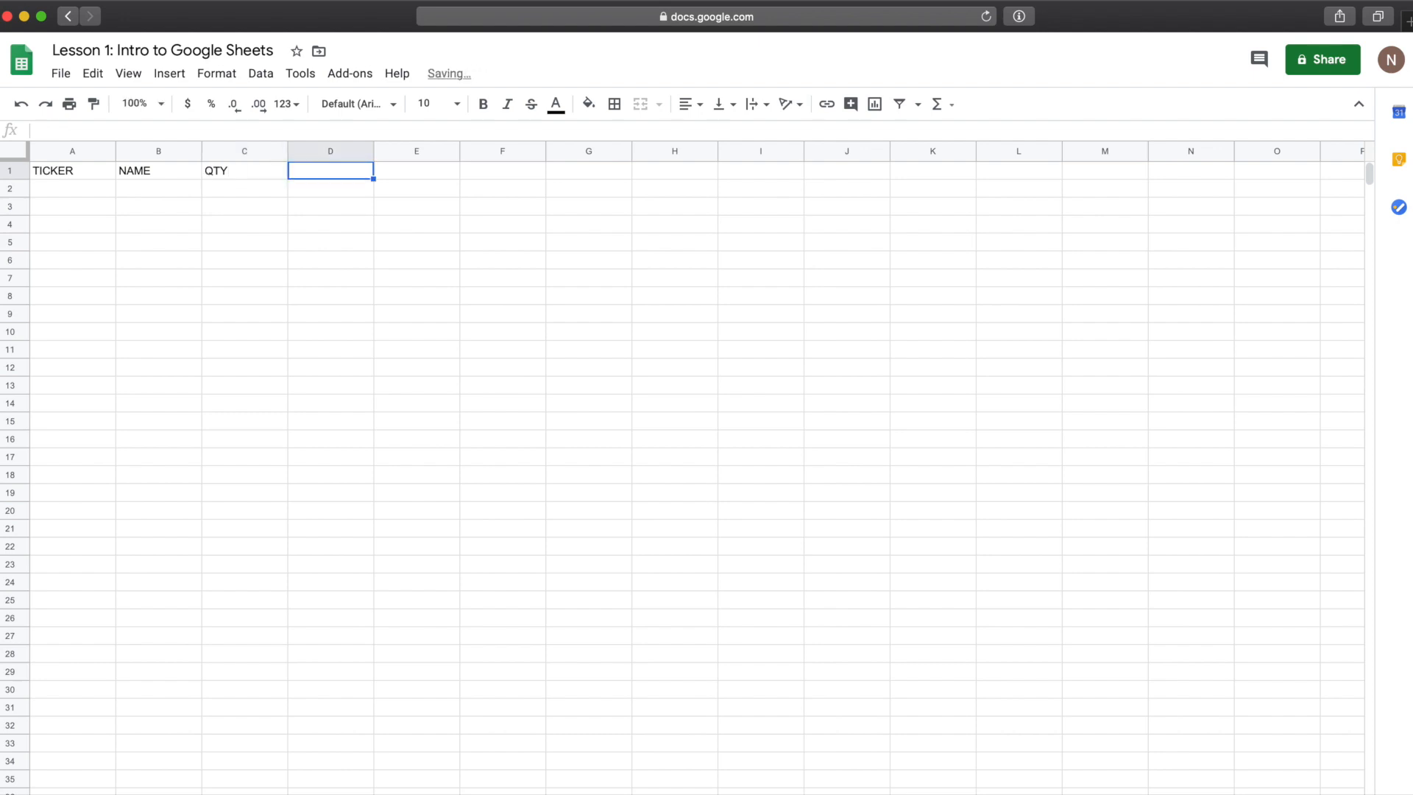
{"action": "type", "text": "COST BASIS"}
{"action": "key", "text": "Tab"}
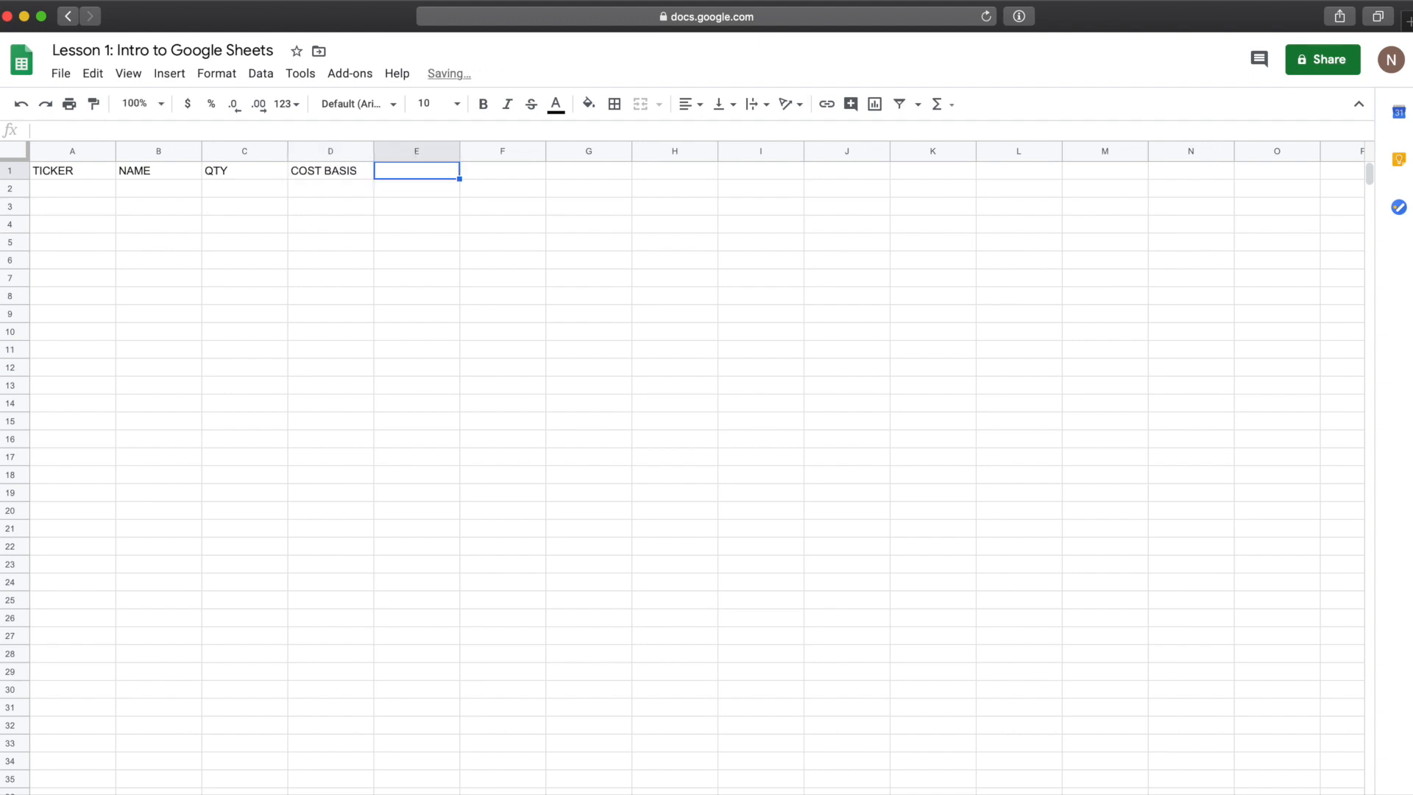
{"action": "left_click", "coordinate": [234, 175]}
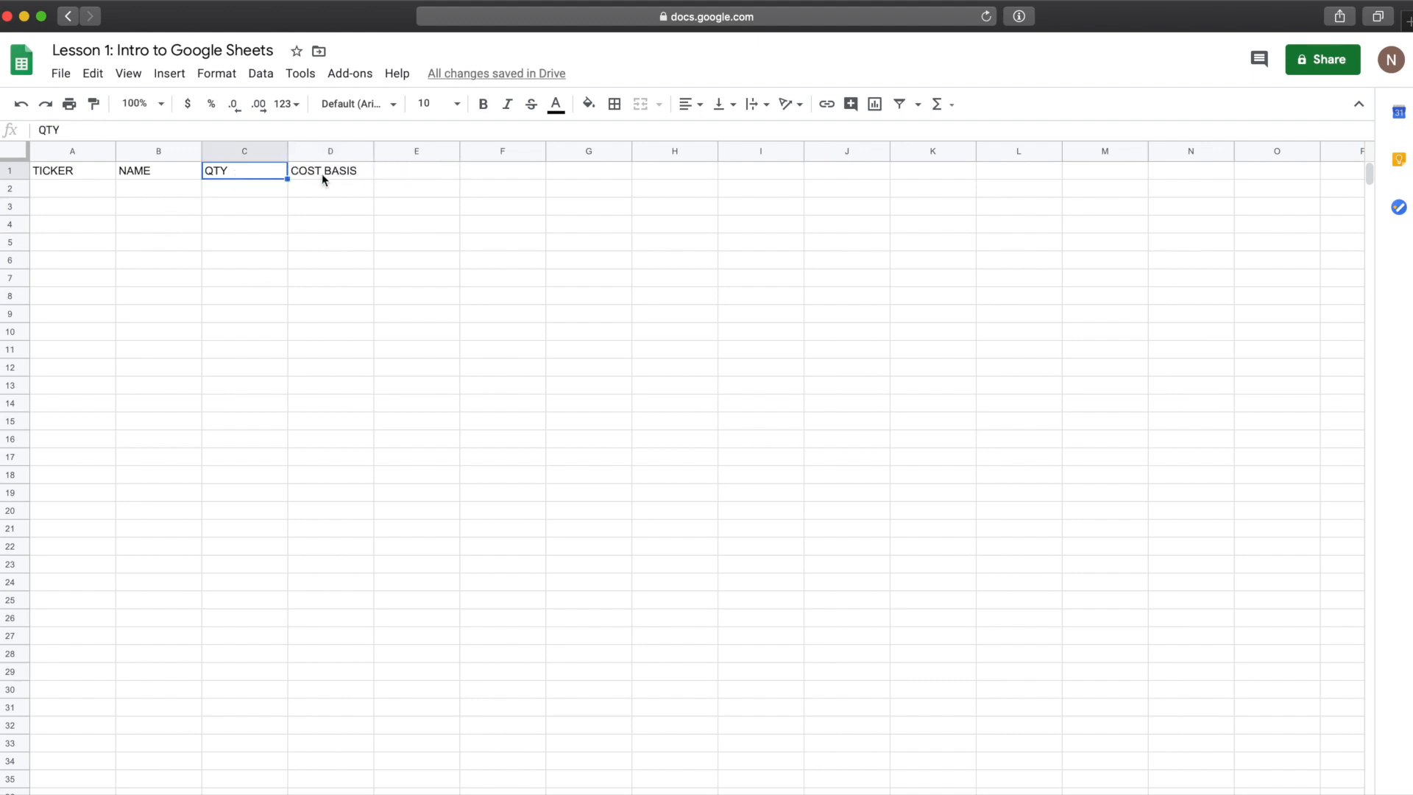
Step: Add the headers TOTAL COST BASIS, MARKET VALUE and TOTAL MARKET VALUE in columns E to G of row 1
{"action": "left_click", "coordinate": [324, 179]}
{"action": "left_click", "coordinate": [424, 171]}
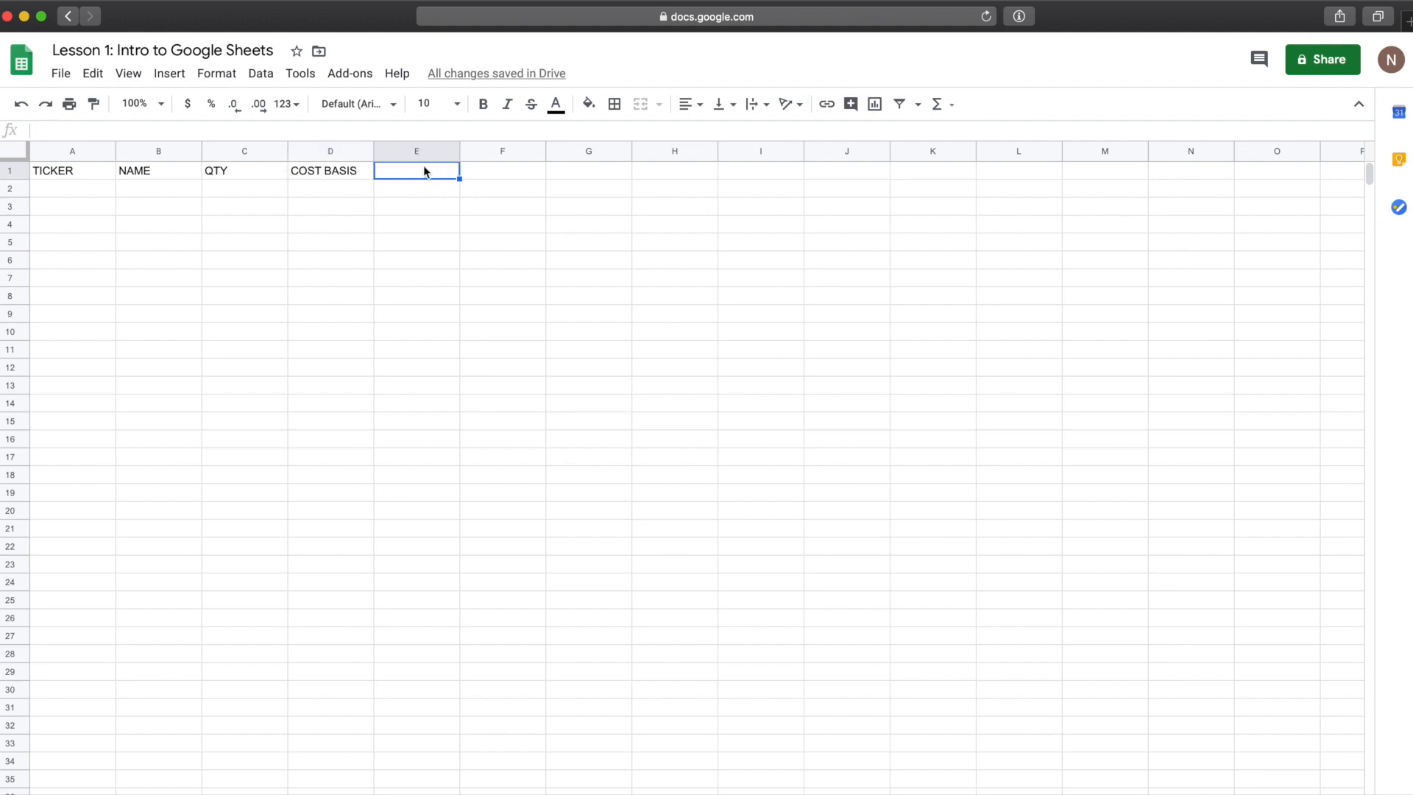
{"action": "type", "text": "TOTAL COST BASIS"}
{"action": "key", "text": "Tab"}
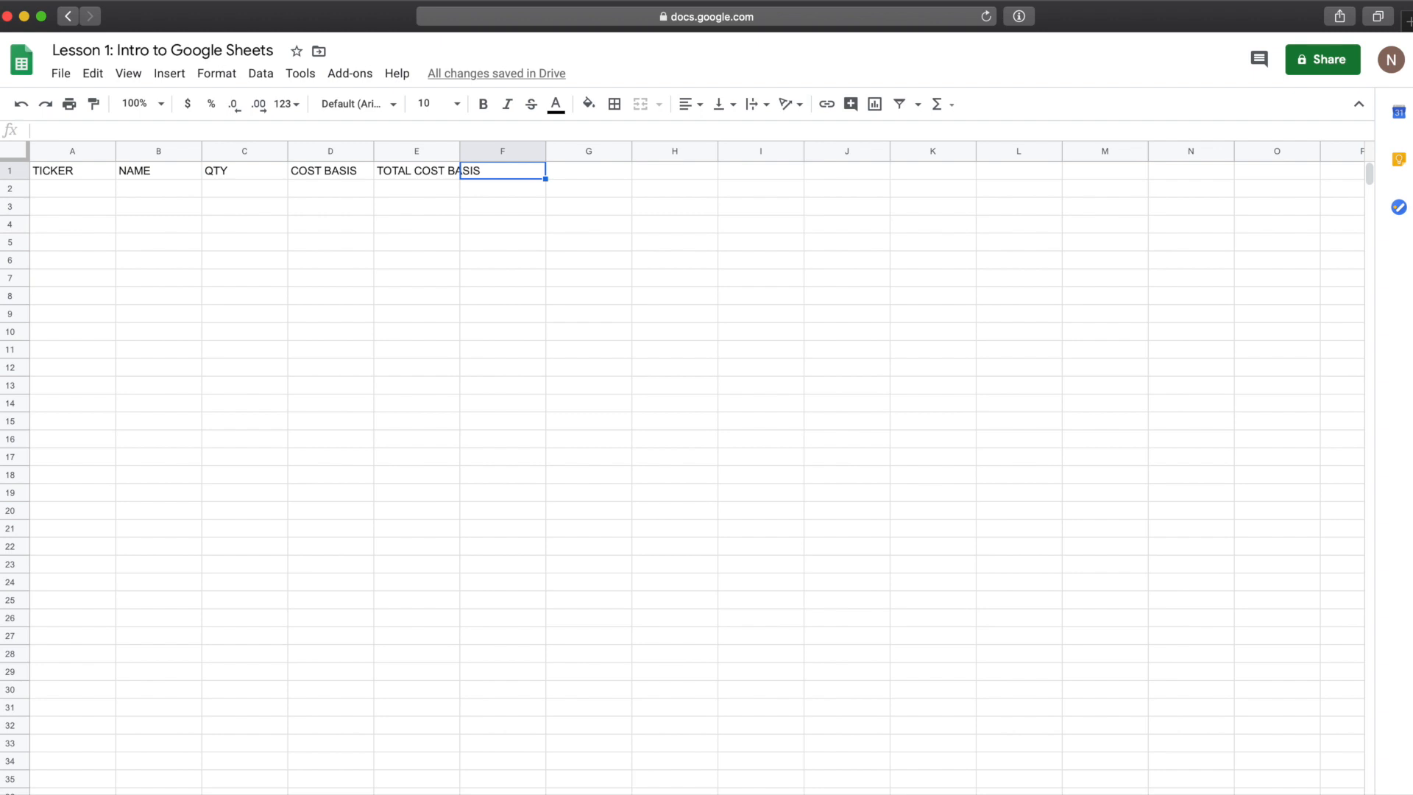
{"action": "type", "text": "M"}
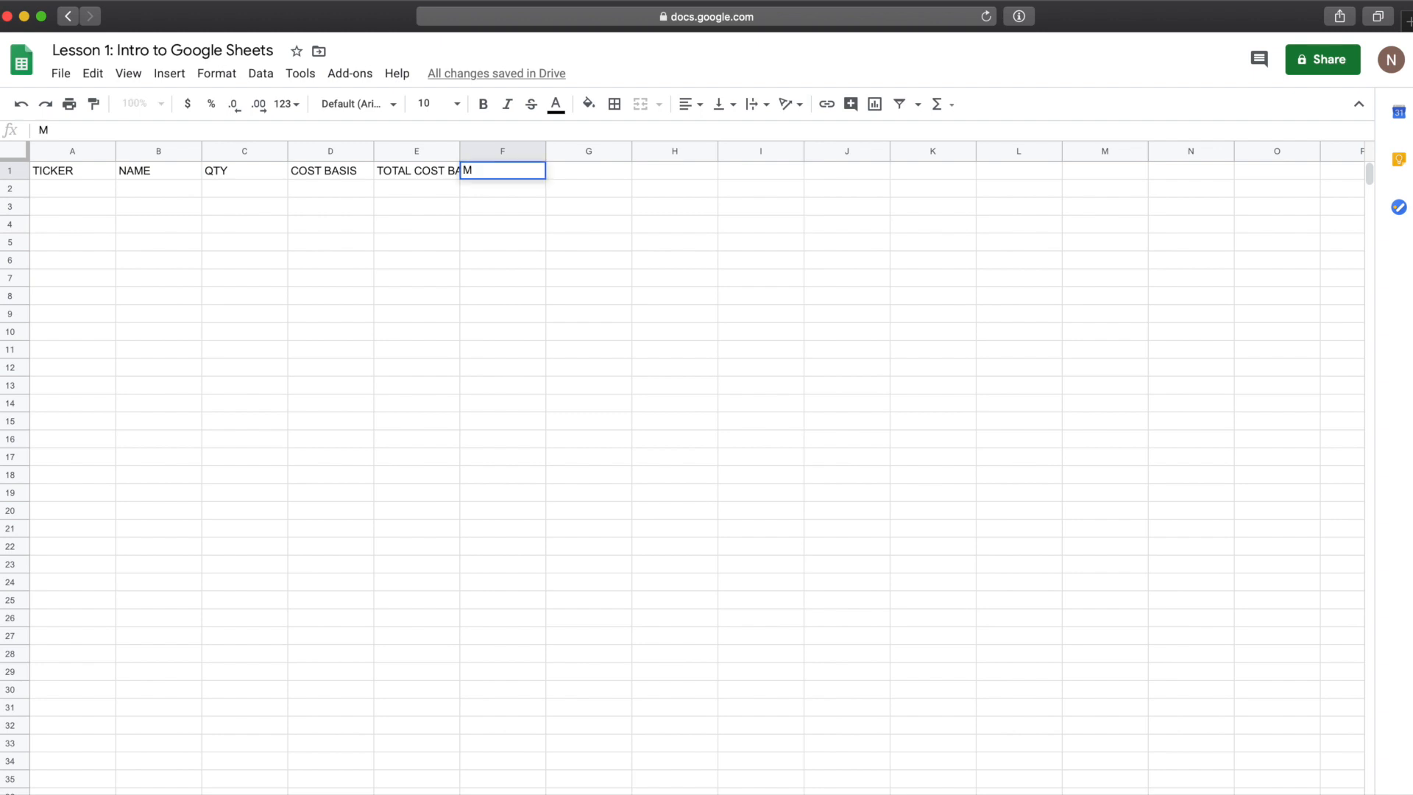
{"action": "type", "text": "ARKET VALUE"}
{"action": "key", "text": "Tab"}
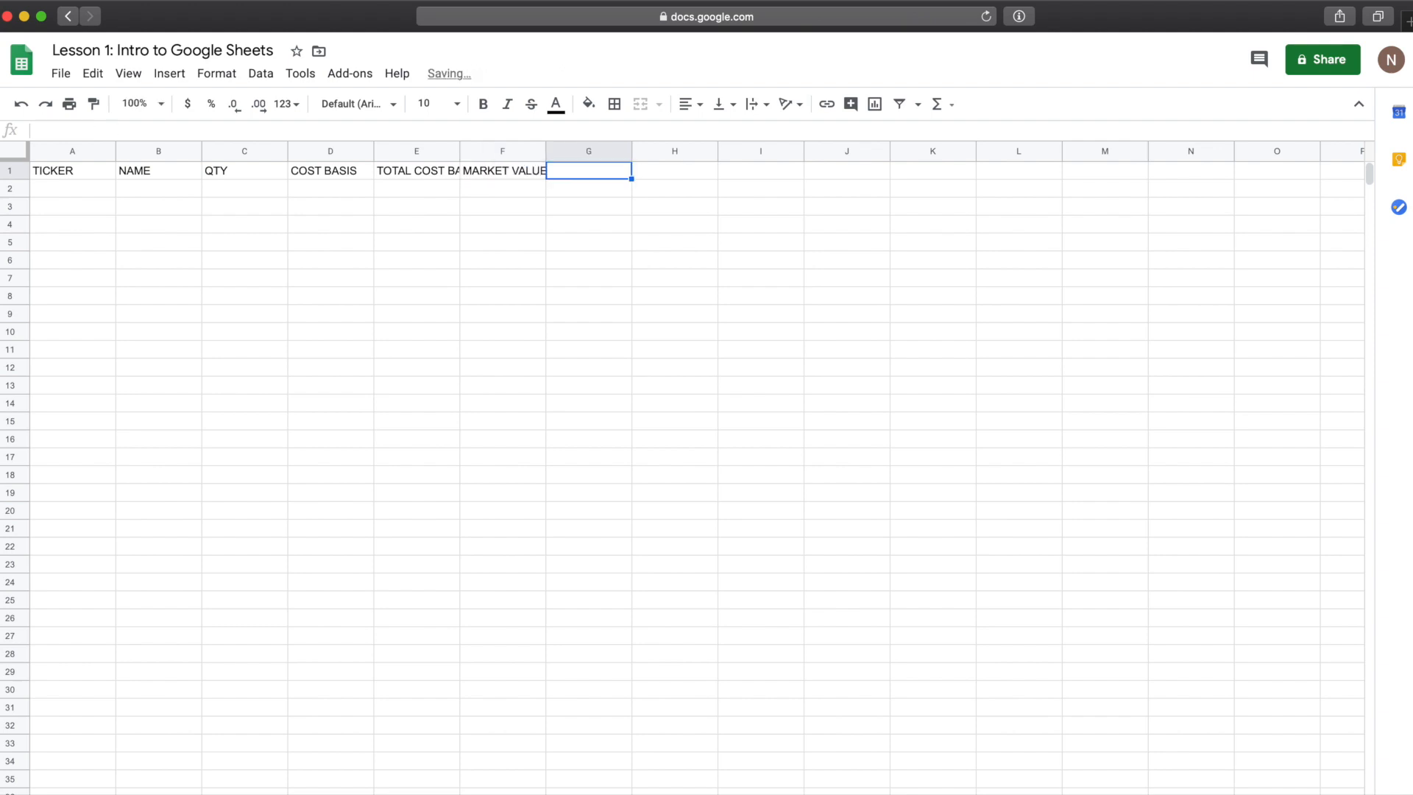
{"action": "left_click", "coordinate": [266, 177]}
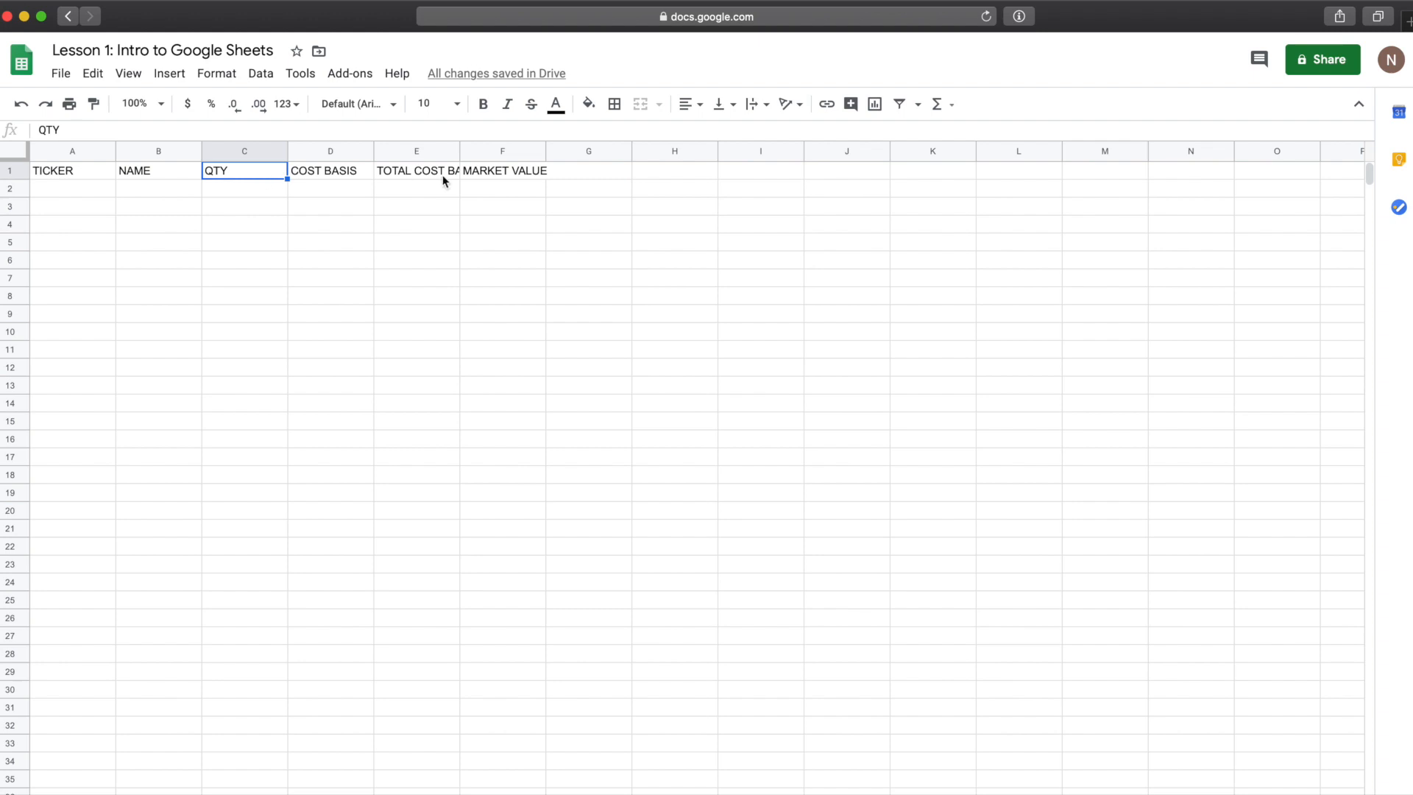
{"action": "left_click", "coordinate": [508, 173]}
{"action": "left_click", "coordinate": [586, 172]}
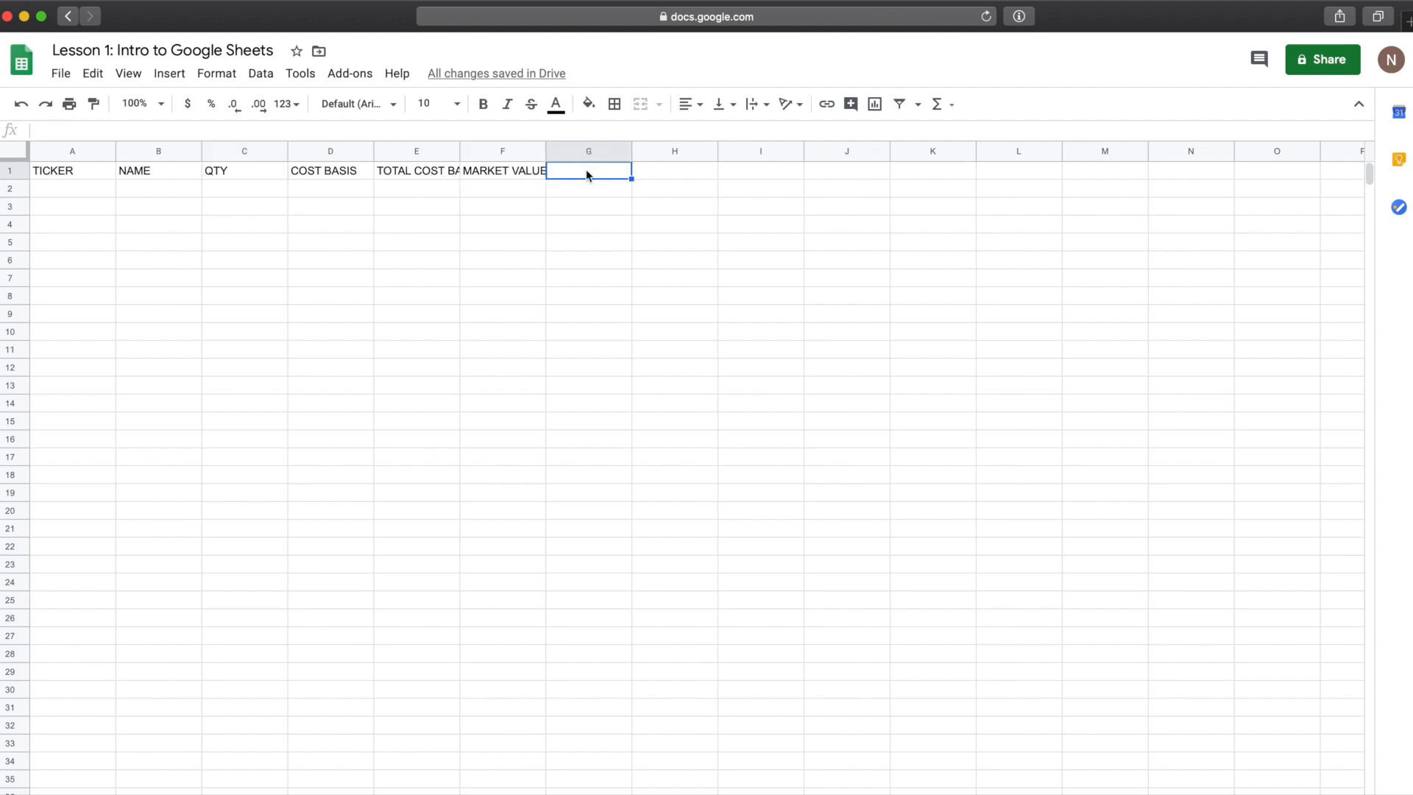
{"action": "type", "text": "TOTAL MAR"}
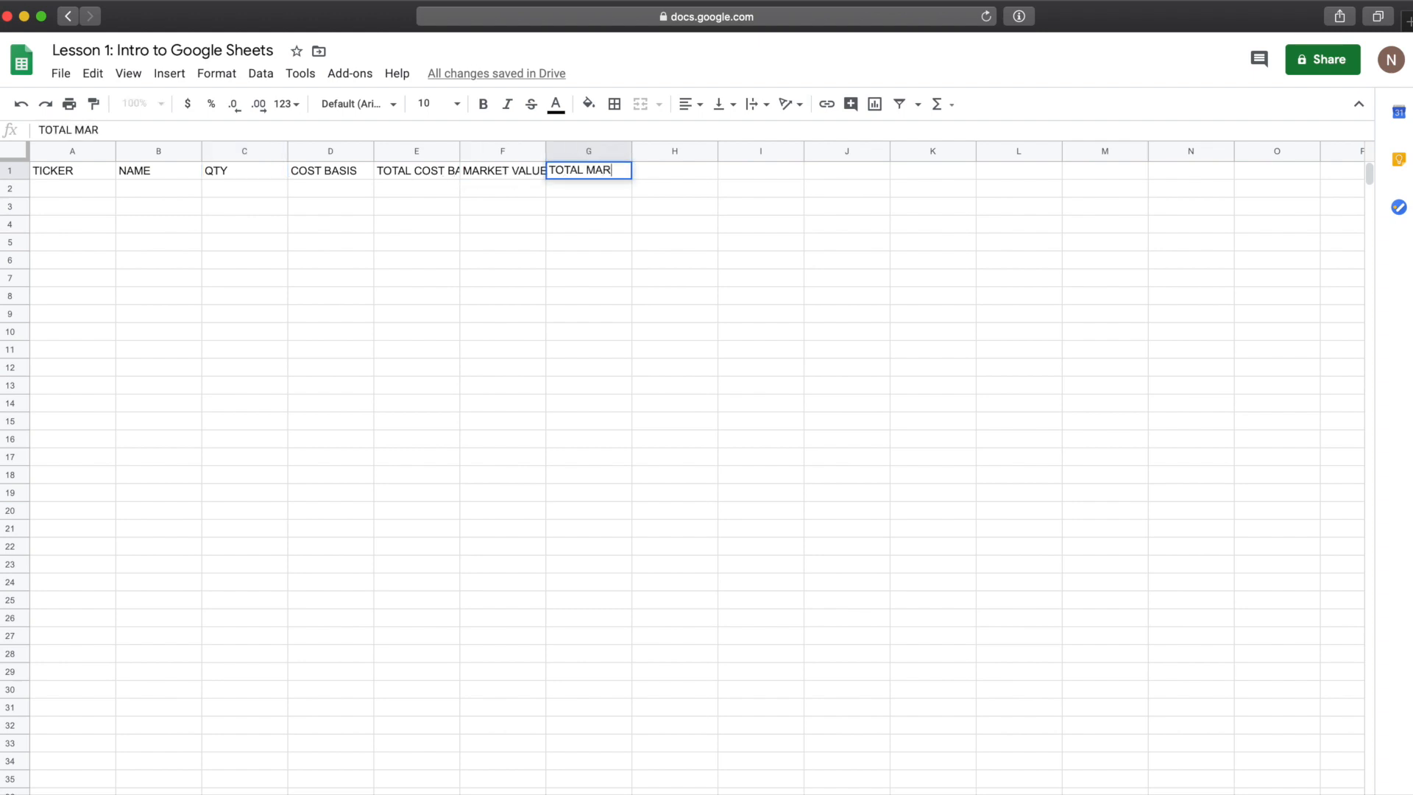
{"action": "type", "text": "KET VALUE"}
{"action": "key", "text": "Tab"}
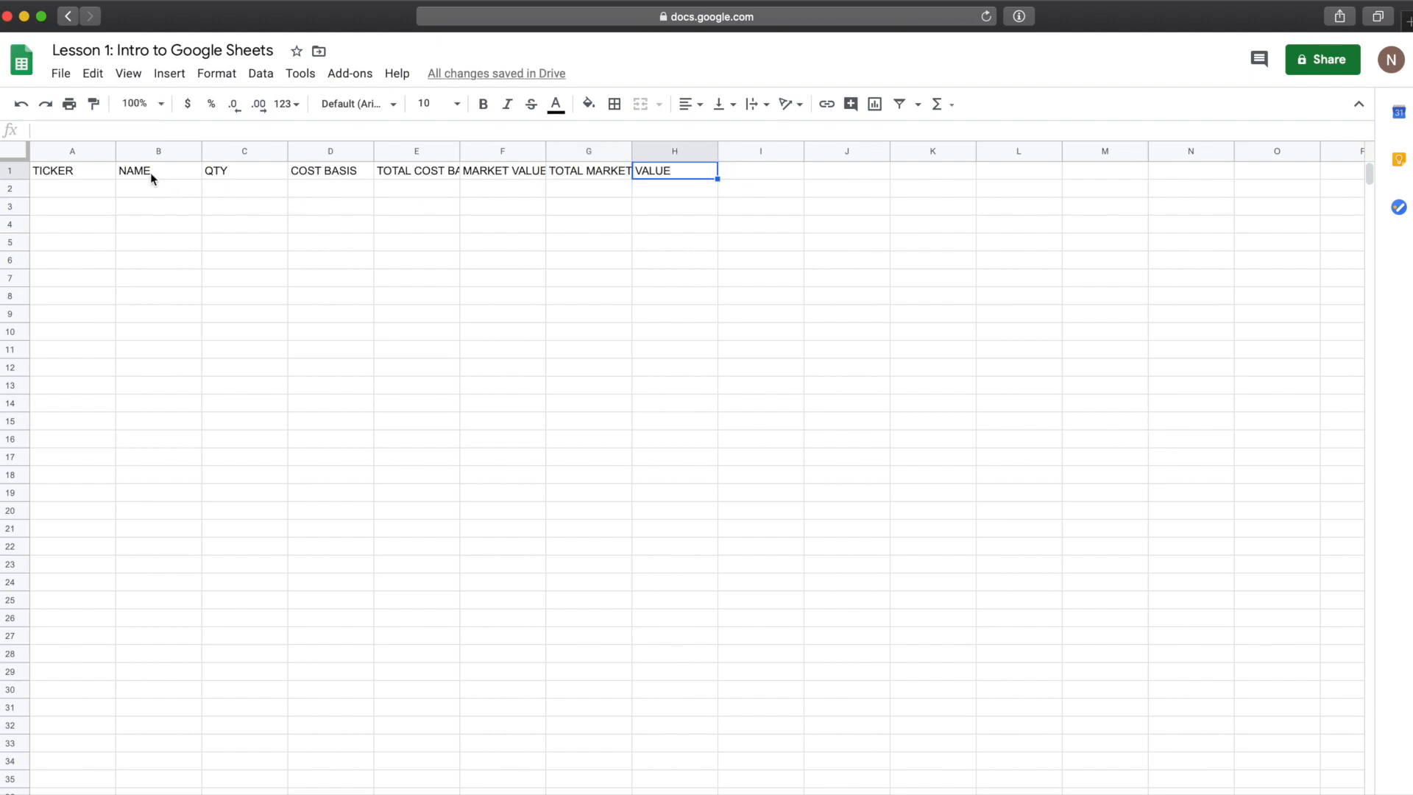
Step: Add the headers TOTAL GAIN/LOSSES $, TOTAL GAIN/LOSS % and LINK in columns H to J of row 1
{"action": "type", "text": "TOTAL GAIN"}
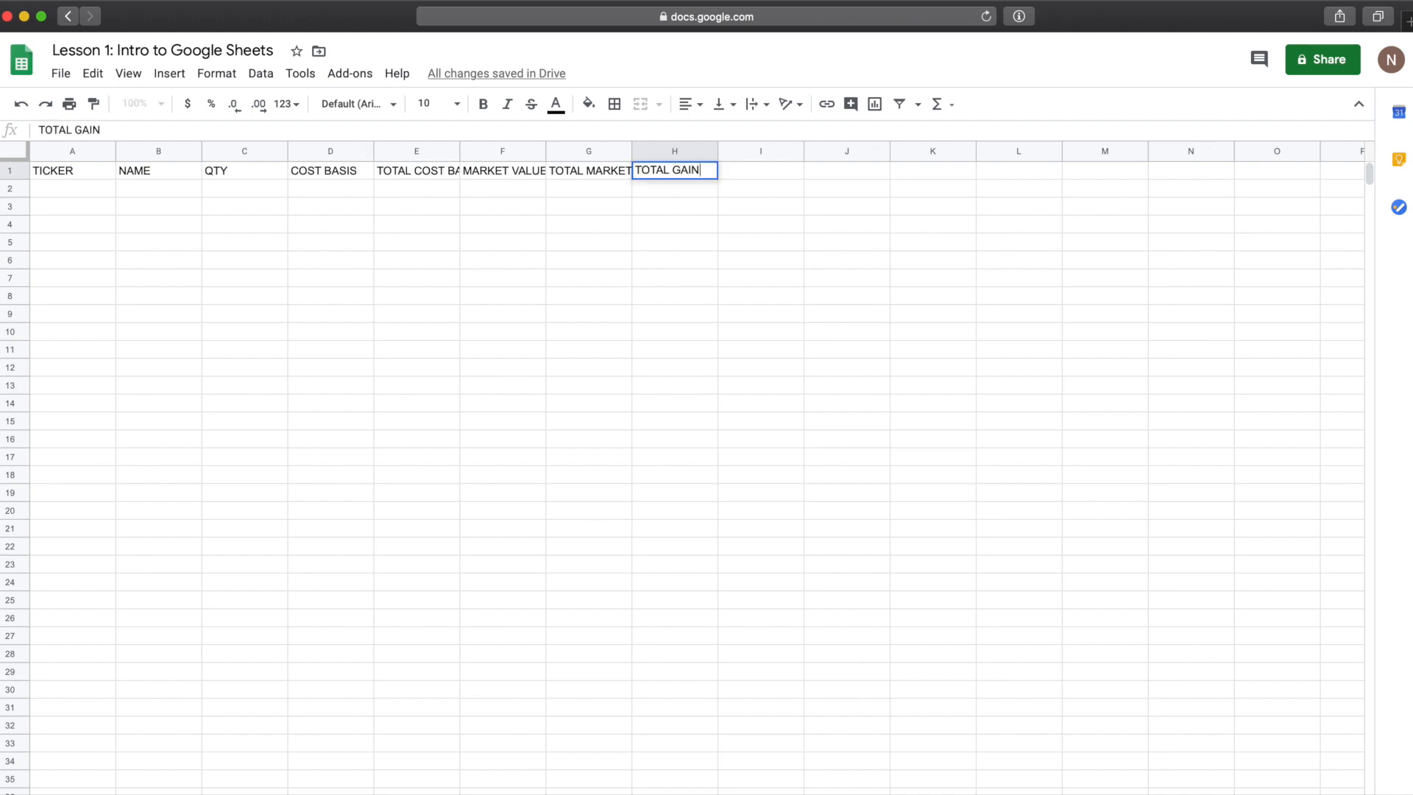
{"action": "type", "text": "/LOSSES "}
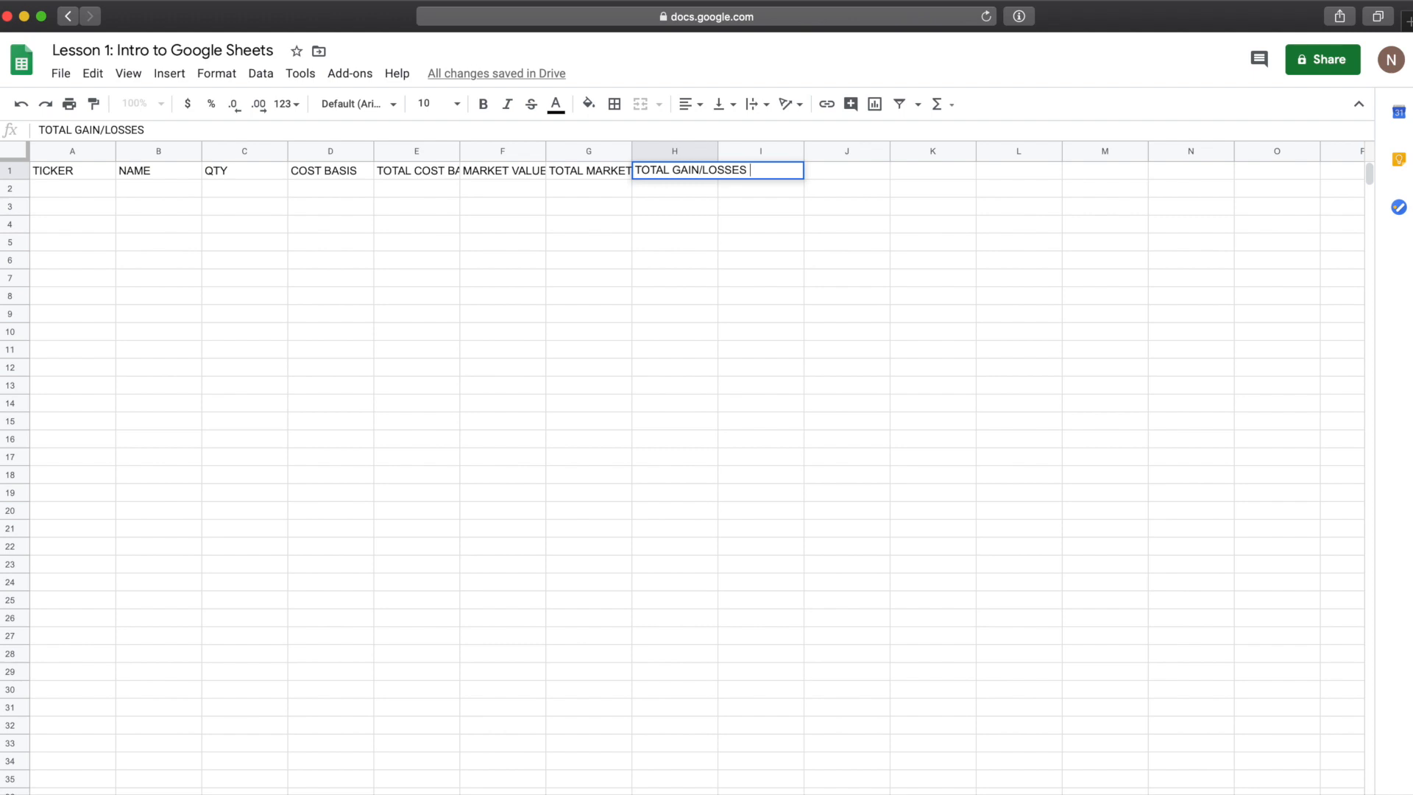
{"action": "type", "text": "$"}
{"action": "key", "text": "Tab"}
{"action": "type", "text": "TOTAL GAIN"}
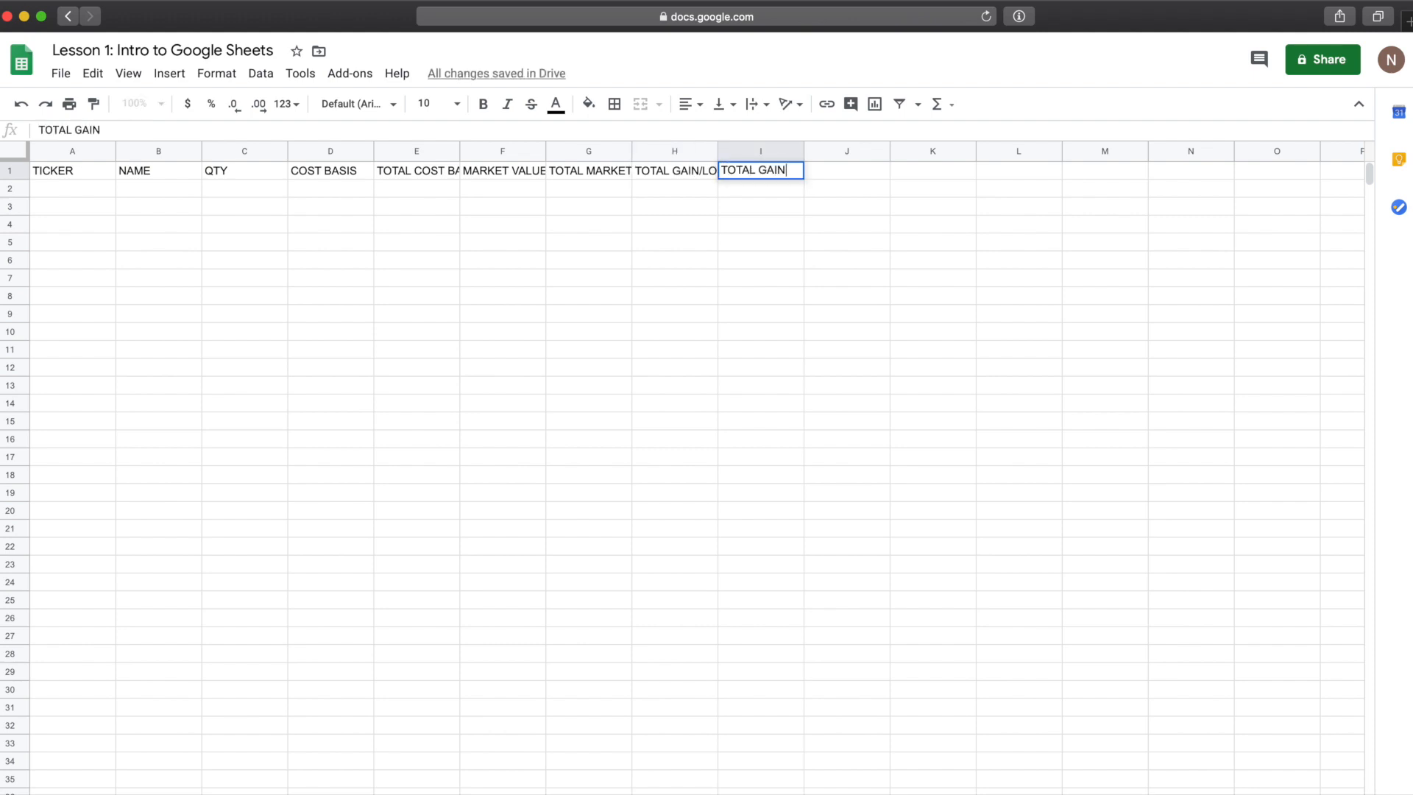
{"action": "type", "text": "/LO"}
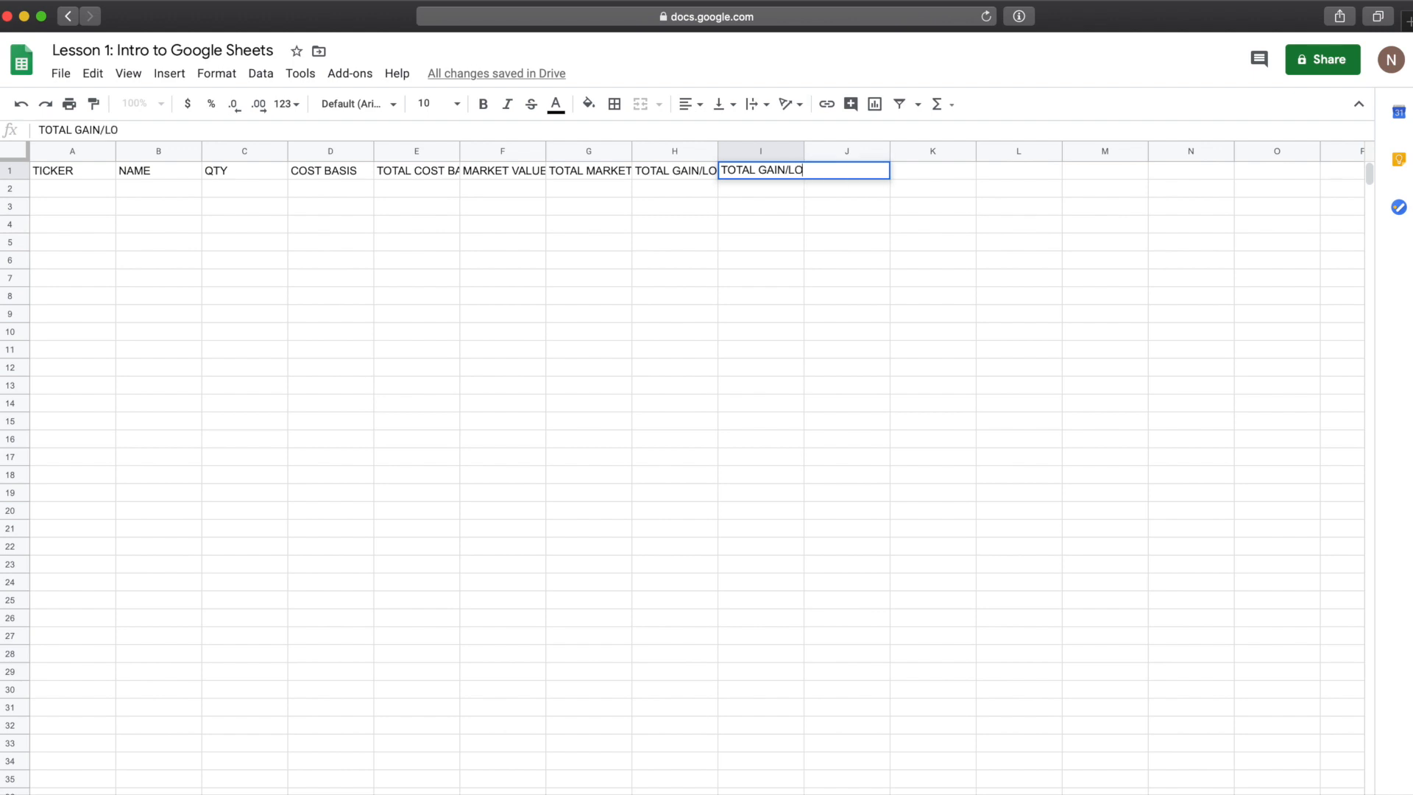
{"action": "type", "text": "SS %"}
{"action": "key", "text": "Tab"}
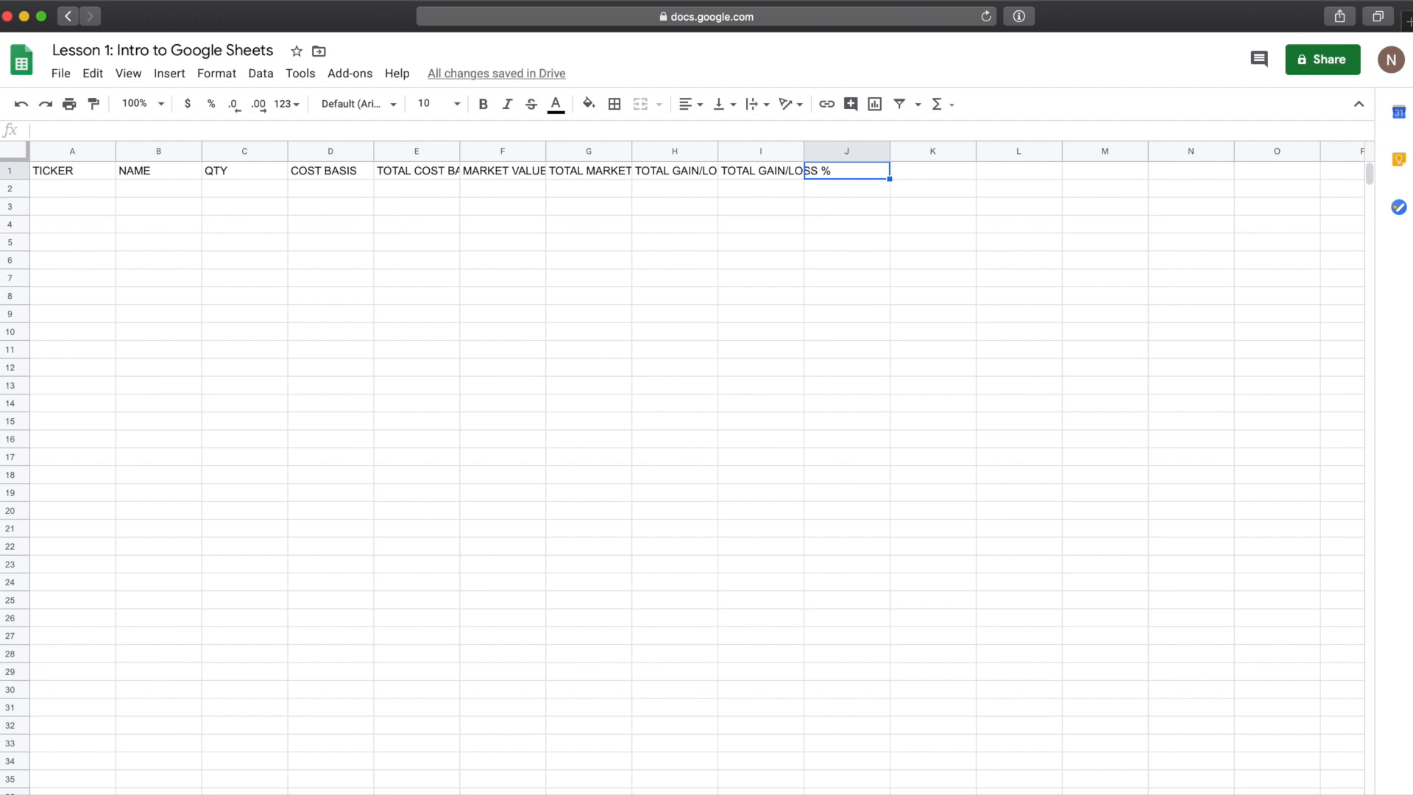
{"action": "type", "text": "LINK"}
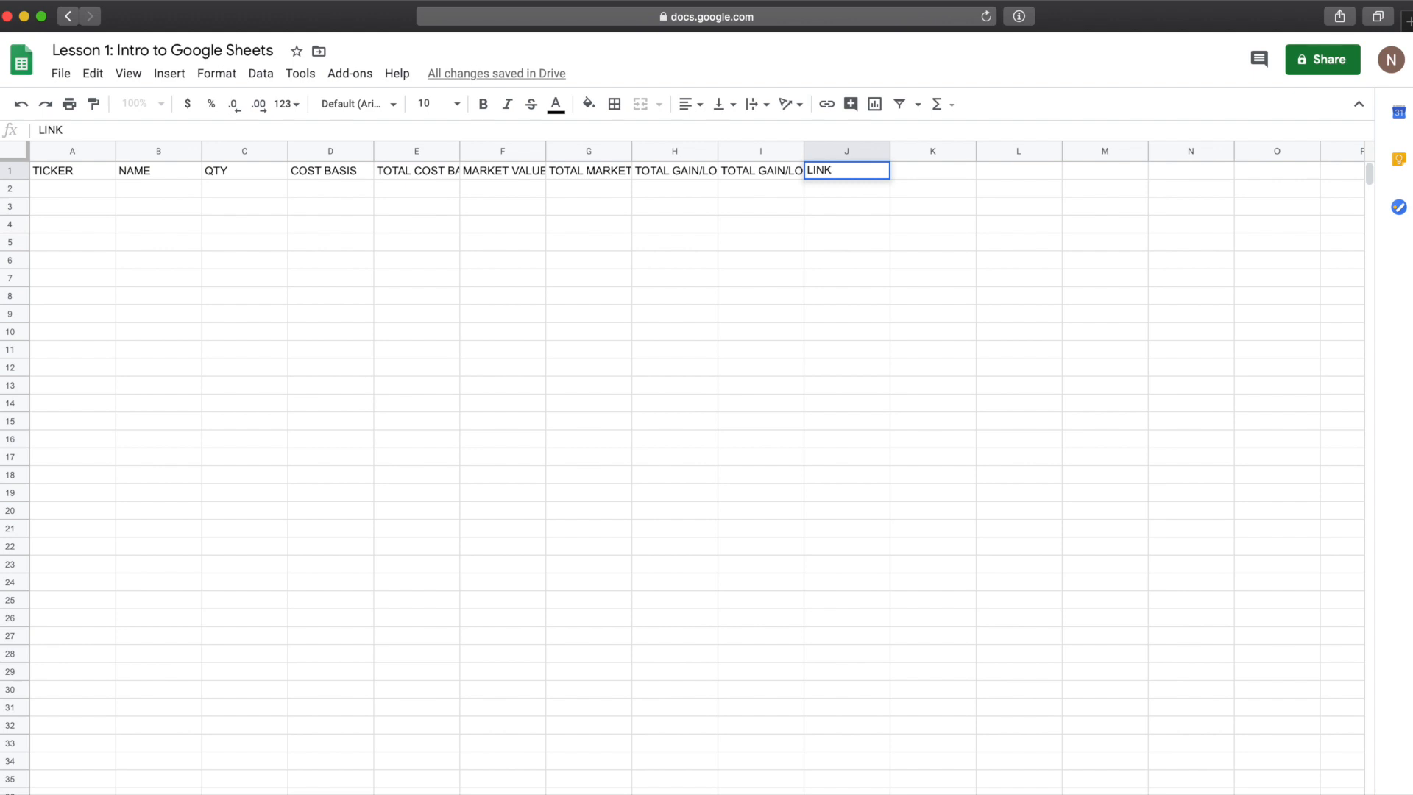
{"action": "key", "text": "Return"}
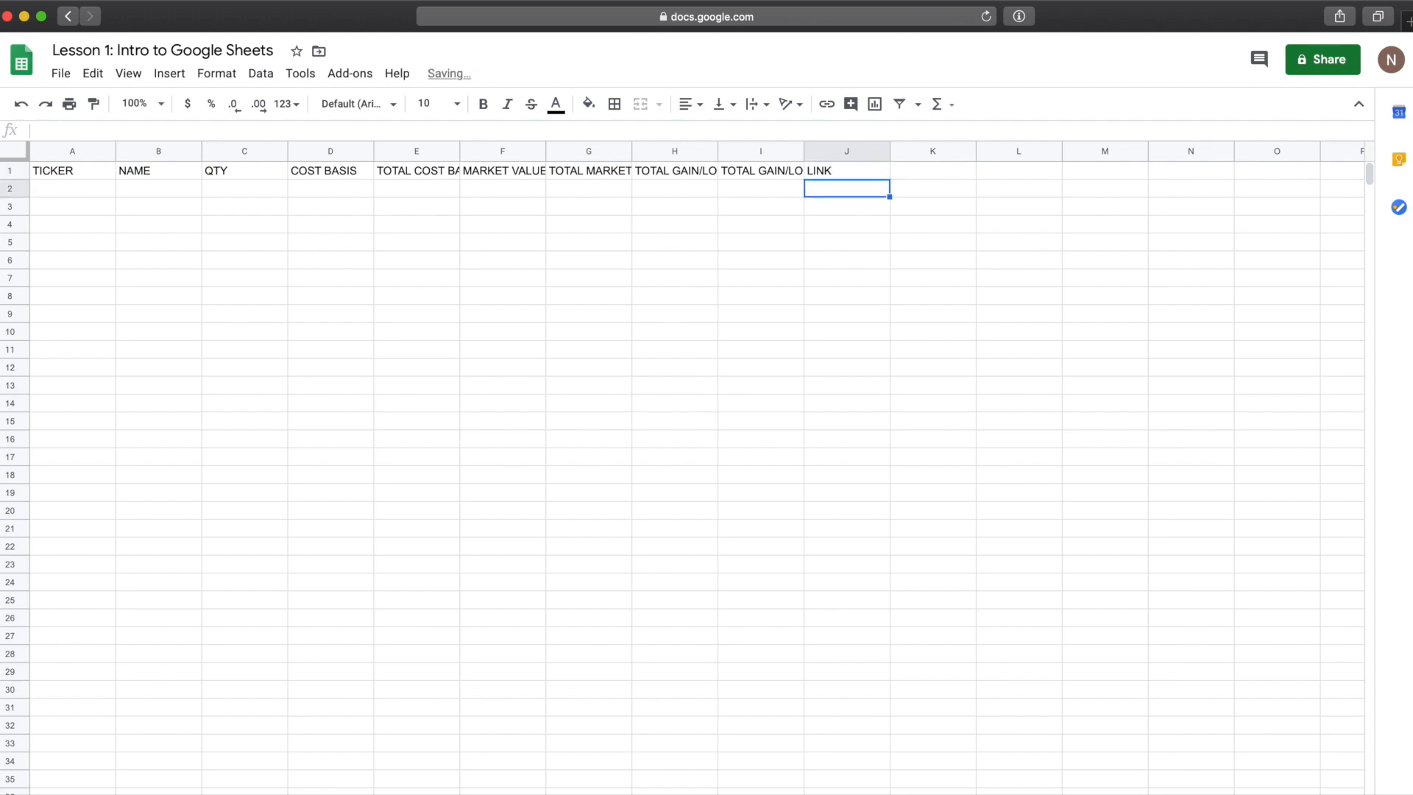
Step: Bold the header row and widen columns E through J so every header fits
{"action": "left_click_drag", "start_coordinate": [42, 174], "coordinate": [825, 171]}
{"action": "key", "text": "super+b"}
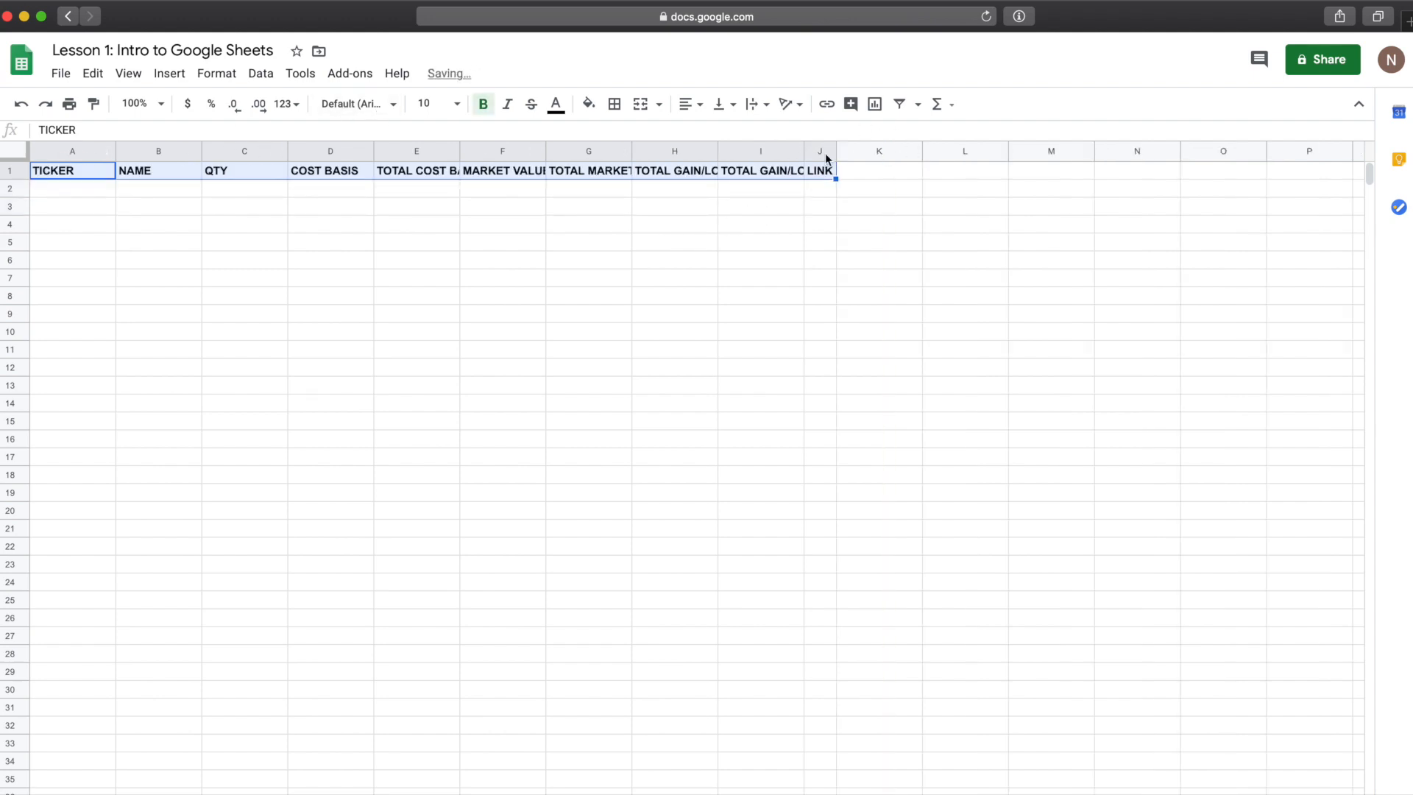
{"action": "left_click_drag", "start_coordinate": [889, 151], "coordinate": [965, 151]}
{"action": "left_click_drag", "start_coordinate": [804, 150], "coordinate": [924, 151]}
{"action": "left_click_drag", "start_coordinate": [717, 151], "coordinate": [784, 151]}
{"action": "left_click_drag", "start_coordinate": [631, 151], "coordinate": [683, 151]}
{"action": "left_click_drag", "start_coordinate": [545, 150], "coordinate": [618, 150]}
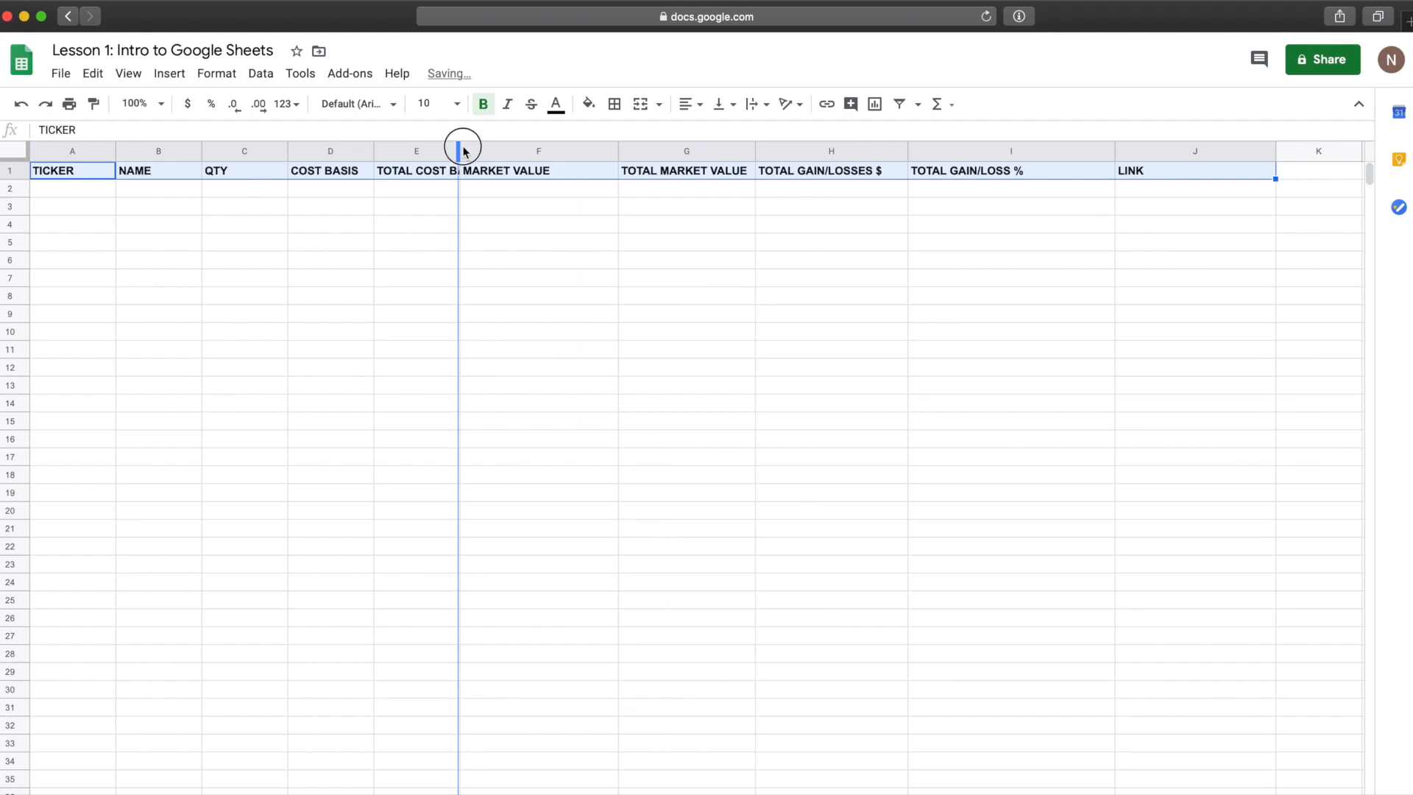
{"action": "left_click_drag", "start_coordinate": [458, 151], "coordinate": [534, 151]}
Step: Enter the ticker NASDAQ:AAPL in the first data row under TICKER
{"action": "left_click", "coordinate": [430, 224]}
{"action": "left_click", "coordinate": [93, 189]}
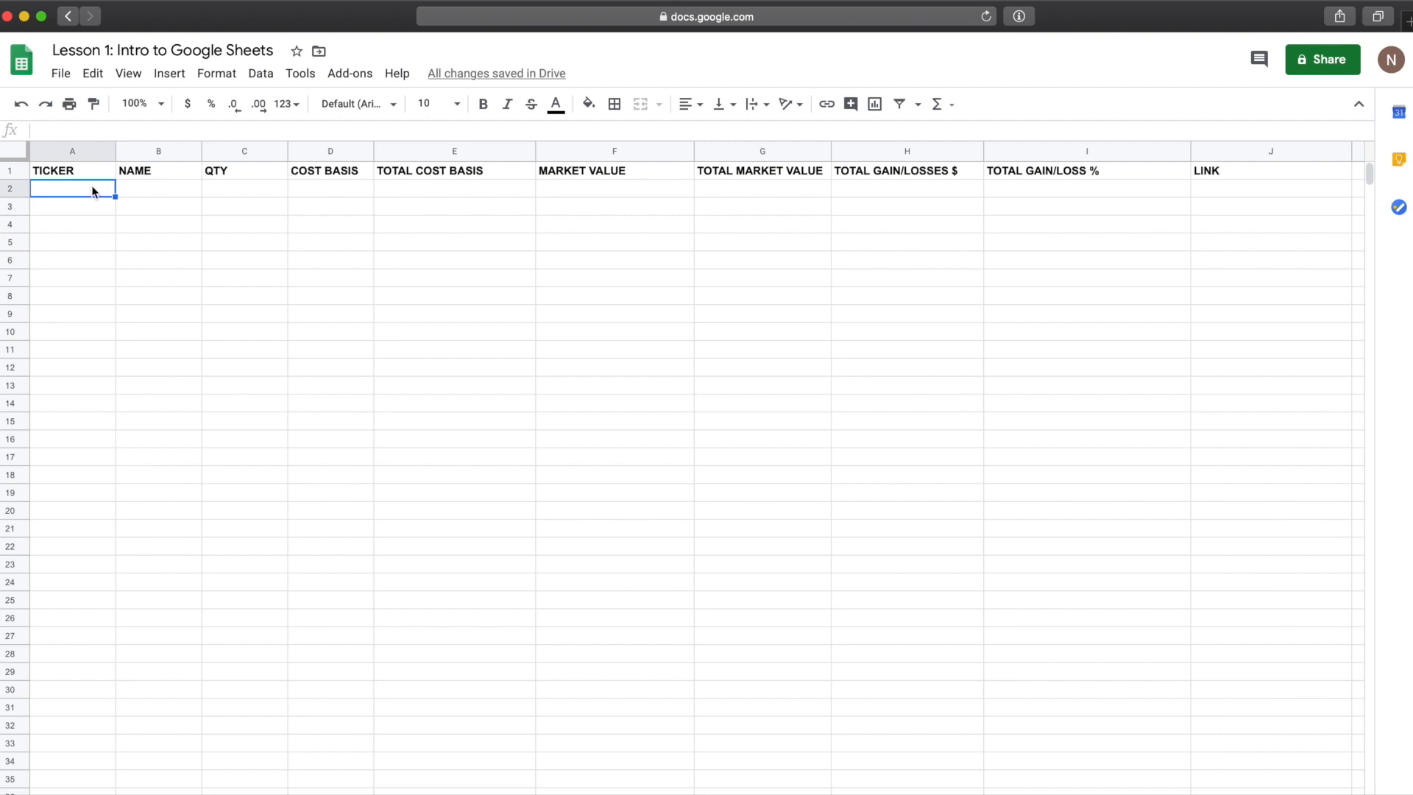
{"action": "type", "text": "NAS"}
{"action": "type", "text": "DAQ"}
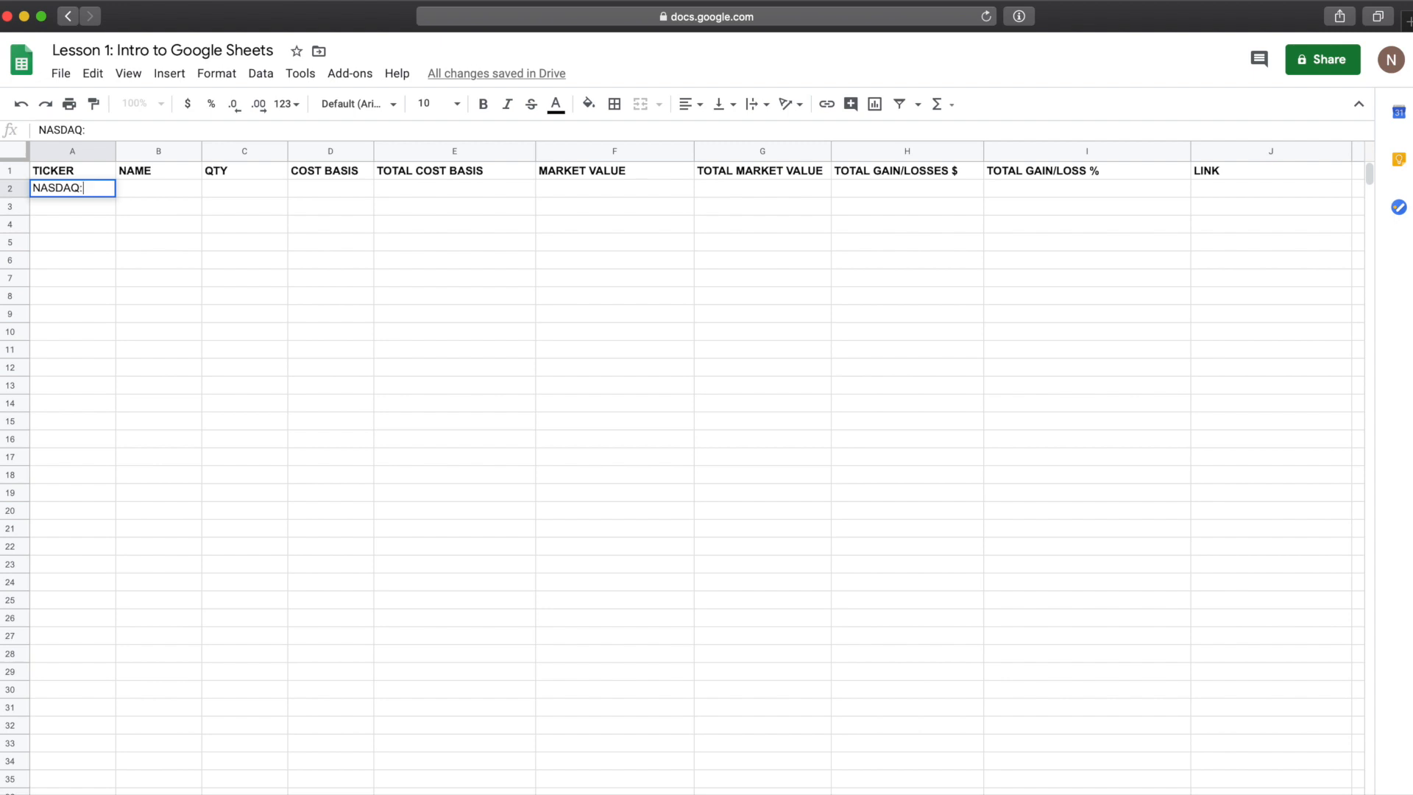
{"action": "type", "text": ":AAPL"}
{"action": "key", "text": "Tab"}
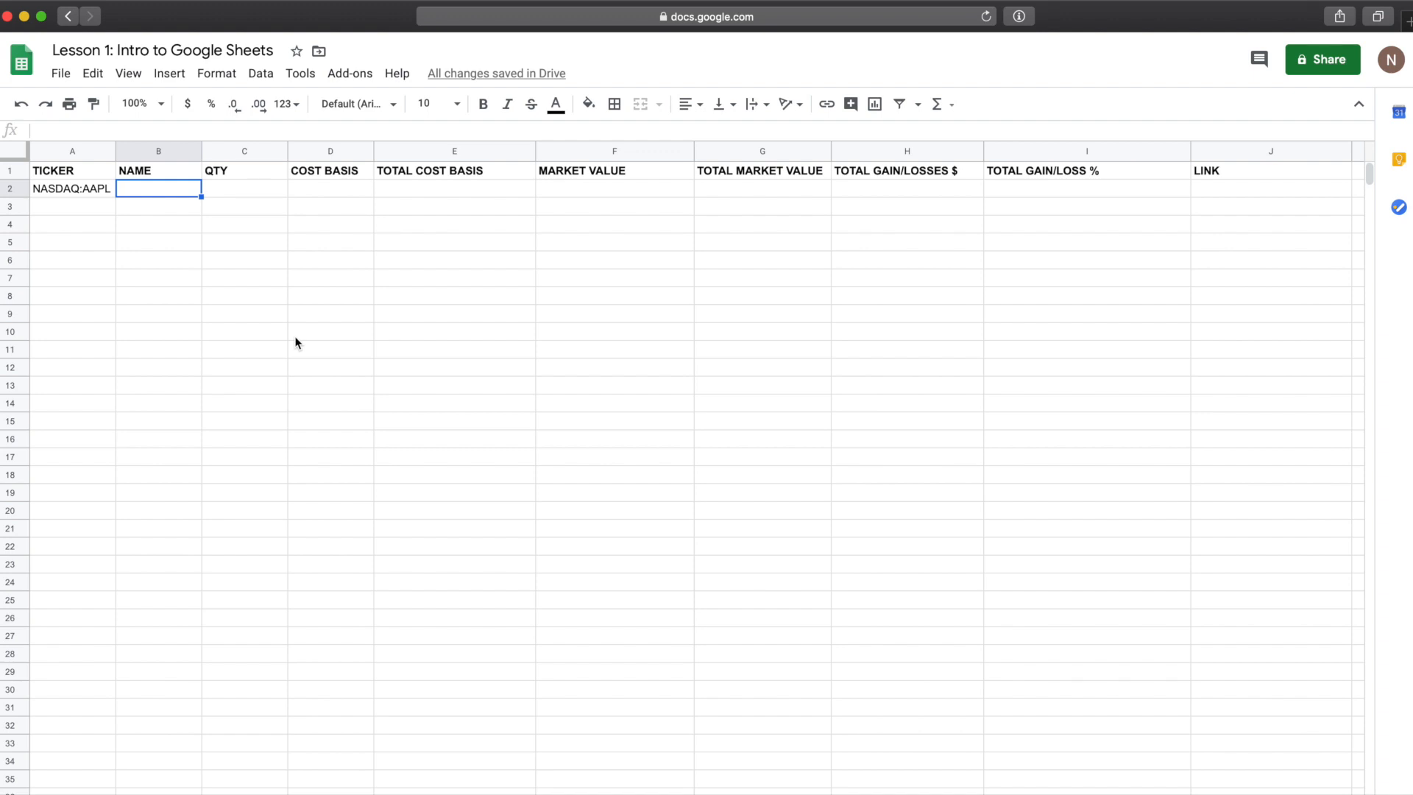
Step: Fill the NAME cell with =GOOGLEFINANCE(A2,"NAME") to fetch the company name from the ticker
{"action": "type", "text": "="}
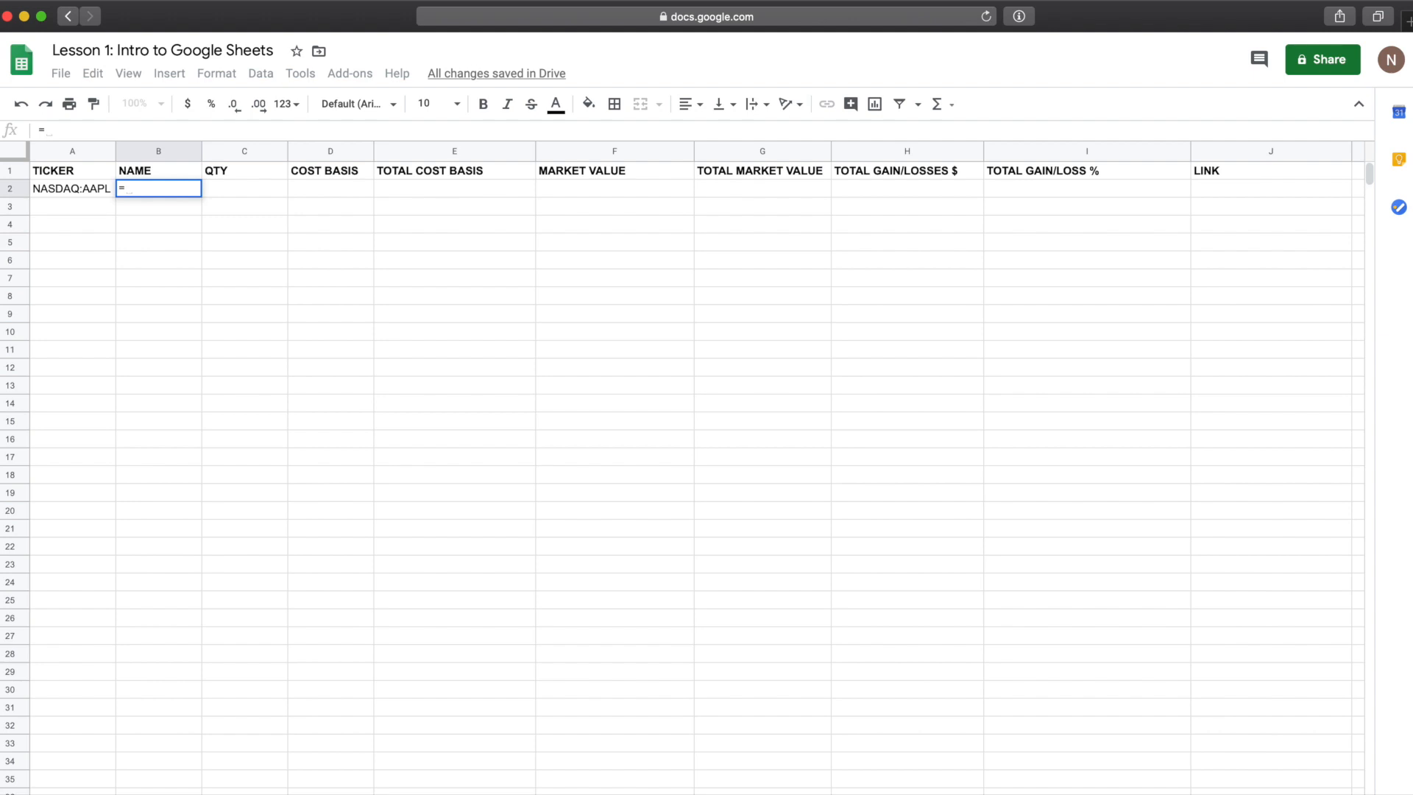
{"action": "type", "text": "GOOGLE"}
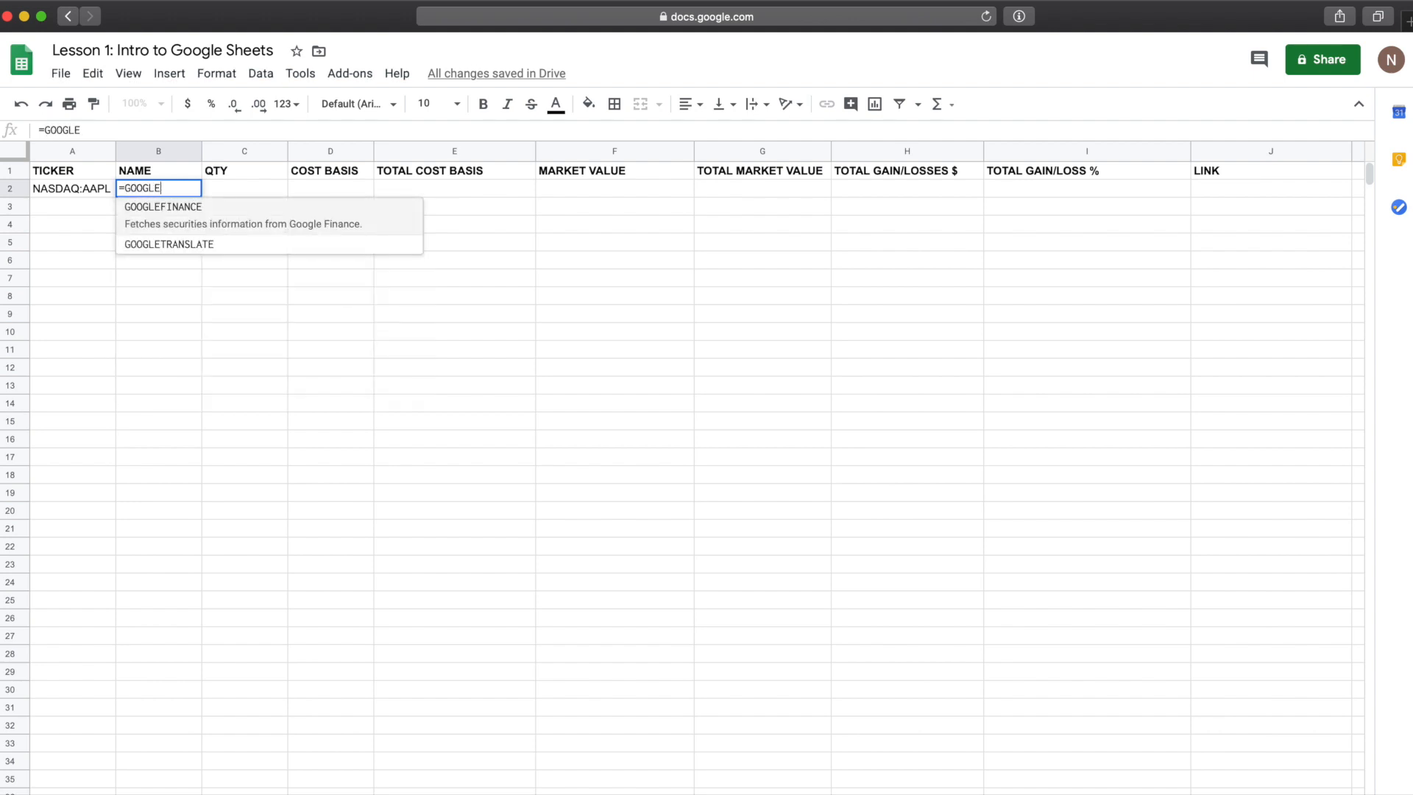
{"action": "type", "text": "FINANCE"}
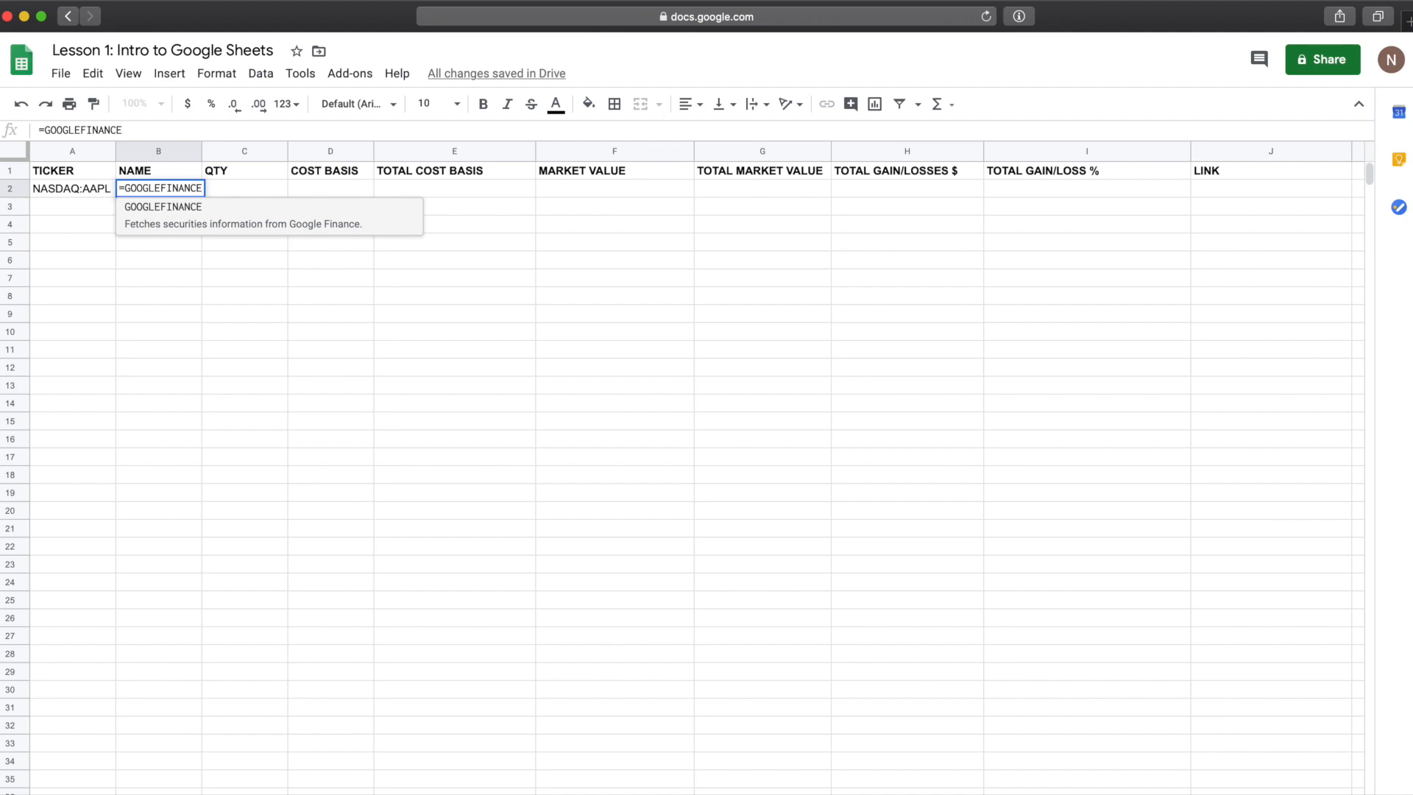
{"action": "type", "text": "("}
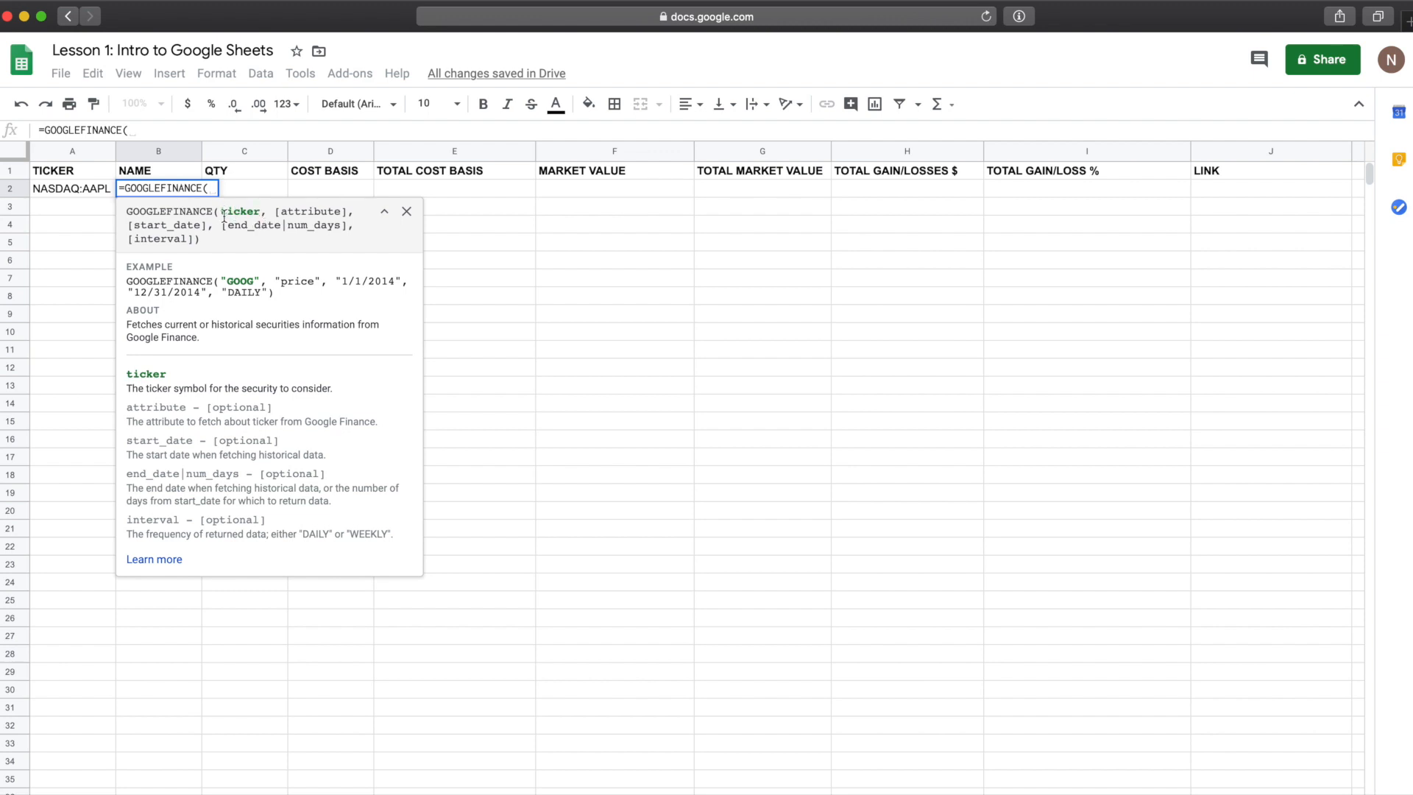
{"action": "left_click", "coordinate": [71, 191]}
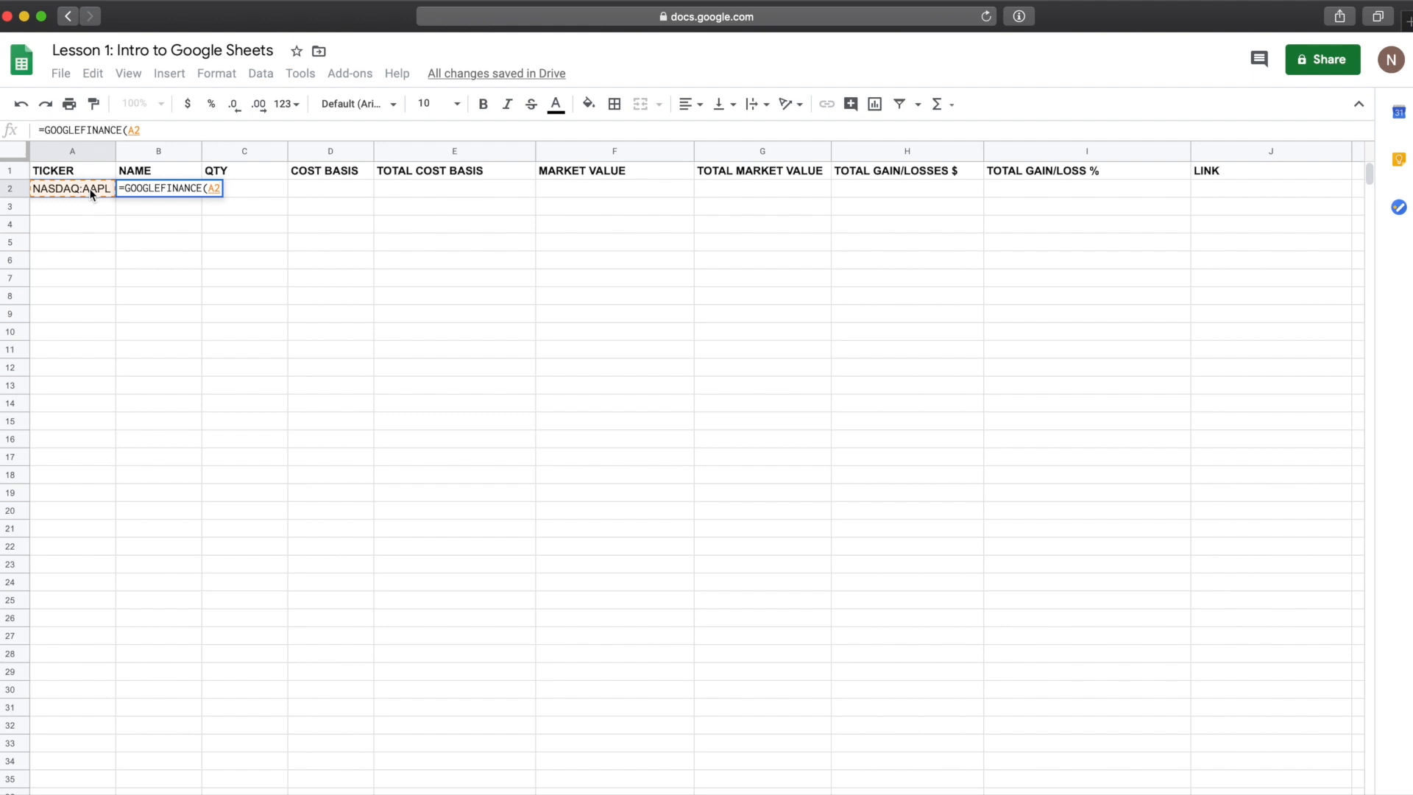
{"action": "type", "text": ","}
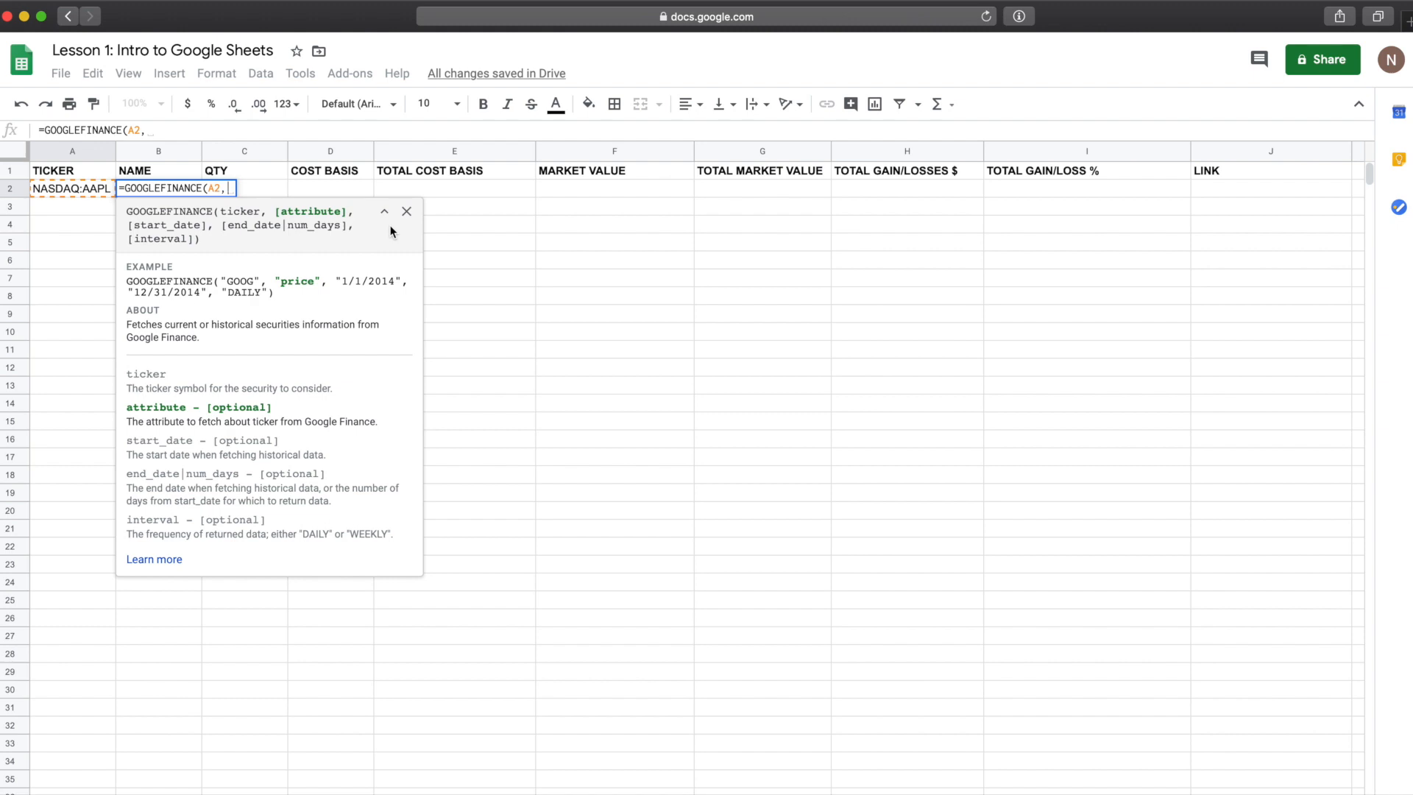
{"action": "type", "text": "\""}
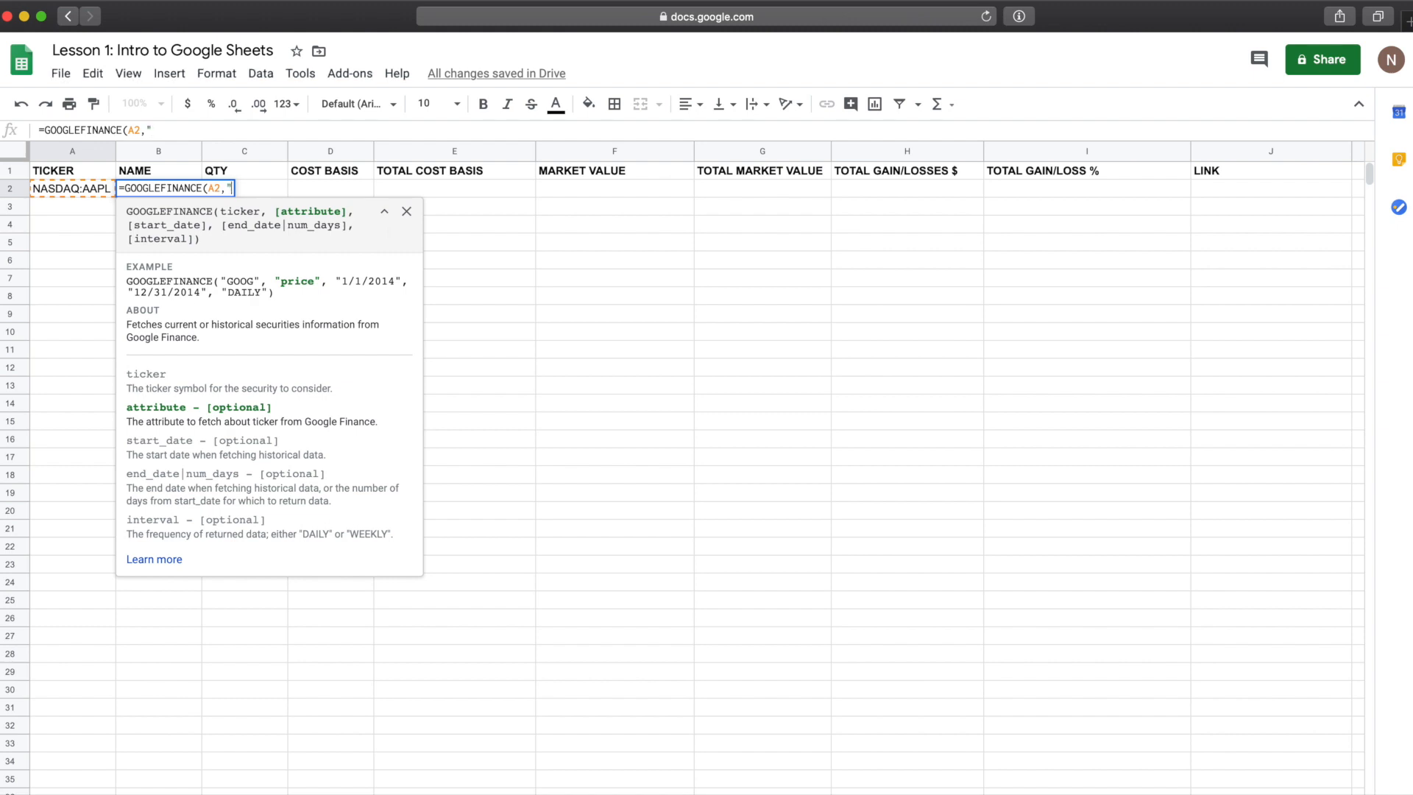
{"action": "type", "text": "NAME\")"}
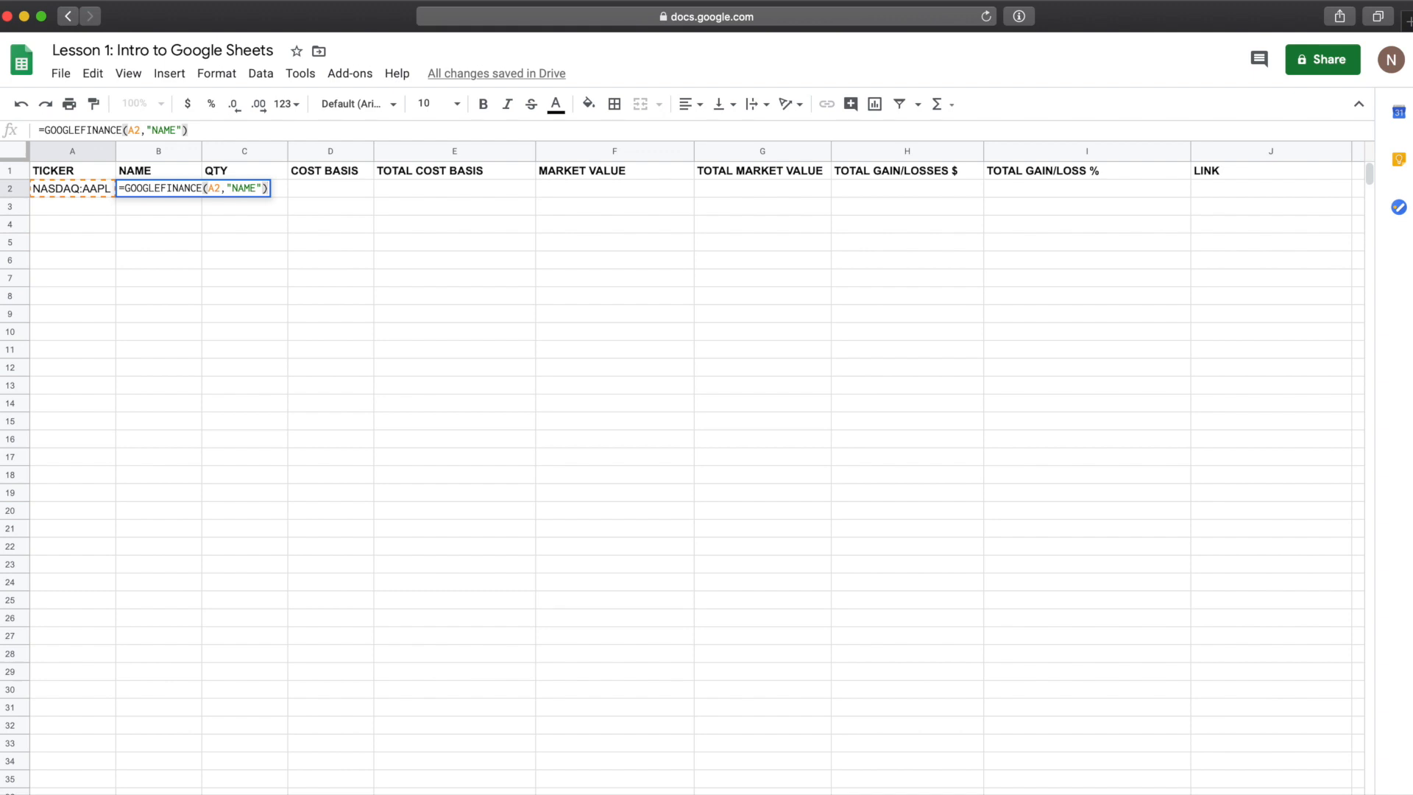
{"action": "key", "text": "Return"}
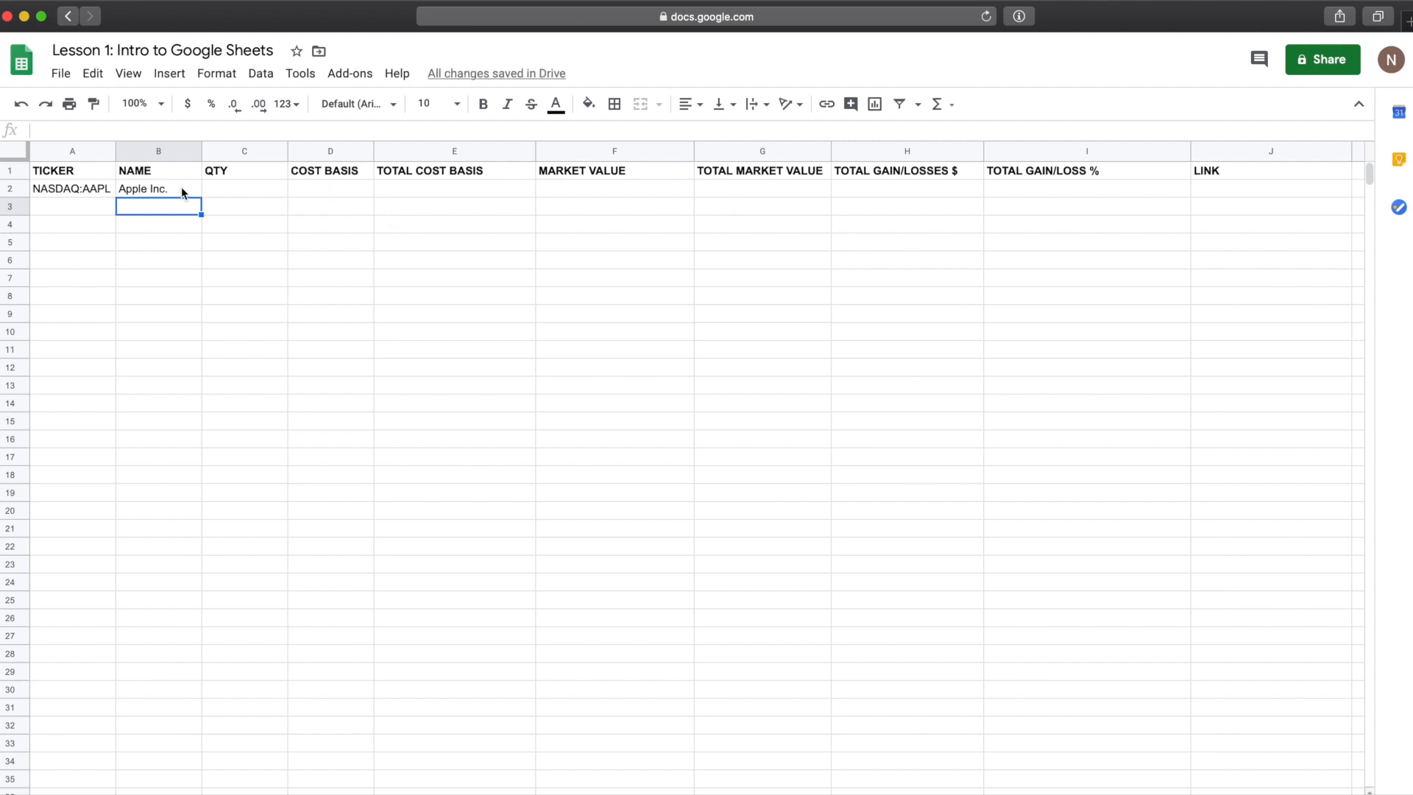
Step: Enter a quantity of 2 and a cost basis of 218.99 for the Apple holding in row 2
{"action": "left_click", "coordinate": [179, 189]}
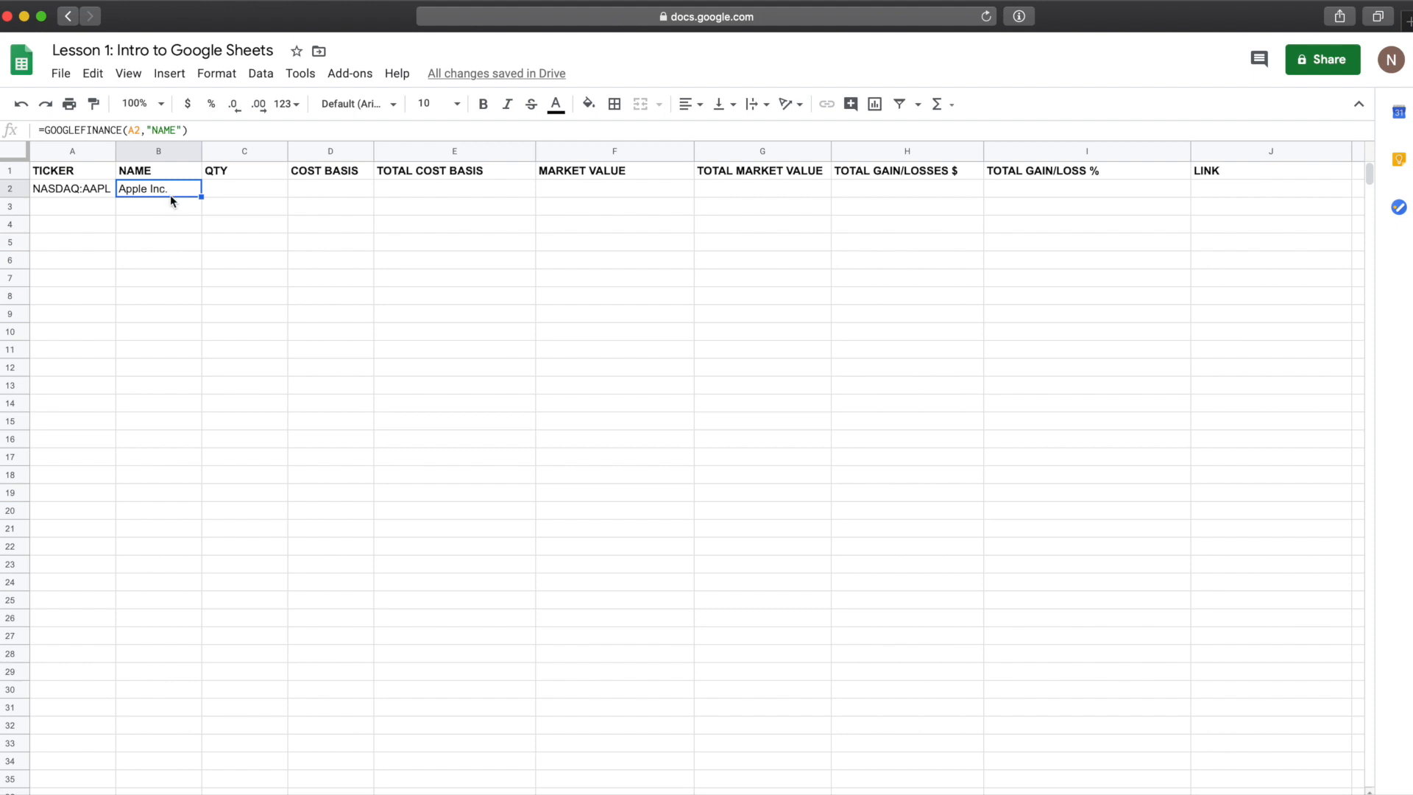
{"action": "left_click", "coordinate": [238, 193]}
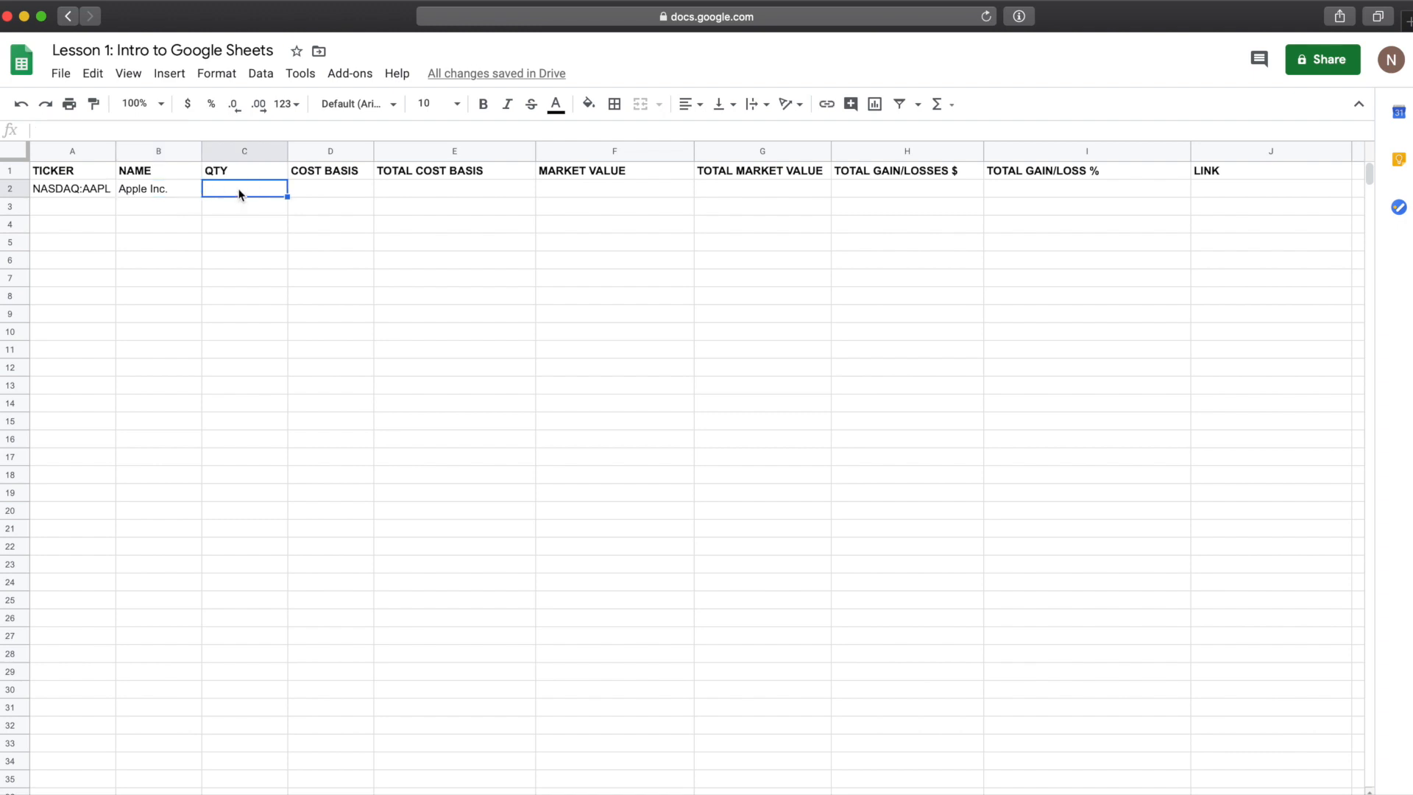
{"action": "left_click", "coordinate": [237, 172]}
{"action": "left_click", "coordinate": [319, 172]}
{"action": "left_click", "coordinate": [247, 150]}
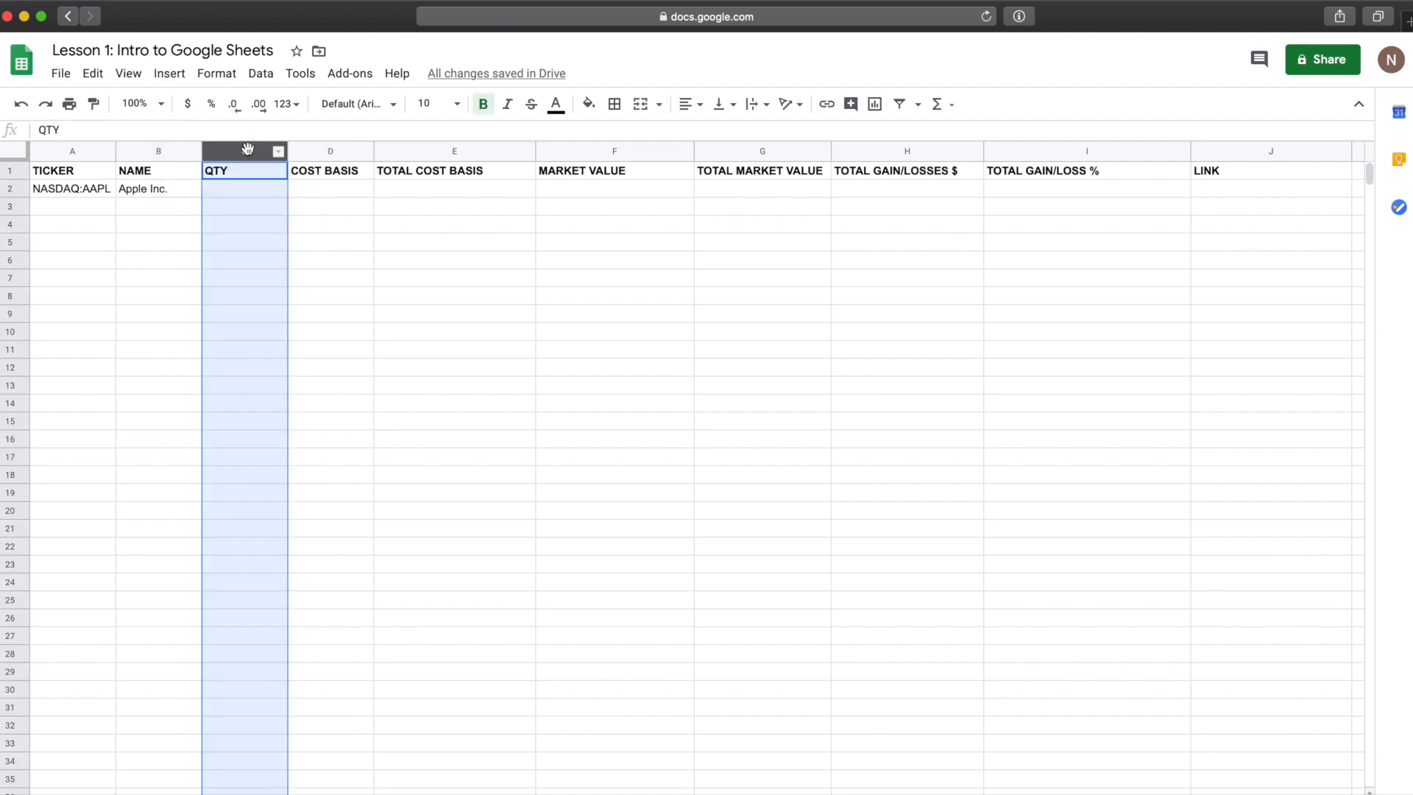
{"action": "left_click", "coordinate": [311, 152]}
{"action": "left_click", "coordinate": [246, 192]}
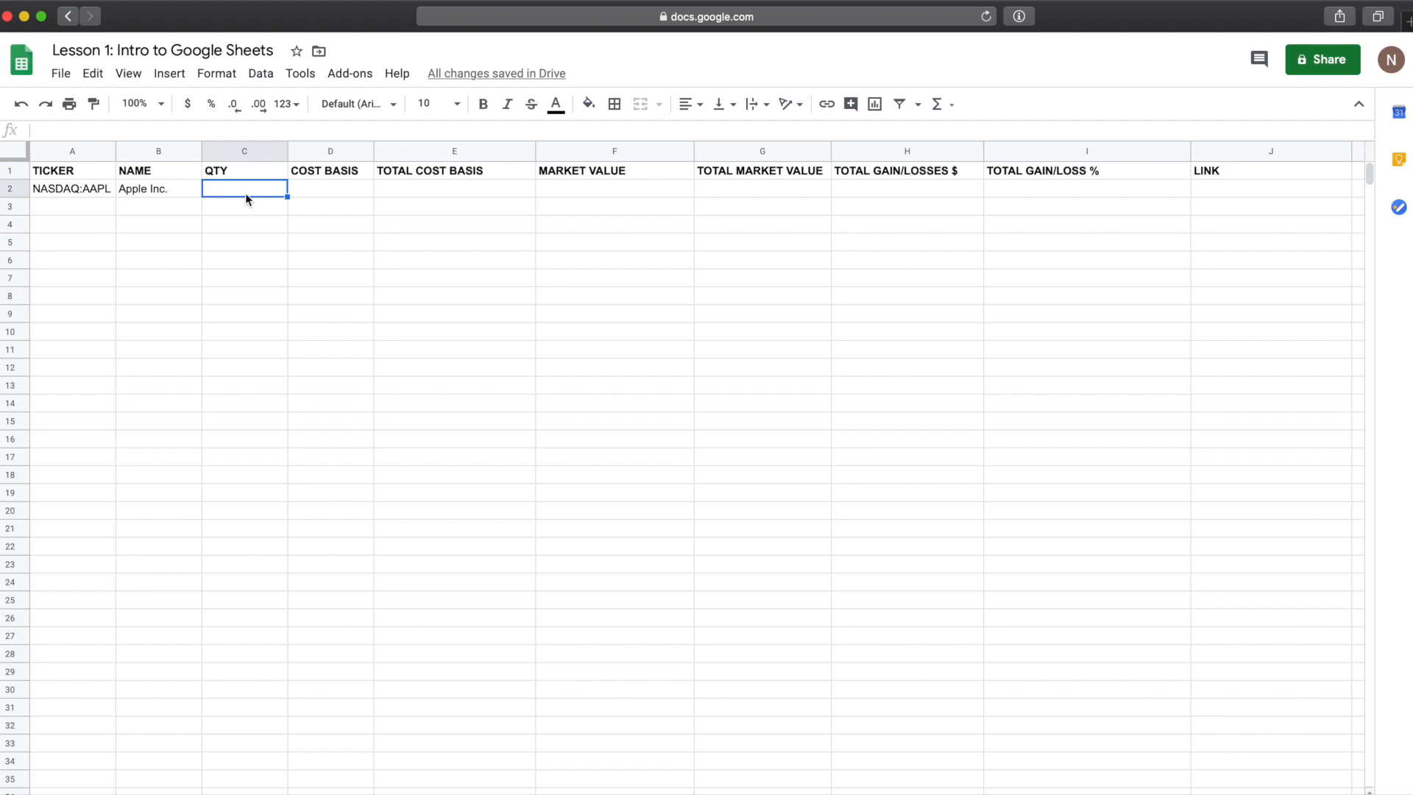
{"action": "type", "text": "2"}
{"action": "key", "text": "Tab"}
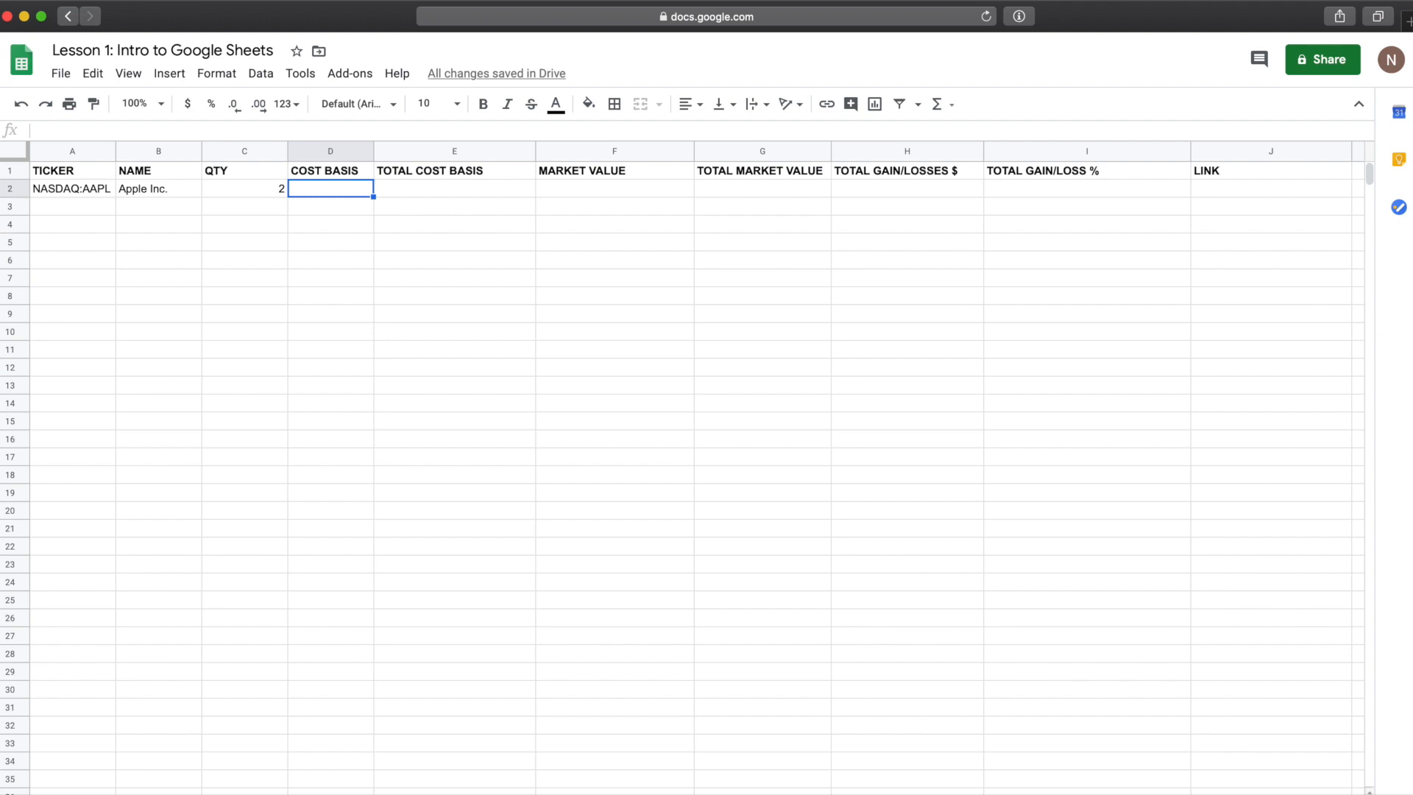
{"action": "type", "text": "218.99"}
{"action": "key", "text": "Tab"}
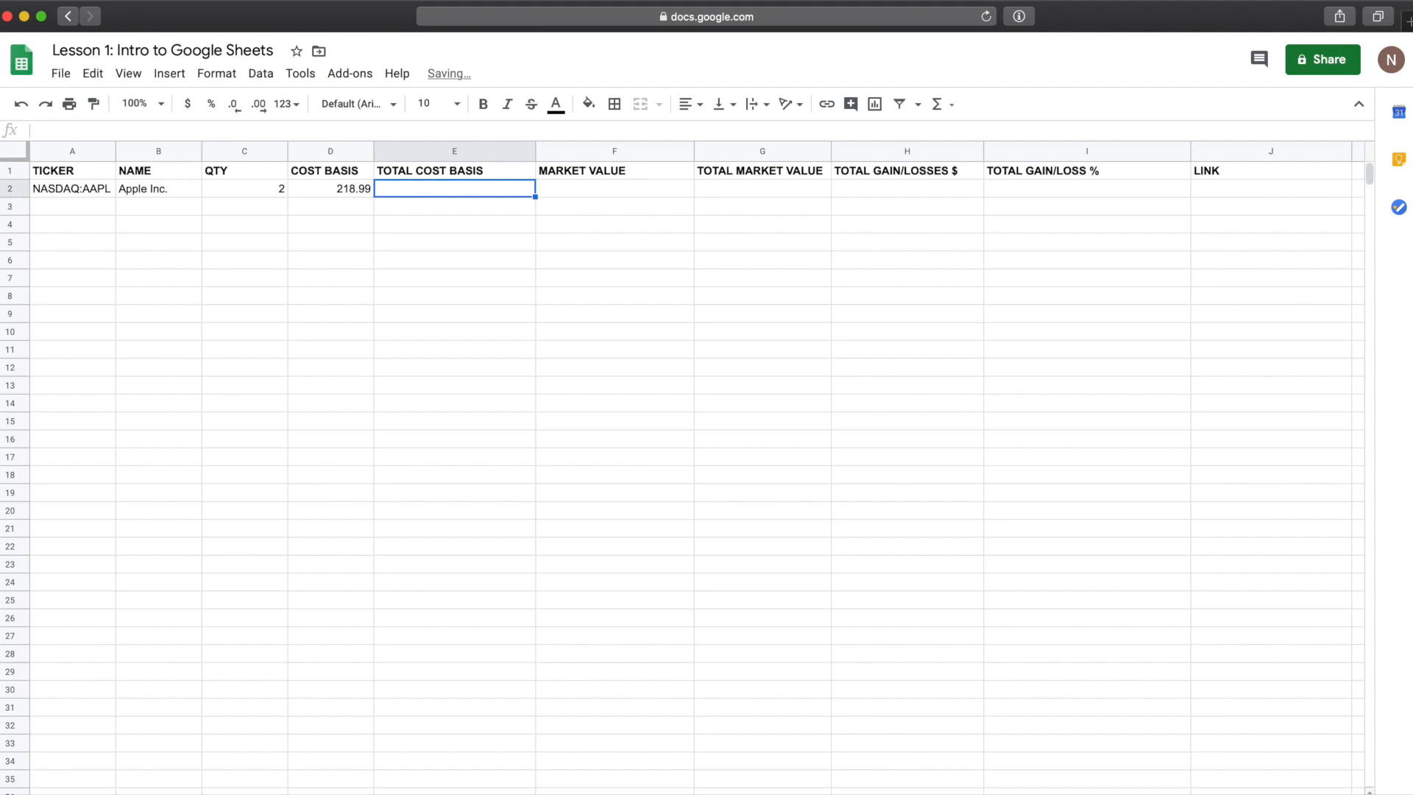
{"action": "left_click", "coordinate": [361, 190]}
{"action": "left_click", "coordinate": [269, 188]}
{"action": "left_click", "coordinate": [336, 188]}
{"action": "left_click", "coordinate": [283, 206]}
{"action": "left_click", "coordinate": [344, 210]}
{"action": "left_click", "coordinate": [279, 189]}
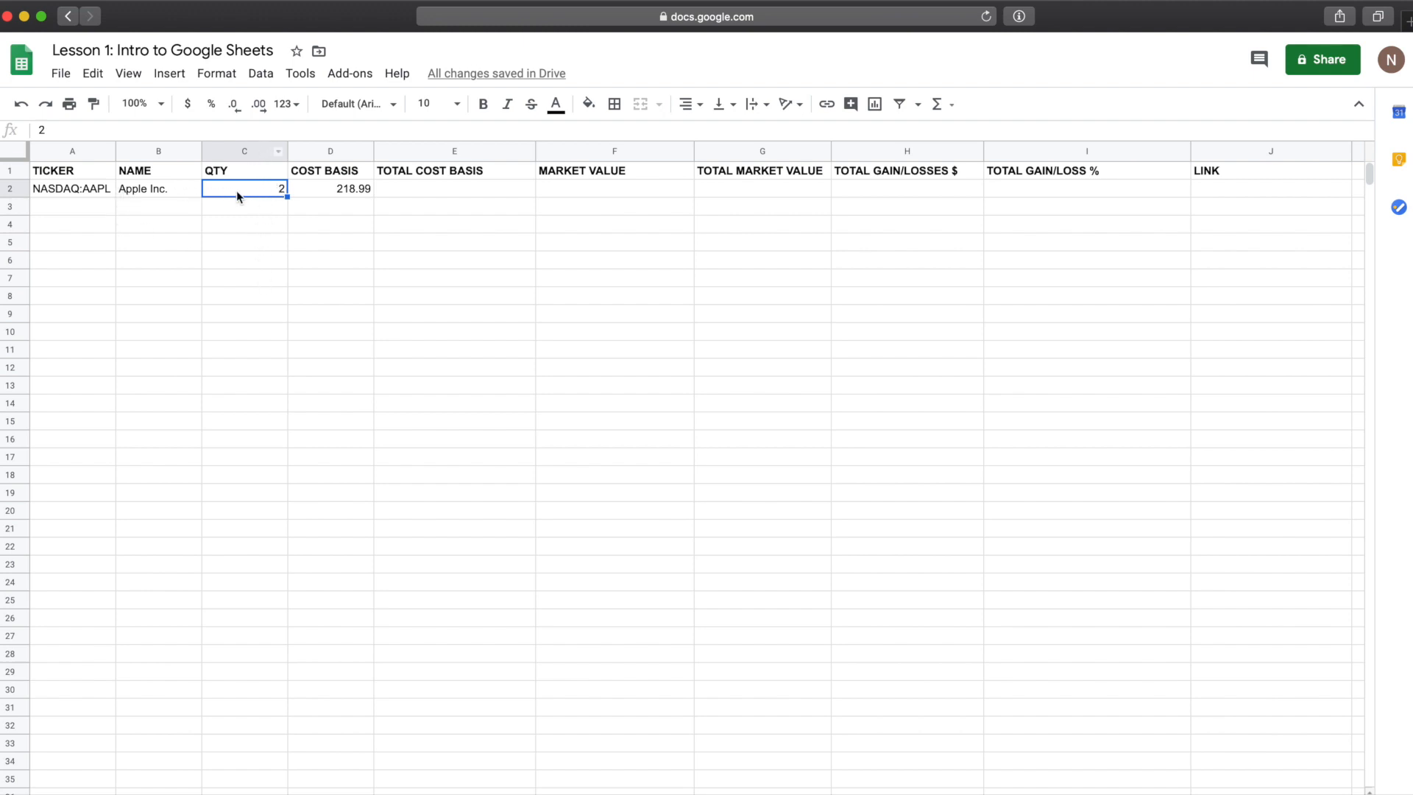
{"action": "left_click", "coordinate": [350, 187]}
Step: Enter the formula =D2*C2 in the TOTAL COST BASIS cell of row 2
{"action": "left_click", "coordinate": [473, 191]}
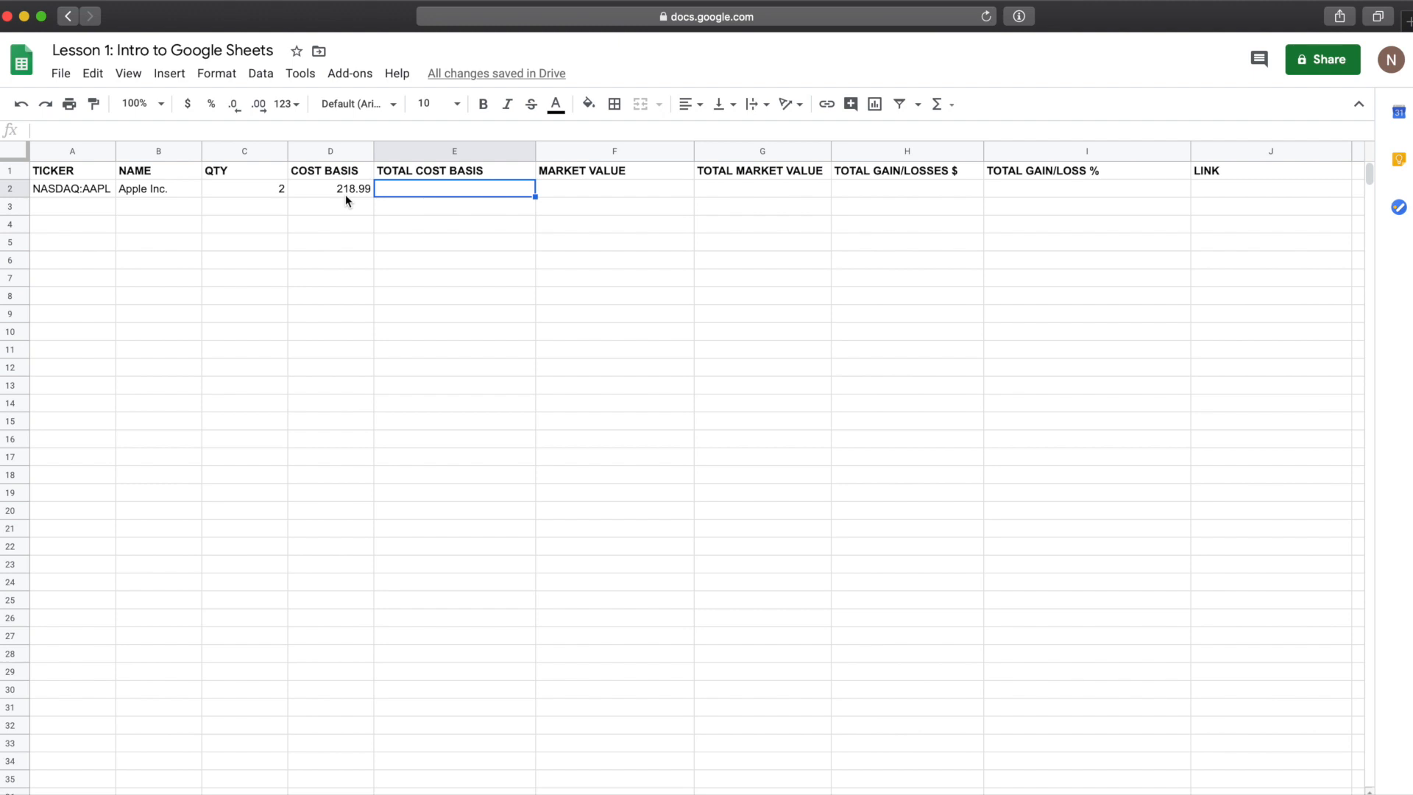
{"action": "type", "text": "="}
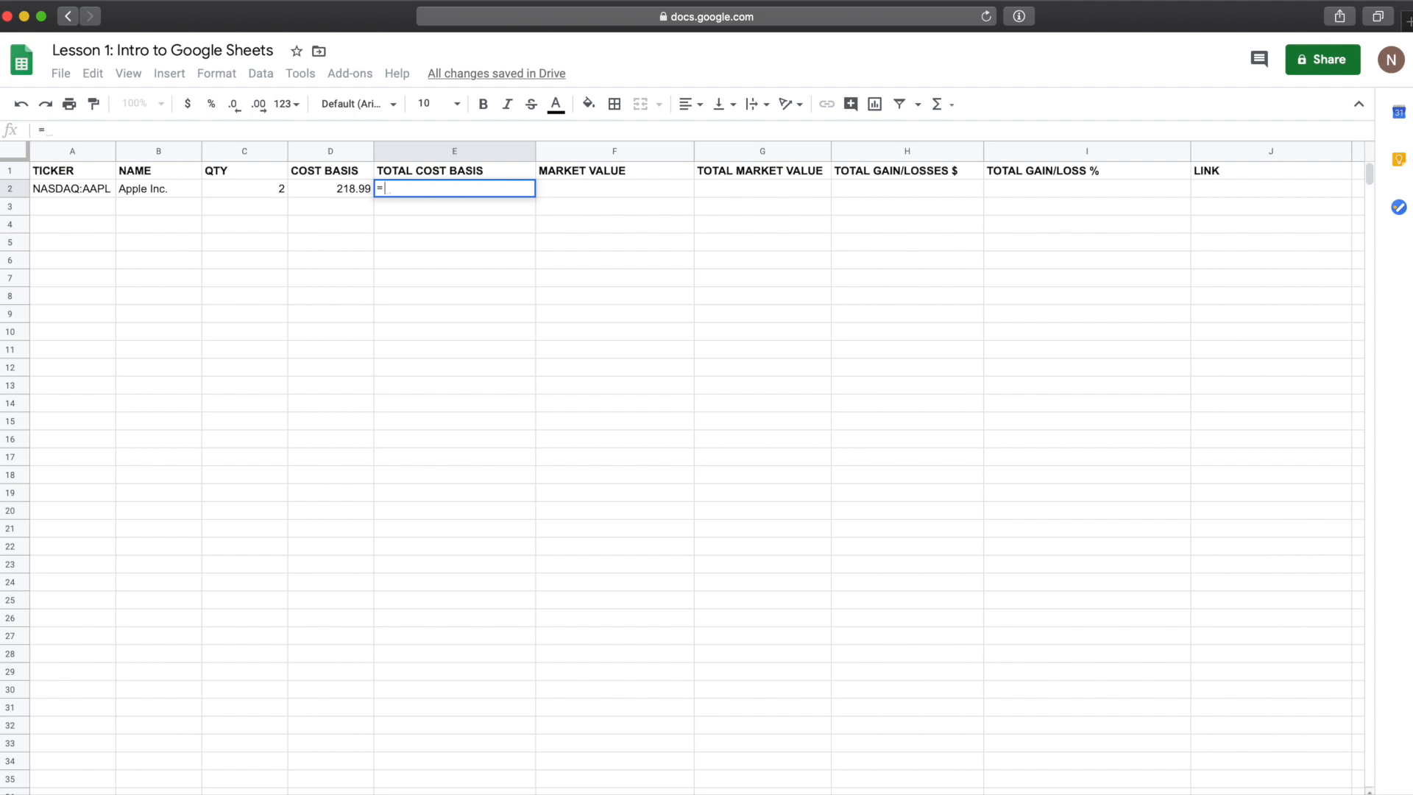
{"action": "left_click", "coordinate": [352, 190]}
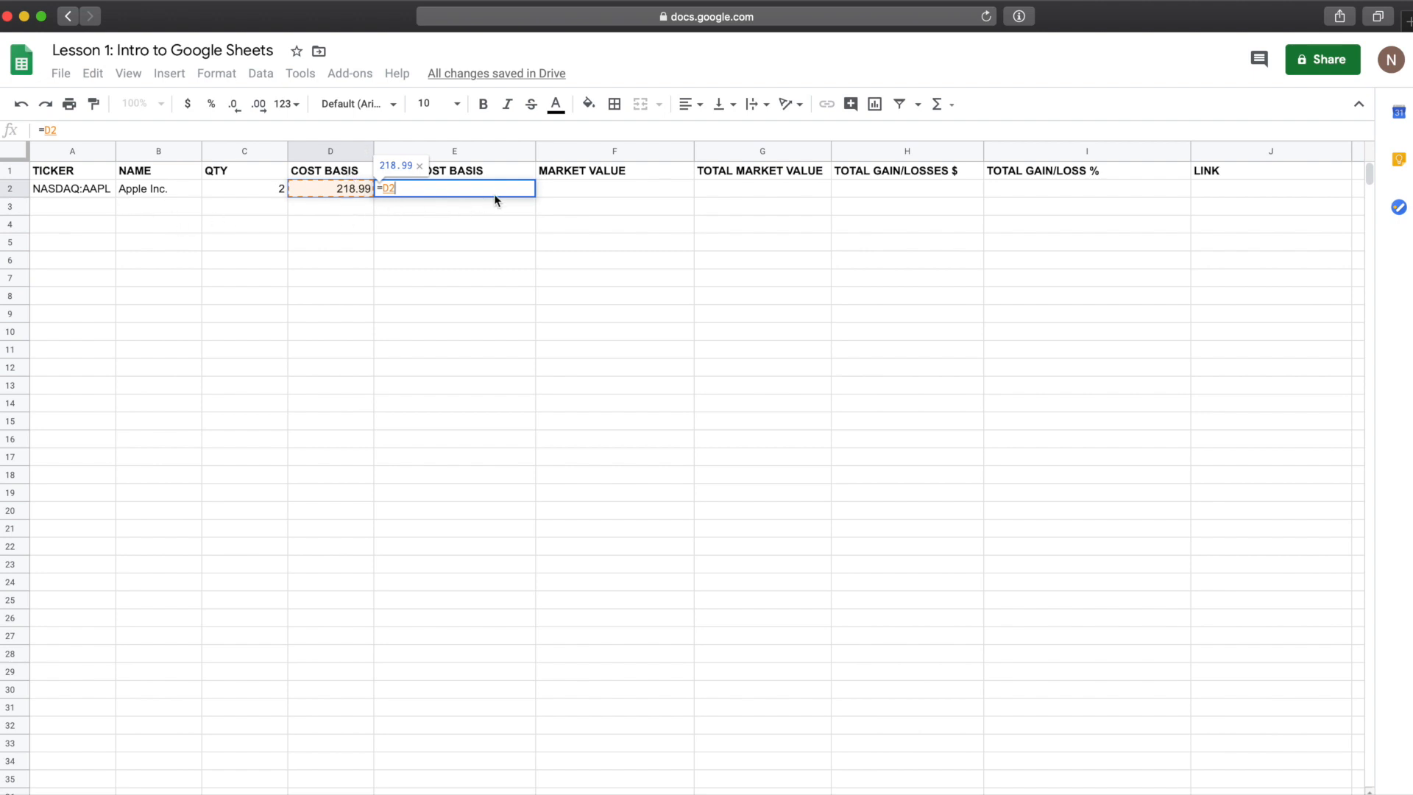
{"action": "type", "text": "*"}
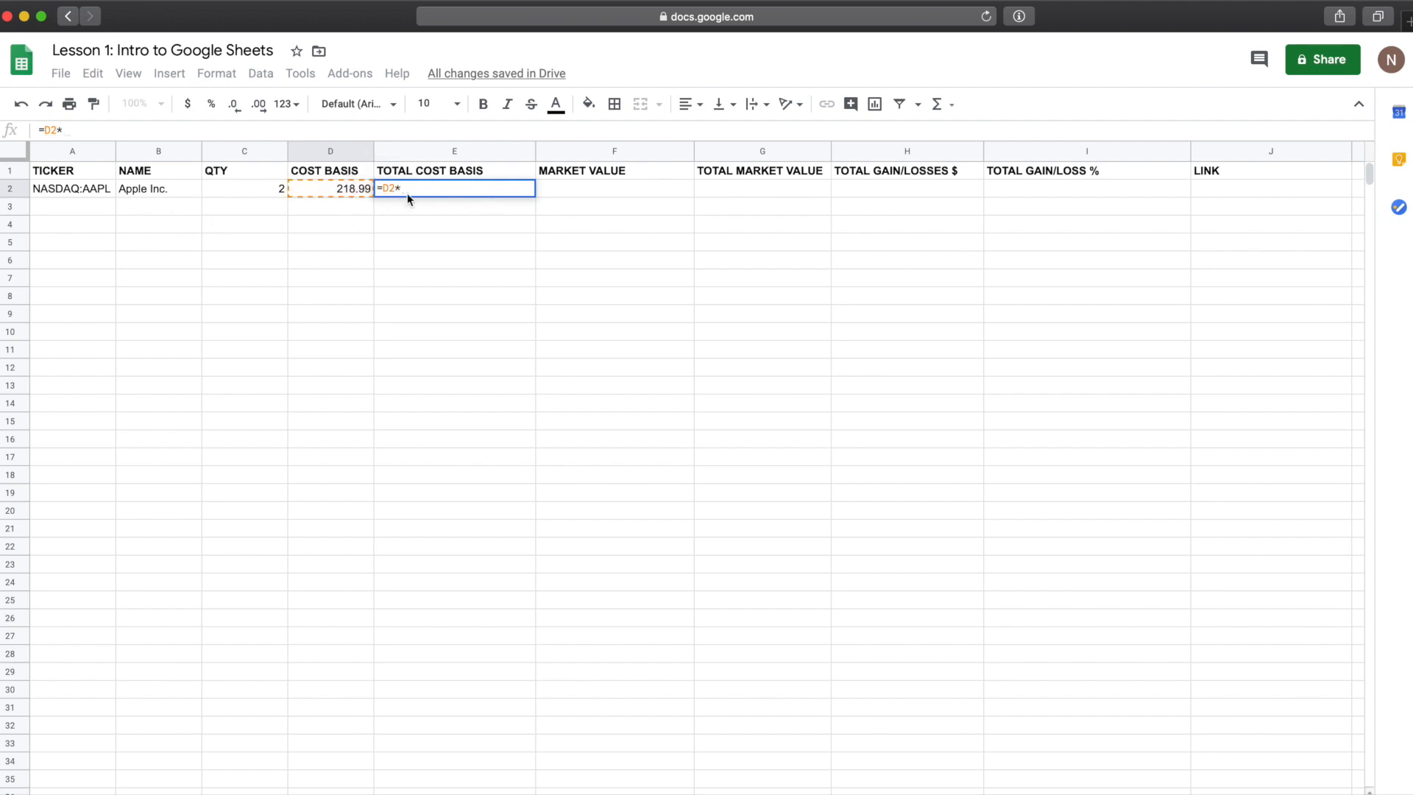
{"action": "left_click_drag", "start_coordinate": [394, 189], "coordinate": [404, 189]}
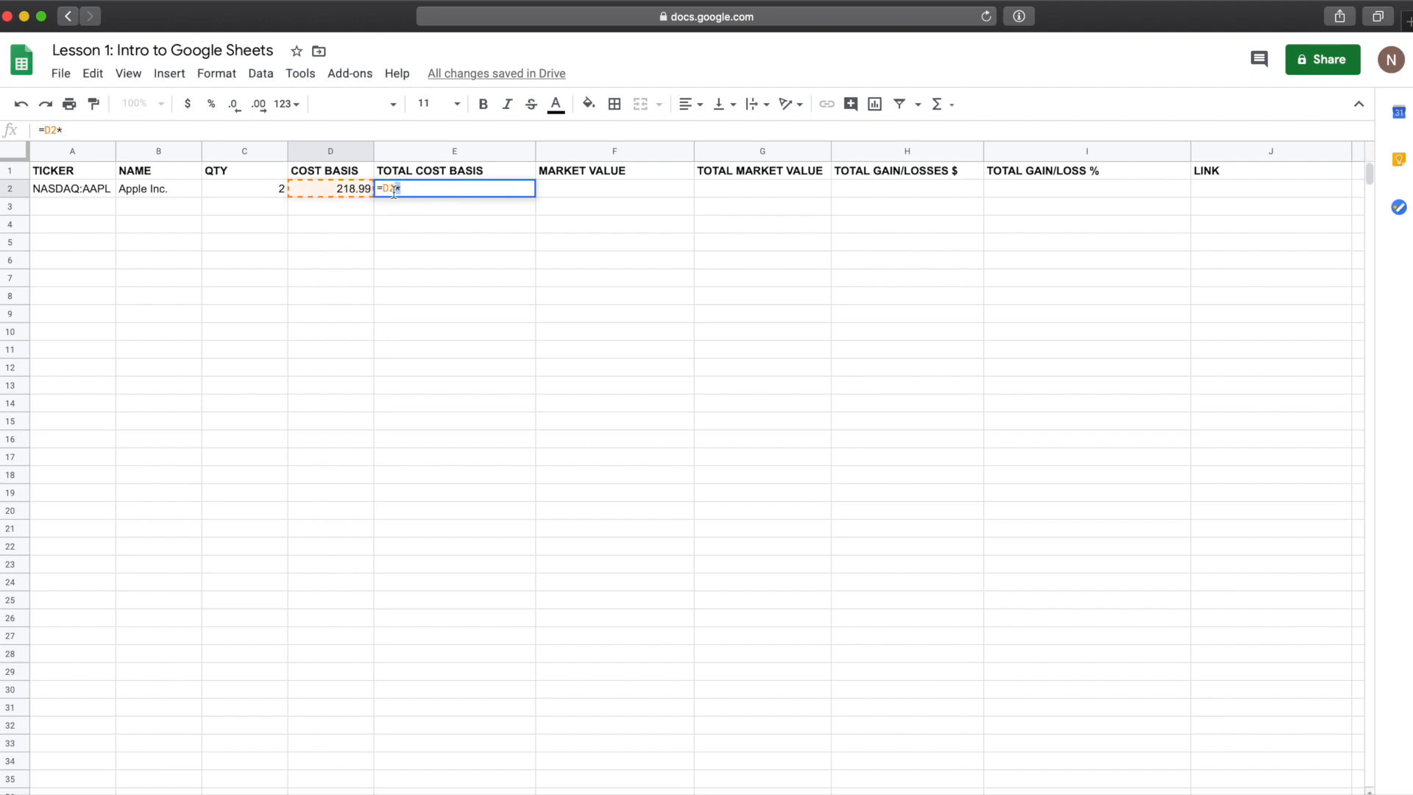
{"action": "left_click", "coordinate": [410, 189]}
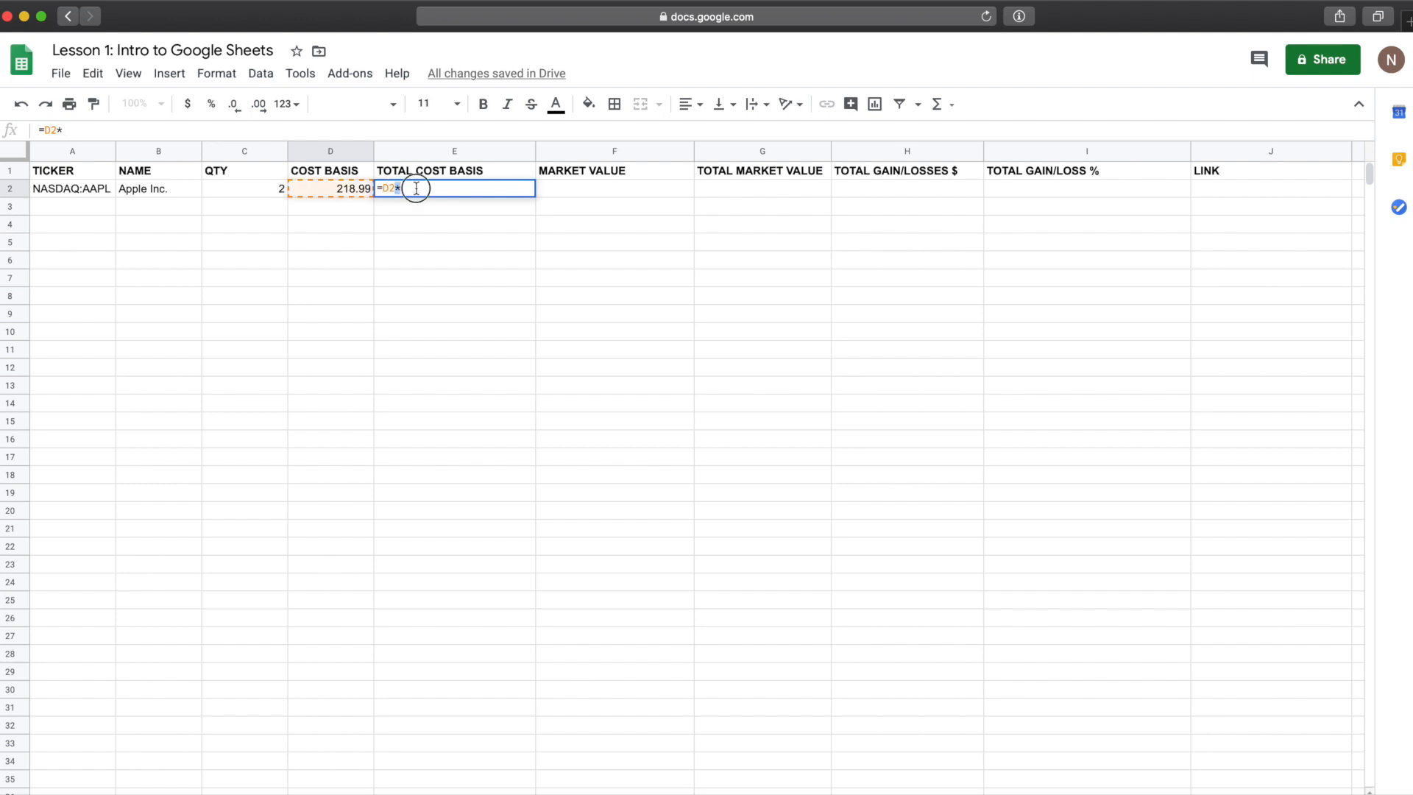
{"action": "left_click", "coordinate": [236, 188]}
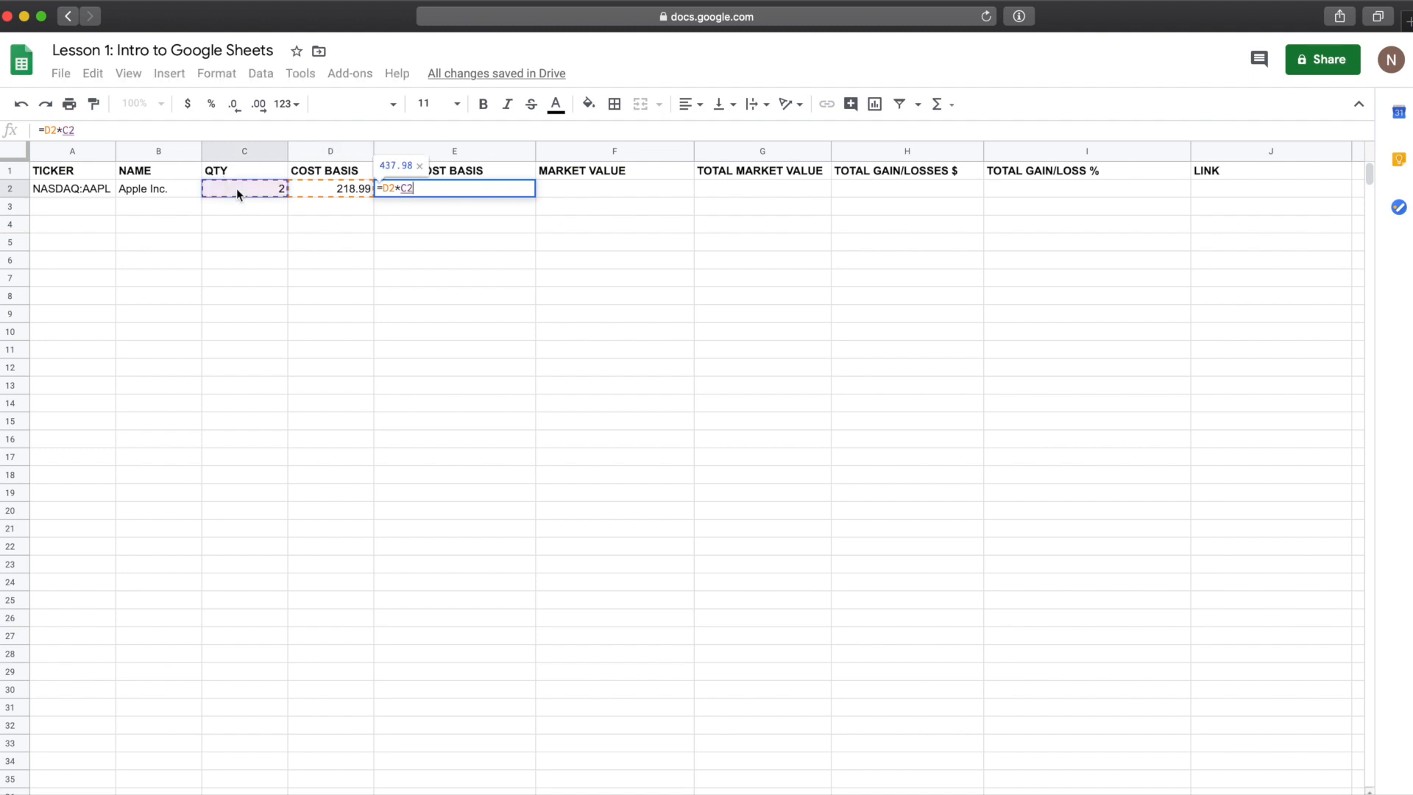
{"action": "key", "text": "Return"}
{"action": "left_click", "coordinate": [498, 190]}
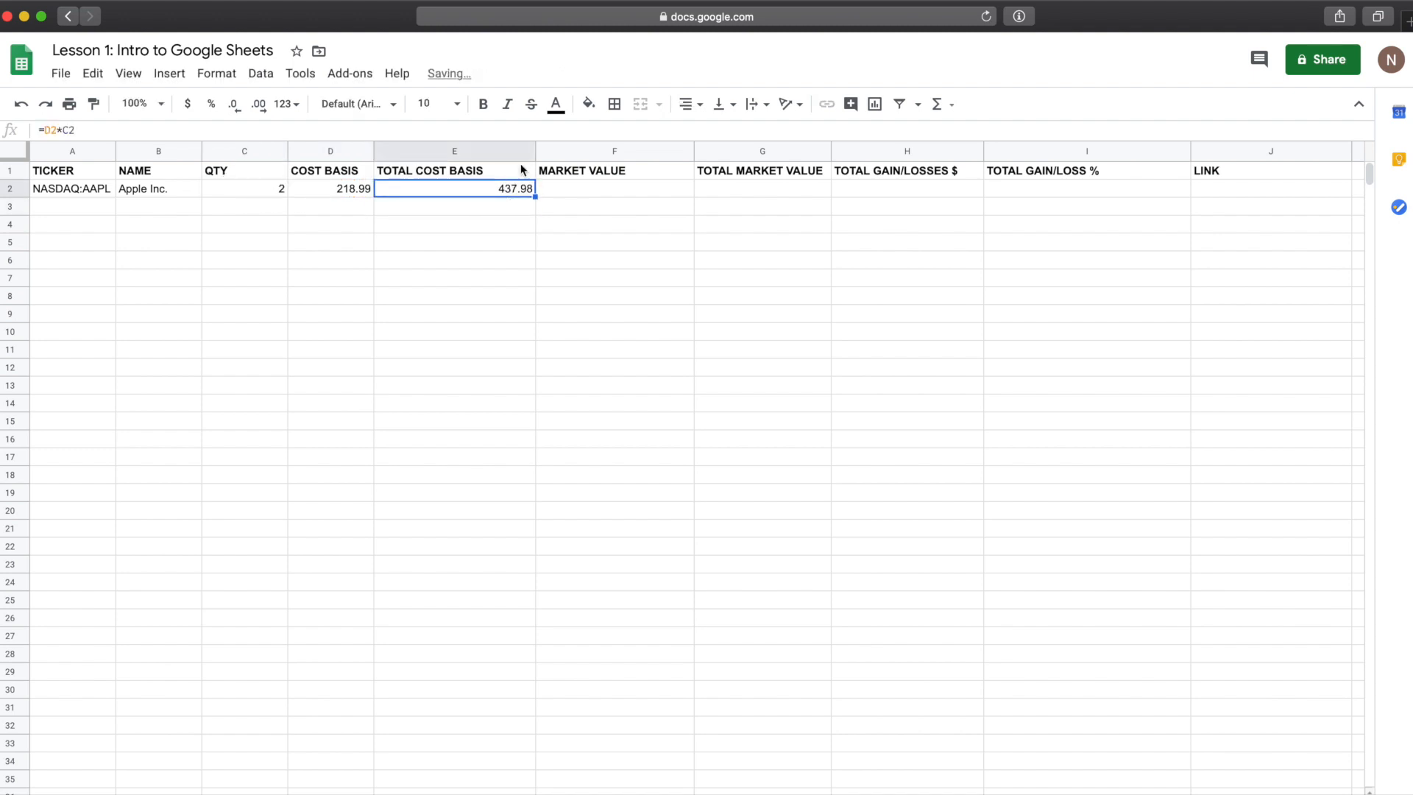
Step: Fill the MARKET VALUE cell in row 2 with =GOOGLEFINANCE(A2,"PRICE") to fetch the current share price
{"action": "left_click", "coordinate": [565, 192]}
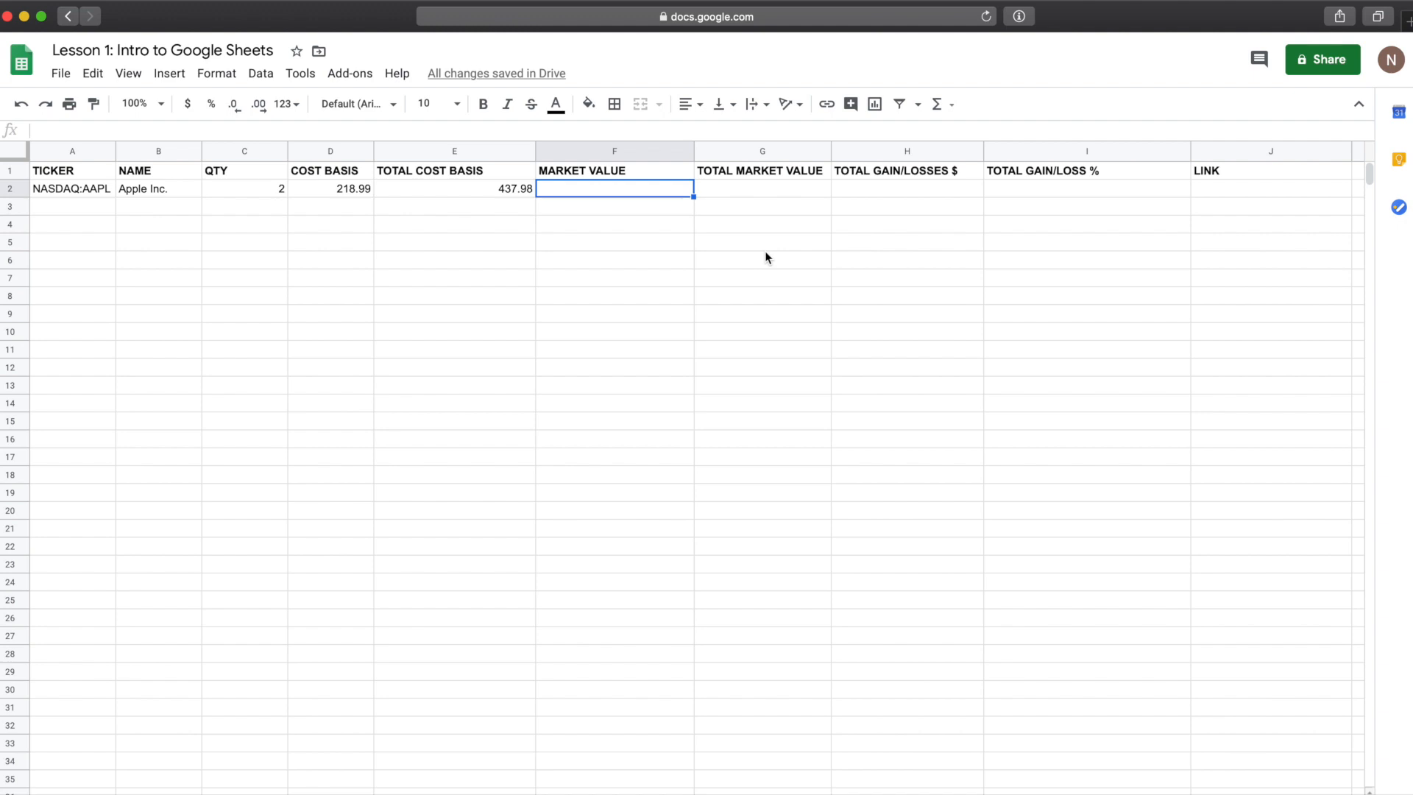
{"action": "type", "text": "="}
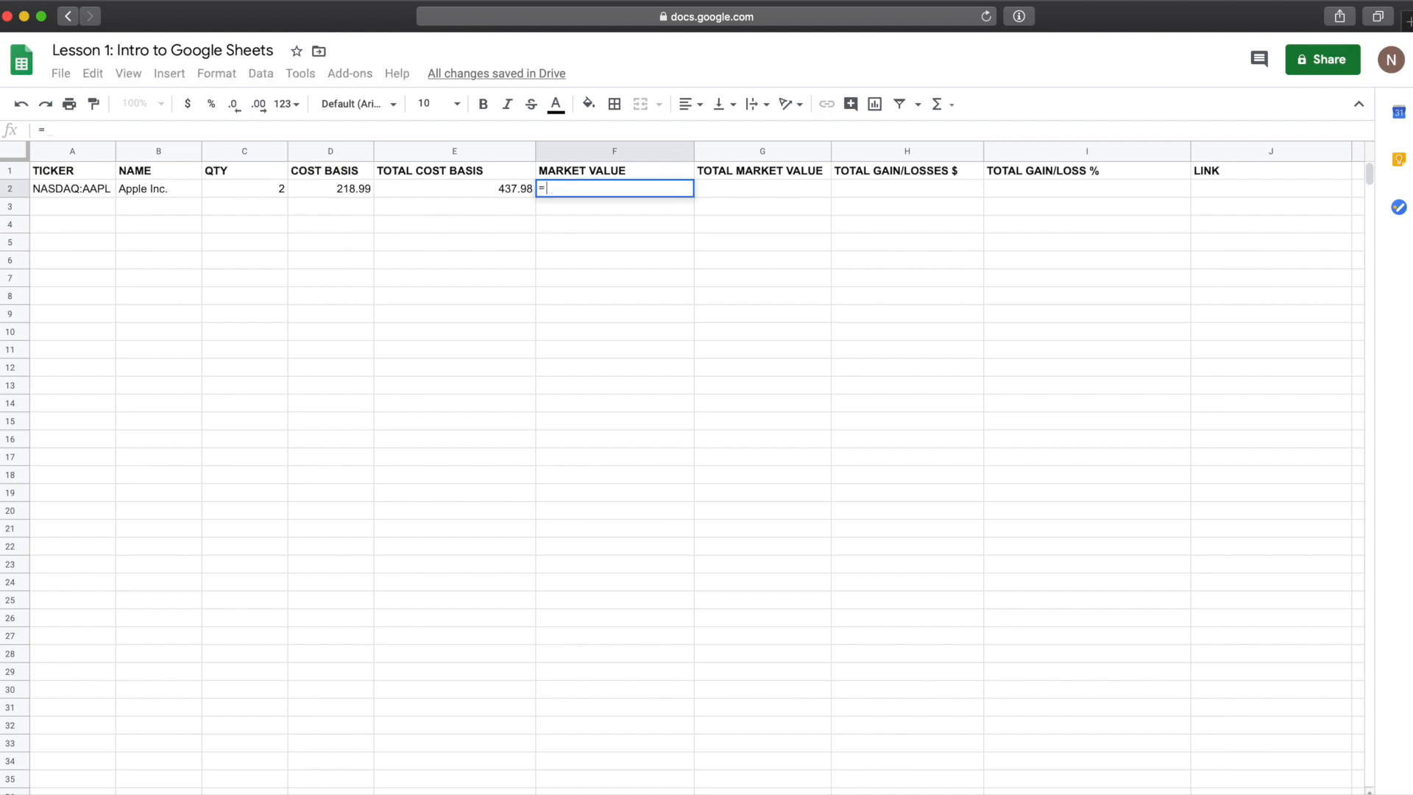
{"action": "type", "text": "GOOGLEFINANCE"}
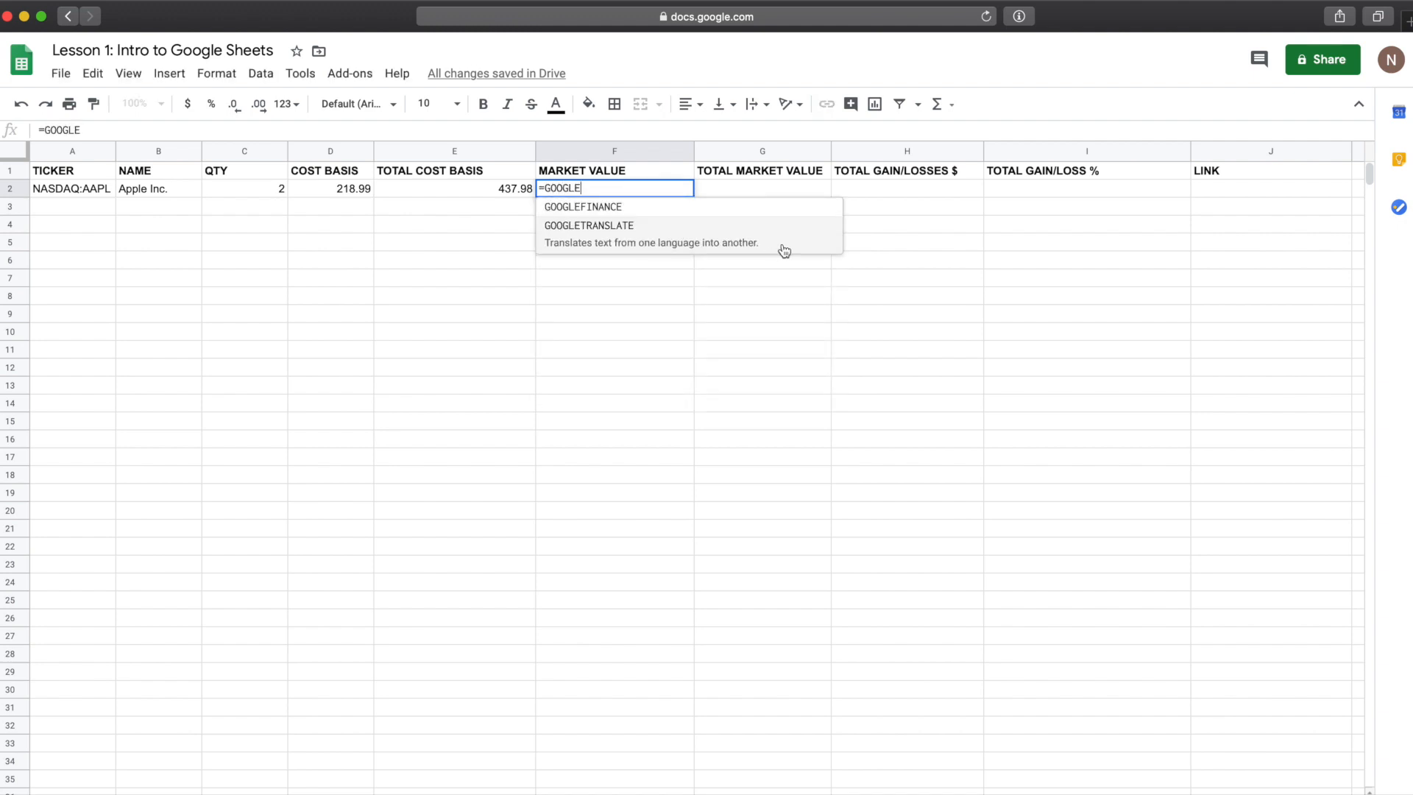
{"action": "type", "text": "("}
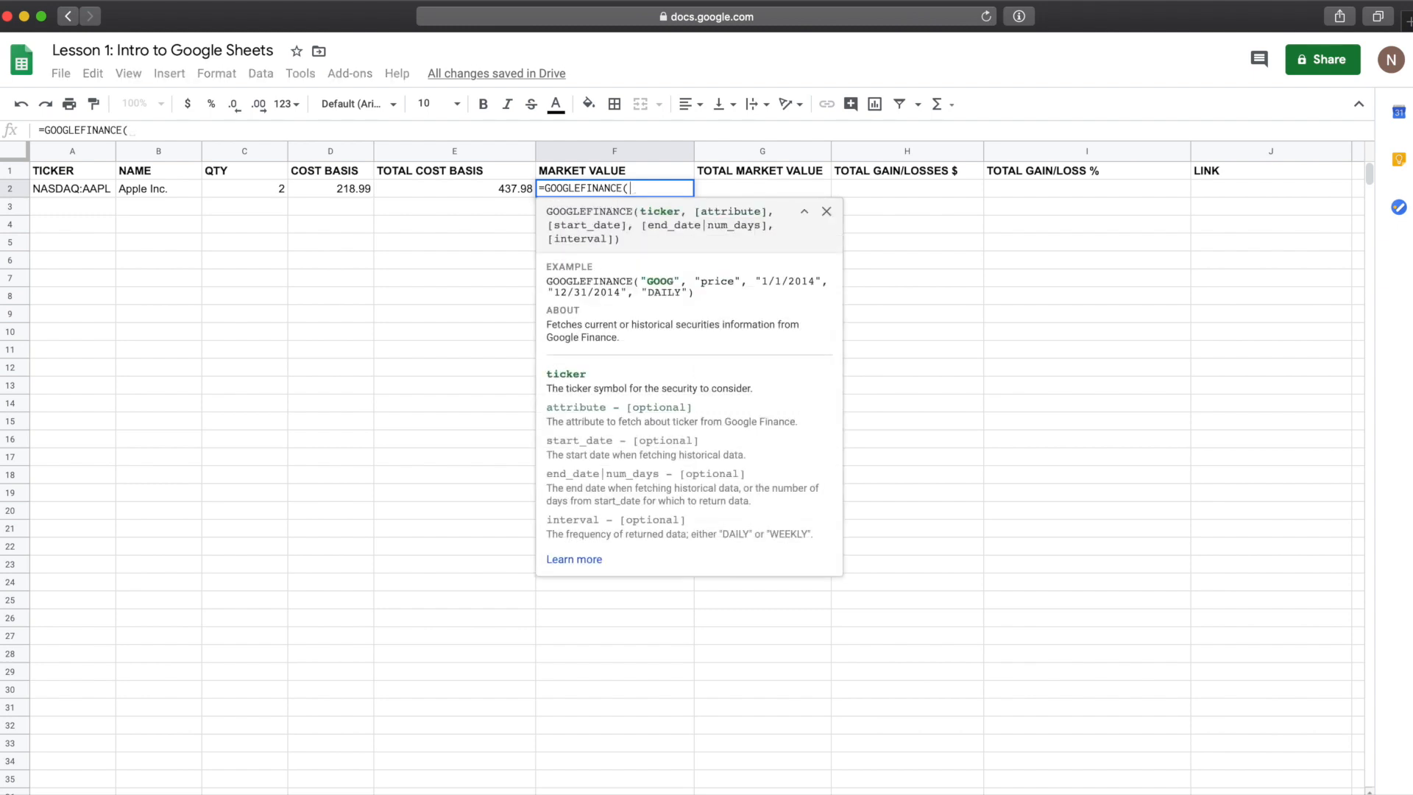
{"action": "left_click", "coordinate": [88, 188]}
{"action": "type", "text": ","}
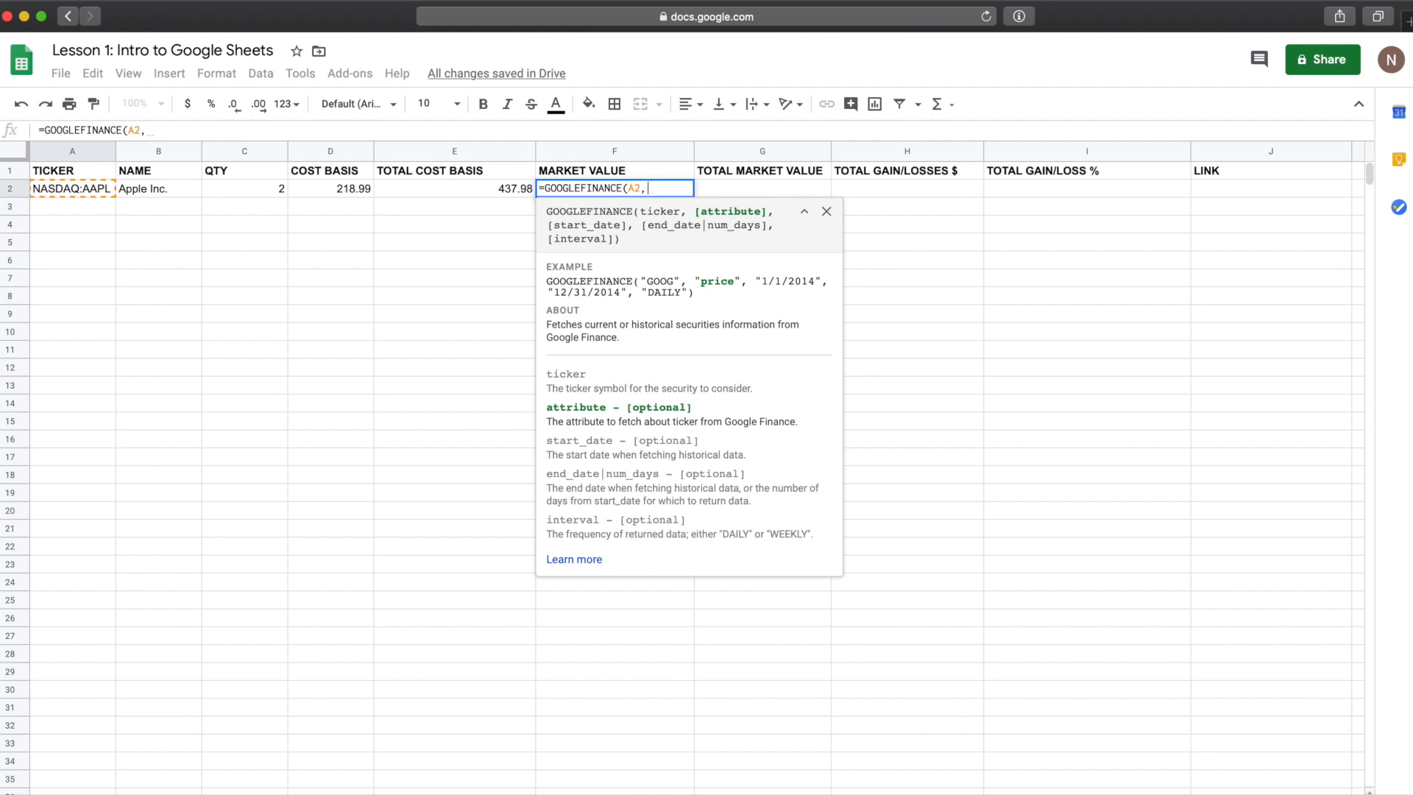
{"action": "type", "text": "\""}
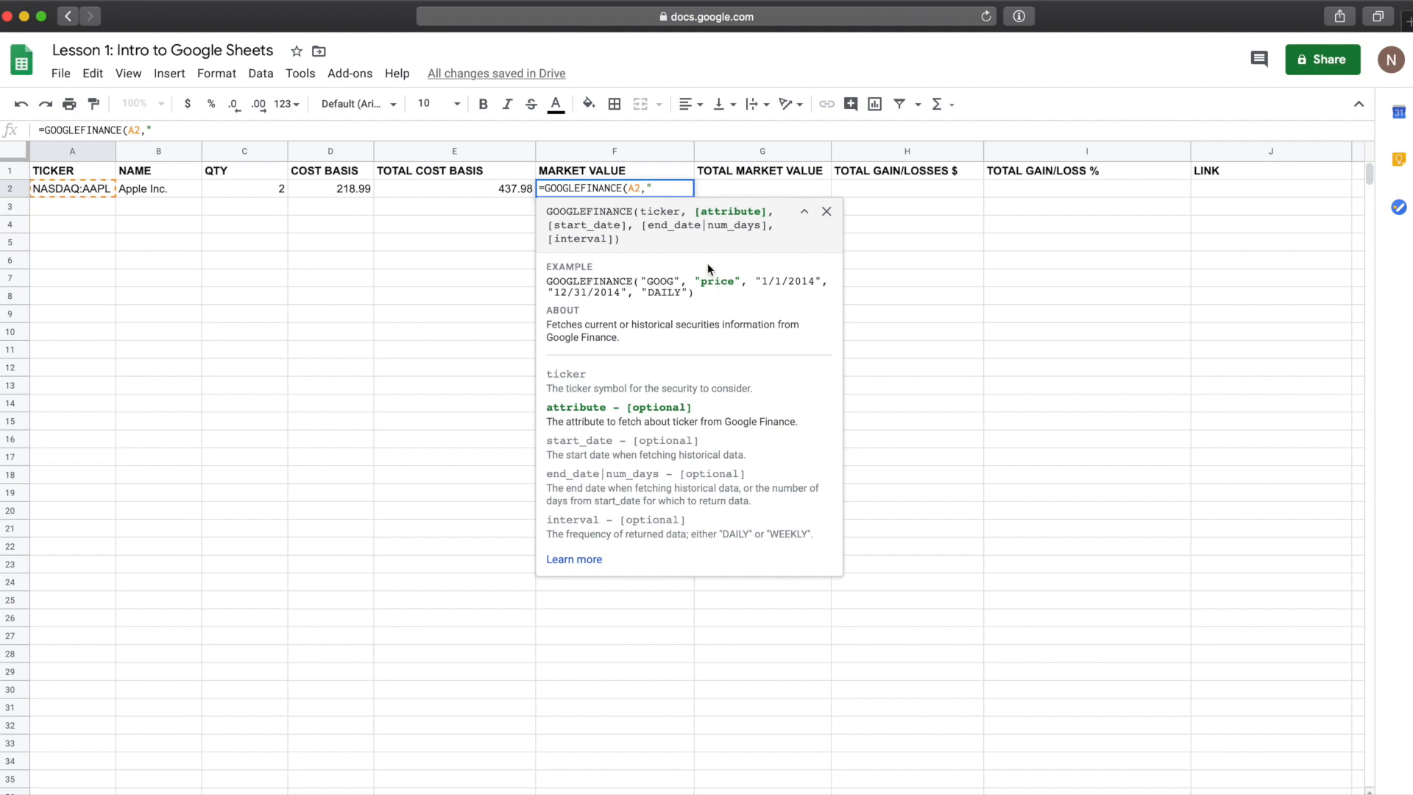
{"action": "type", "text": "PRICA"}
{"action": "type", "text": ")"}
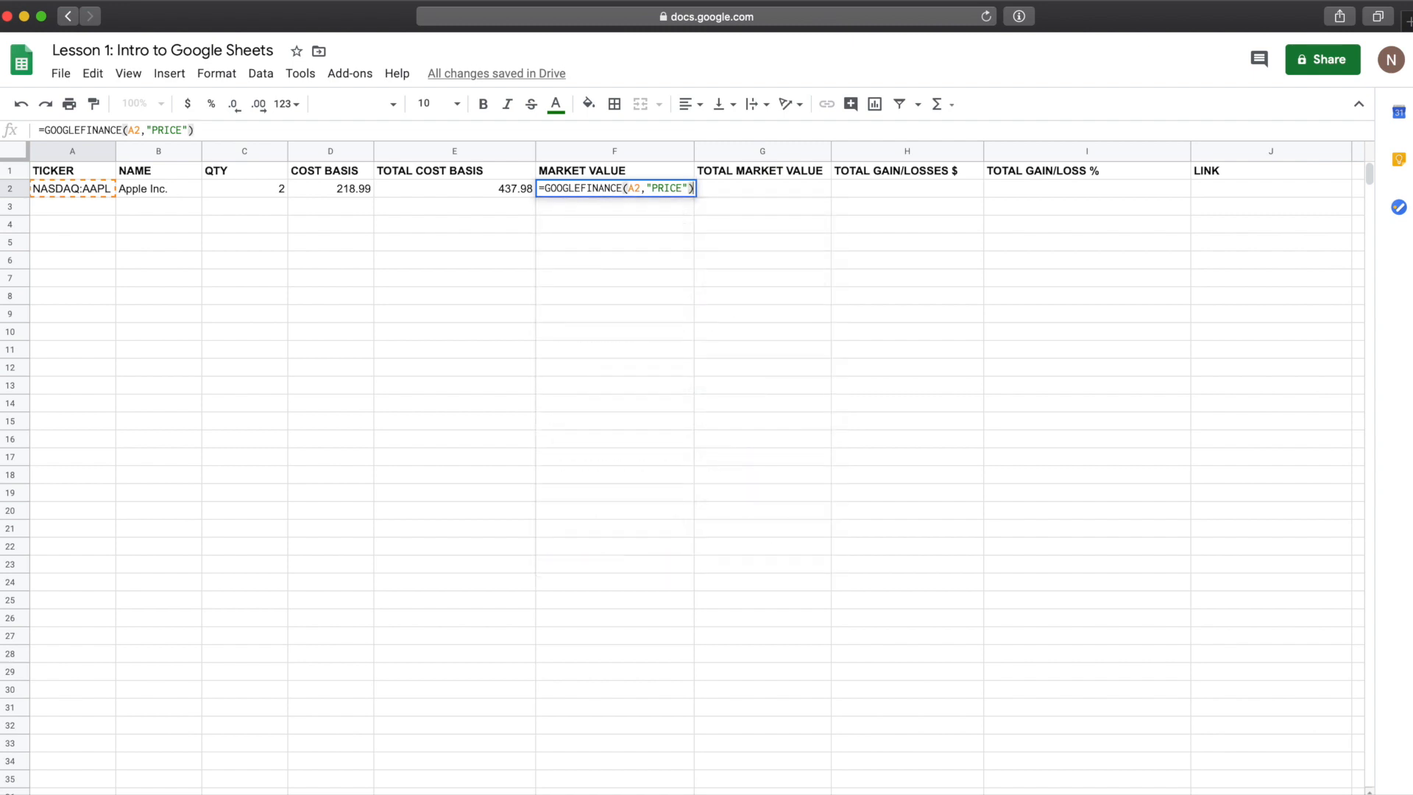
{"action": "key", "text": "Return"}
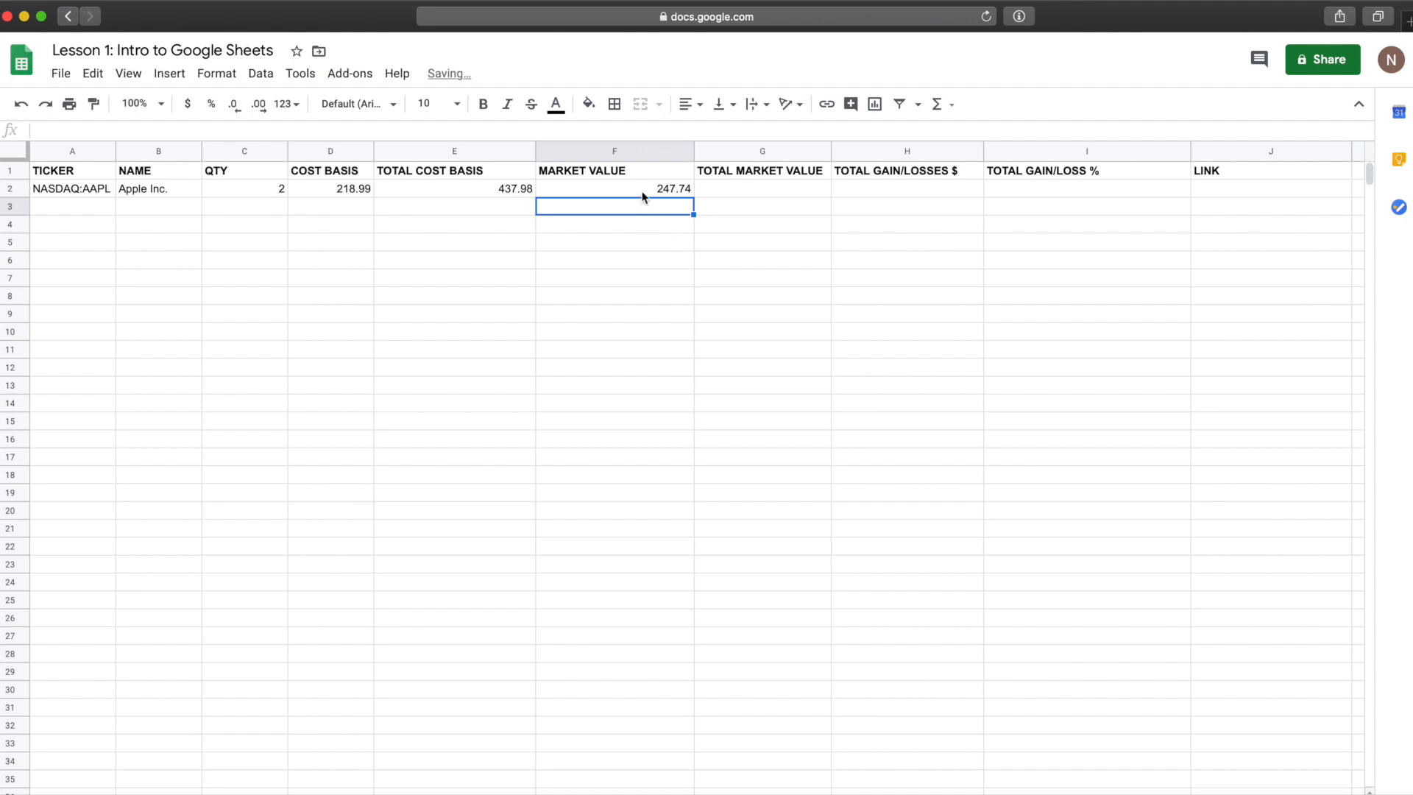
{"action": "left_click", "coordinate": [641, 190]}
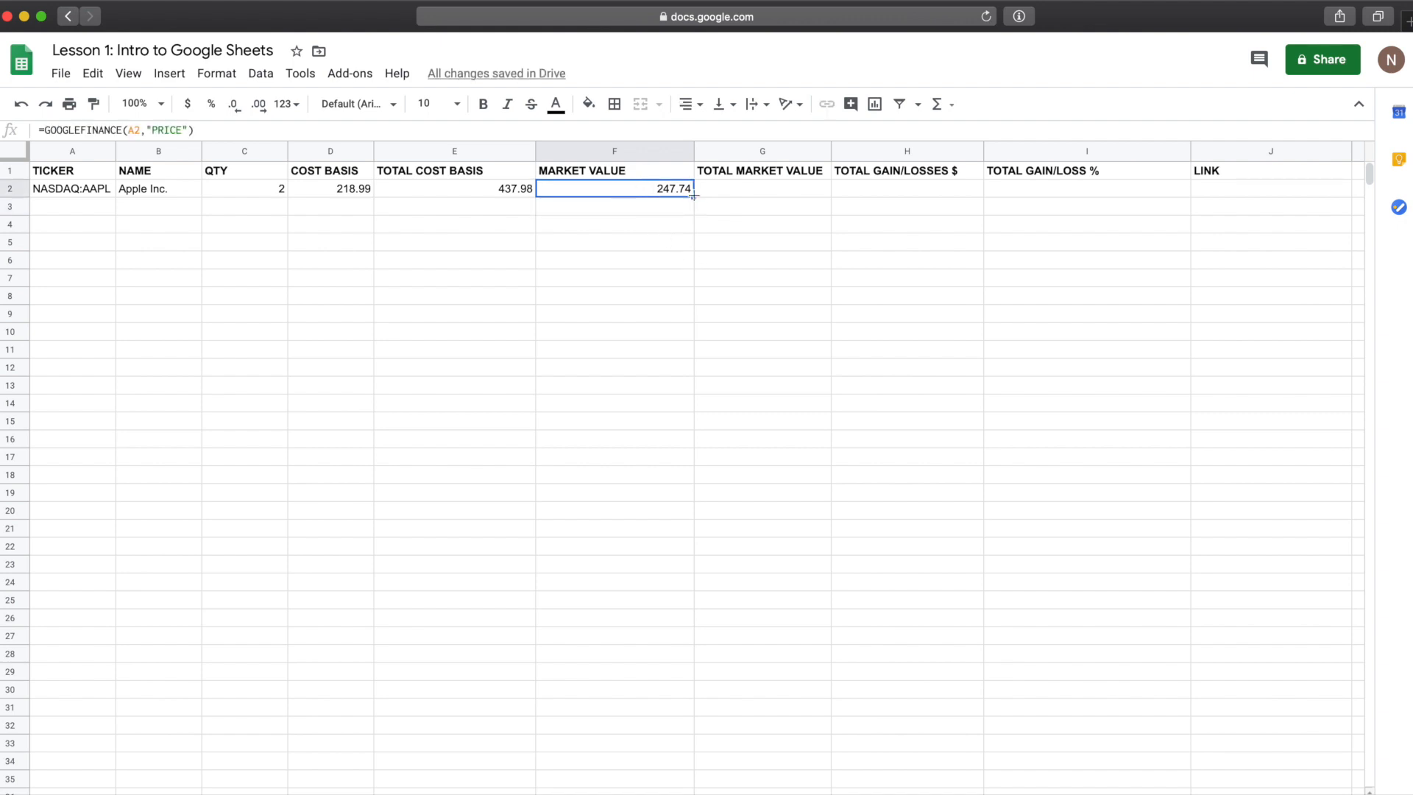
Step: Enter the formula =F2*C2 in the TOTAL MARKET VALUE cell of row 2
{"action": "left_click", "coordinate": [721, 190]}
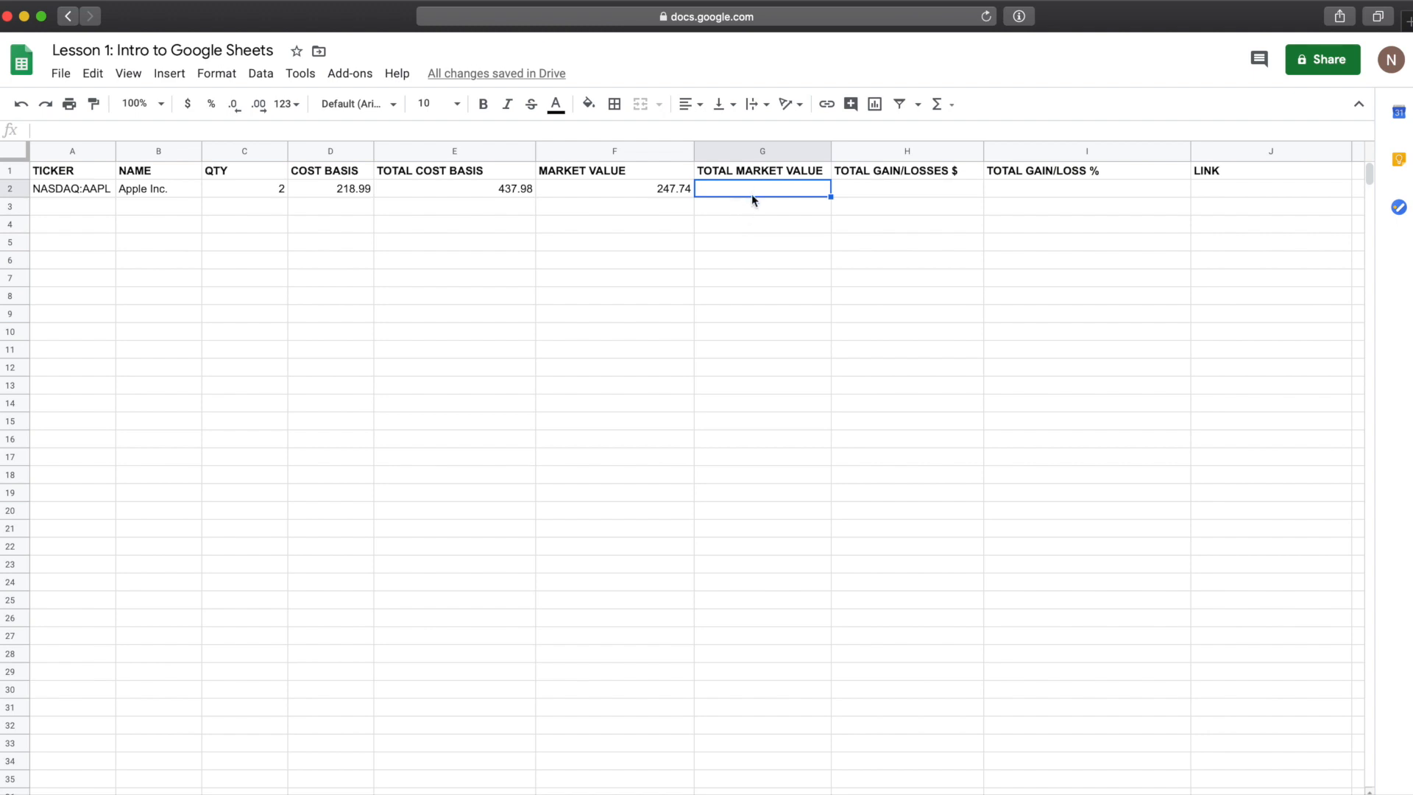
{"action": "type", "text": "="}
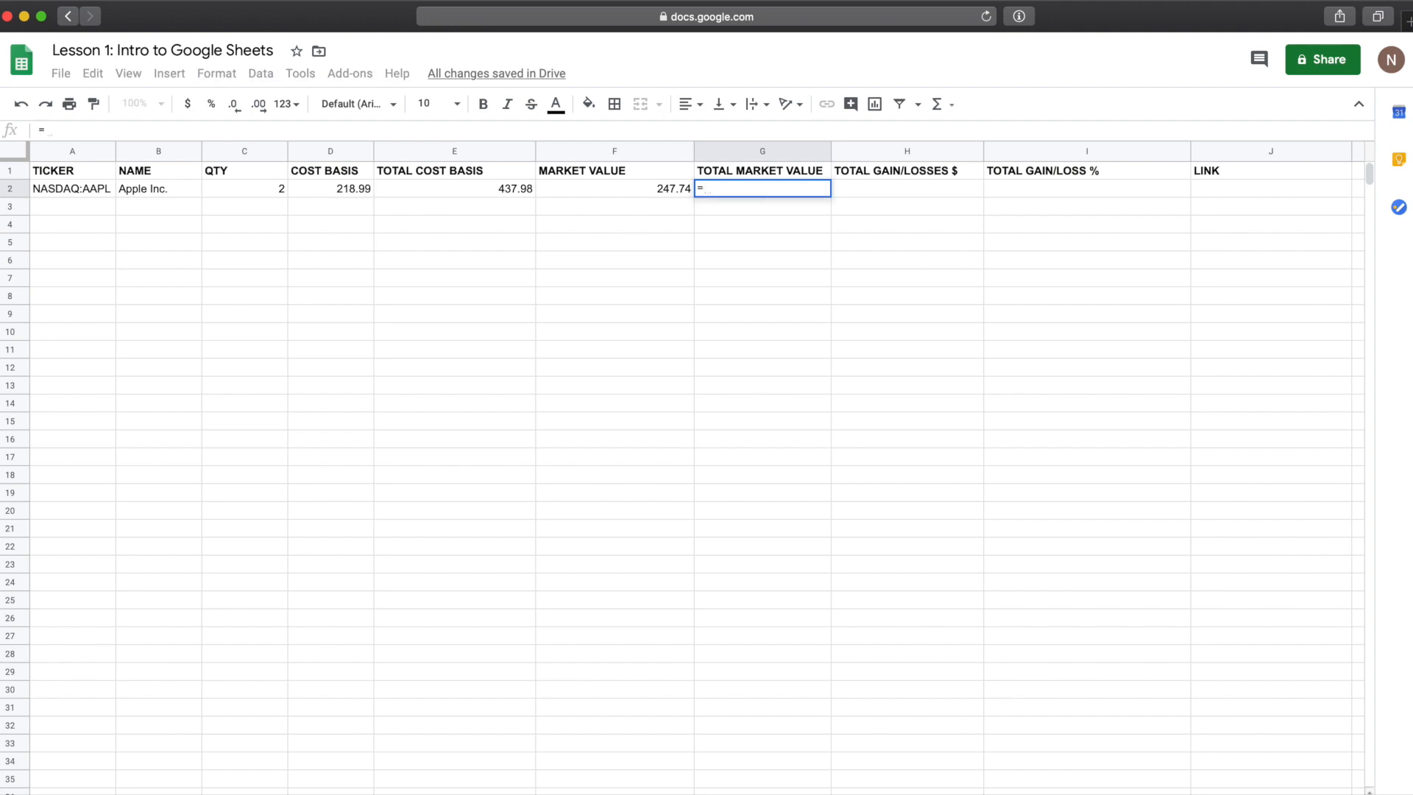
{"action": "left_click", "coordinate": [651, 187]}
{"action": "type", "text": "*"}
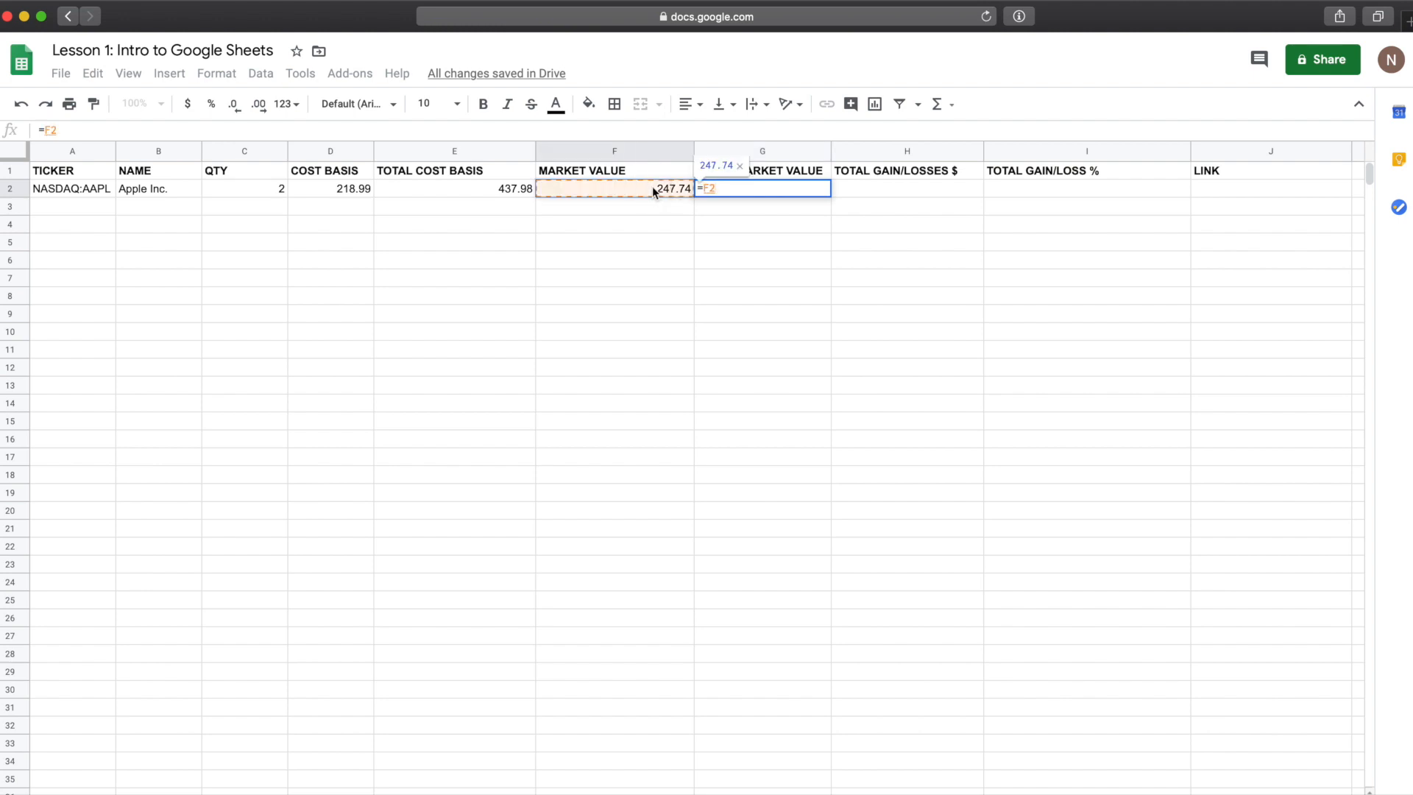
{"action": "left_click", "coordinate": [267, 191]}
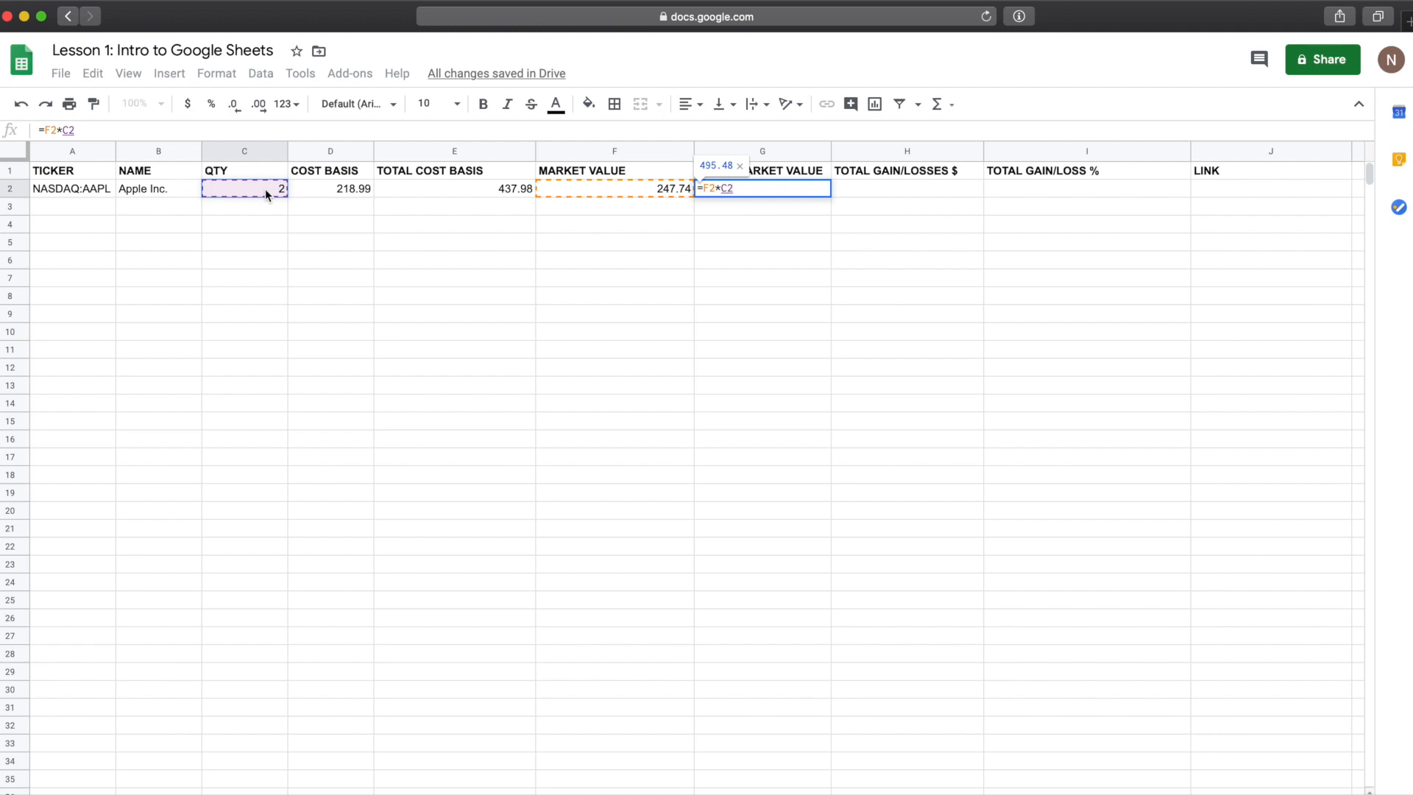
{"action": "key", "text": "Return"}
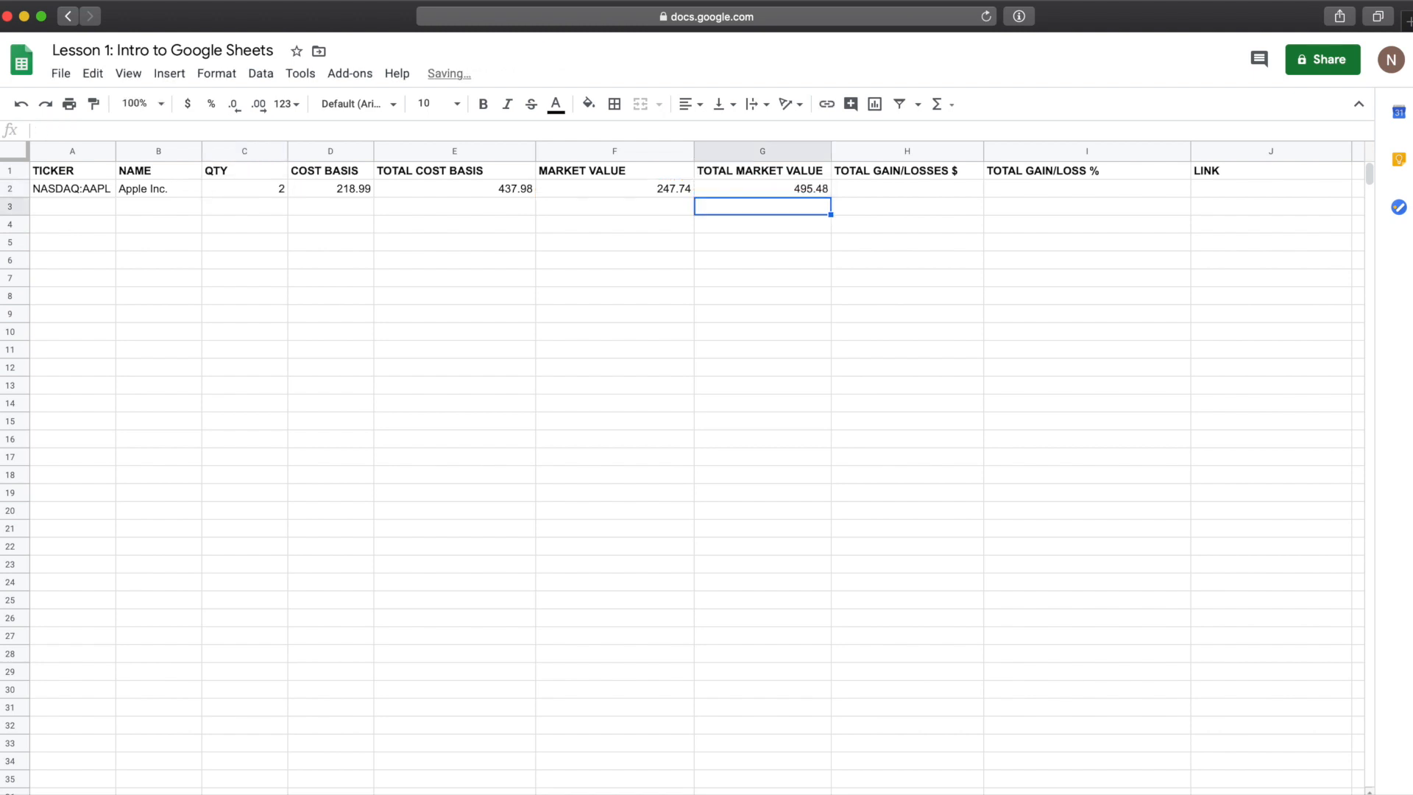
{"action": "left_click", "coordinate": [777, 193]}
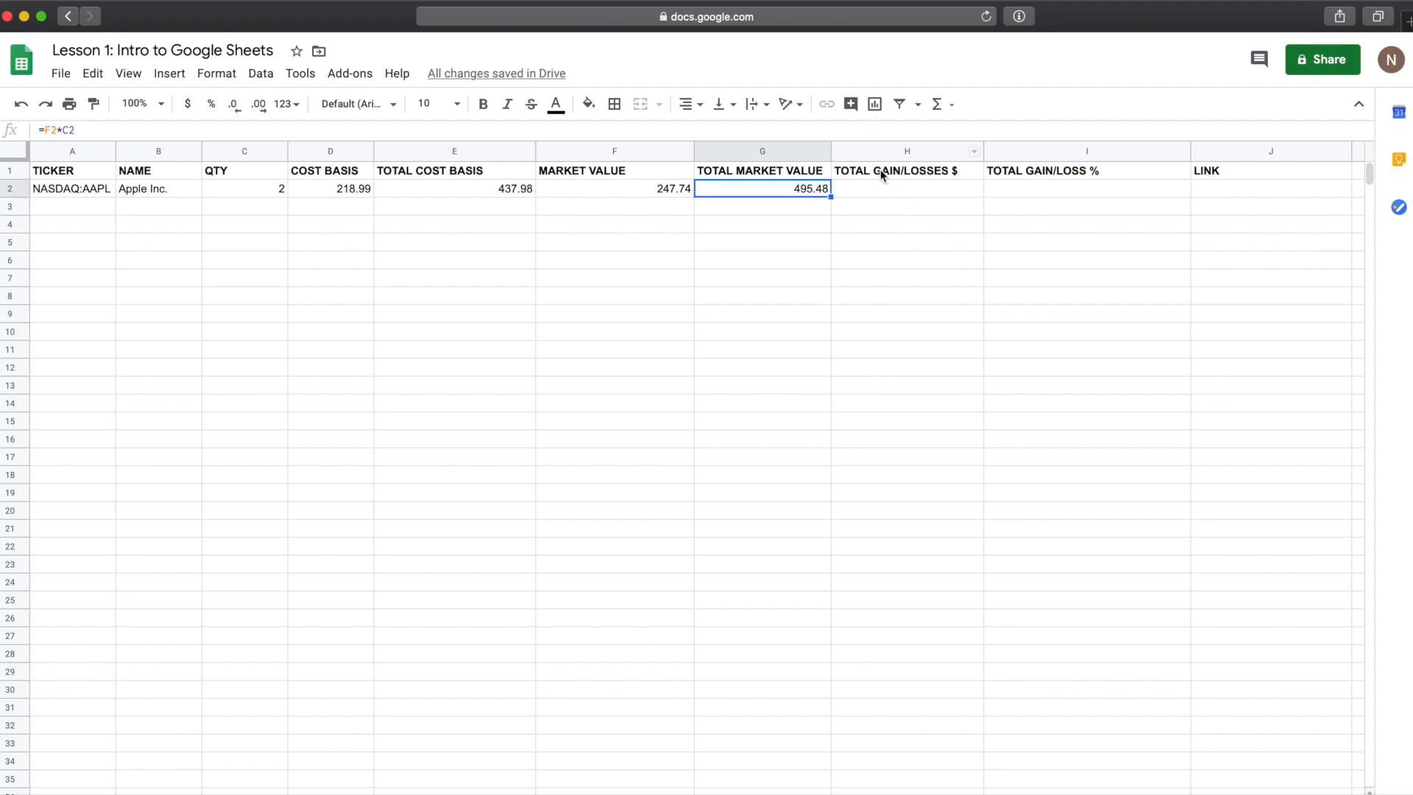
Step: Enter the formula =G2-E2 in the TOTAL GAIN/LOSSES $ cell of row 2
{"action": "left_click", "coordinate": [885, 190]}
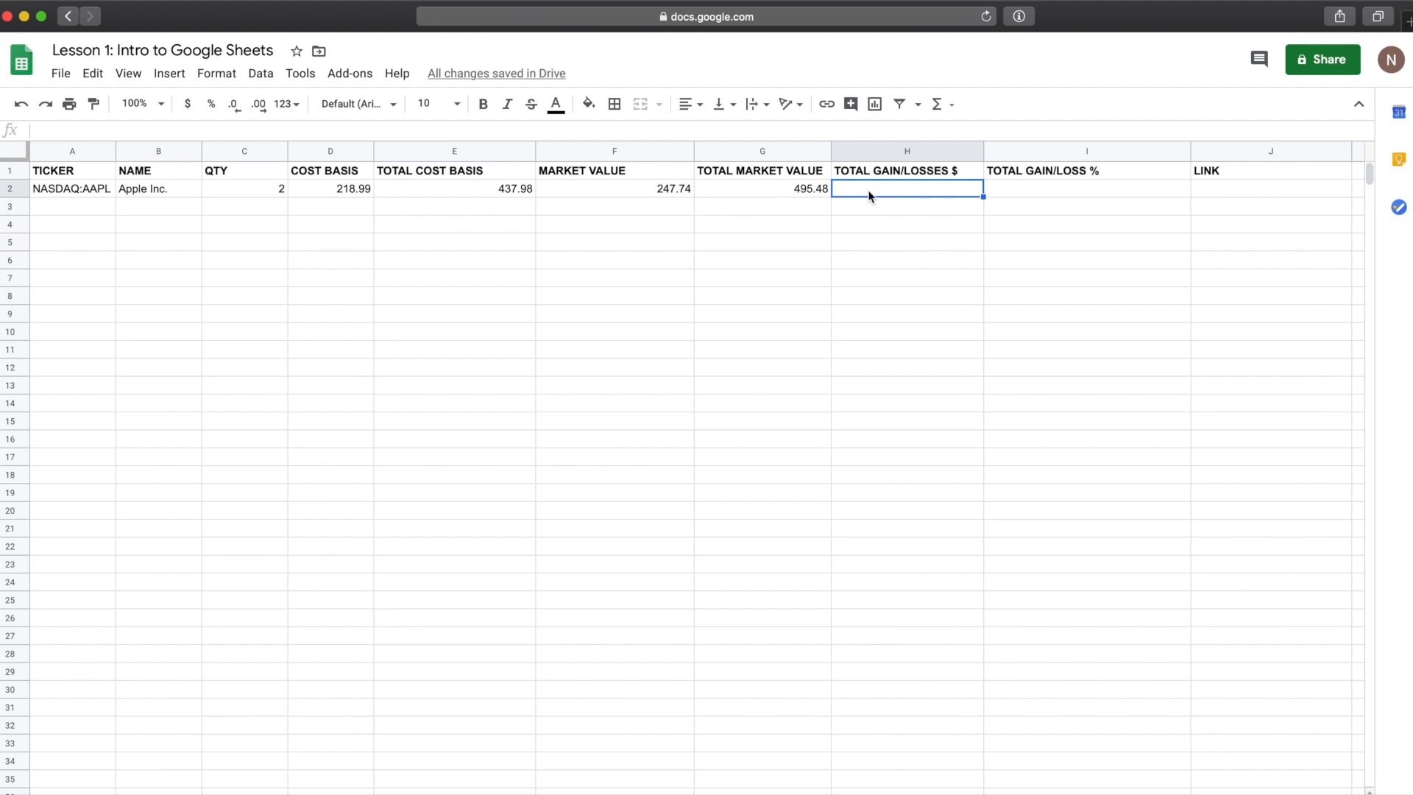
{"action": "type", "text": "="}
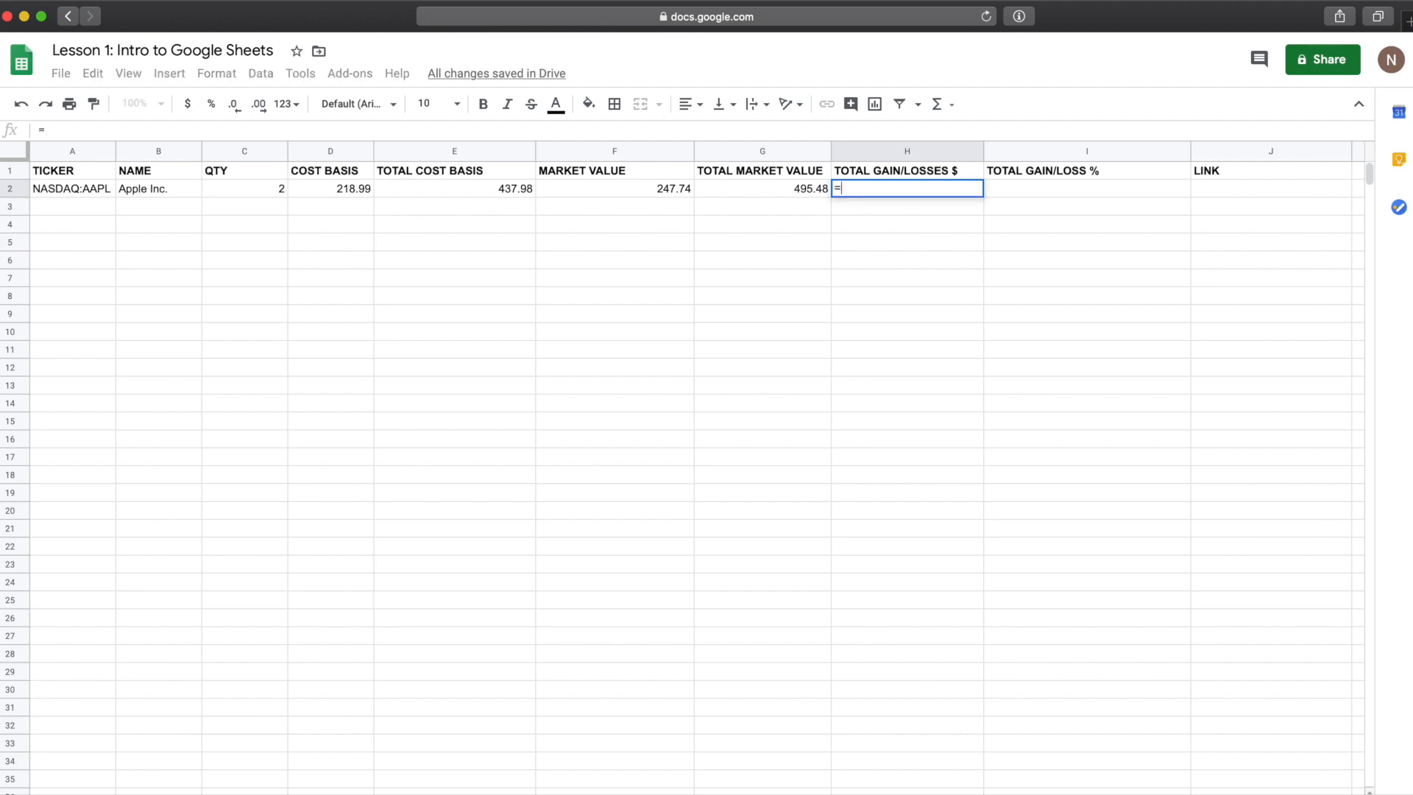
{"action": "left_click", "coordinate": [777, 194]}
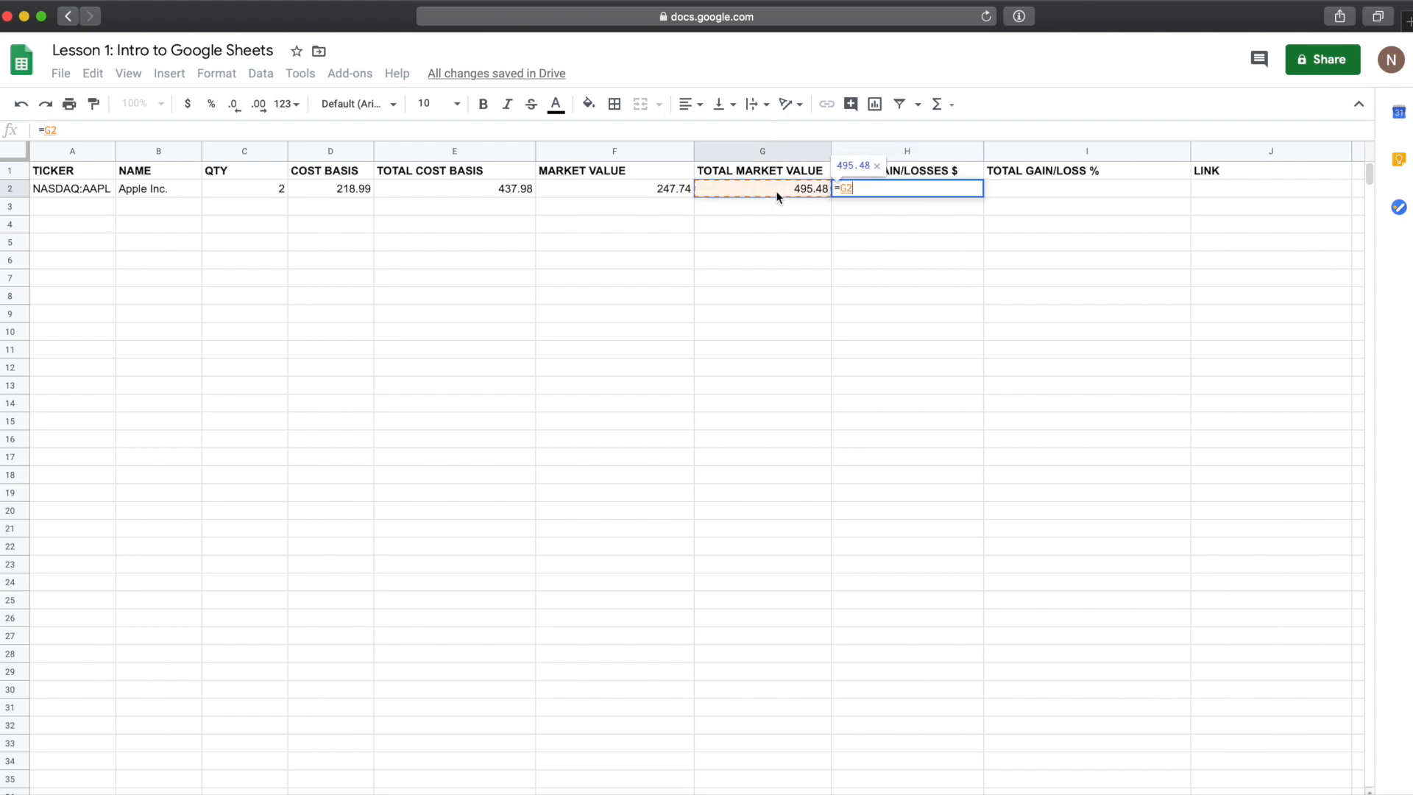
{"action": "type", "text": "-"}
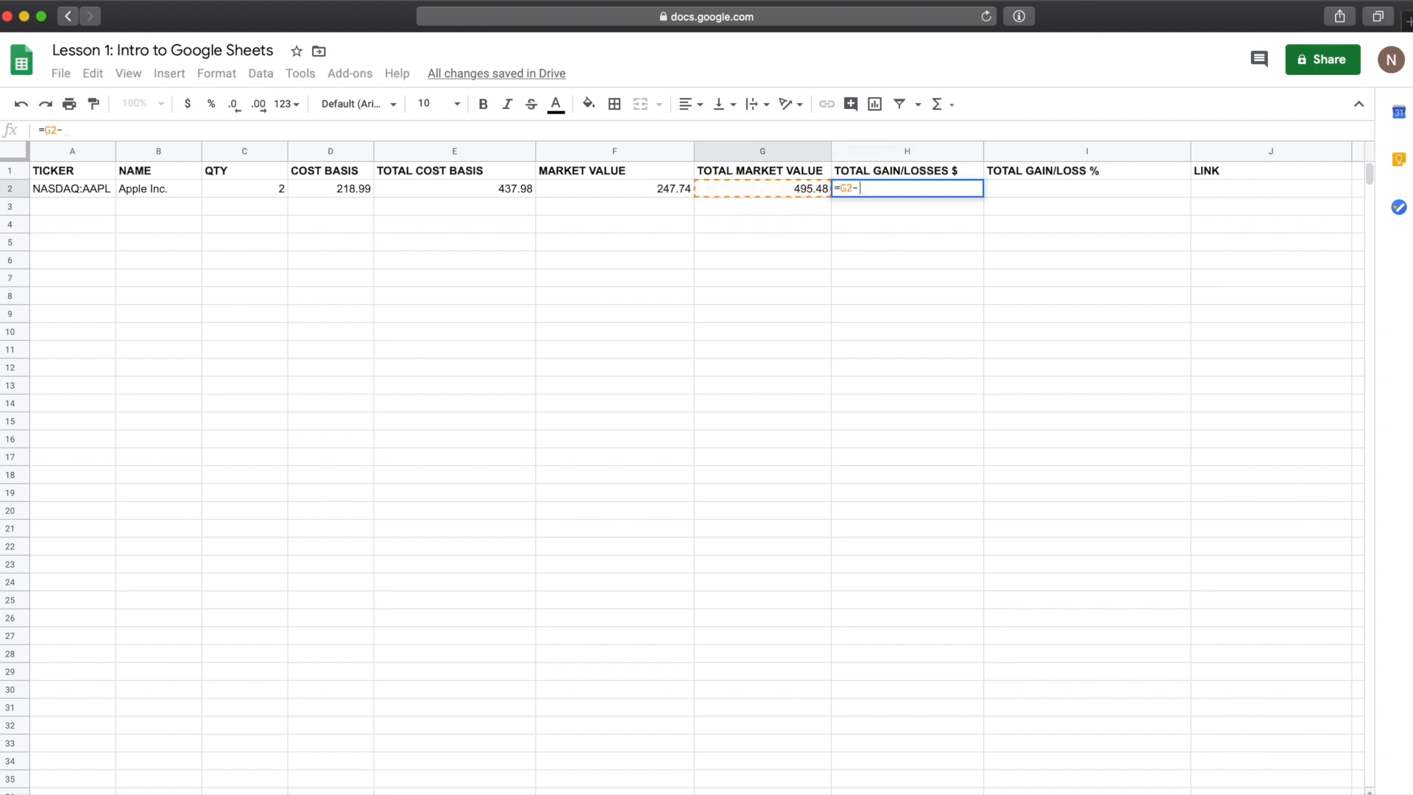
{"action": "left_click", "coordinate": [494, 190]}
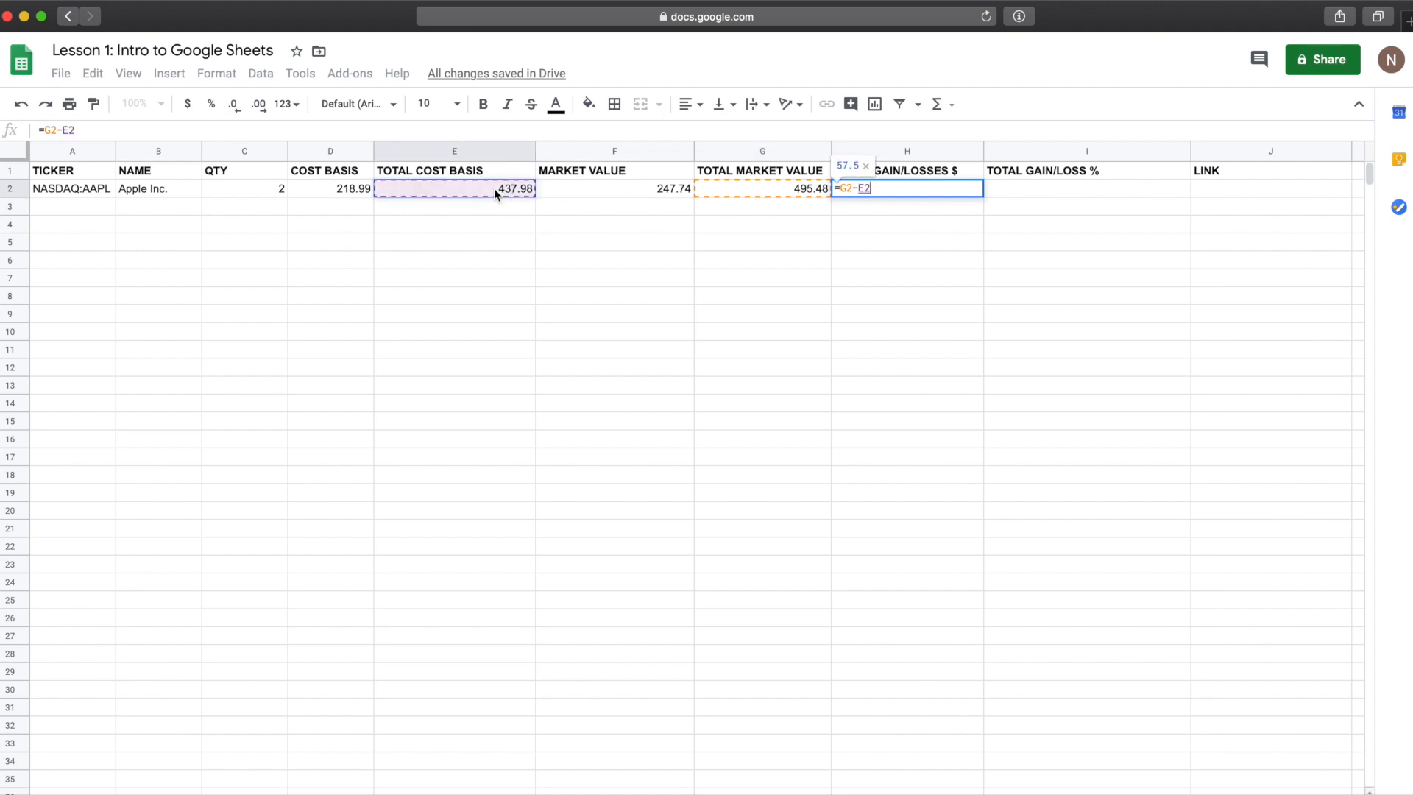
{"action": "key", "text": "Return"}
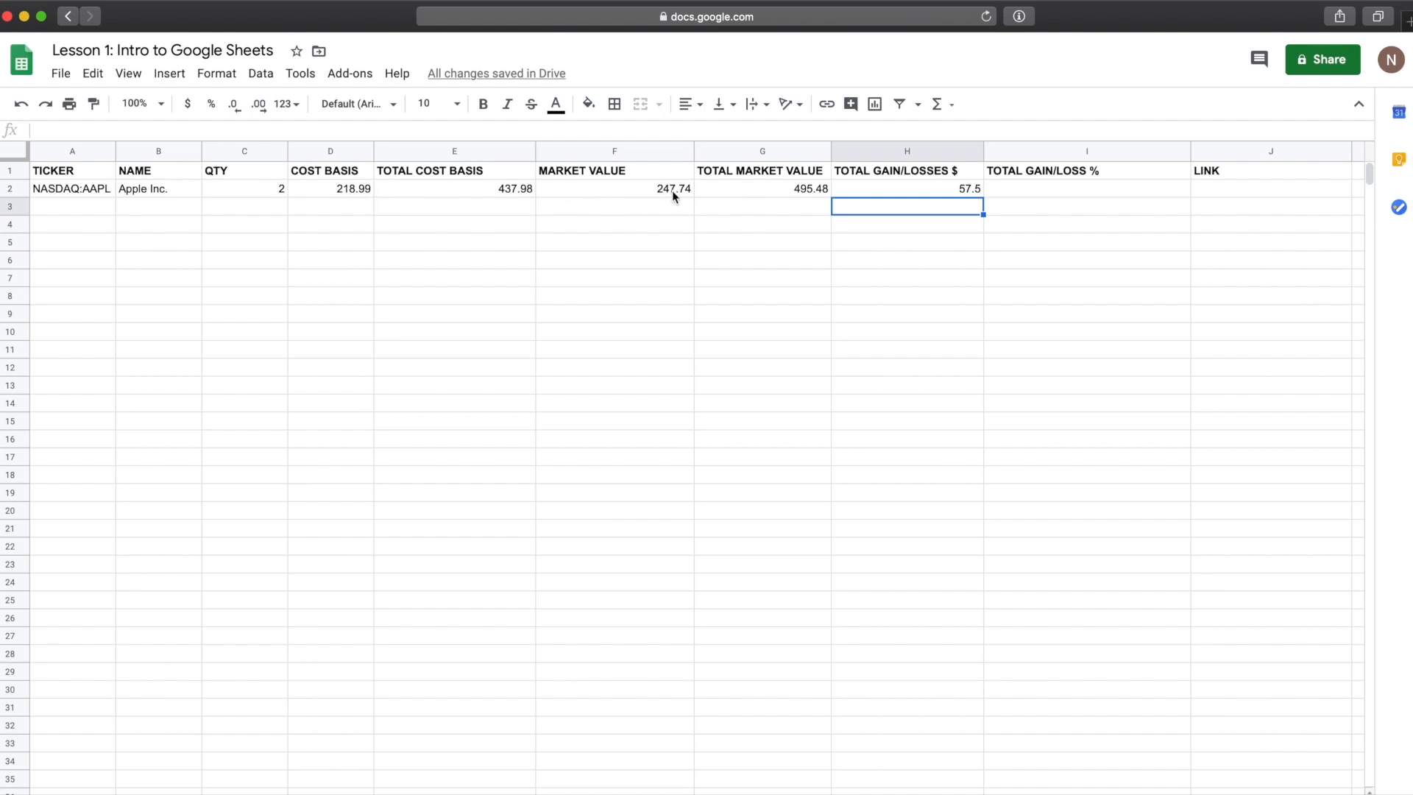
Step: Format the row 2 cells from COST BASIS through TOTAL GAIN/LOSSES $ as currency
{"action": "left_click", "coordinate": [341, 189]}
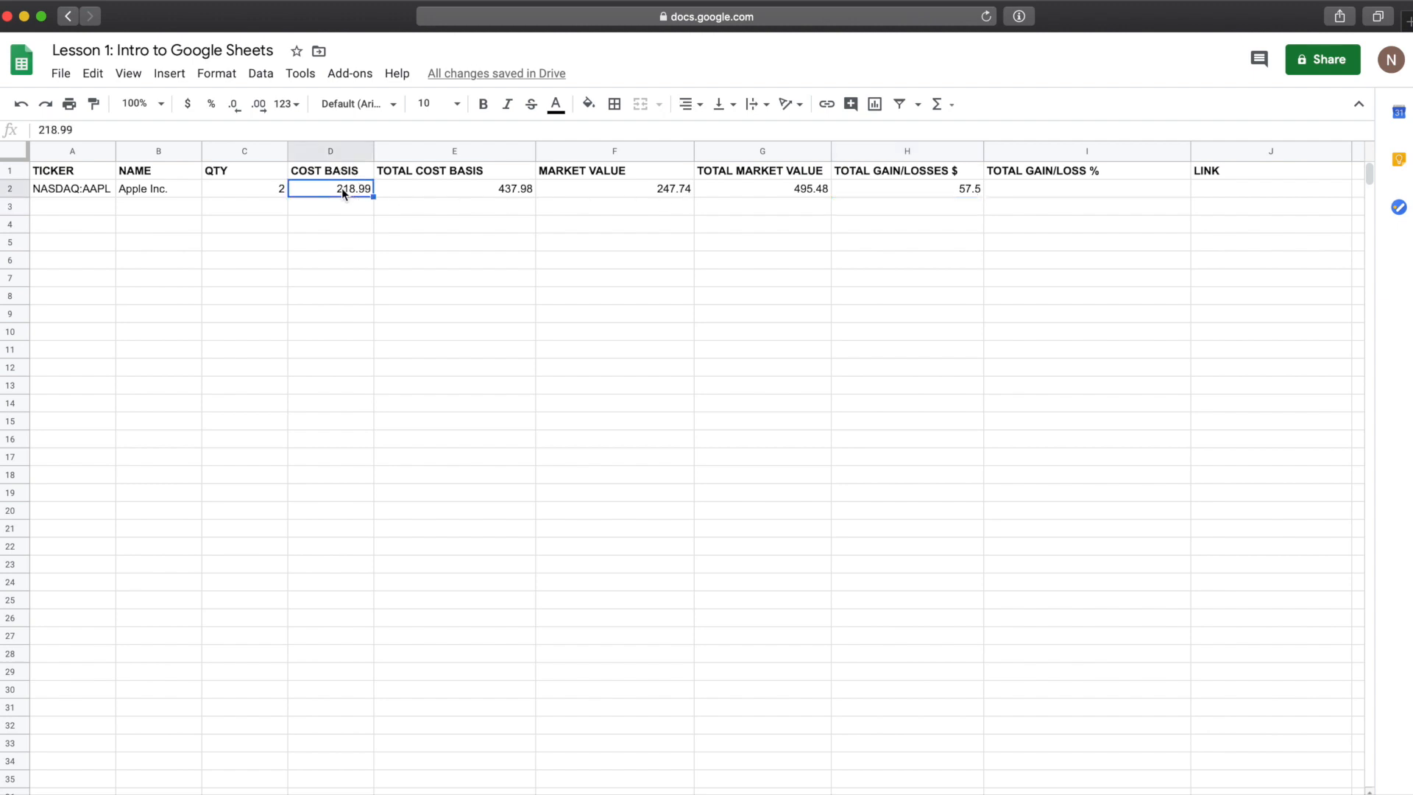
{"action": "left_click", "coordinate": [960, 184]}
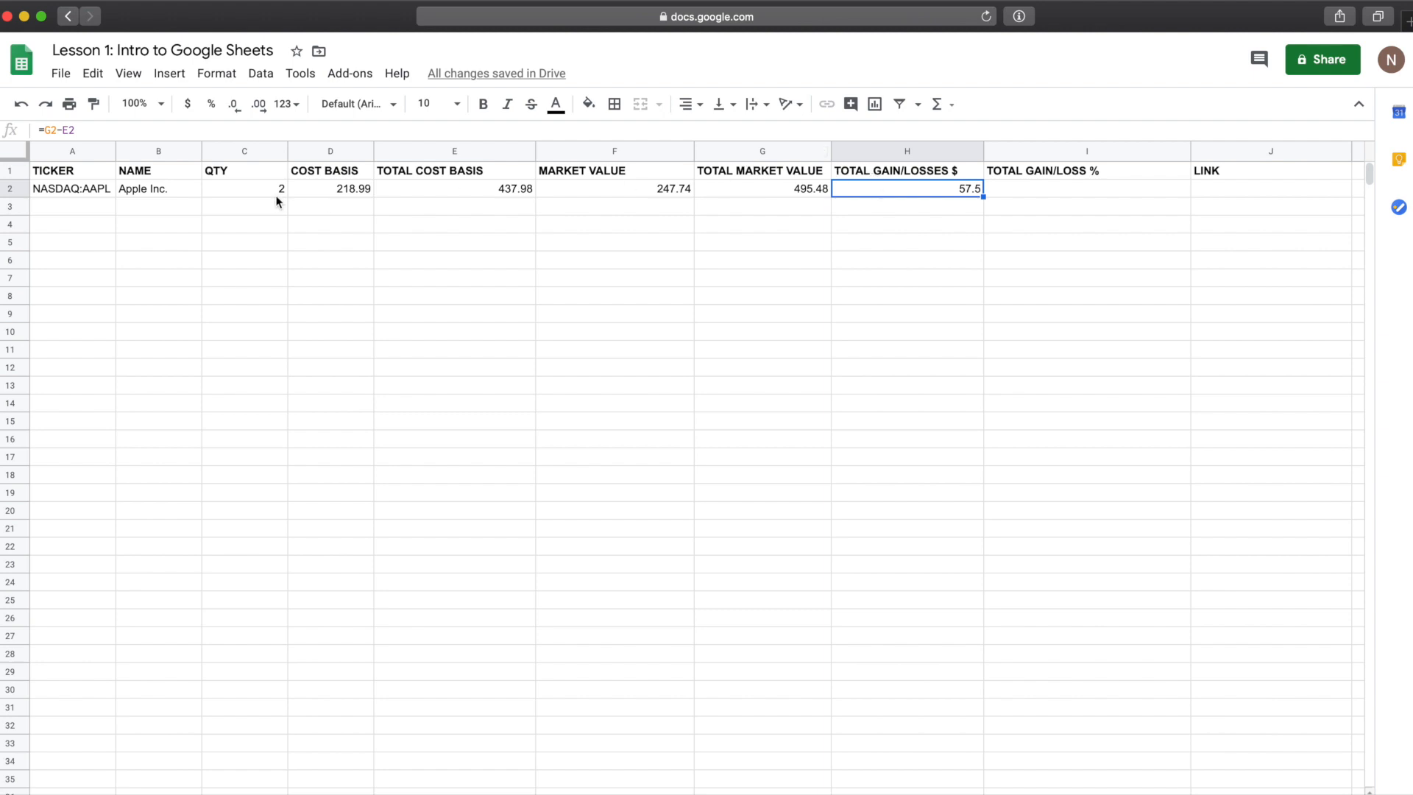
{"action": "left_click_drag", "start_coordinate": [354, 192], "coordinate": [899, 195]}
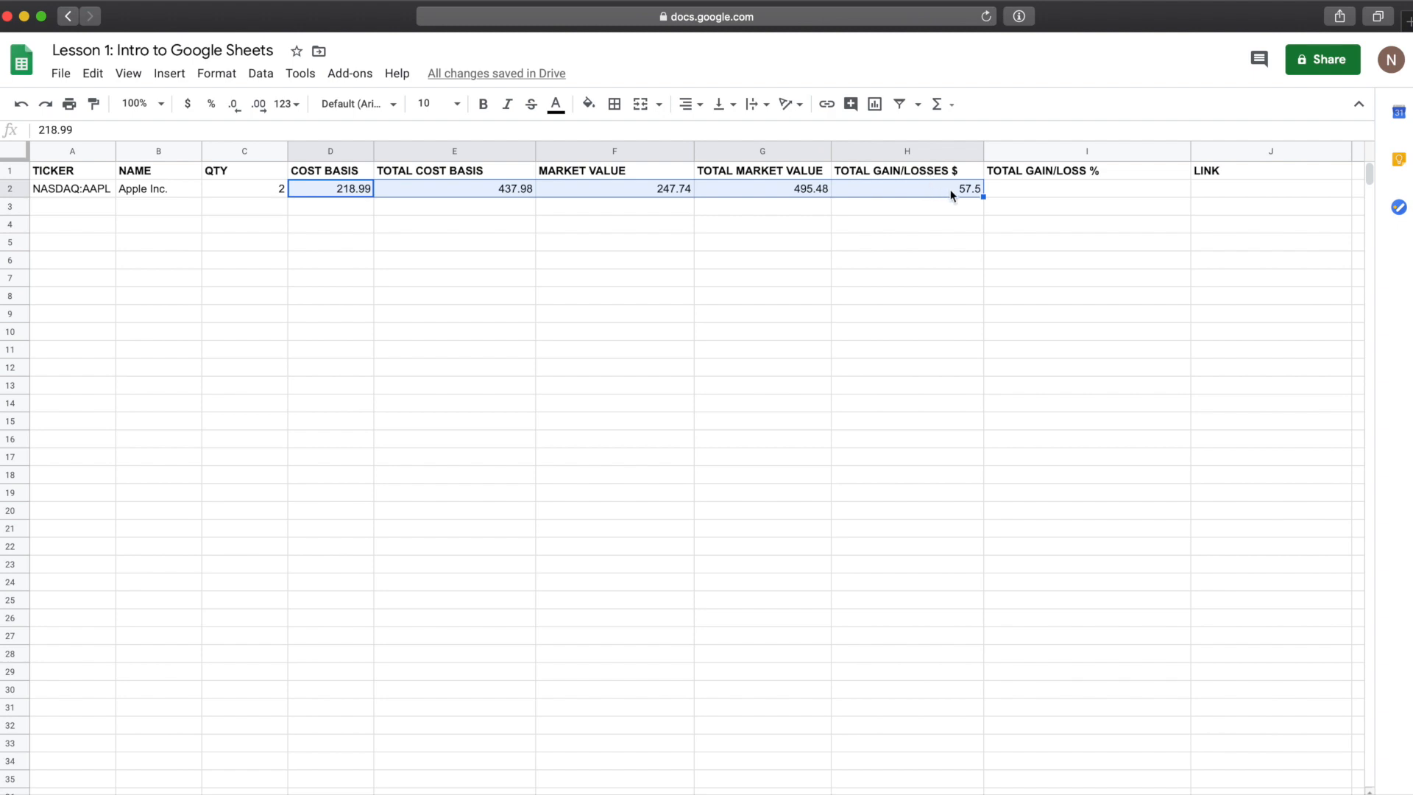
{"action": "left_click", "coordinate": [188, 106]}
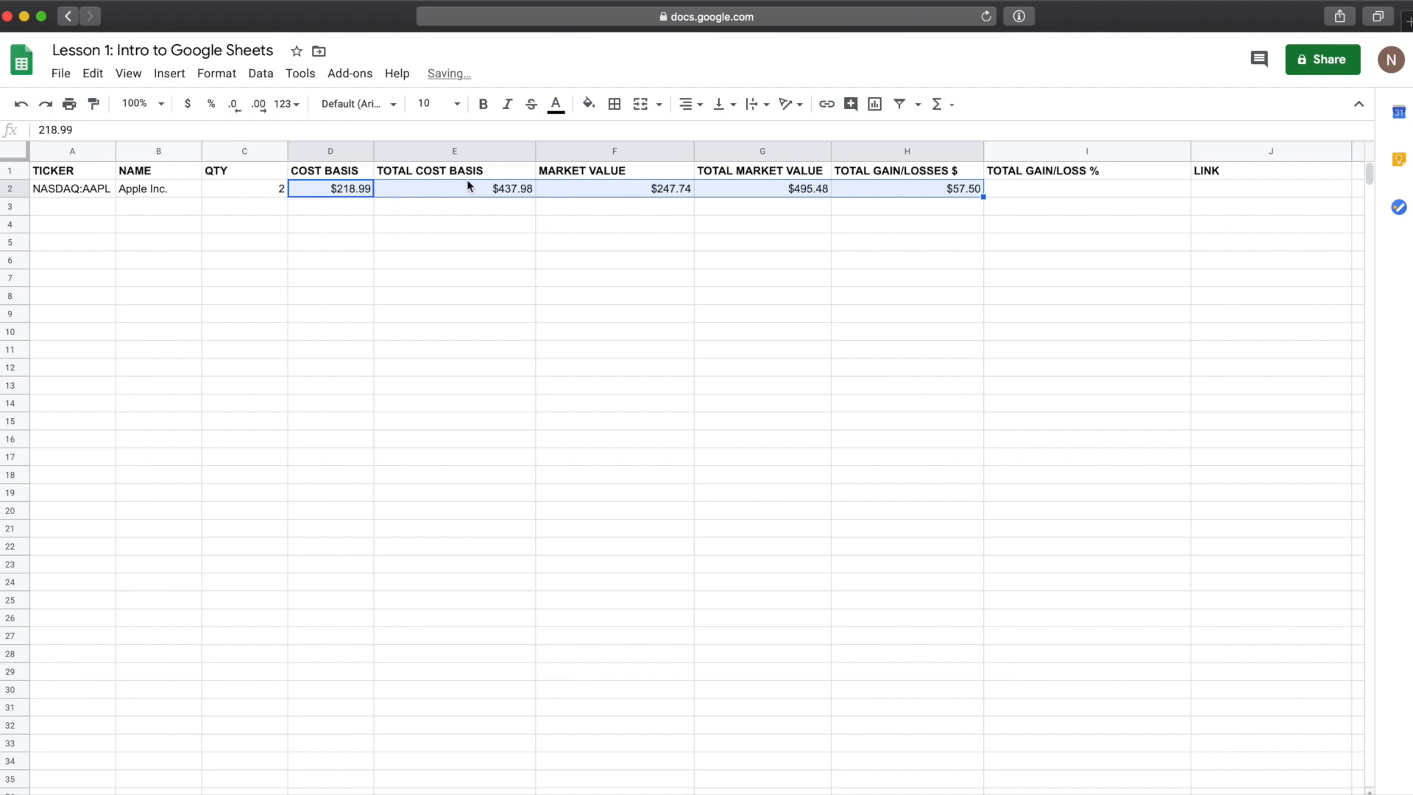
{"action": "left_click", "coordinate": [507, 190]}
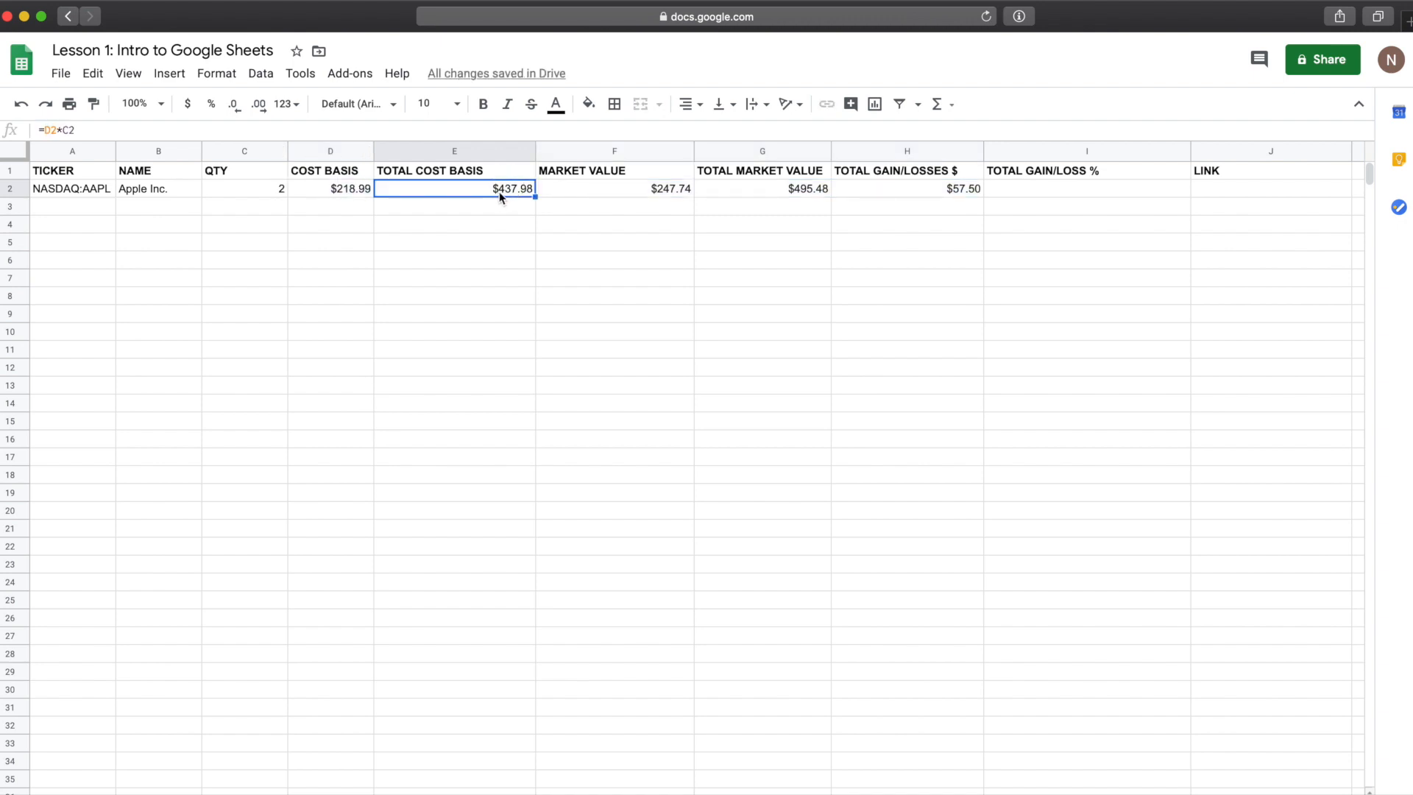
{"action": "left_click", "coordinate": [348, 188]}
{"action": "left_click", "coordinate": [463, 188]}
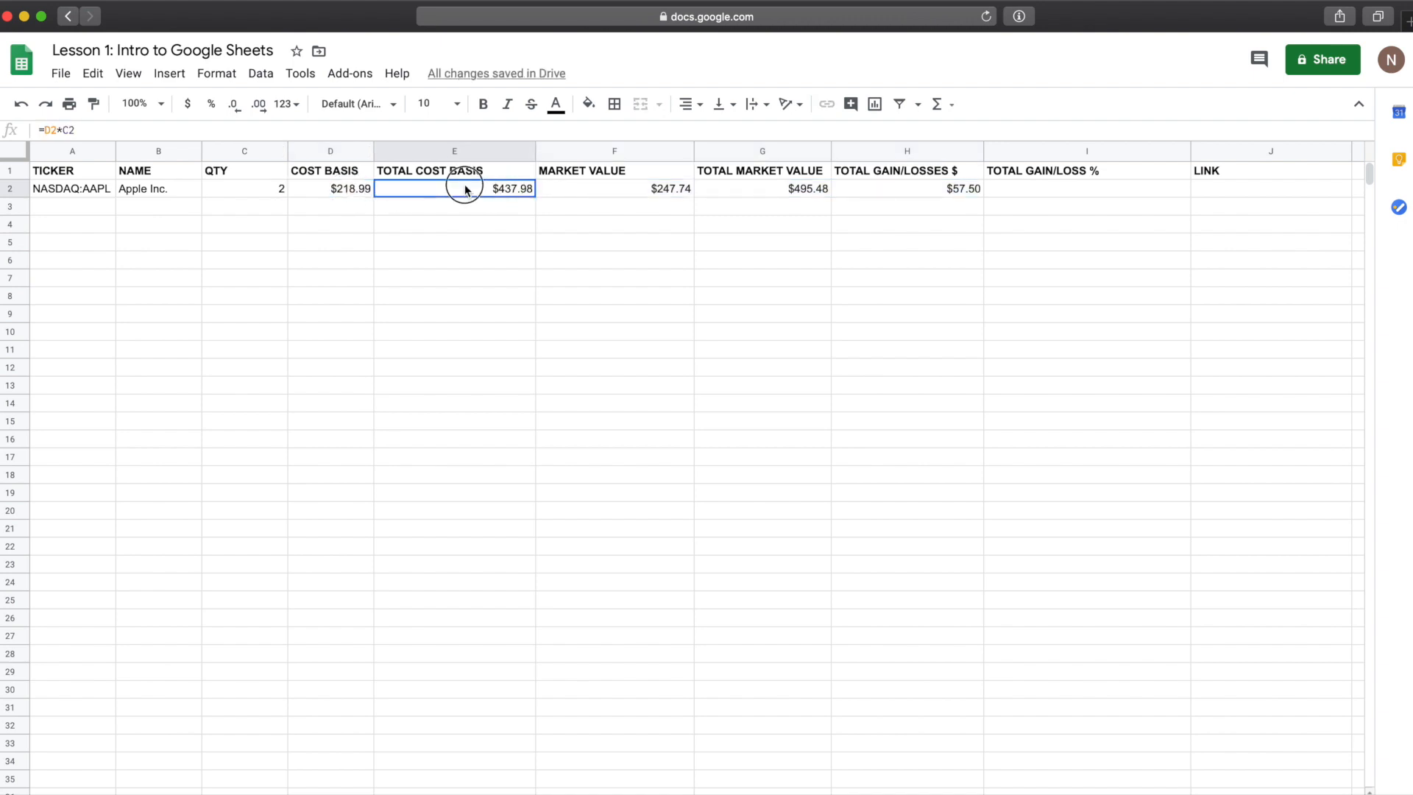
{"action": "left_click", "coordinate": [641, 177]}
{"action": "left_click", "coordinate": [923, 204]}
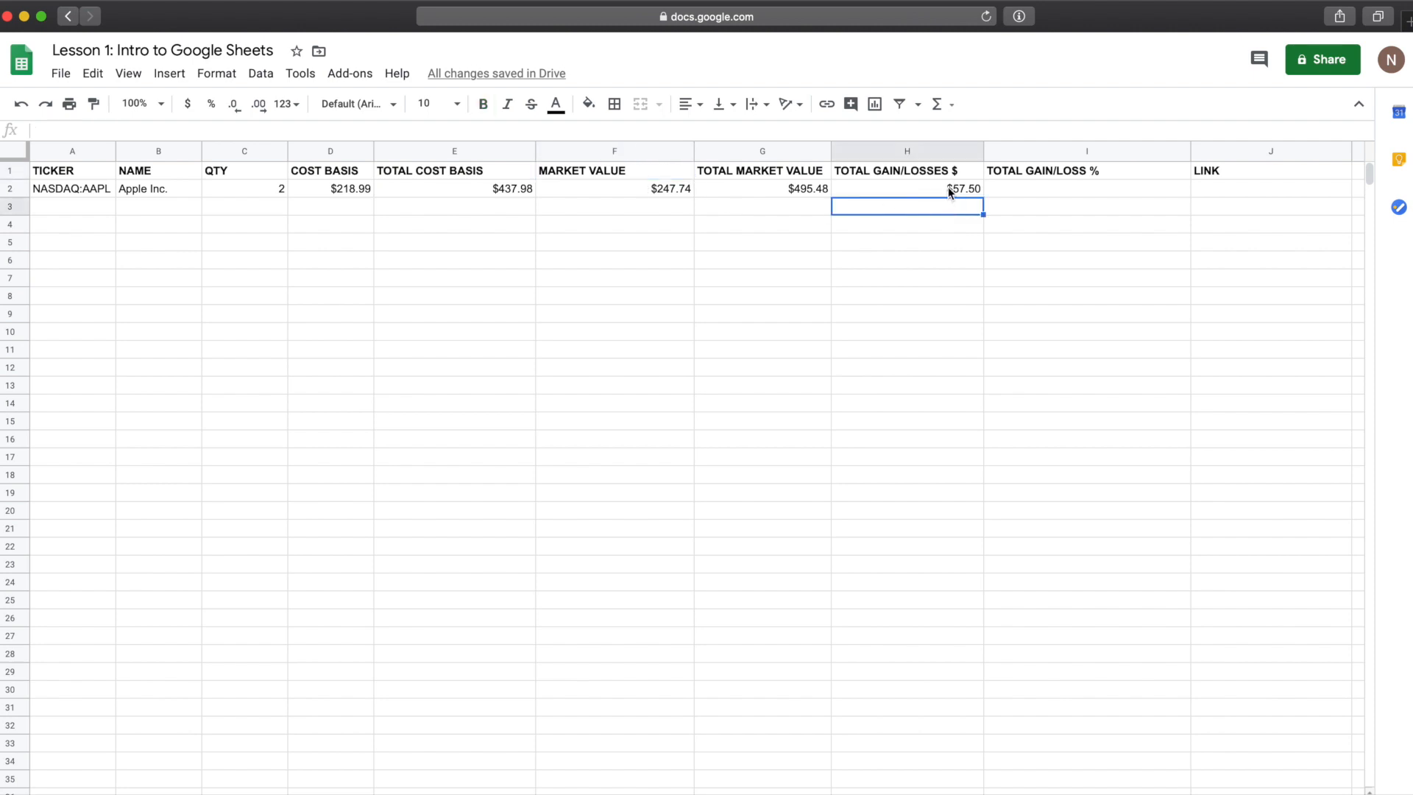
Step: Enter the formula =(F2-D2)/D2 in the TOTAL GAIN/LOSS % cell of row 2
{"action": "left_click", "coordinate": [947, 188]}
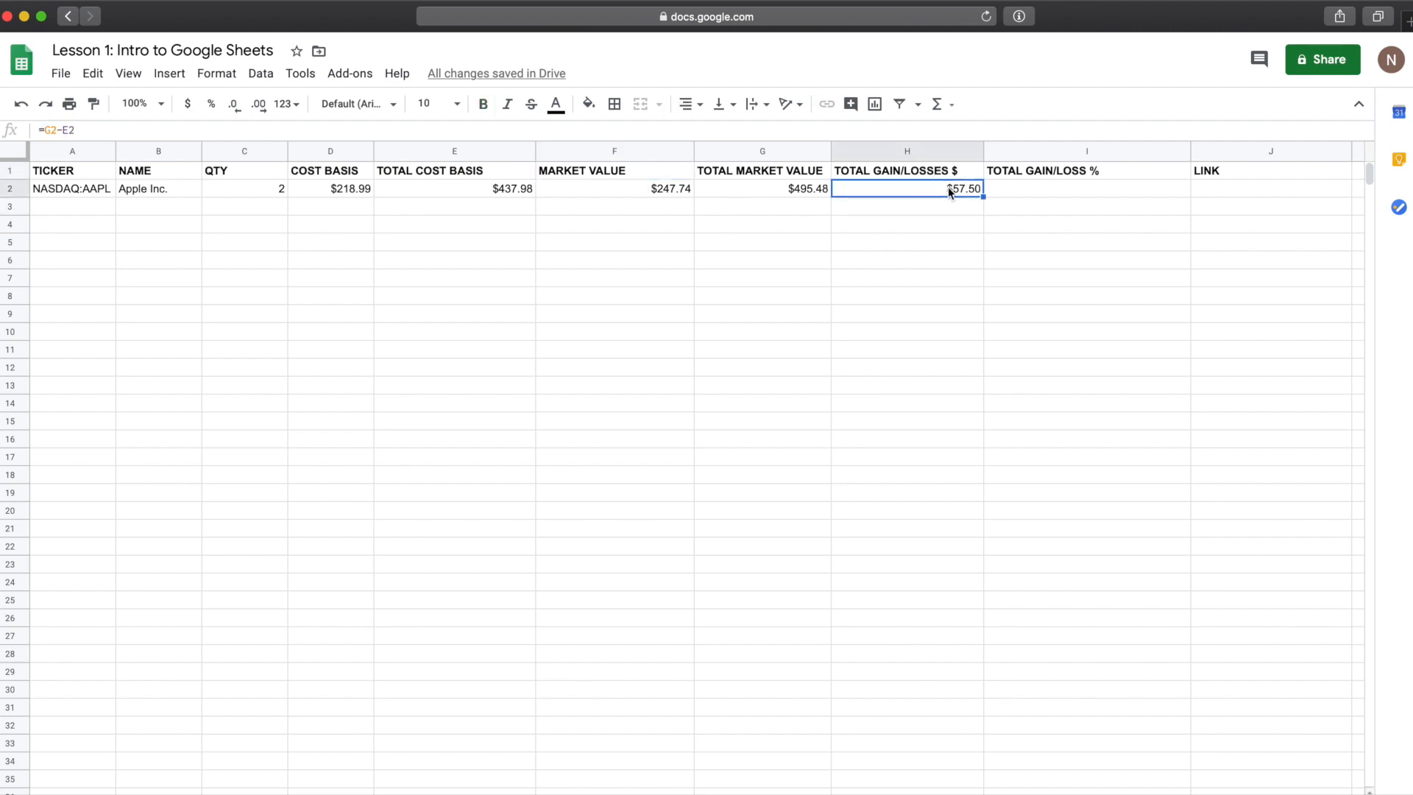
{"action": "left_click", "coordinate": [1013, 193]}
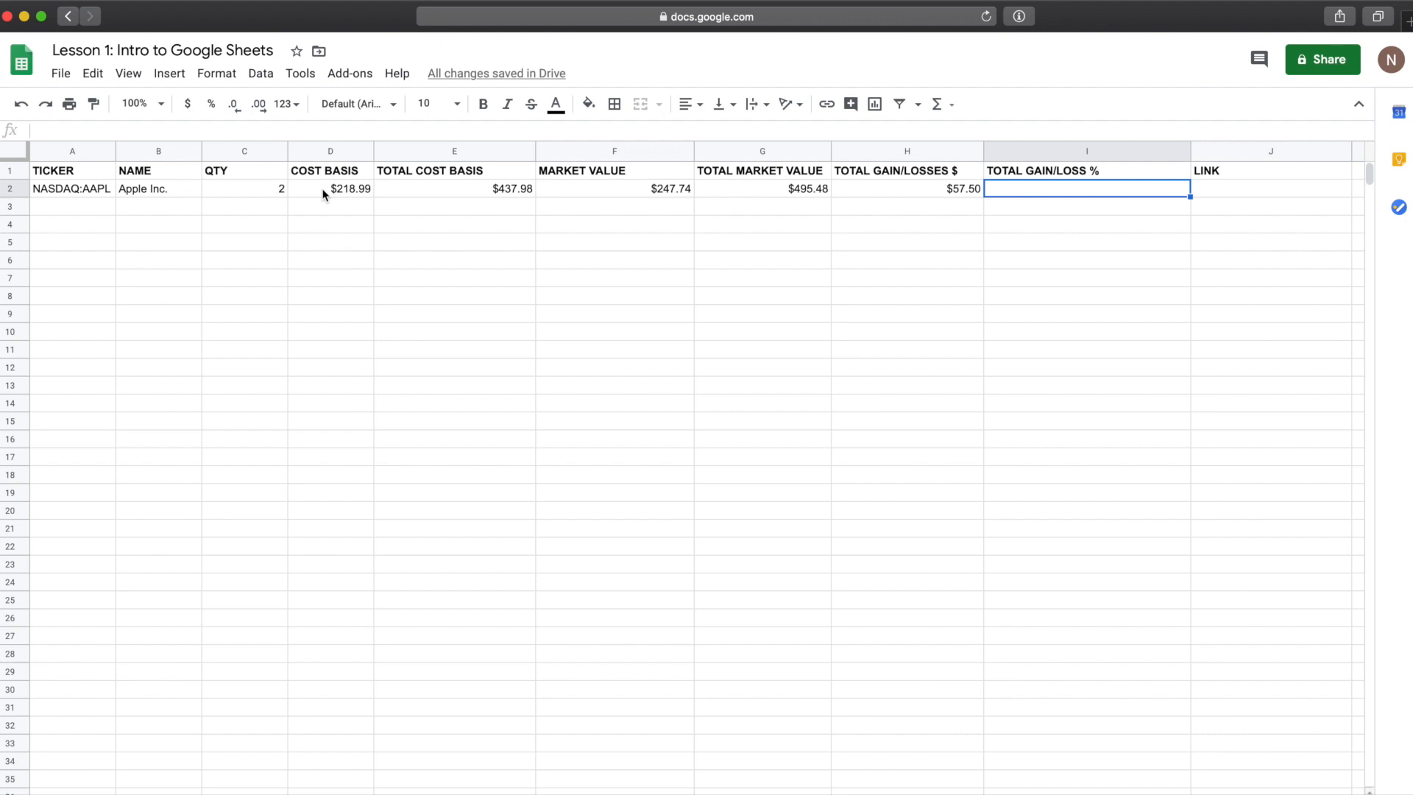
{"action": "type", "text": "="}
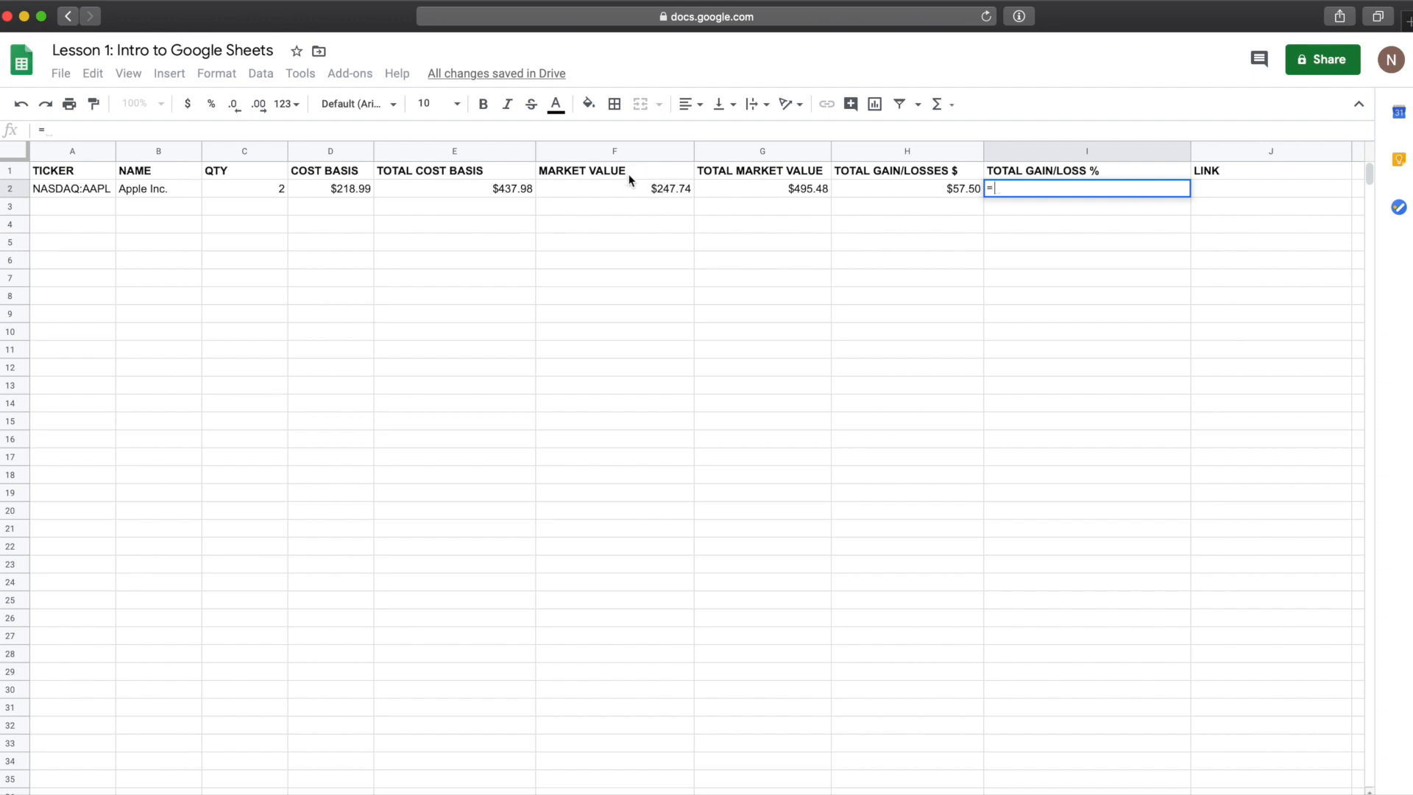
{"action": "left_click", "coordinate": [629, 197]}
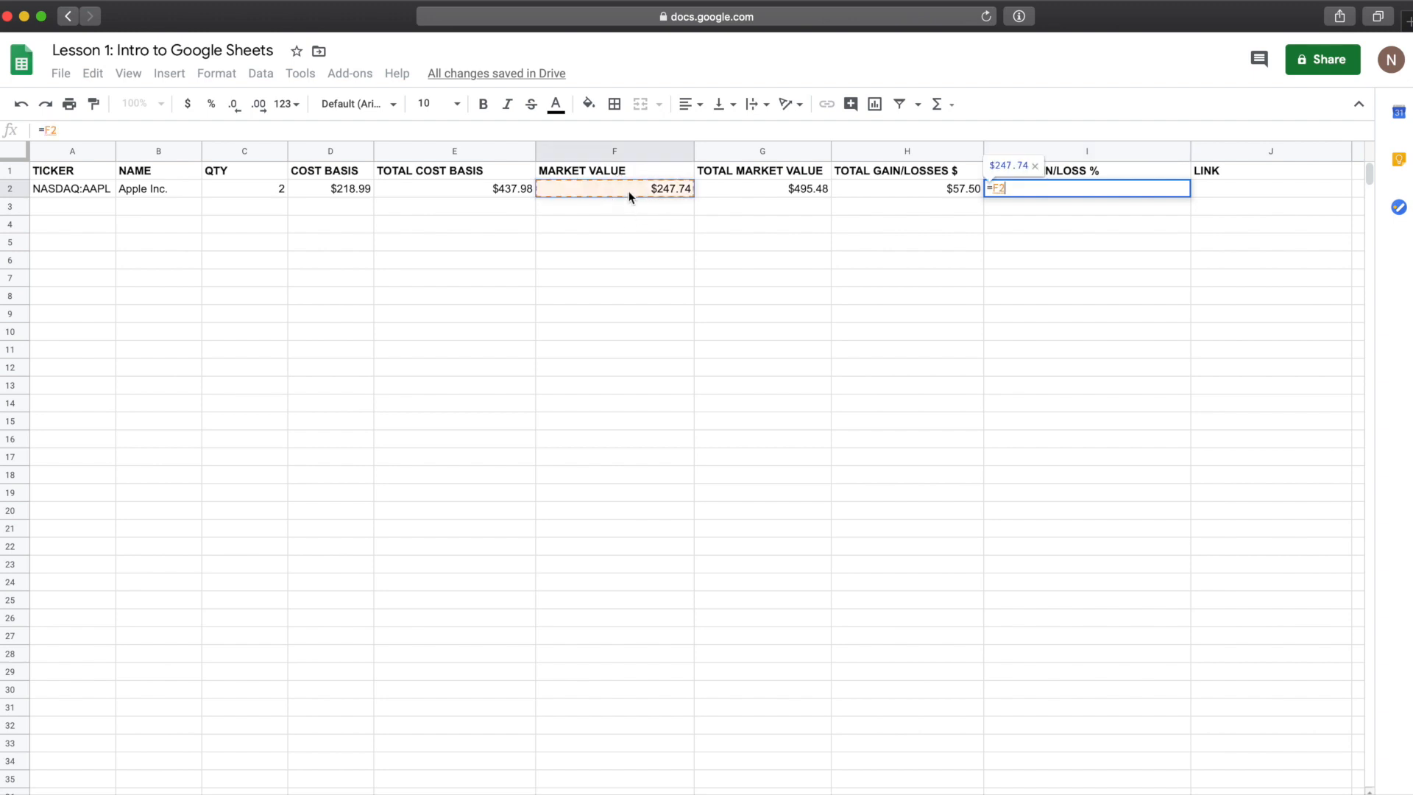
{"action": "type", "text": "-"}
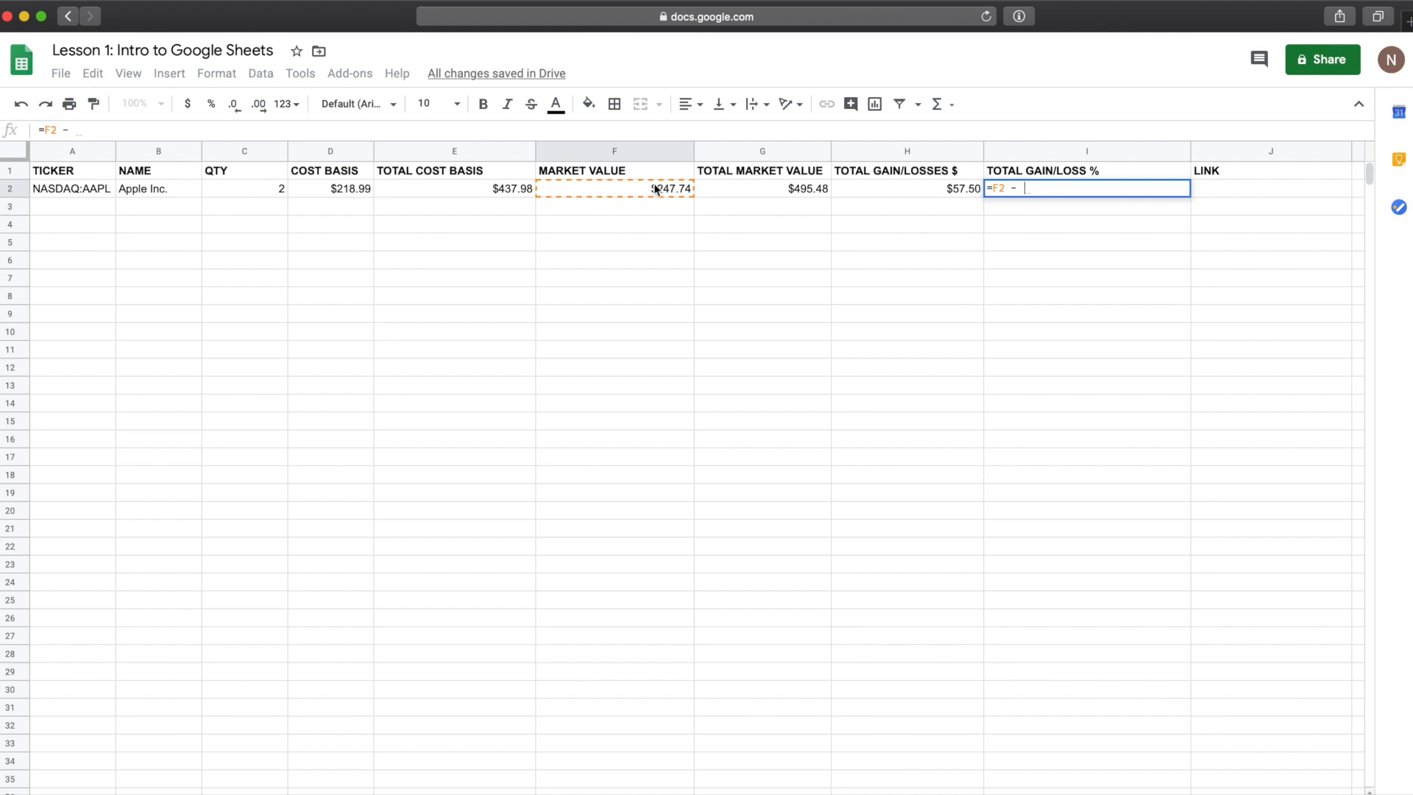
{"action": "left_click", "coordinate": [335, 193]}
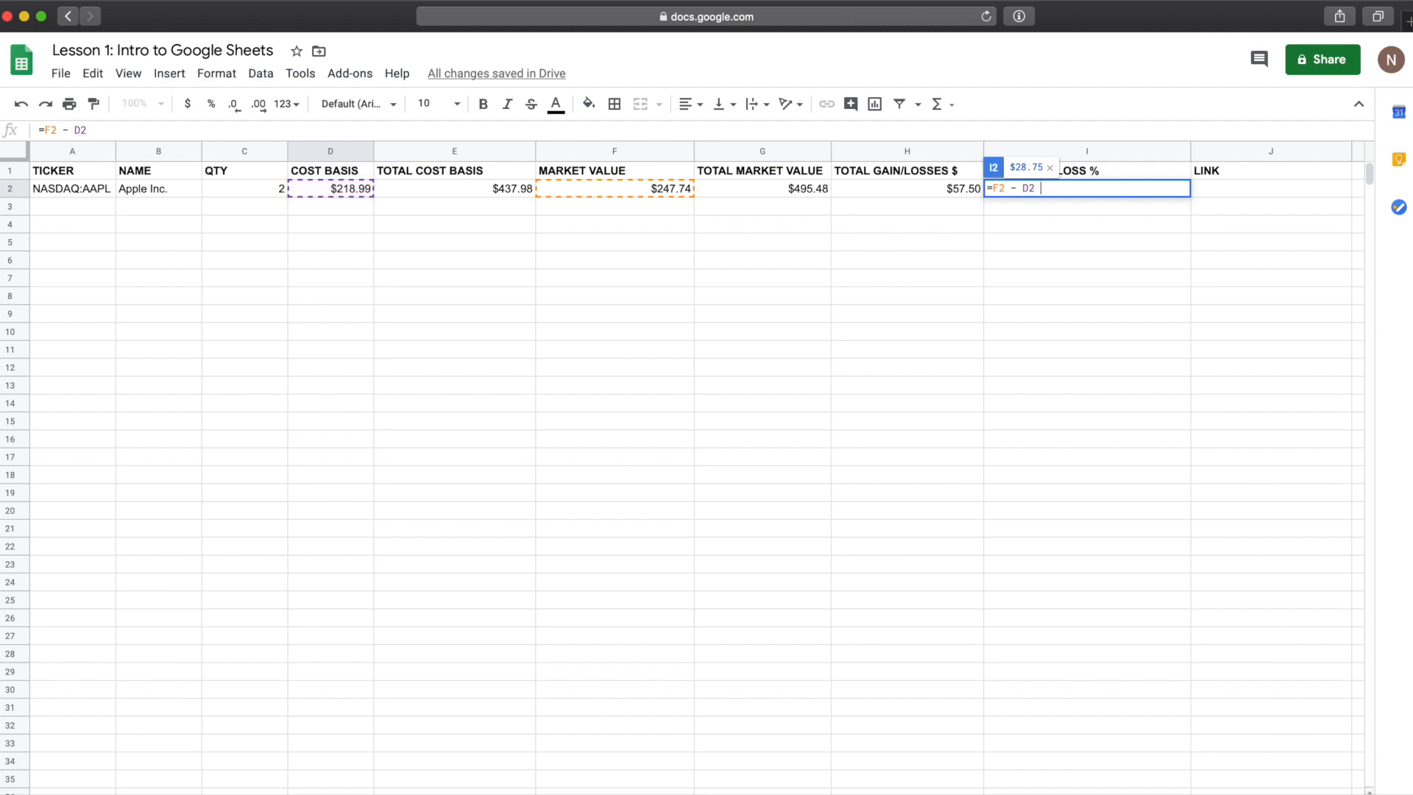
{"action": "type", "text": ")"}
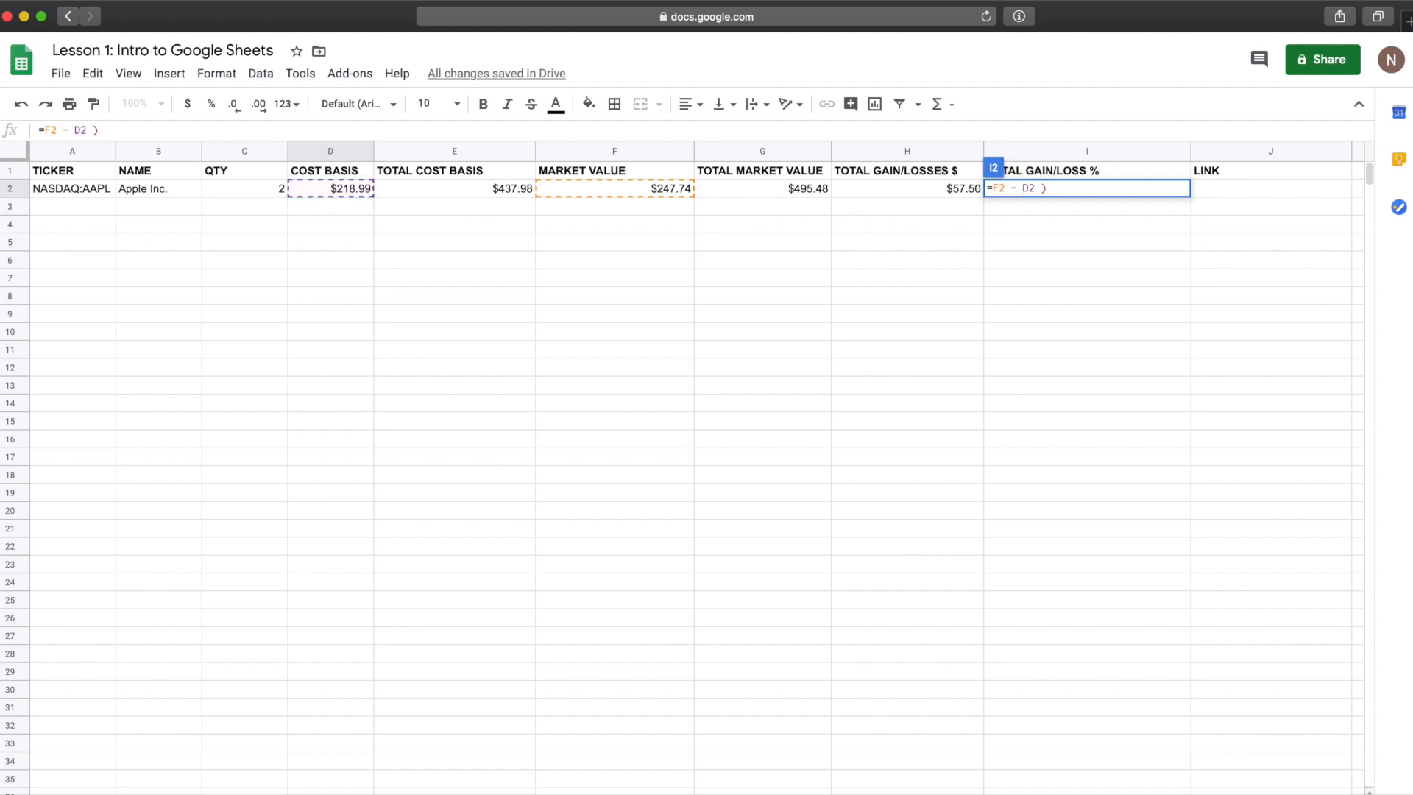
{"action": "left_click", "coordinate": [992, 190]}
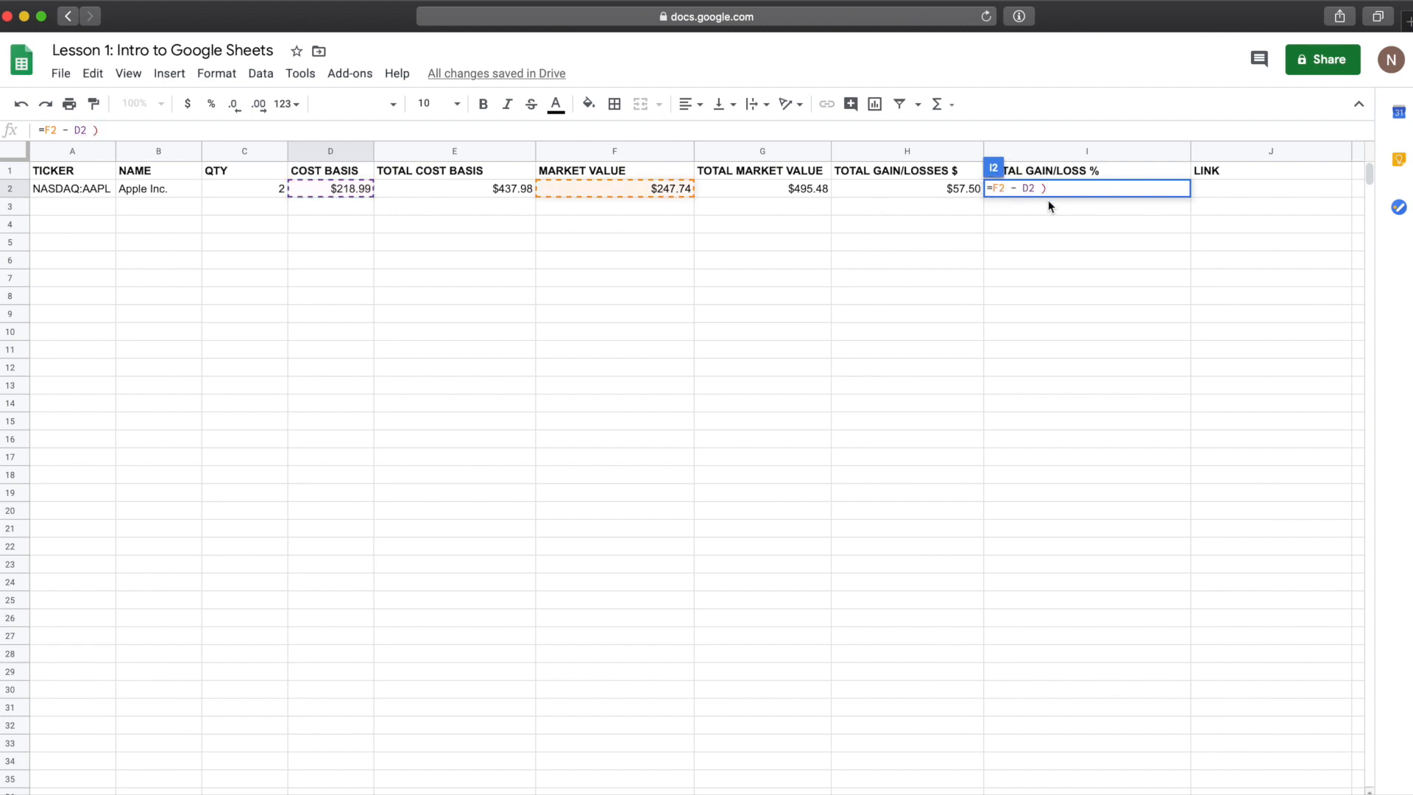
{"action": "type", "text": "("}
{"action": "left_click", "coordinate": [1073, 189]}
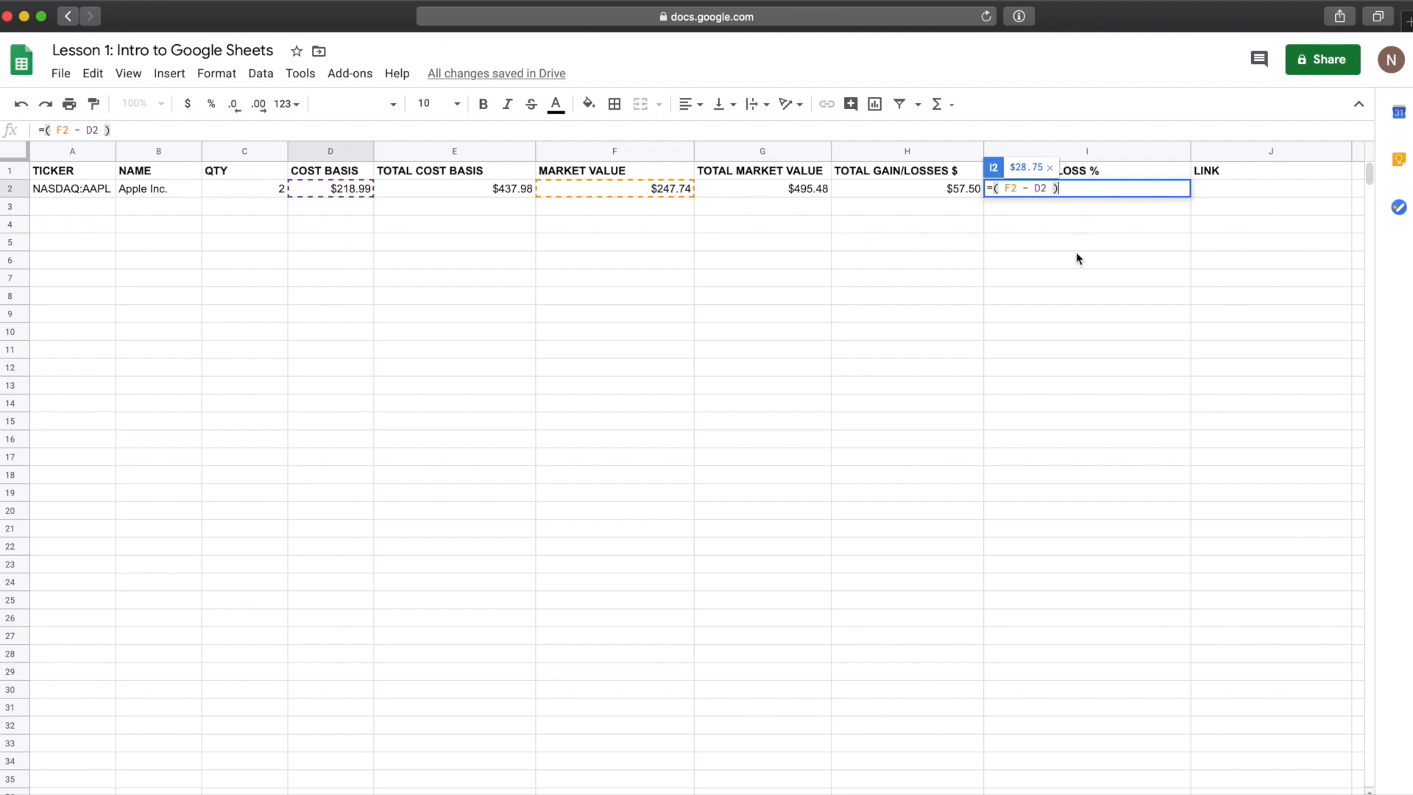
{"action": "type", "text": "/"}
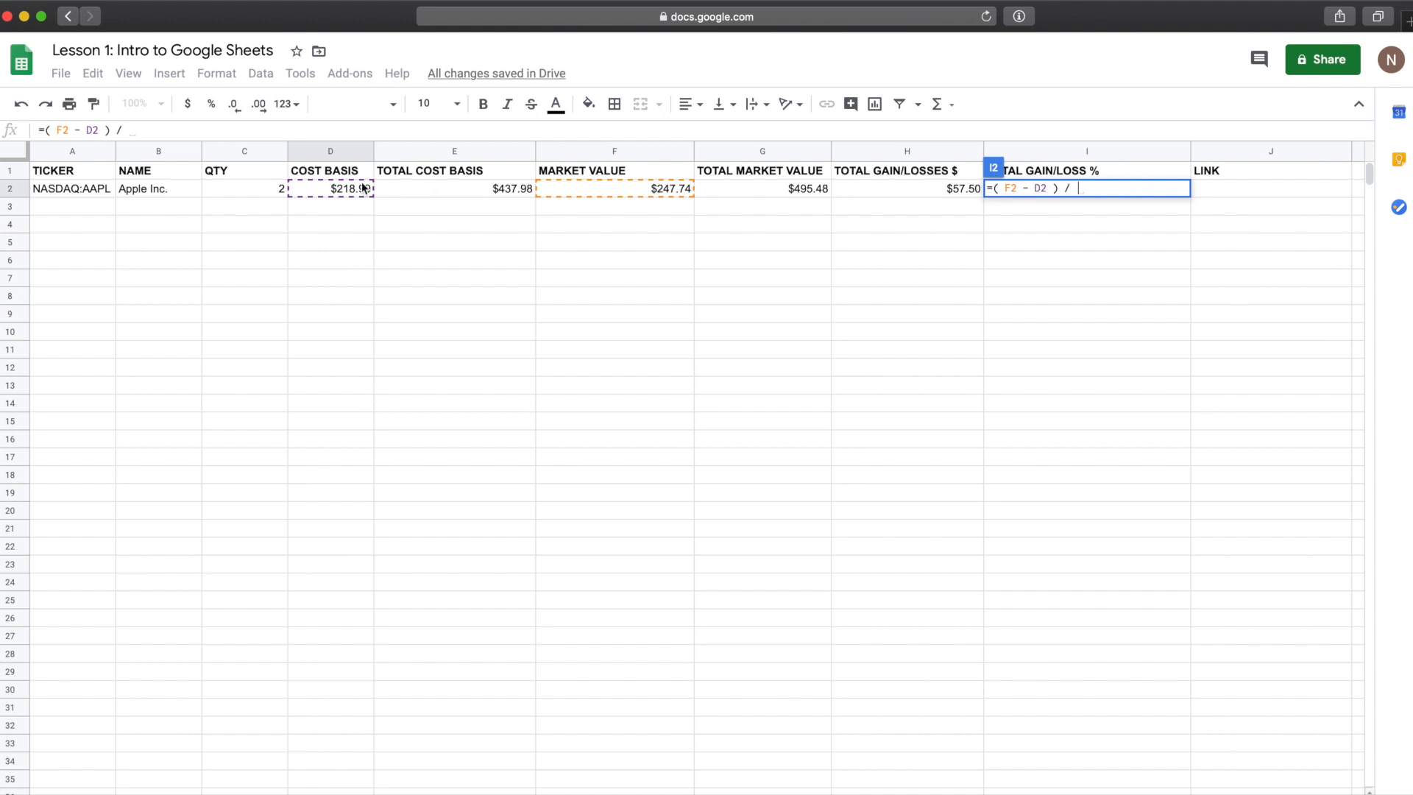
{"action": "left_click", "coordinate": [338, 188]}
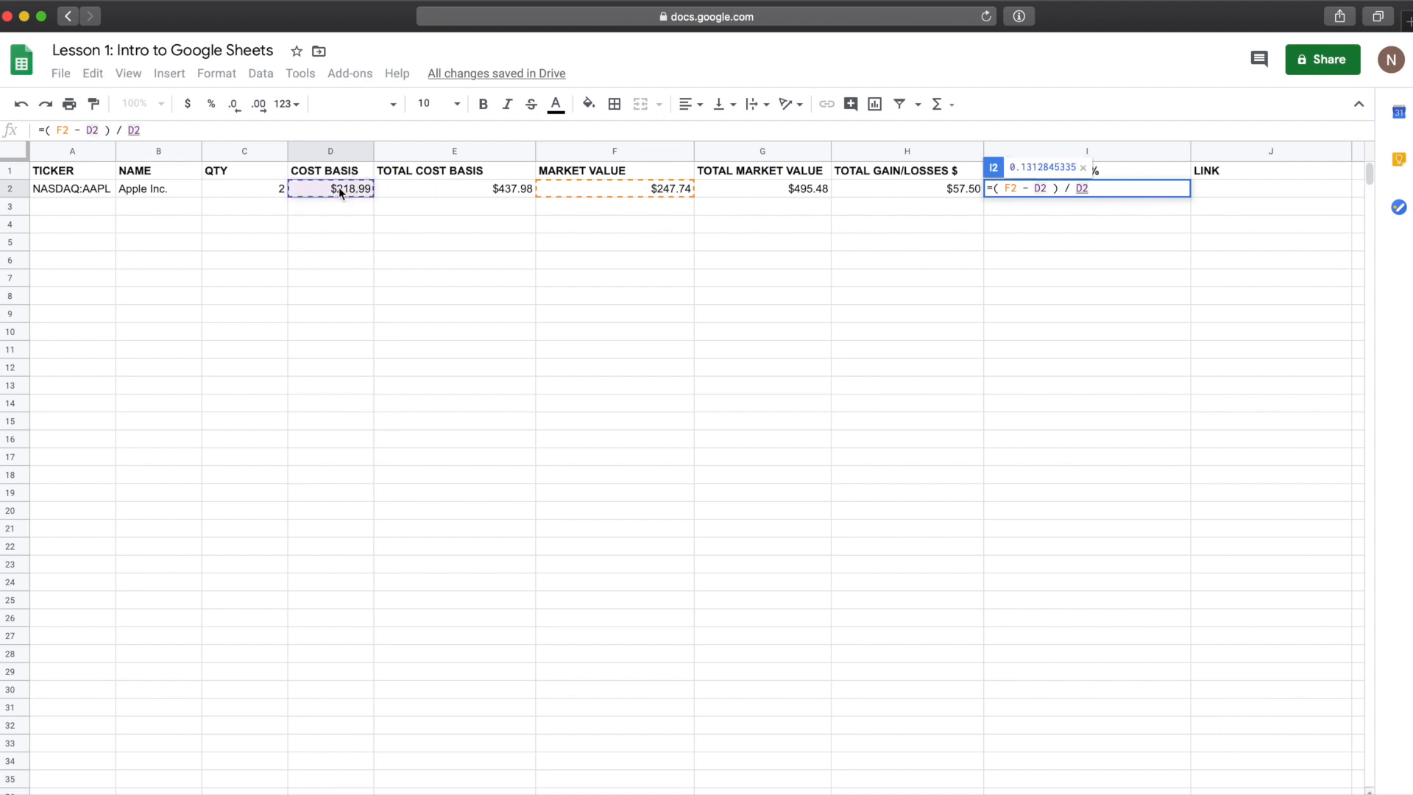
{"action": "key", "text": "Return"}
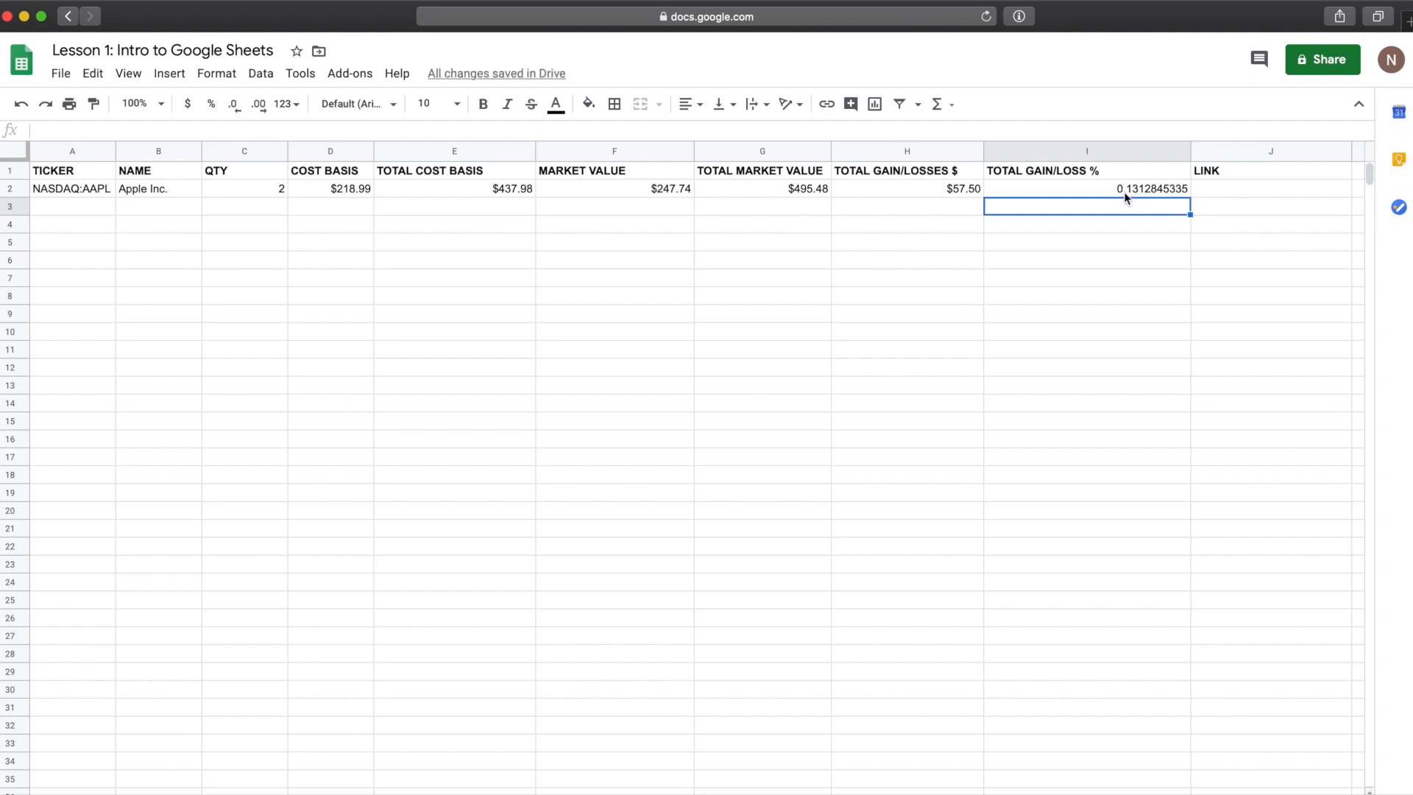
Step: Format the TOTAL GAIN/LOSS % cell as a percent and auto-fit the width of column I
{"action": "left_click", "coordinate": [1124, 193]}
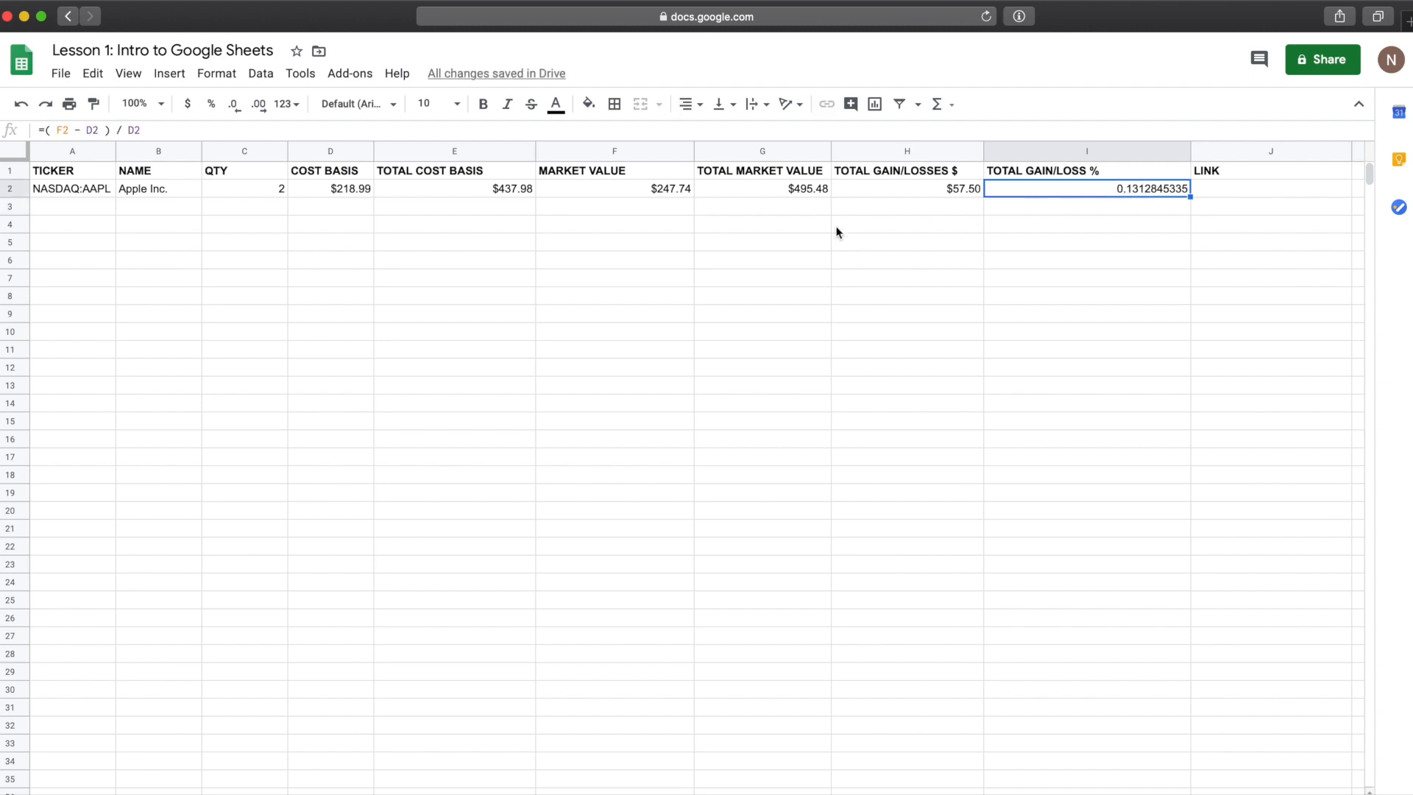
{"action": "left_click", "coordinate": [212, 109]}
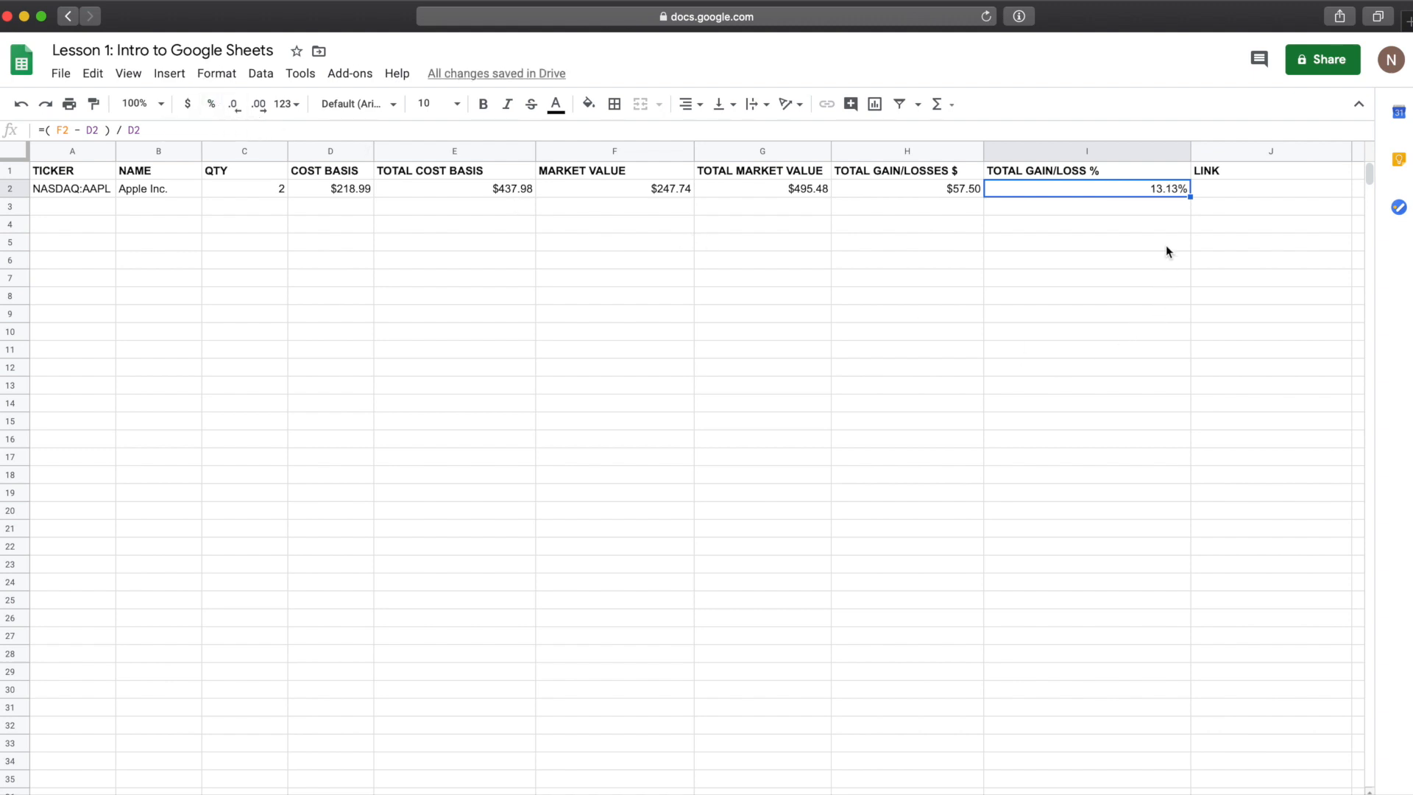
{"action": "left_click", "coordinate": [96, 190]}
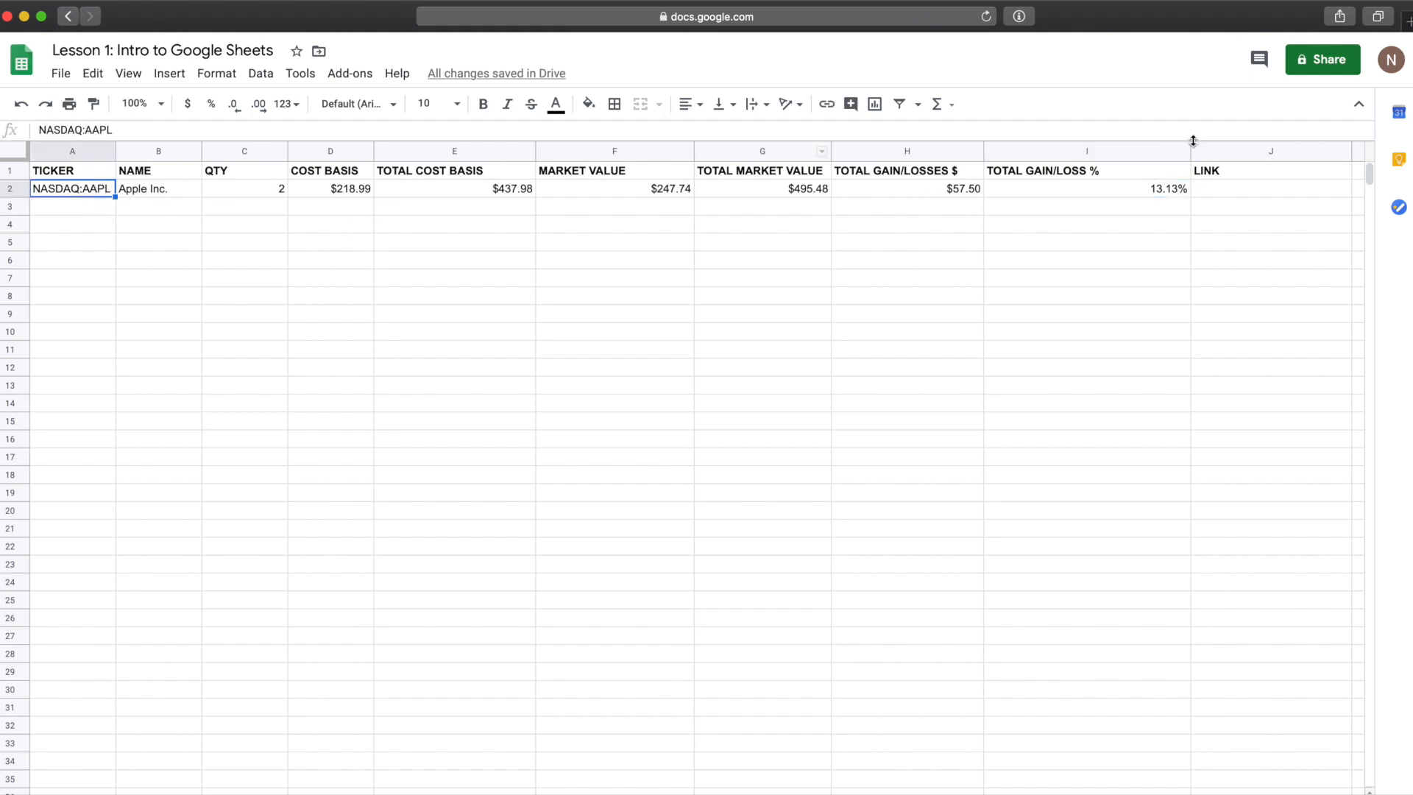
{"action": "left_click", "coordinate": [1155, 189]}
{"action": "double_click", "coordinate": [1190, 150]}
{"action": "left_click", "coordinate": [1143, 242]}
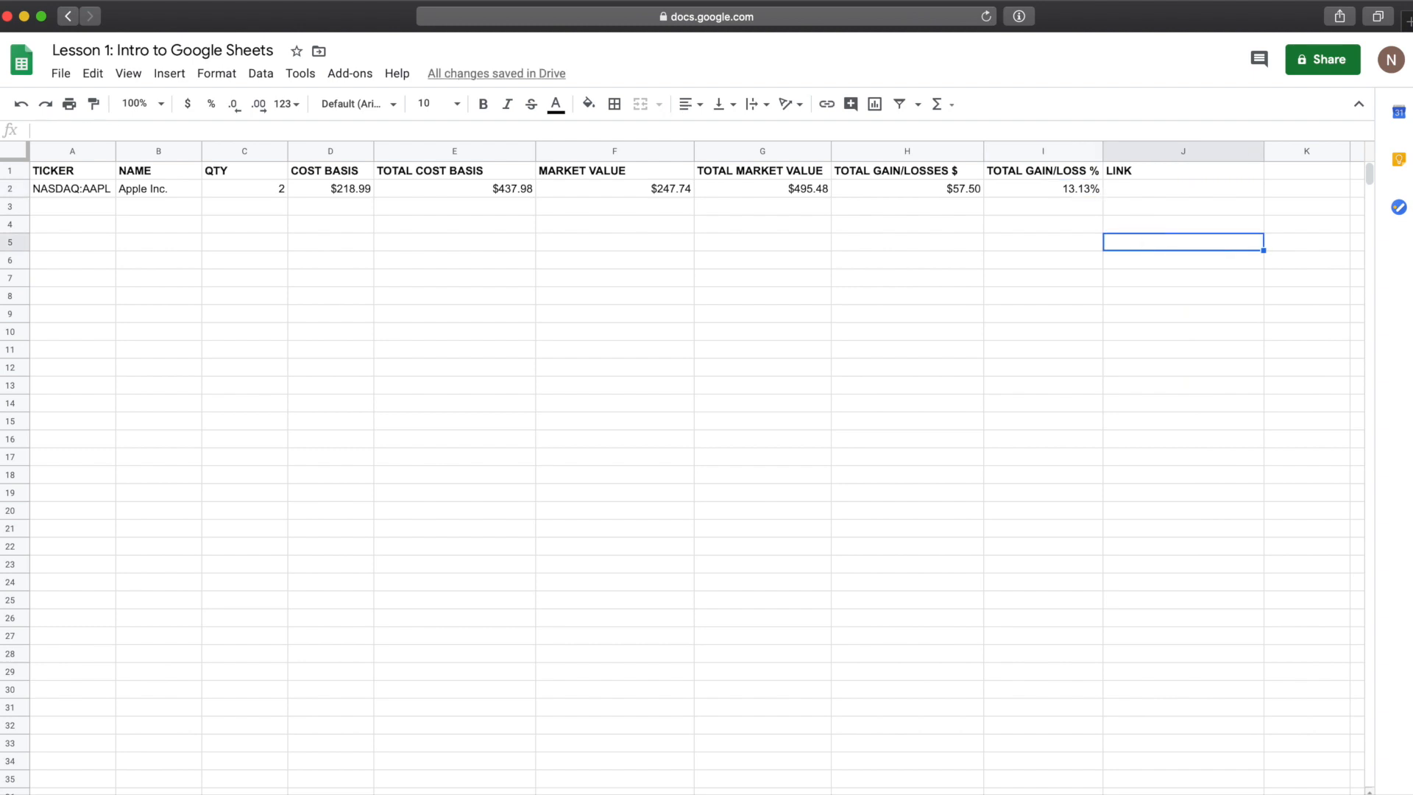
{"action": "left_click", "coordinate": [1127, 188]}
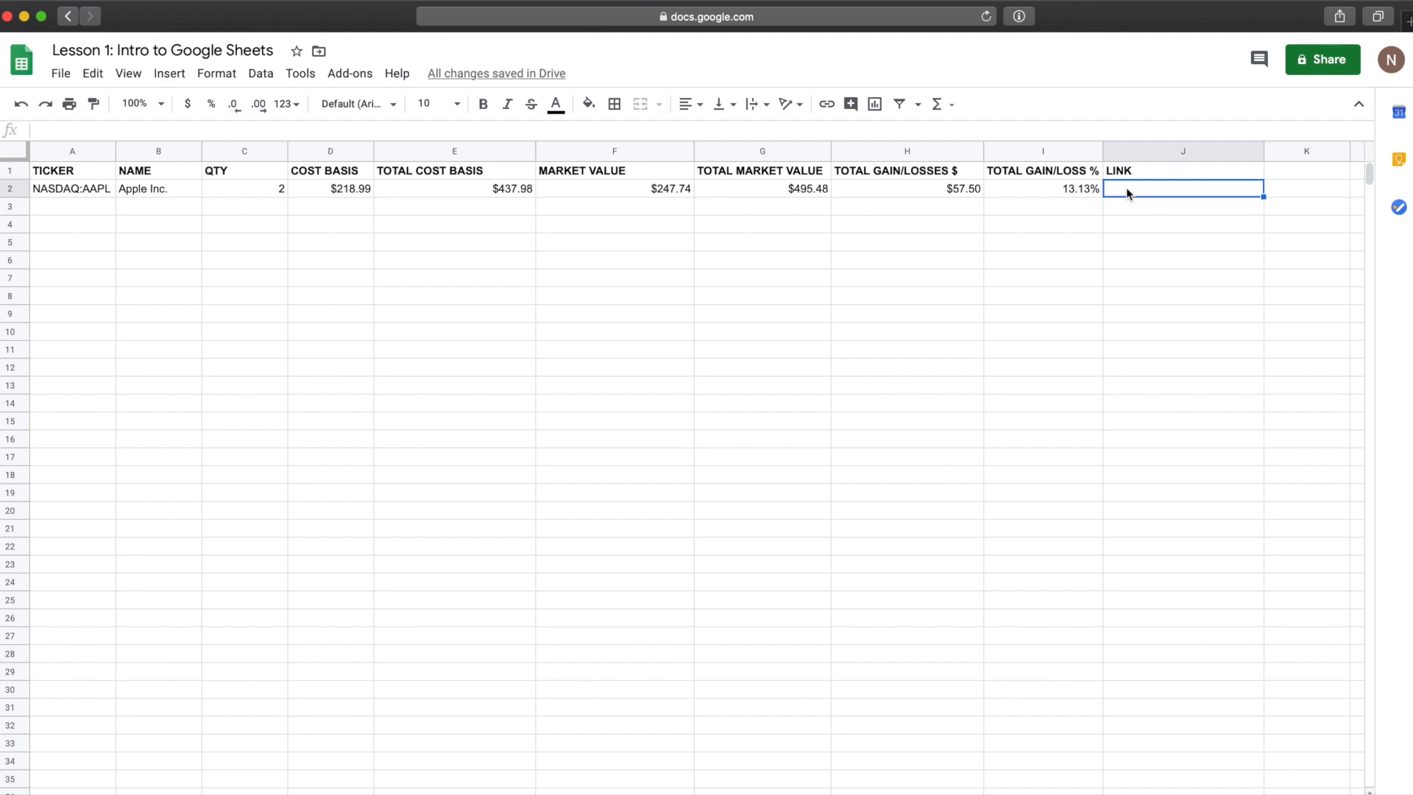
{"action": "key", "text": "Left"}
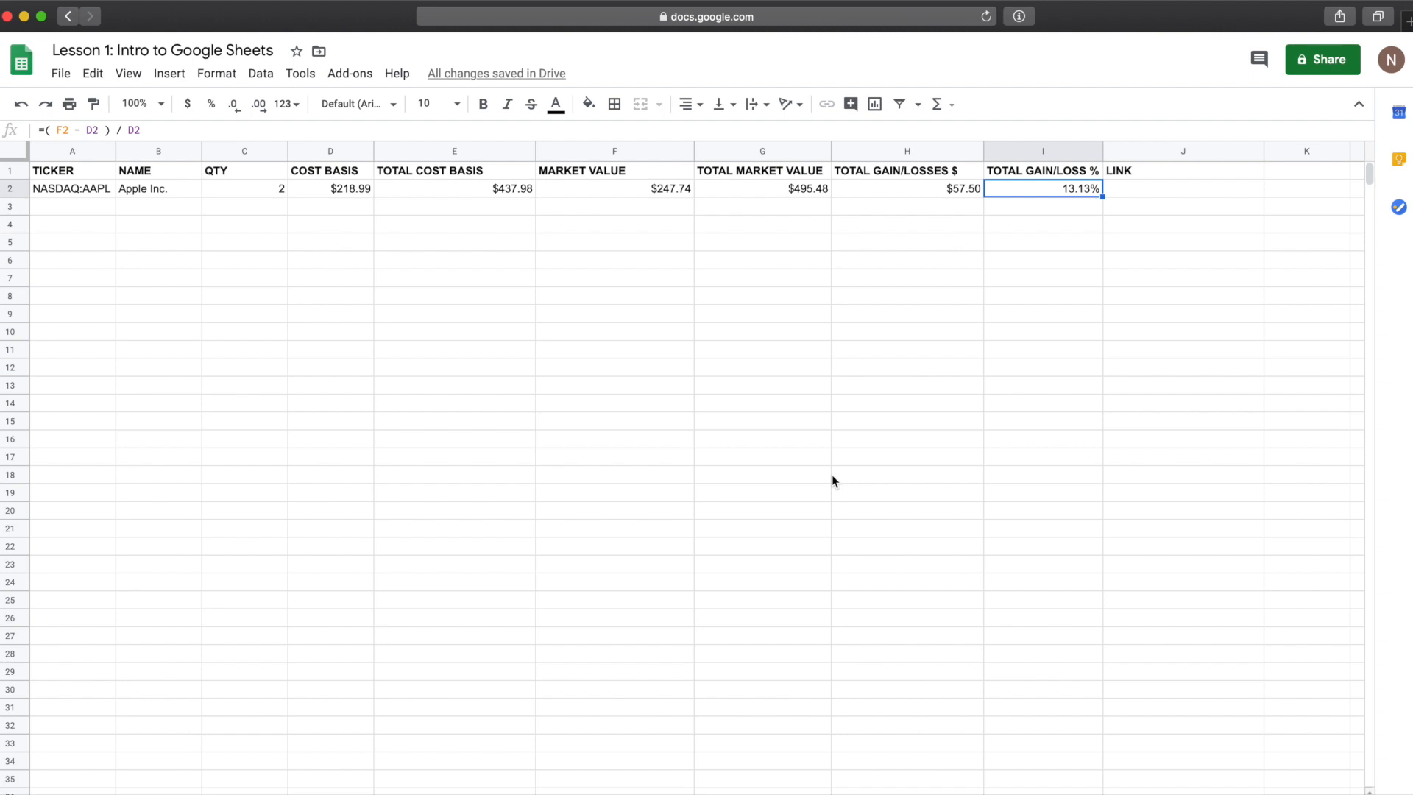
Step: Open a new browser tab, search google.com for APPLE STOCK and open its financial details page
{"action": "key", "text": "super+t"}
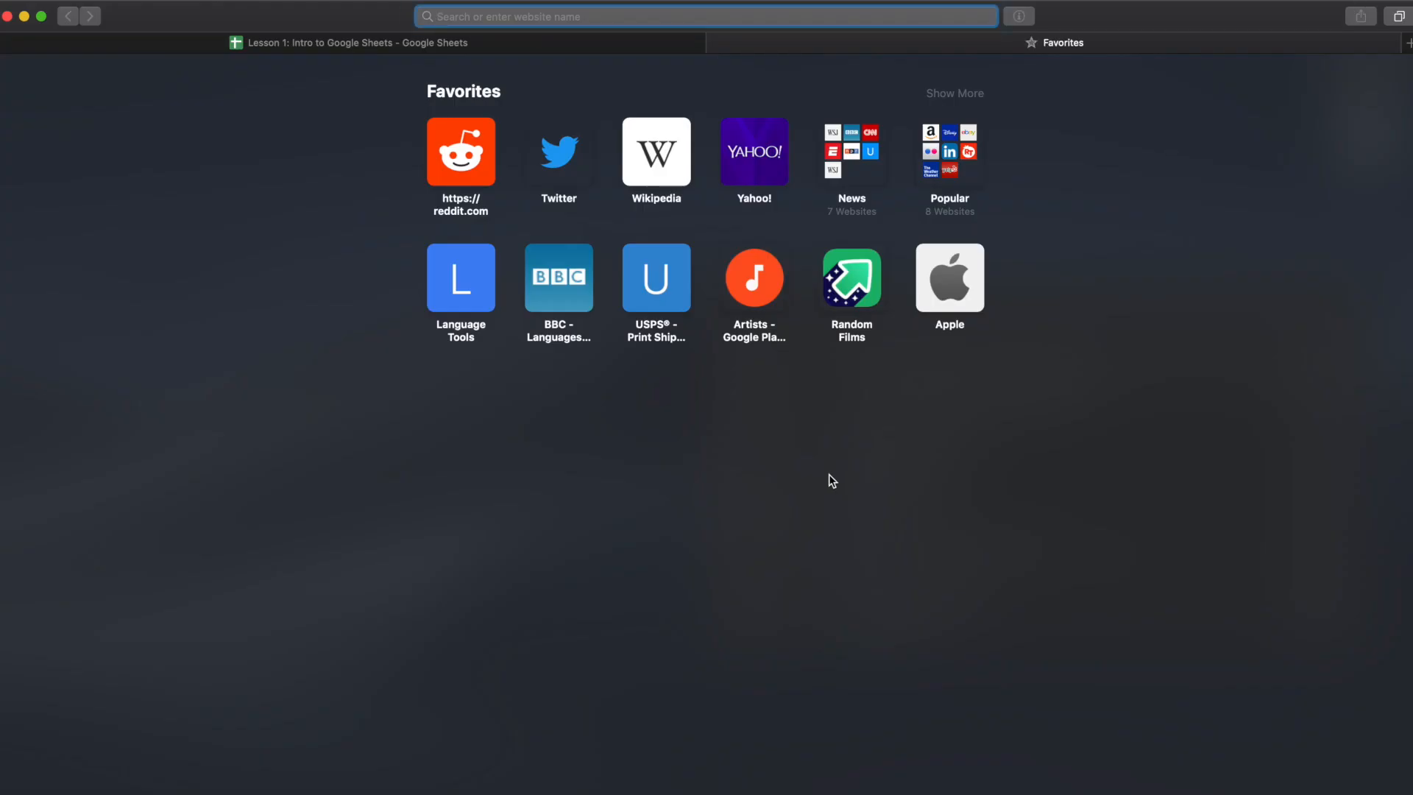
{"action": "type", "text": "GOOGLE.COM"}
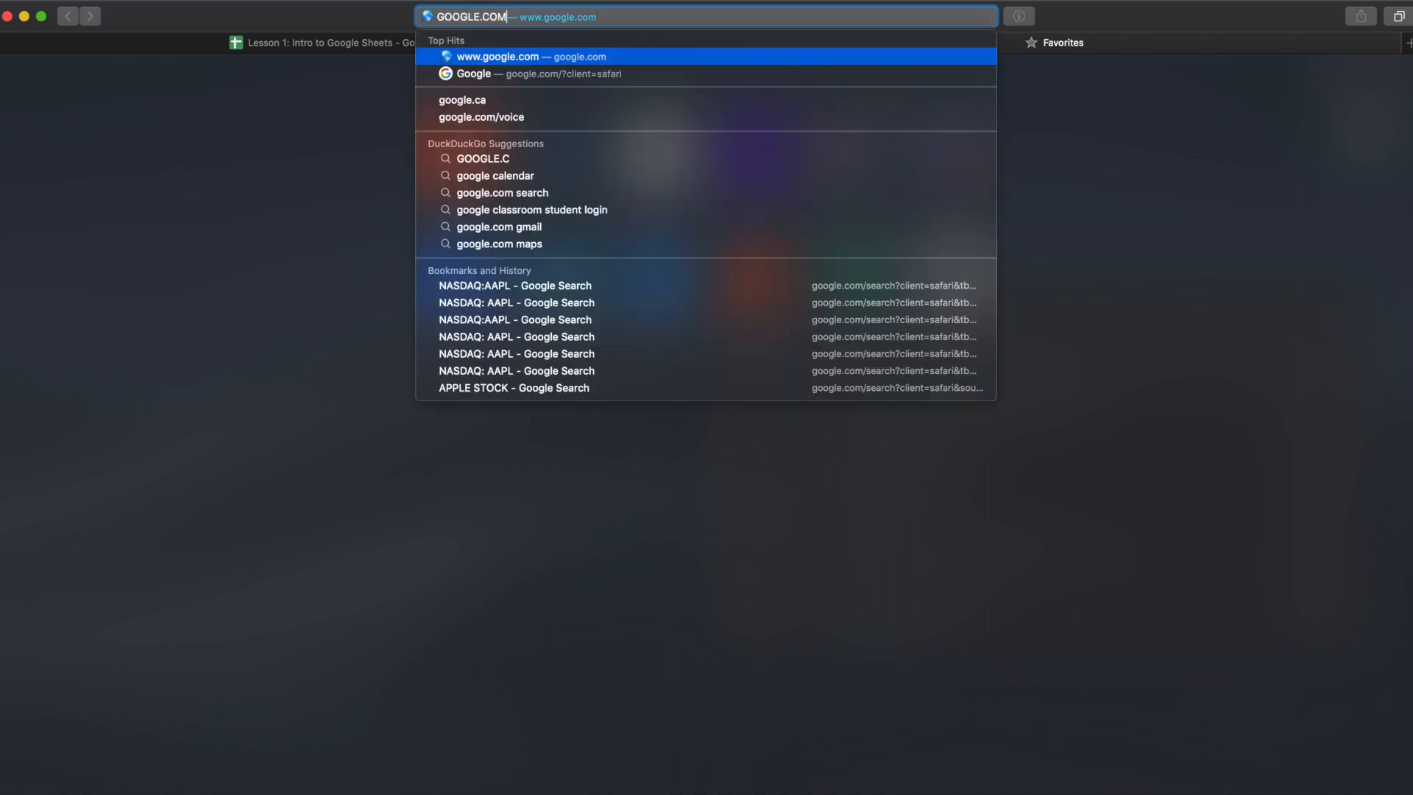
{"action": "key", "text": "Return"}
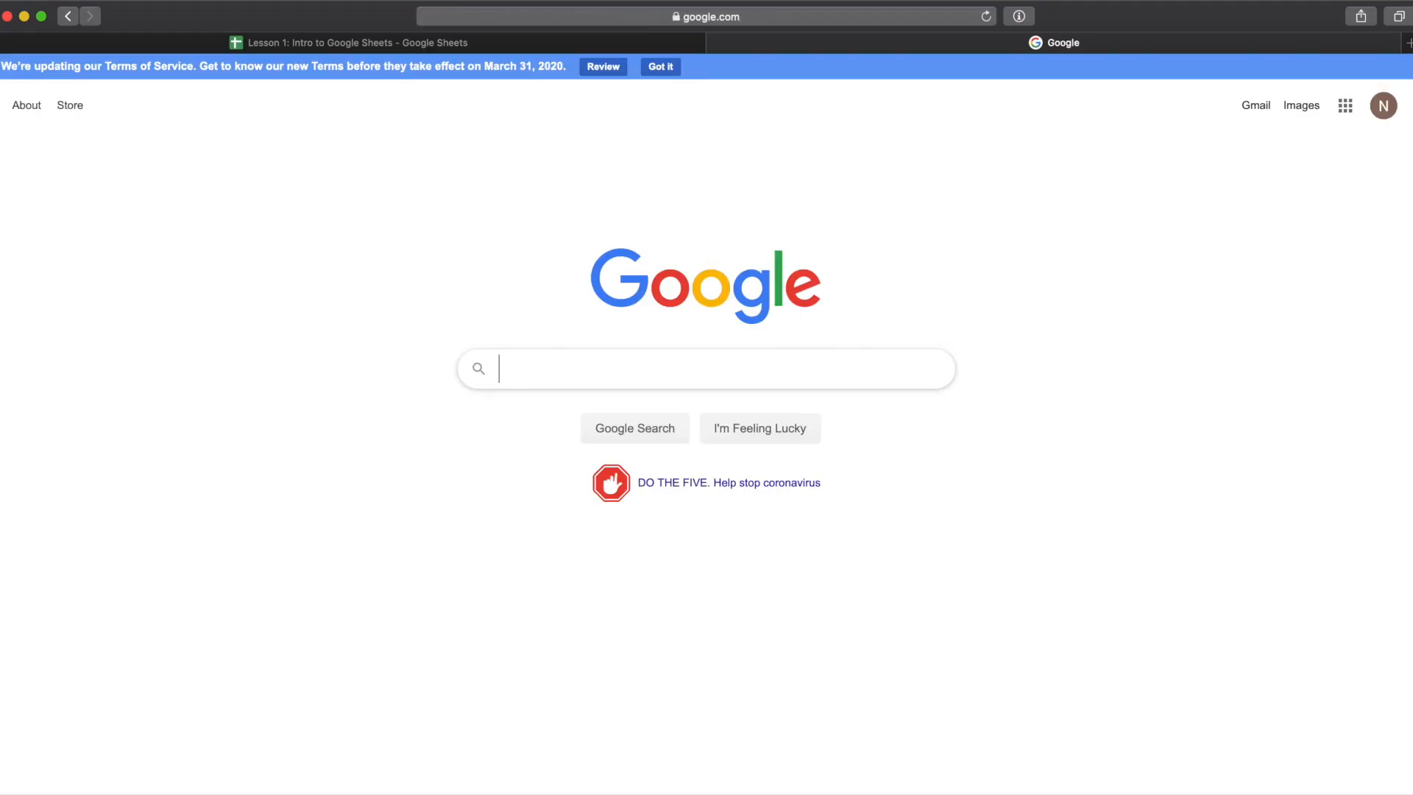
{"action": "type", "text": "APPLE STOCK"}
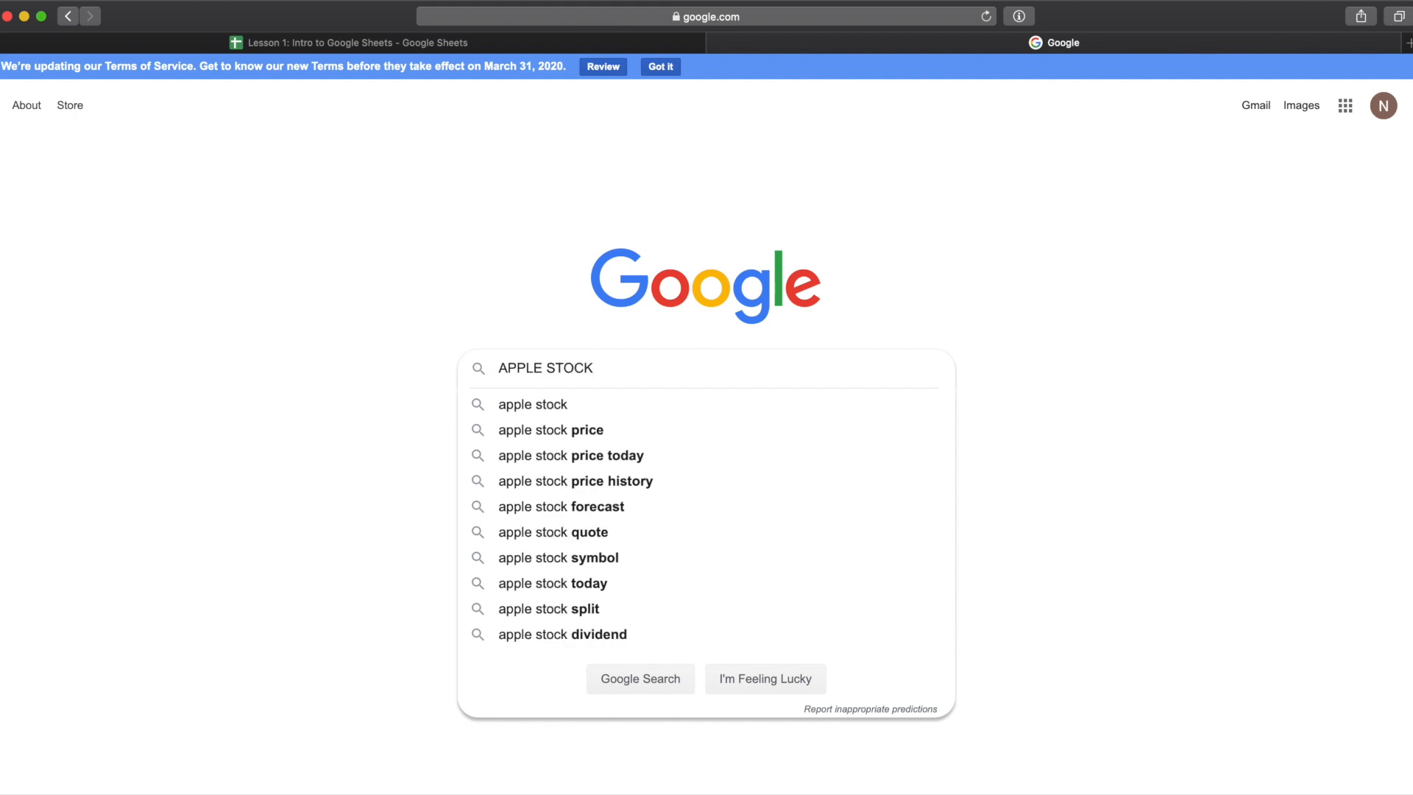
{"action": "key", "text": "Return"}
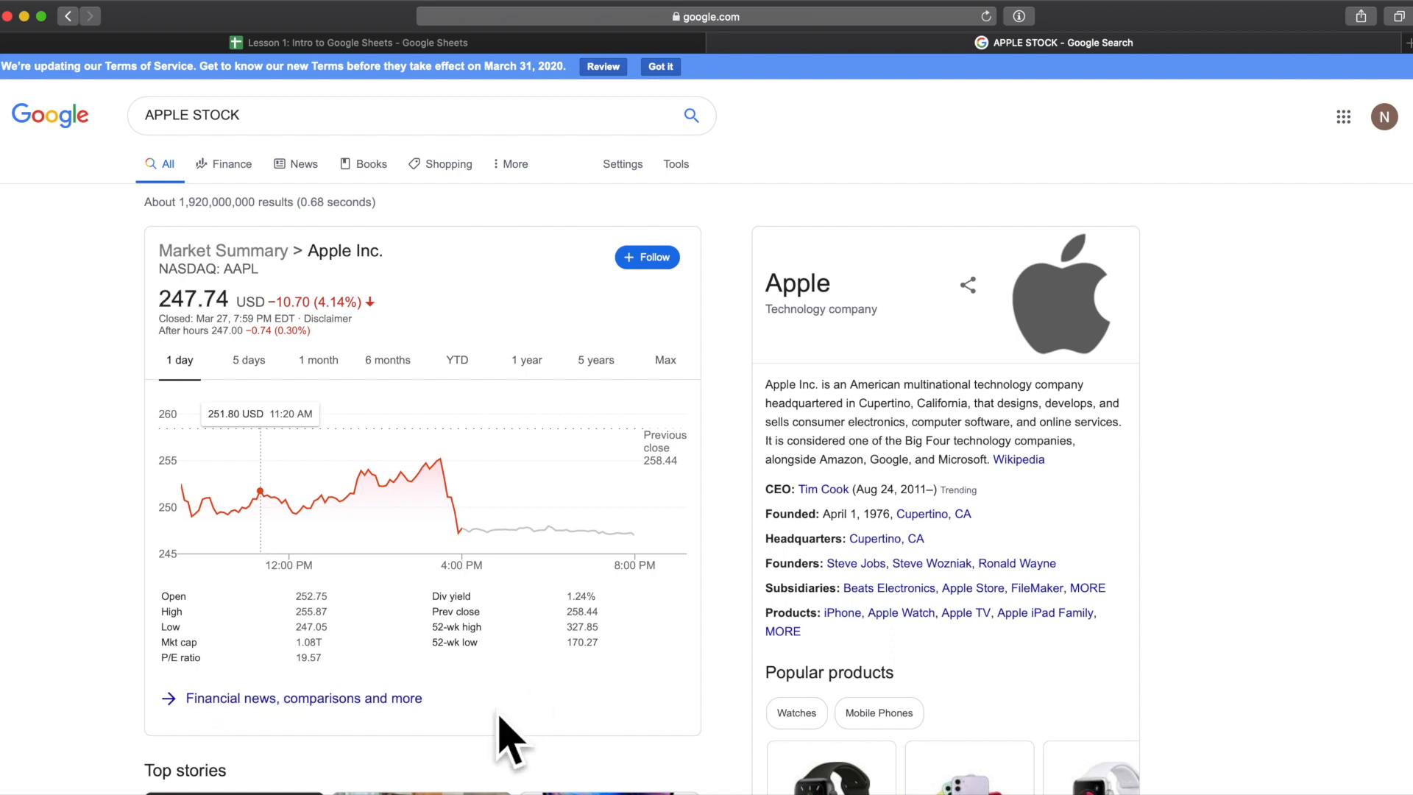
{"action": "left_click", "coordinate": [375, 705]}
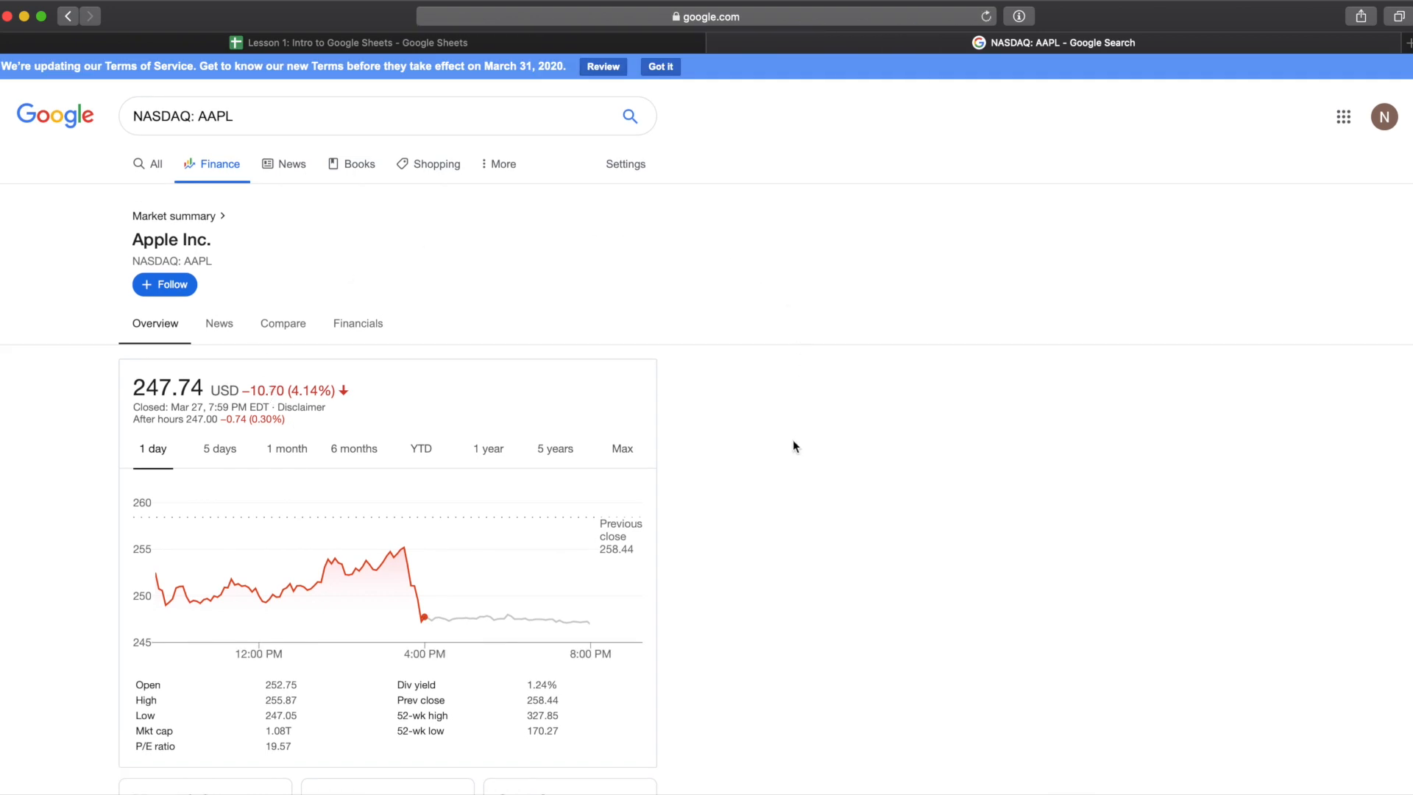
Step: Examine the NASDAQ: AAPL finance page, switching the price chart across time ranges and scrolling through its sections
{"action": "scroll", "coordinate": [793, 444], "scroll_direction": "down", "scroll_amount": 2}
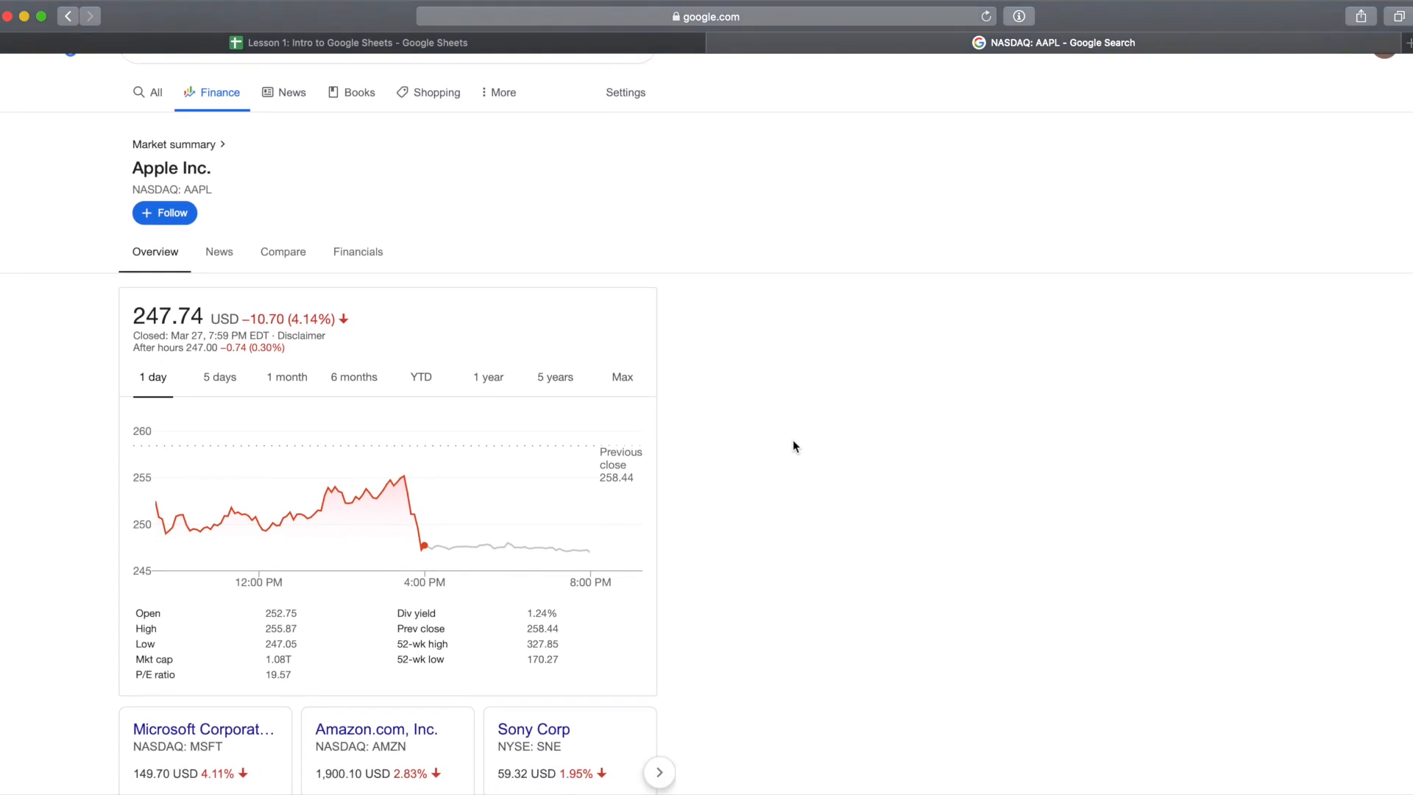
{"action": "scroll", "coordinate": [792, 439], "scroll_direction": "down", "scroll_amount": 1}
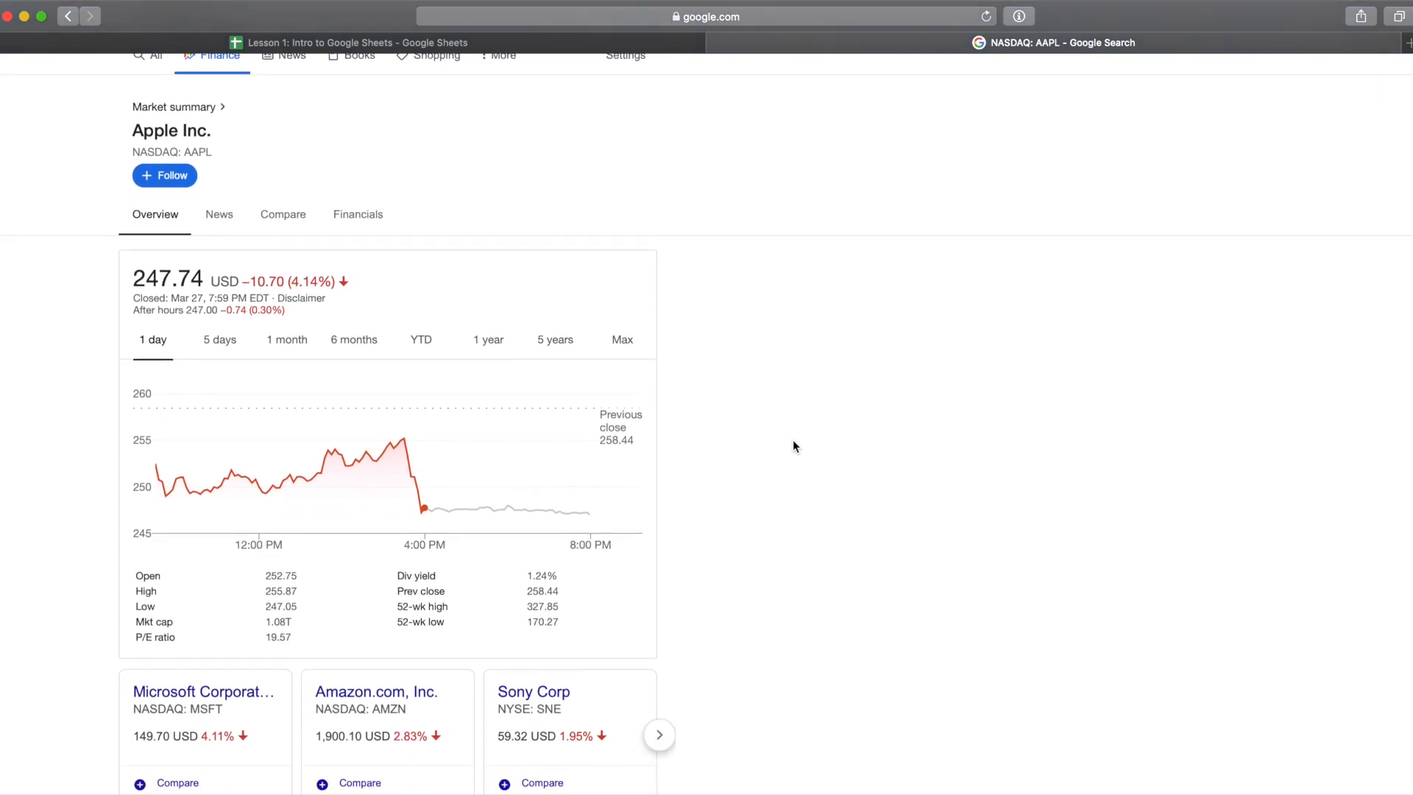
{"action": "scroll", "coordinate": [408, 123], "scroll_direction": "up", "scroll_amount": 2}
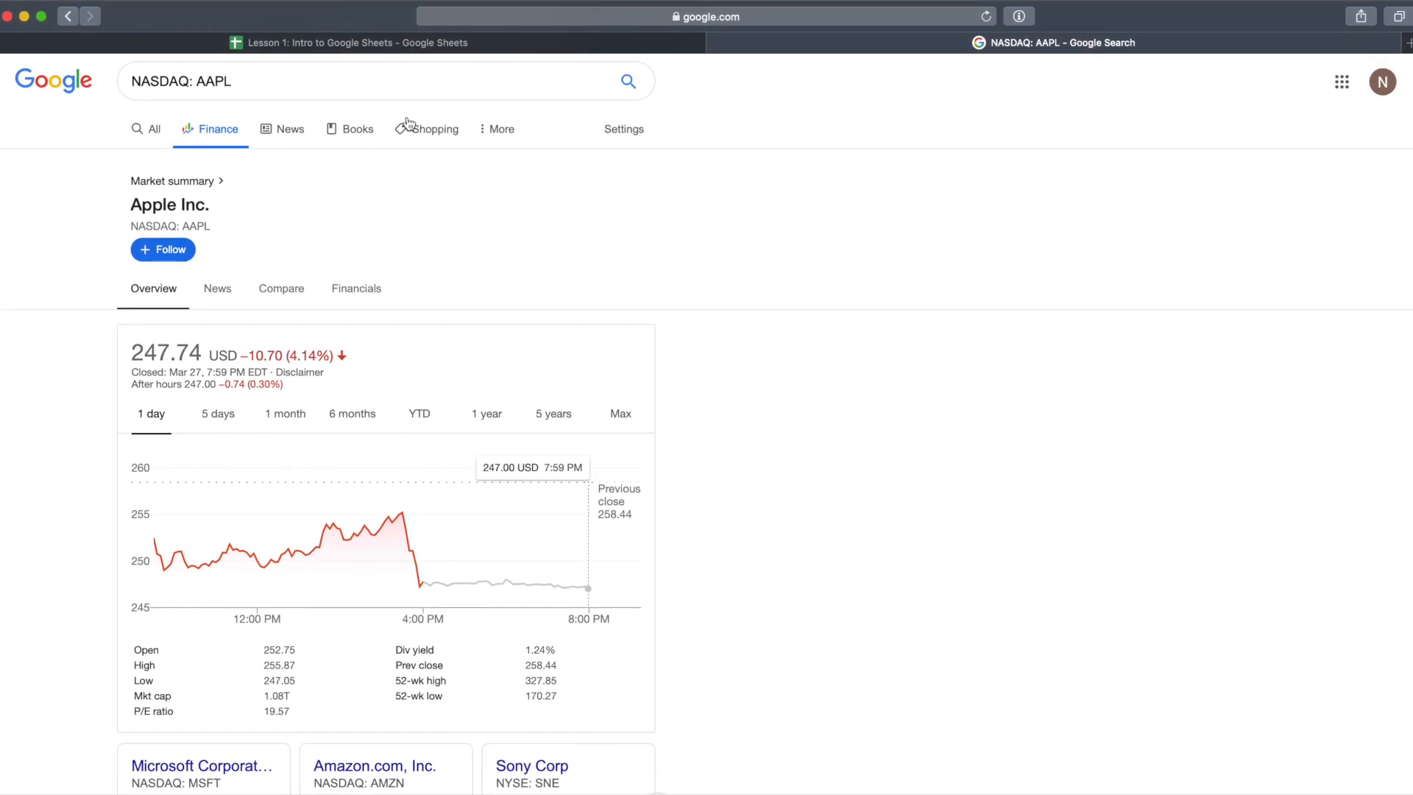
{"action": "scroll", "coordinate": [742, 359], "scroll_direction": "down", "scroll_amount": 6}
{"action": "scroll", "coordinate": [741, 360], "scroll_direction": "down", "scroll_amount": 2}
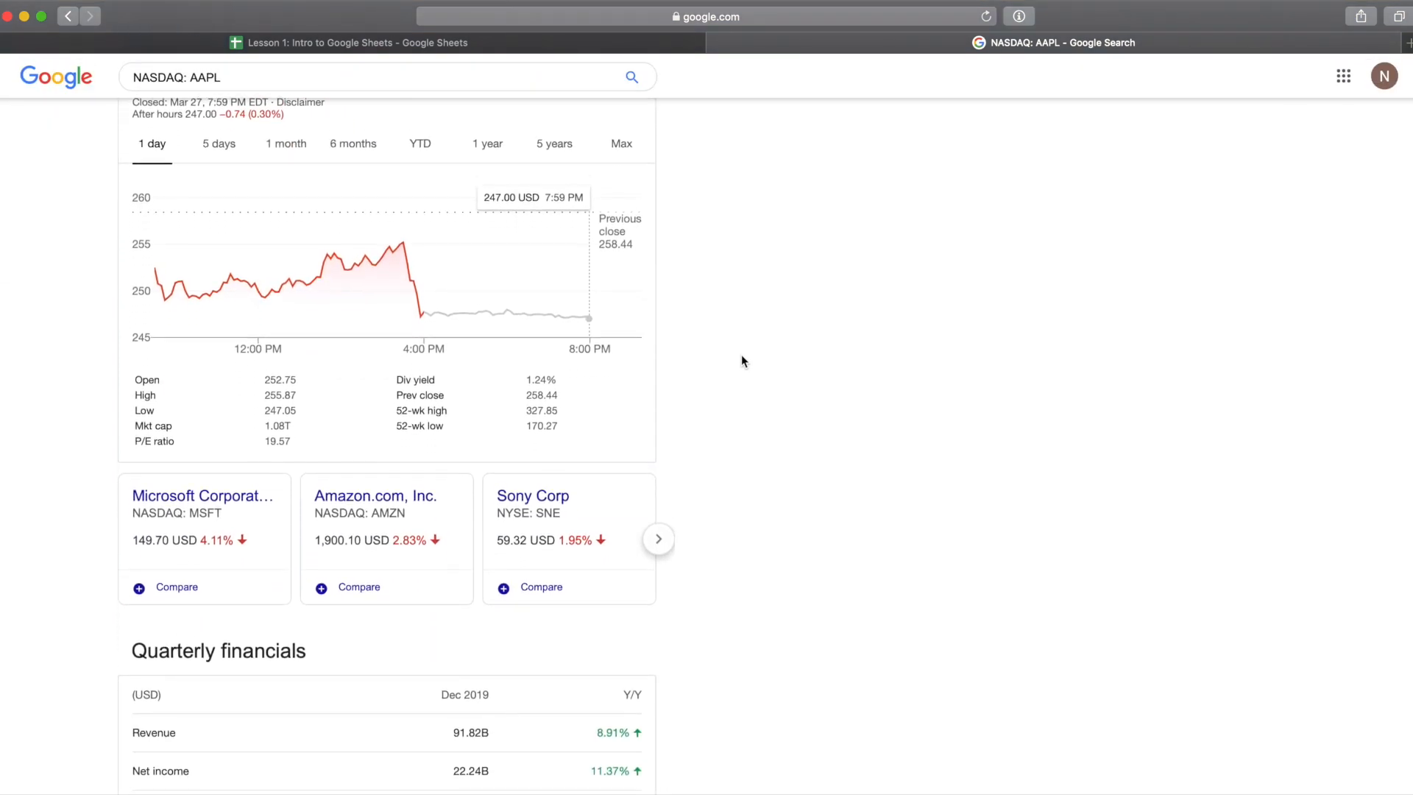
{"action": "scroll", "coordinate": [742, 360], "scroll_direction": "up", "scroll_amount": 2}
{"action": "left_click", "coordinate": [353, 196]}
{"action": "left_click", "coordinate": [416, 203]}
{"action": "left_click", "coordinate": [471, 211]}
{"action": "left_click", "coordinate": [553, 204]}
{"action": "left_click", "coordinate": [613, 205]}
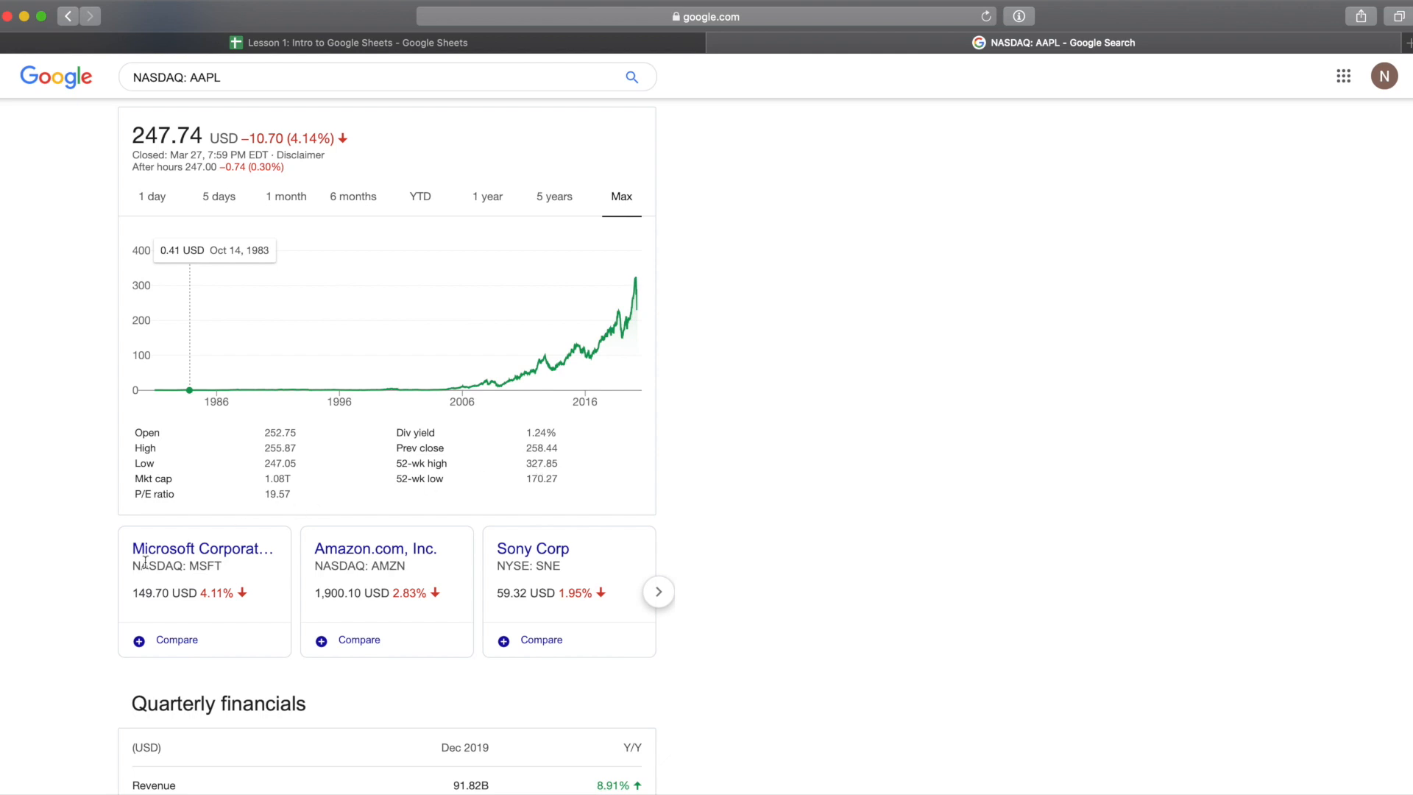
{"action": "scroll", "coordinate": [153, 521], "scroll_direction": "down", "scroll_amount": 3}
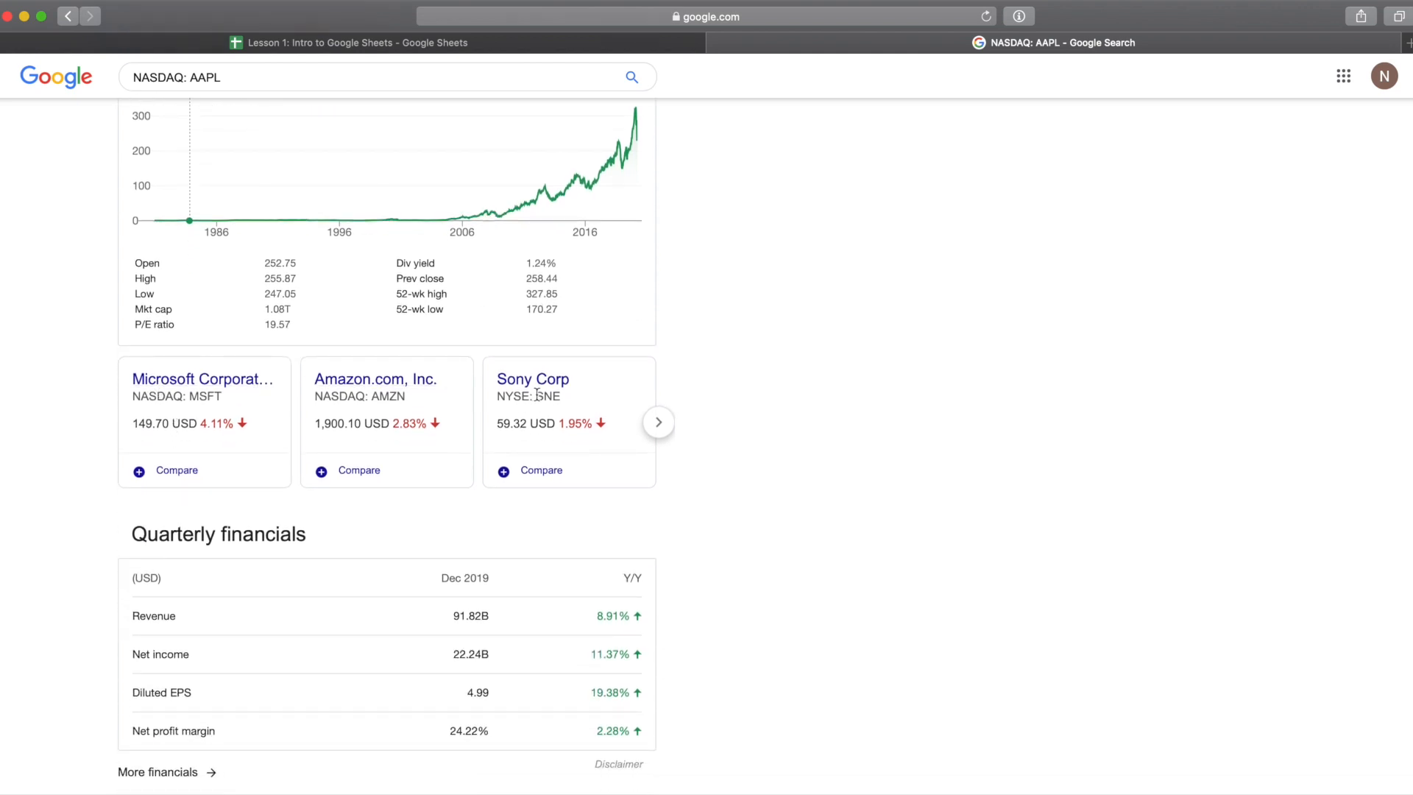
{"action": "scroll", "coordinate": [538, 395], "scroll_direction": "down", "scroll_amount": 3}
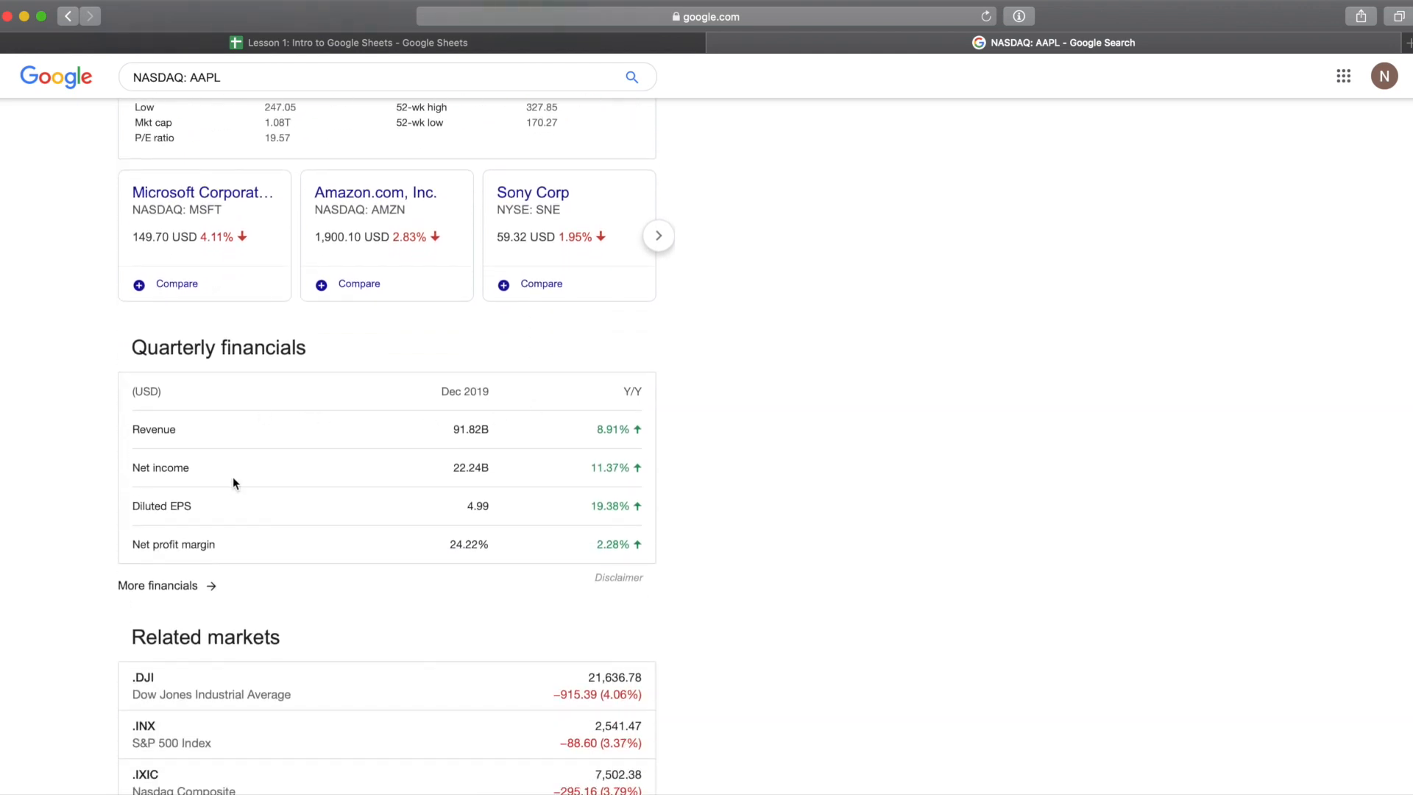
{"action": "scroll", "coordinate": [233, 489], "scroll_direction": "down", "scroll_amount": 4}
{"action": "scroll", "coordinate": [376, 549], "scroll_direction": "down", "scroll_amount": 3}
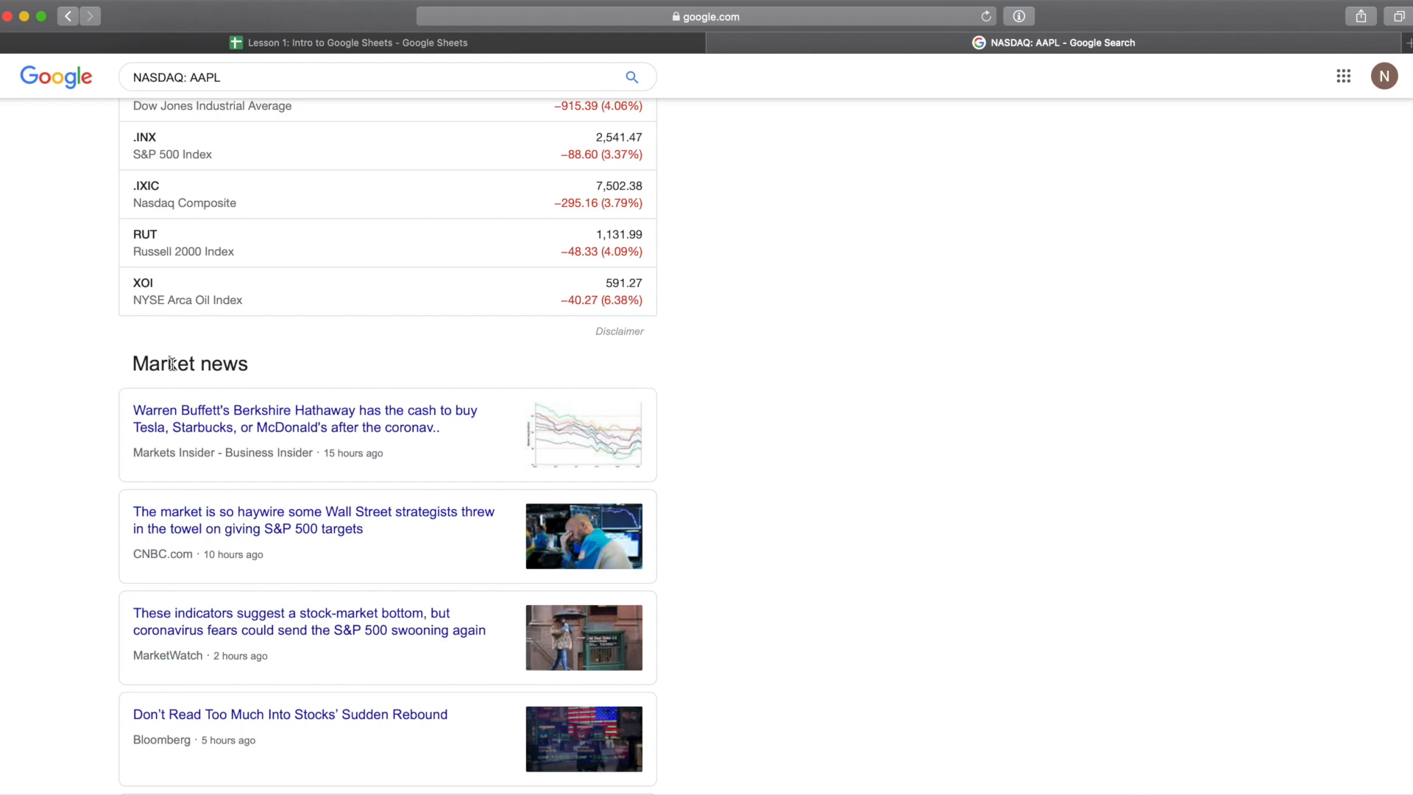
{"action": "scroll", "coordinate": [171, 363], "scroll_direction": "up", "scroll_amount": 10}
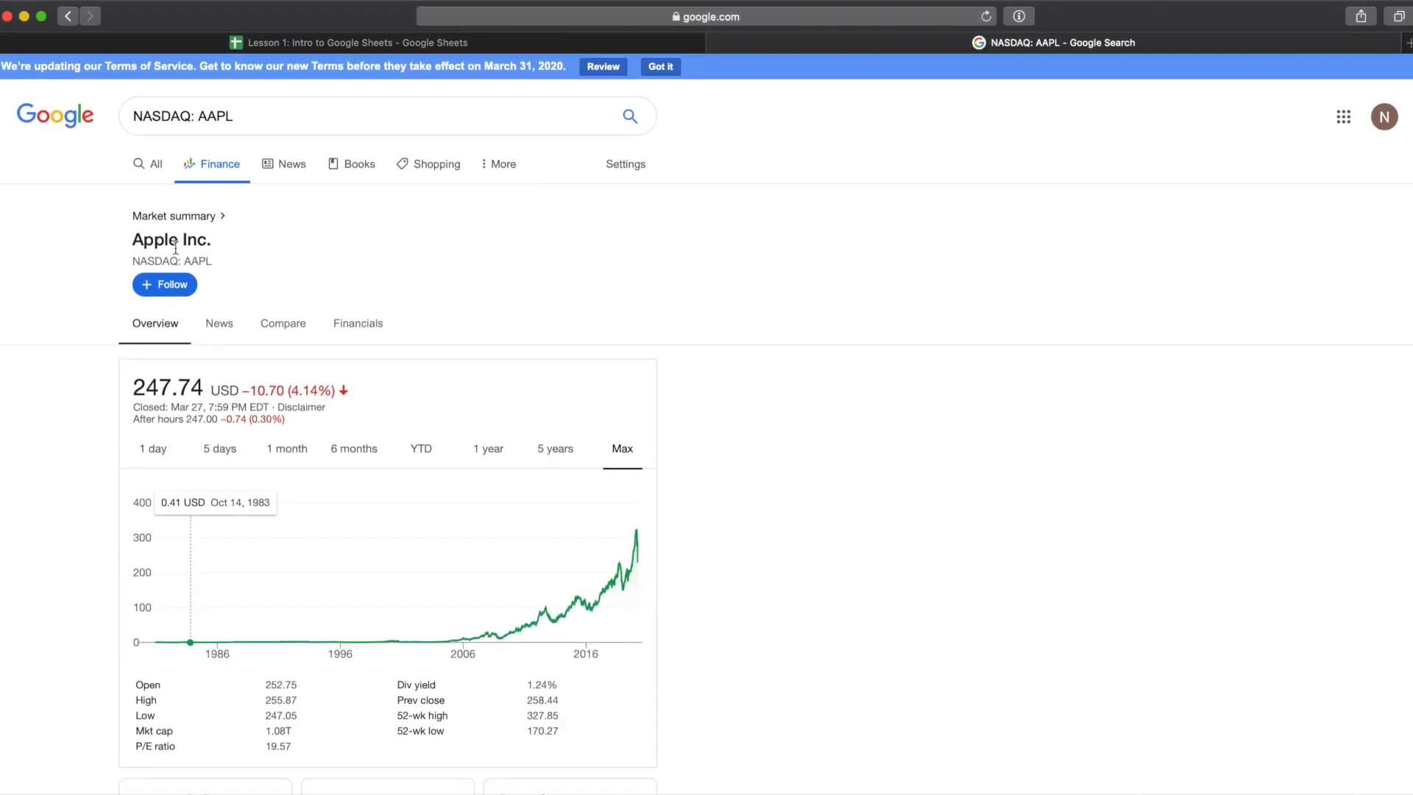
{"action": "left_click", "coordinate": [592, 16]}
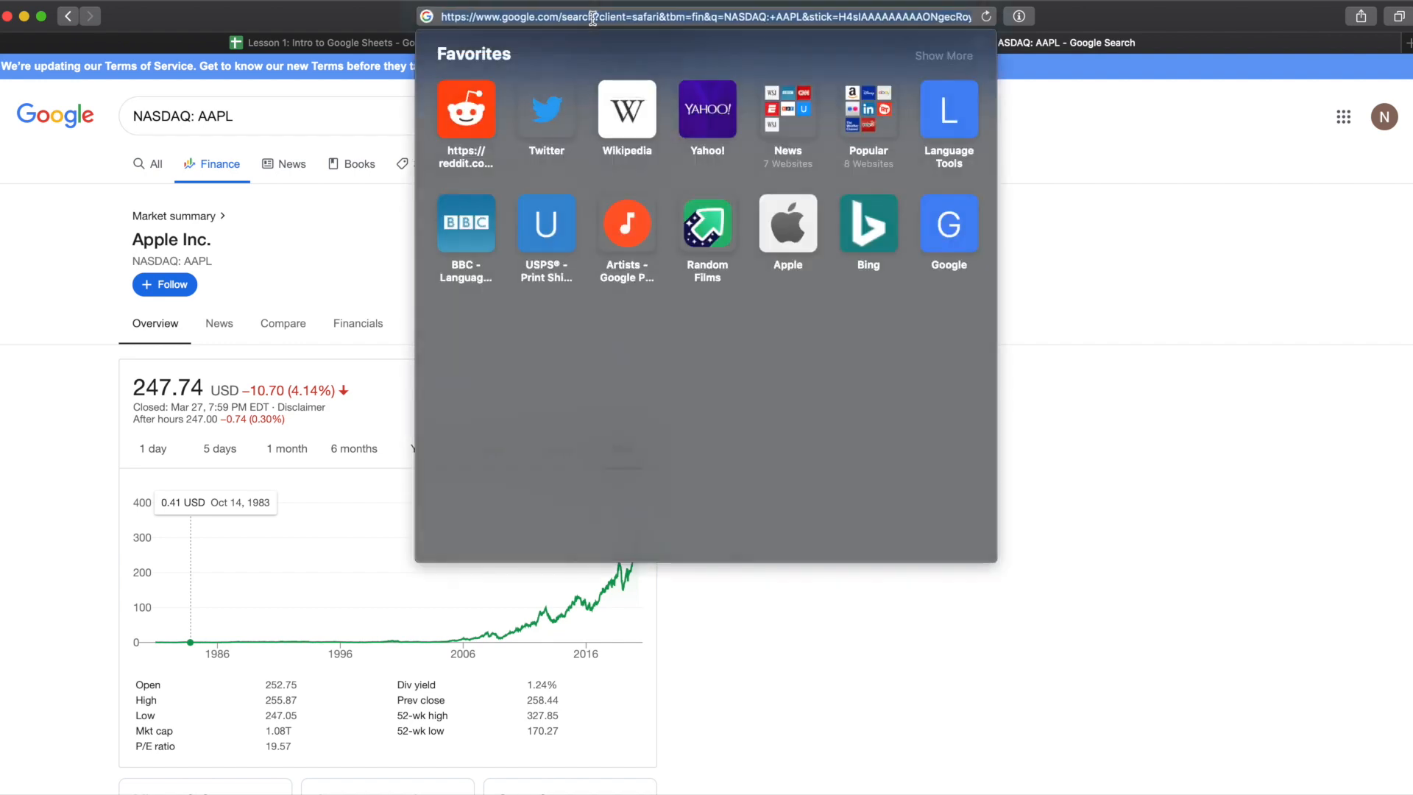
{"action": "left_click", "coordinate": [377, 240]}
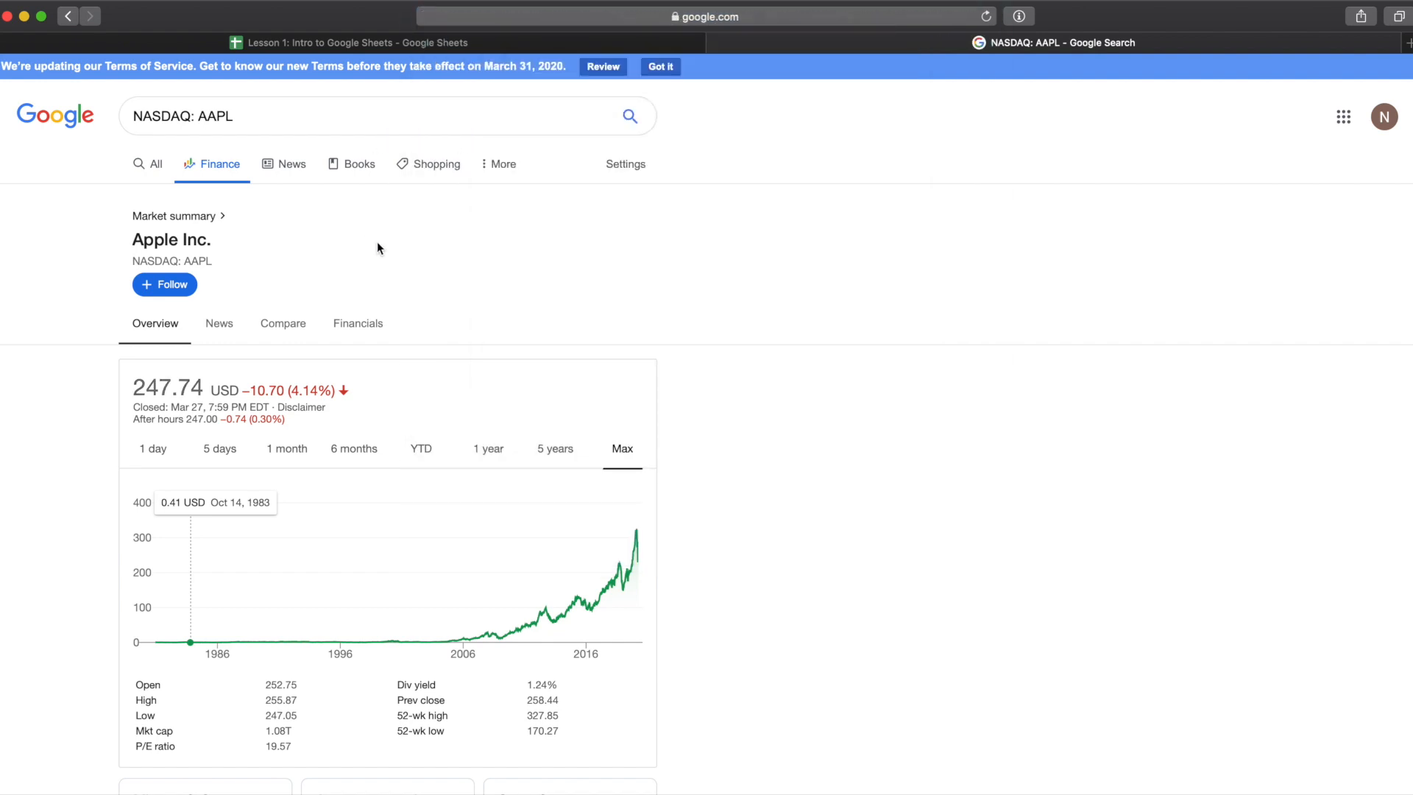
Step: Copy the Apple finance page's full URL from the browser address bar
{"action": "left_click", "coordinate": [733, 17]}
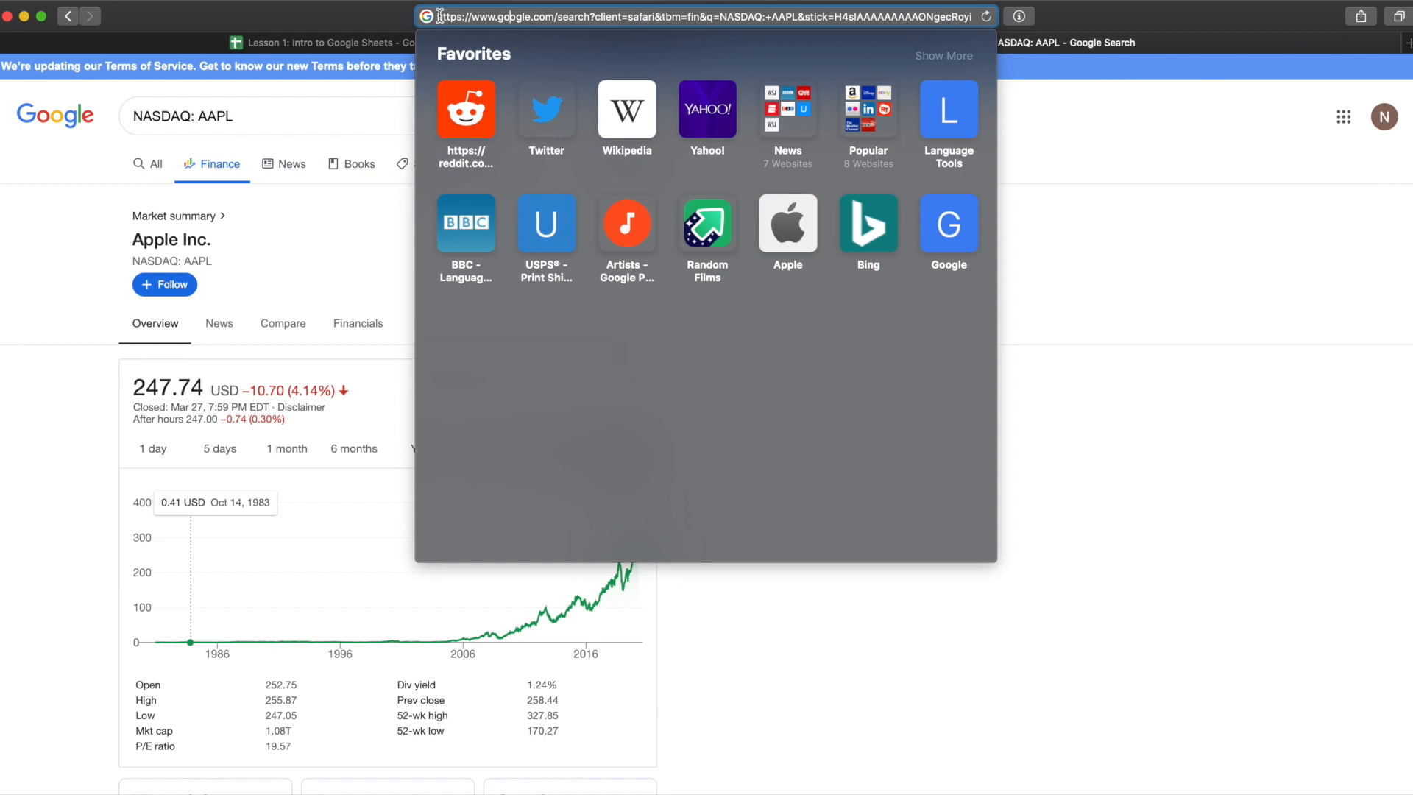
{"action": "left_click_drag", "start_coordinate": [439, 16], "coordinate": [795, 16]}
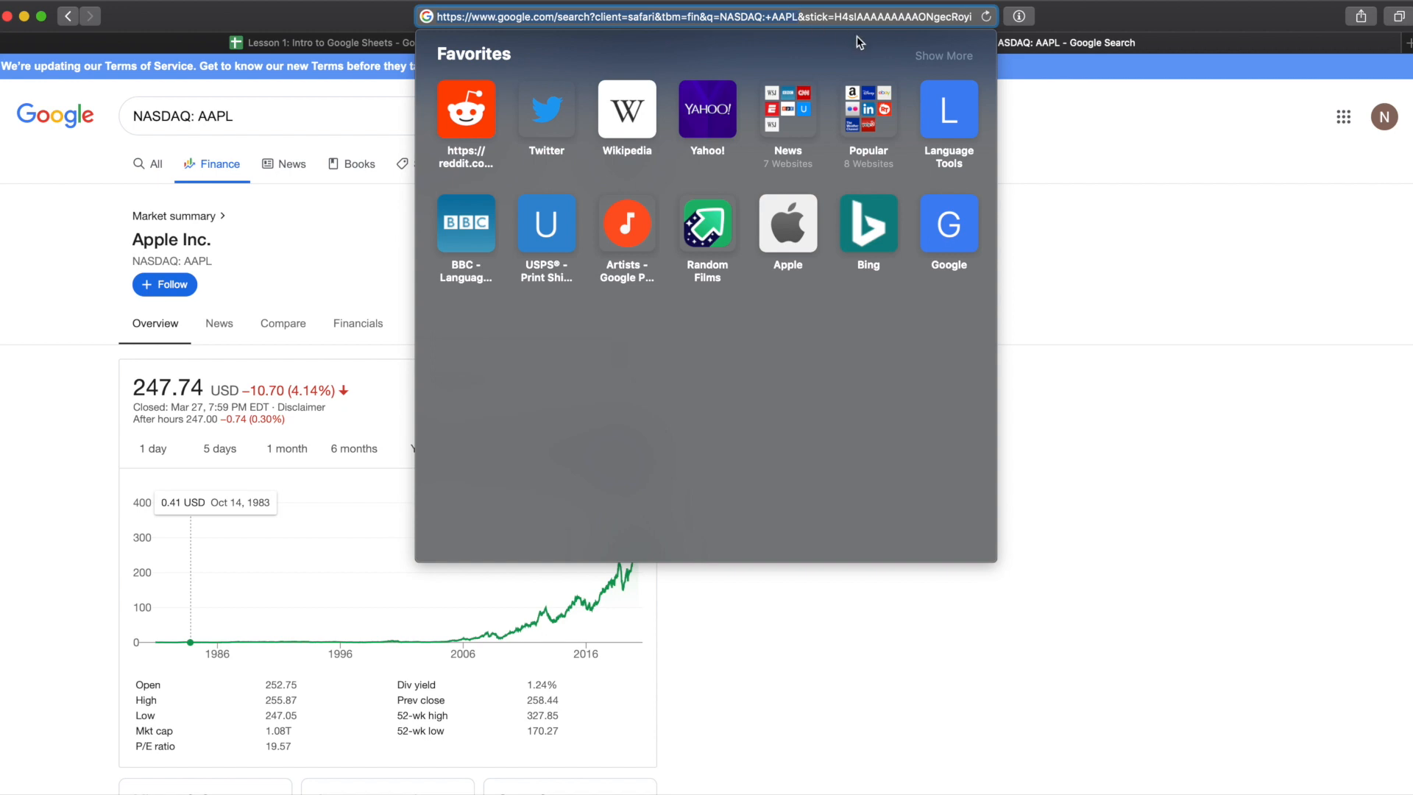
{"action": "right_click", "coordinate": [762, 11]}
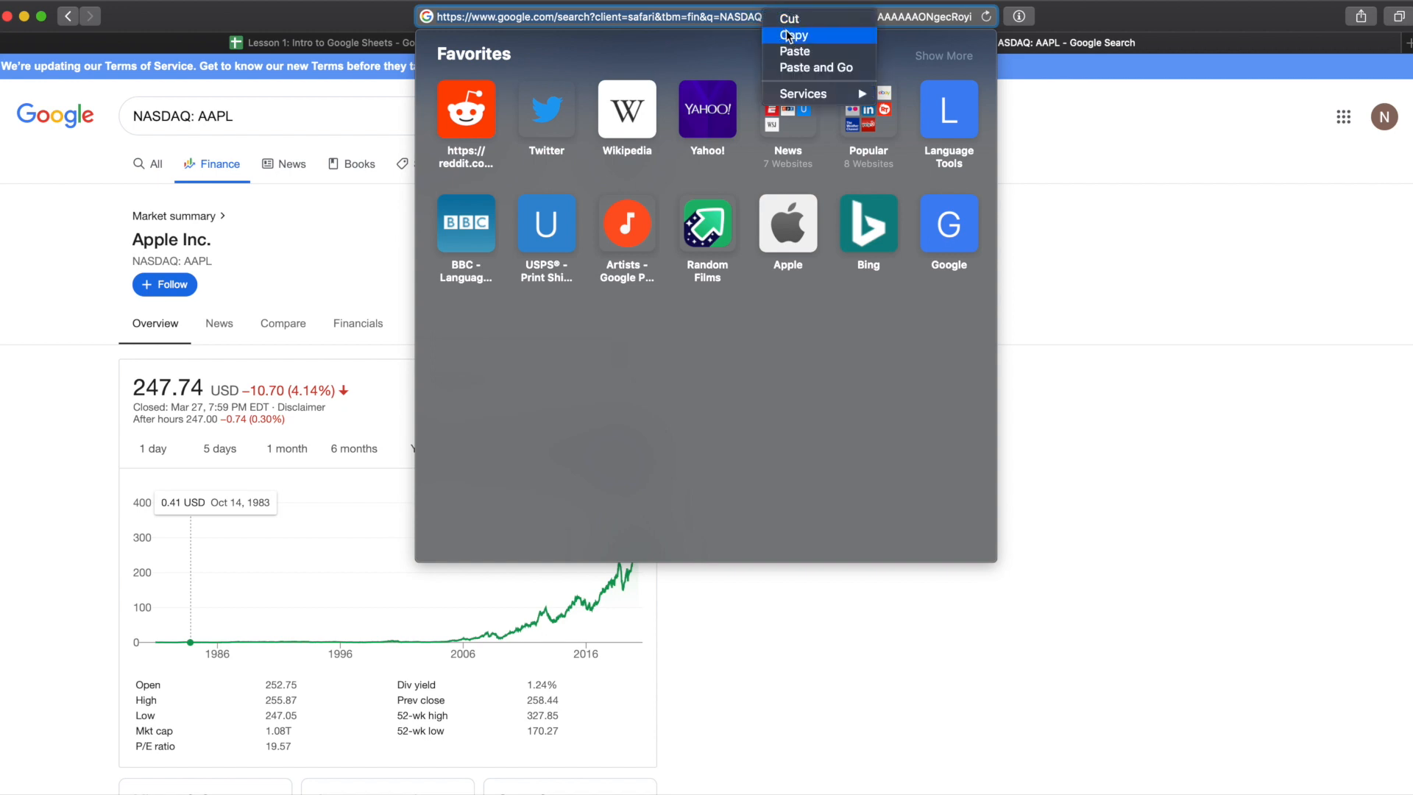
{"action": "left_click", "coordinate": [791, 35]}
{"action": "left_click", "coordinate": [46, 291]}
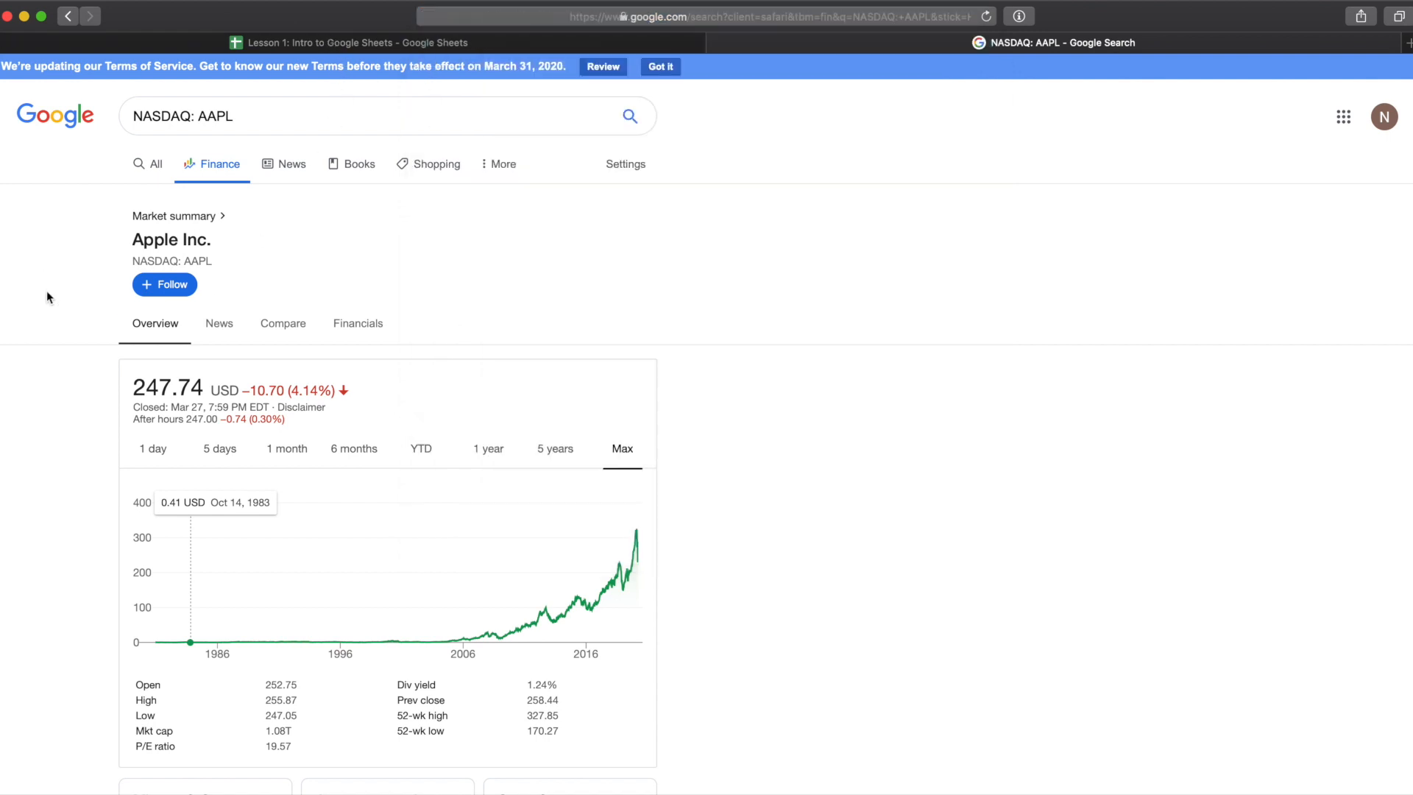
Step: Return to the spreadsheet and paste the copied URL into the LINK cell of row 2
{"action": "left_click", "coordinate": [347, 42]}
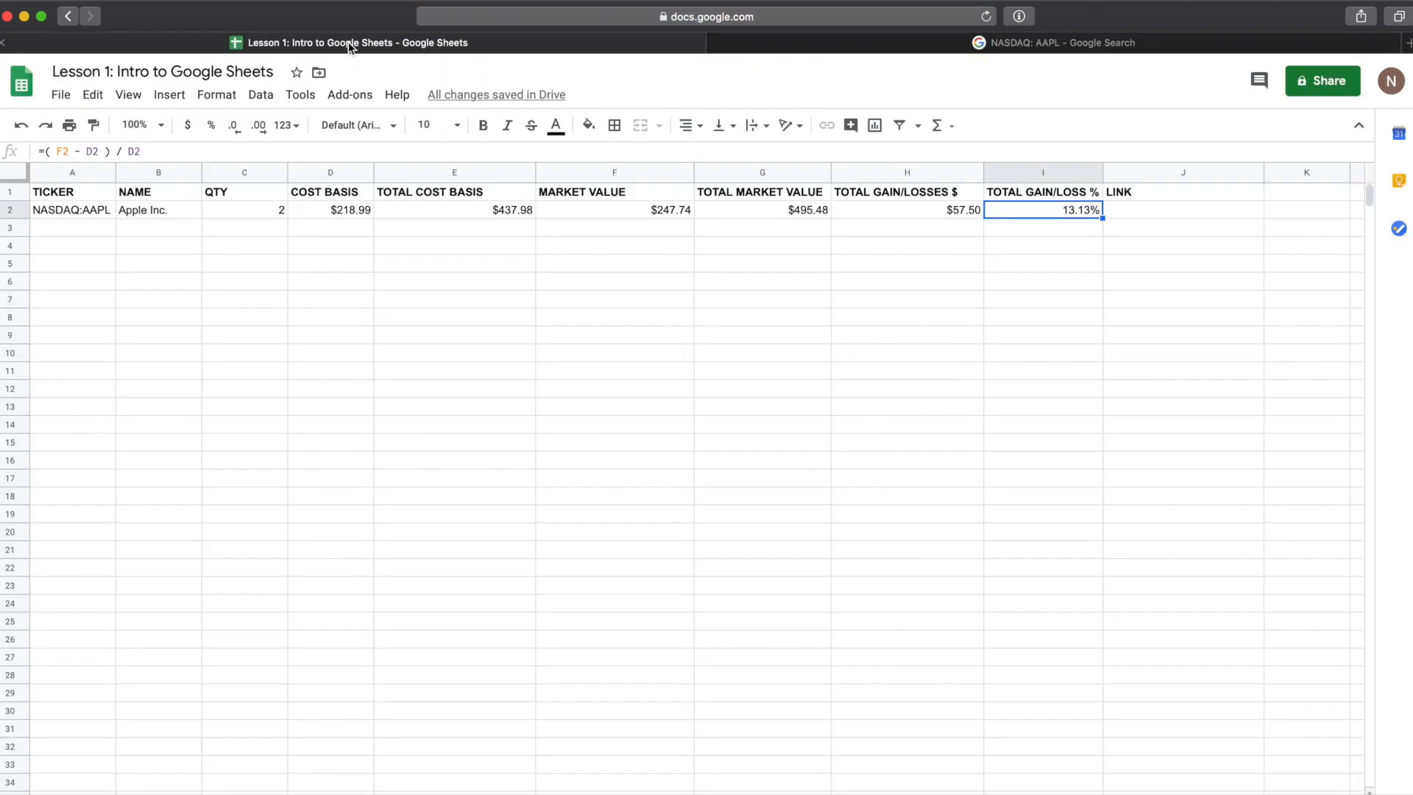
{"action": "left_click", "coordinate": [1133, 211]}
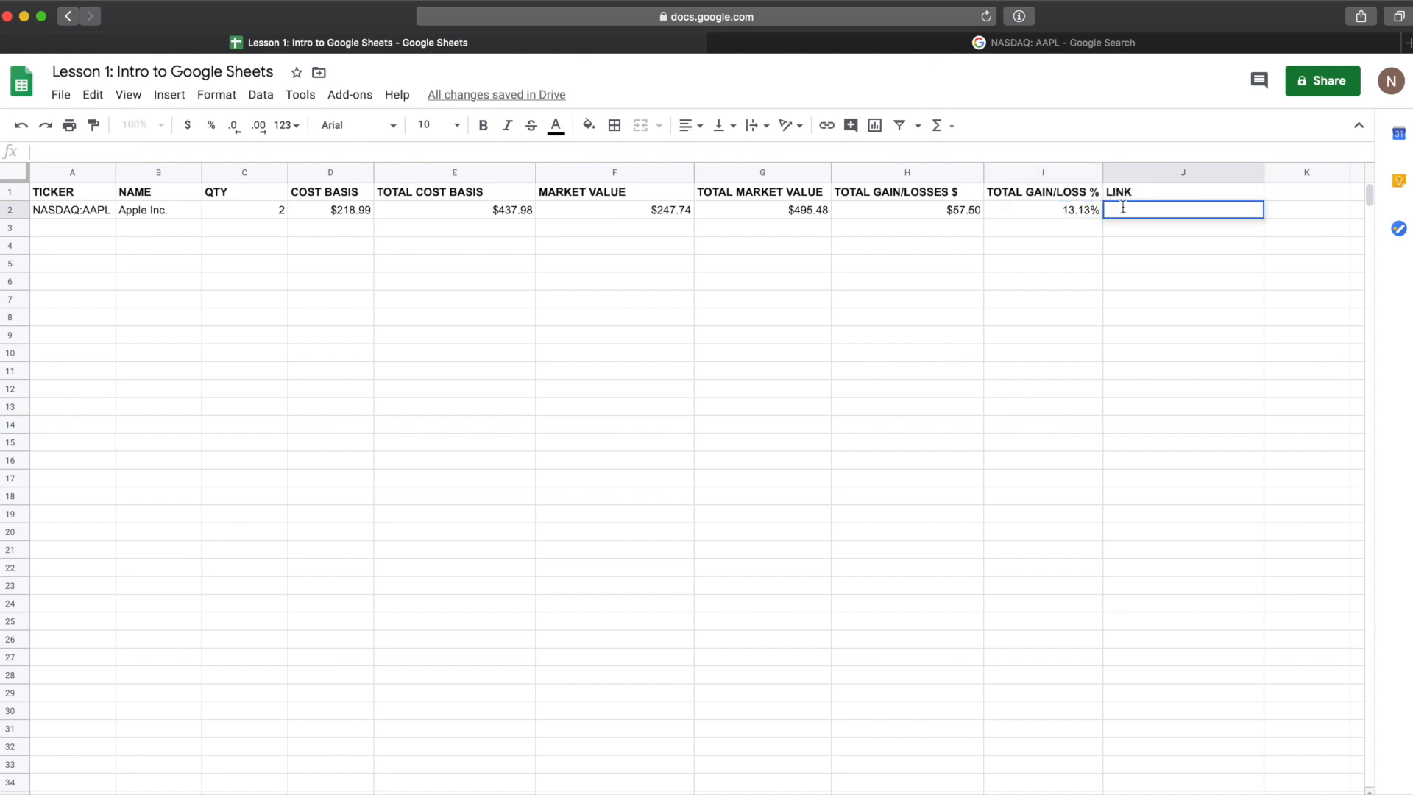
{"action": "key", "text": "super+v"}
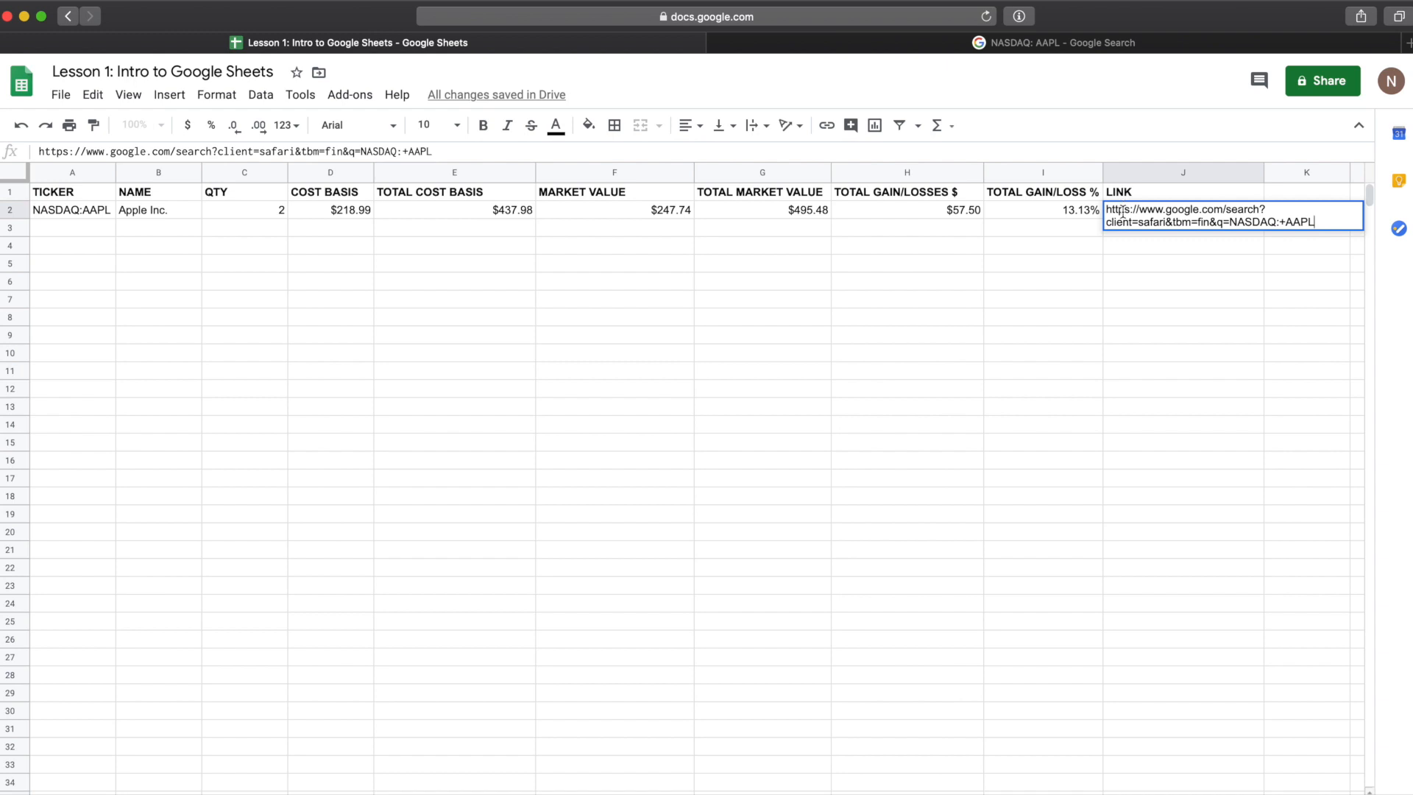
{"action": "key", "text": "Return"}
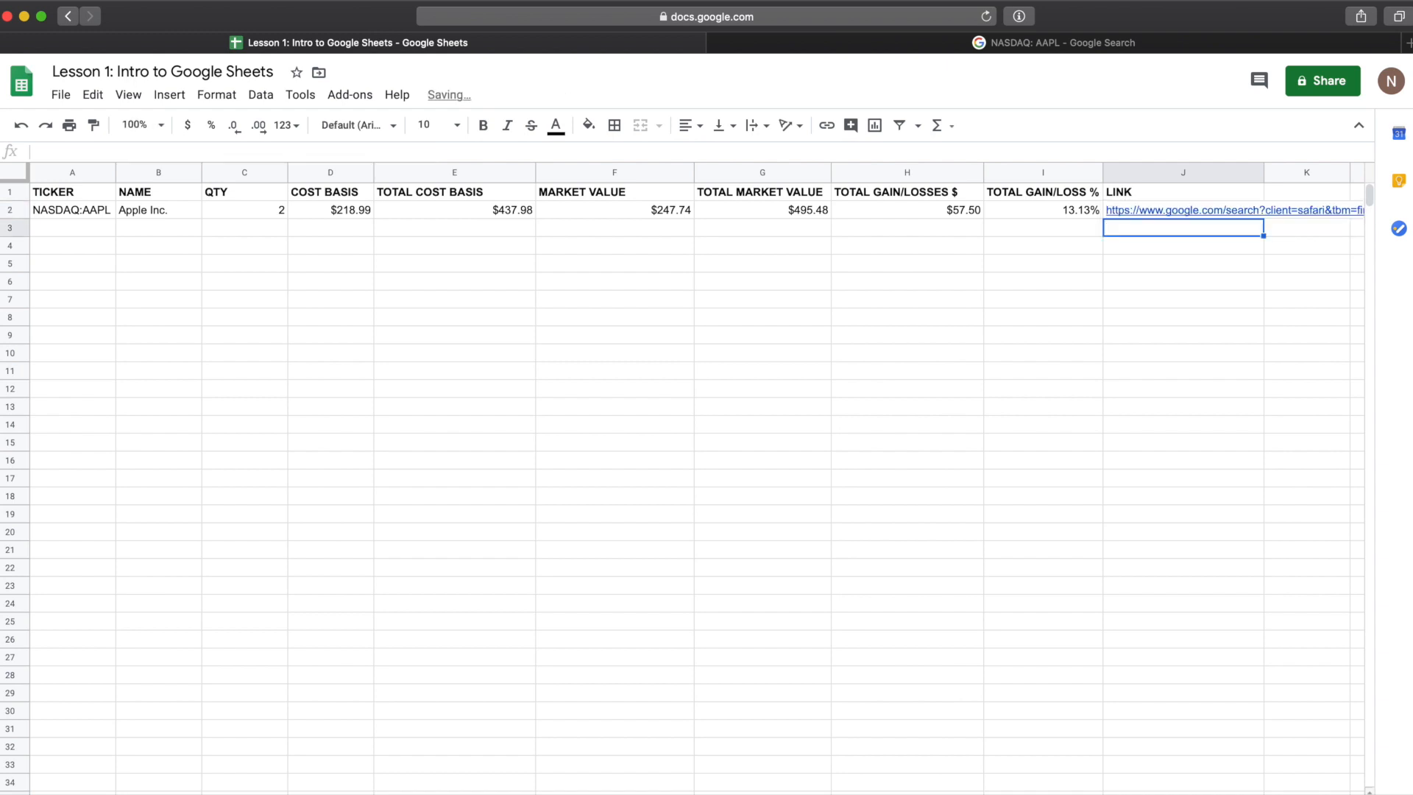
Step: Edit the row 2 hyperlink so its display text reads LINK
{"action": "left_click", "coordinate": [1138, 209]}
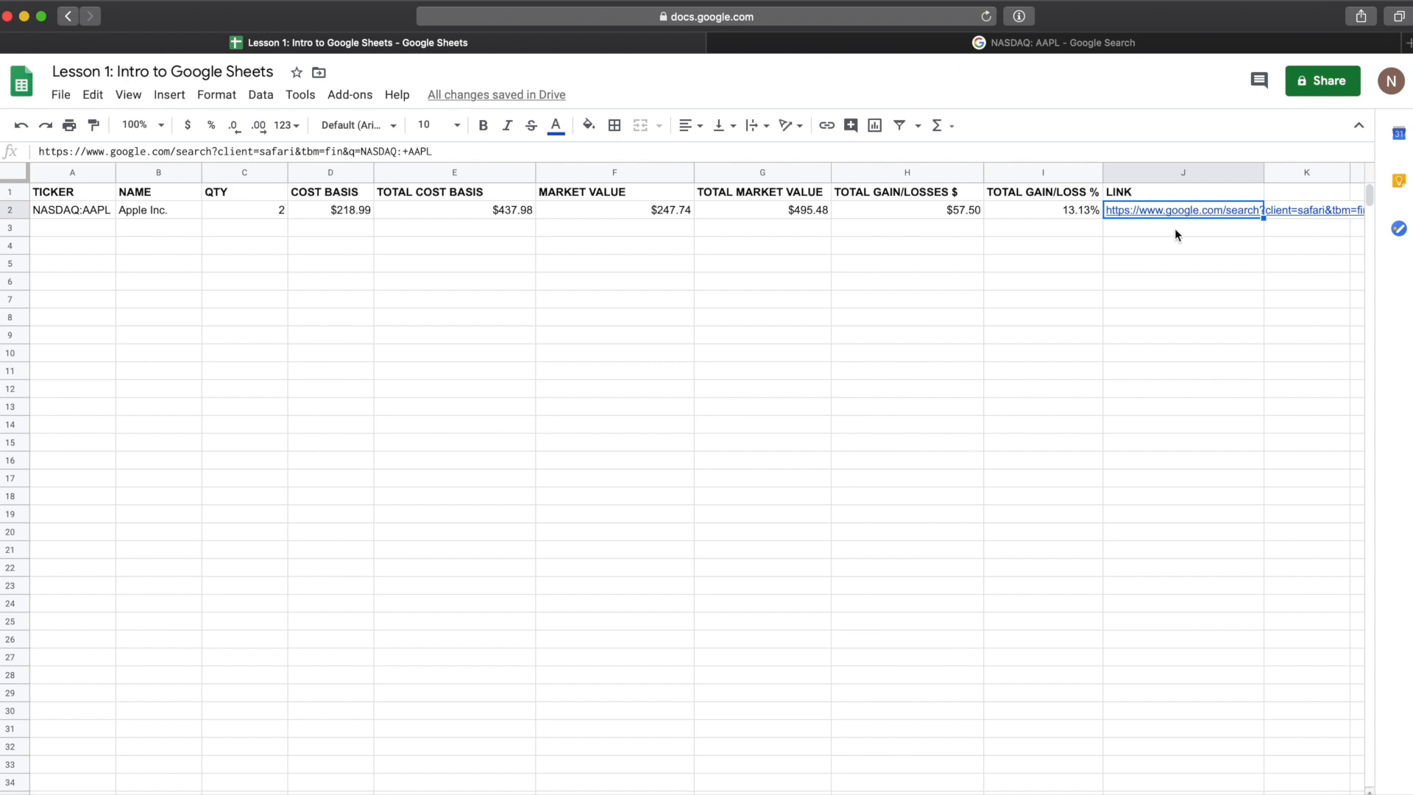
{"action": "left_click", "coordinate": [1129, 262]}
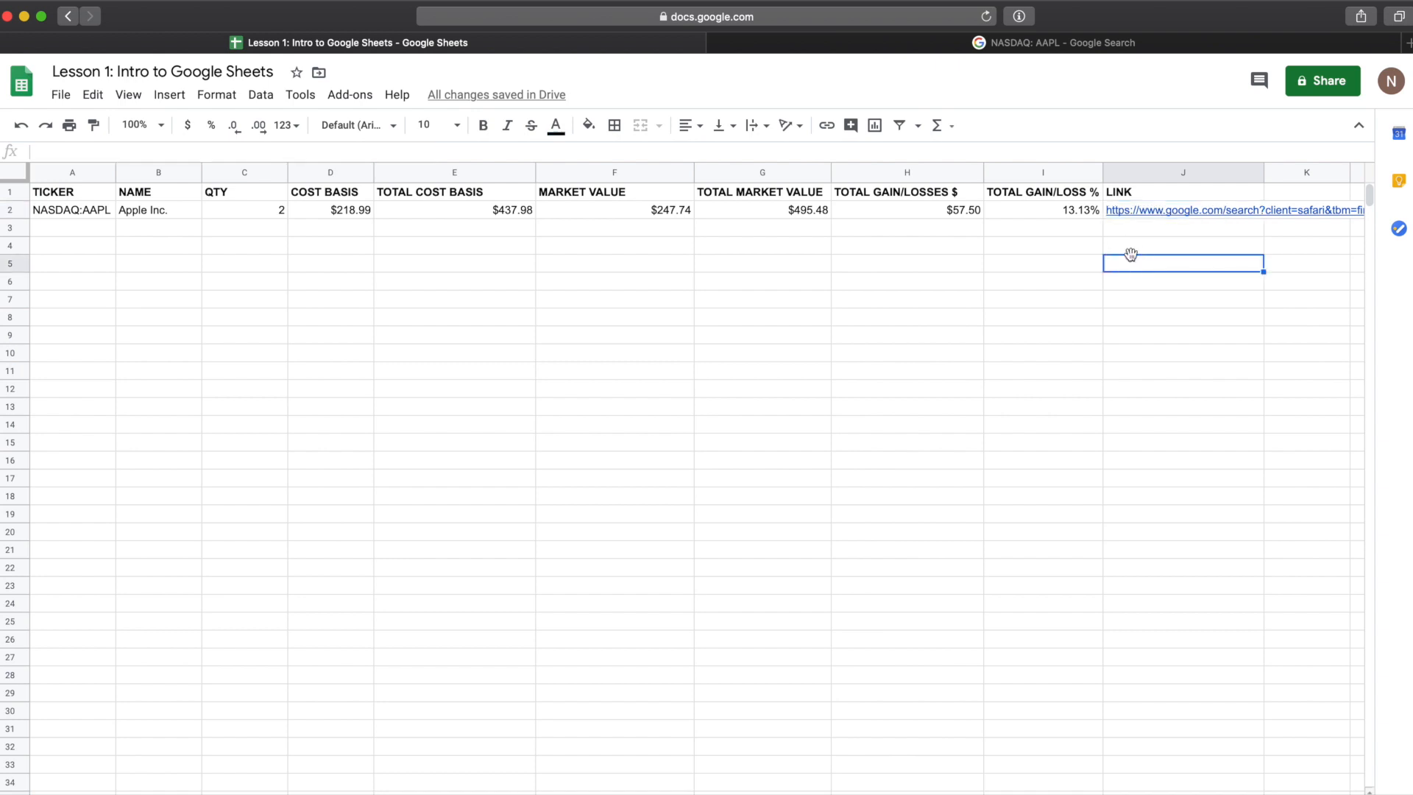
{"action": "left_click", "coordinate": [1153, 211]}
{"action": "left_click", "coordinate": [1081, 229]}
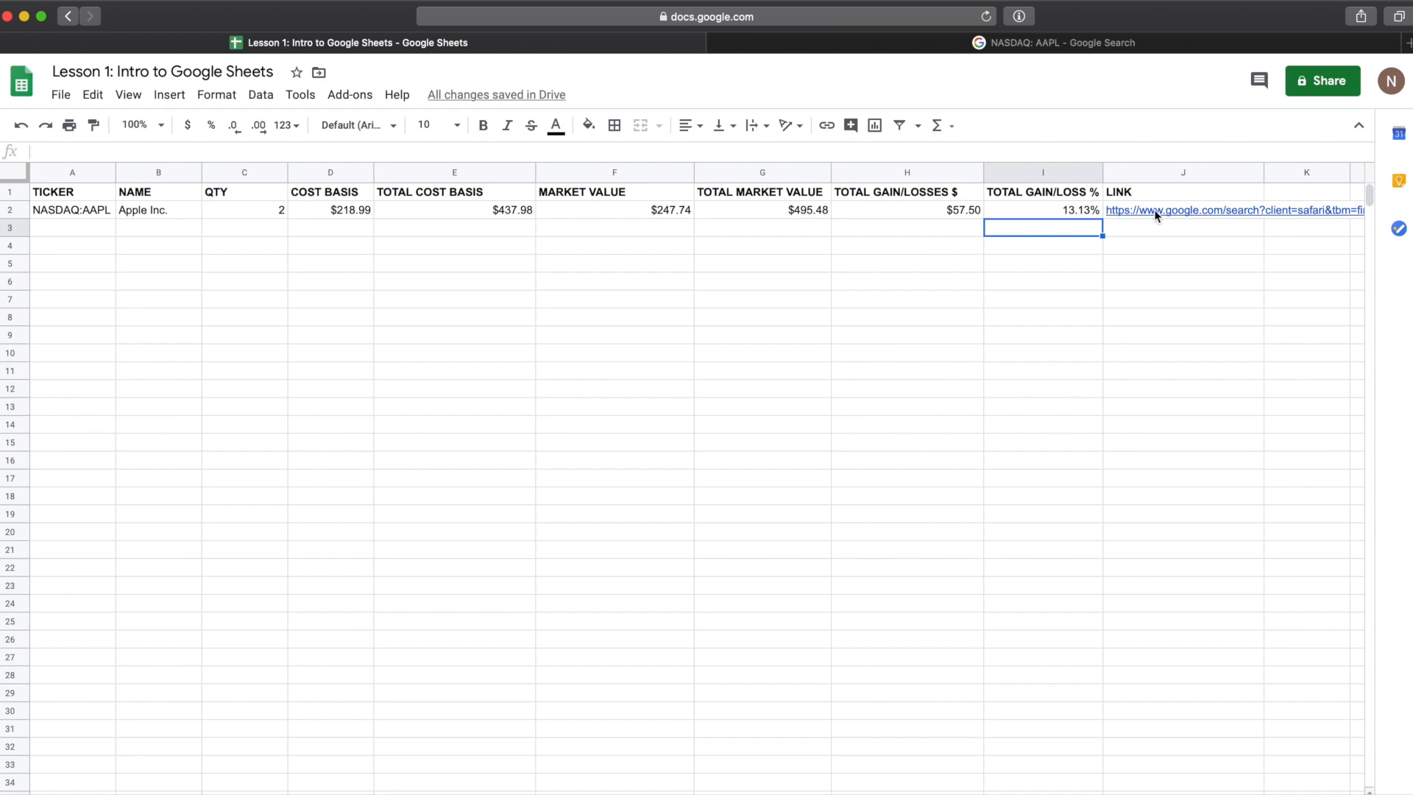
{"action": "right_click", "coordinate": [1154, 212]}
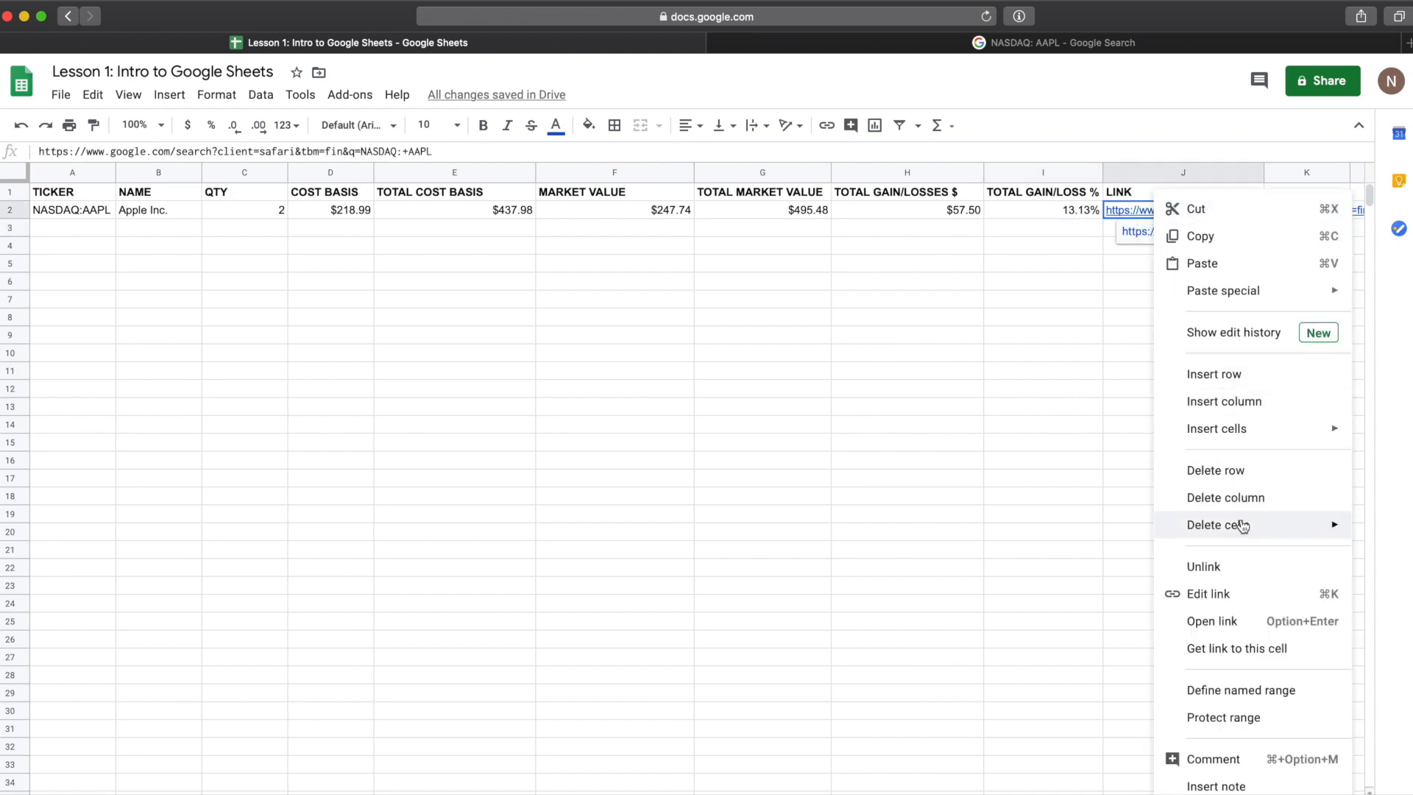
{"action": "left_click", "coordinate": [1227, 595]}
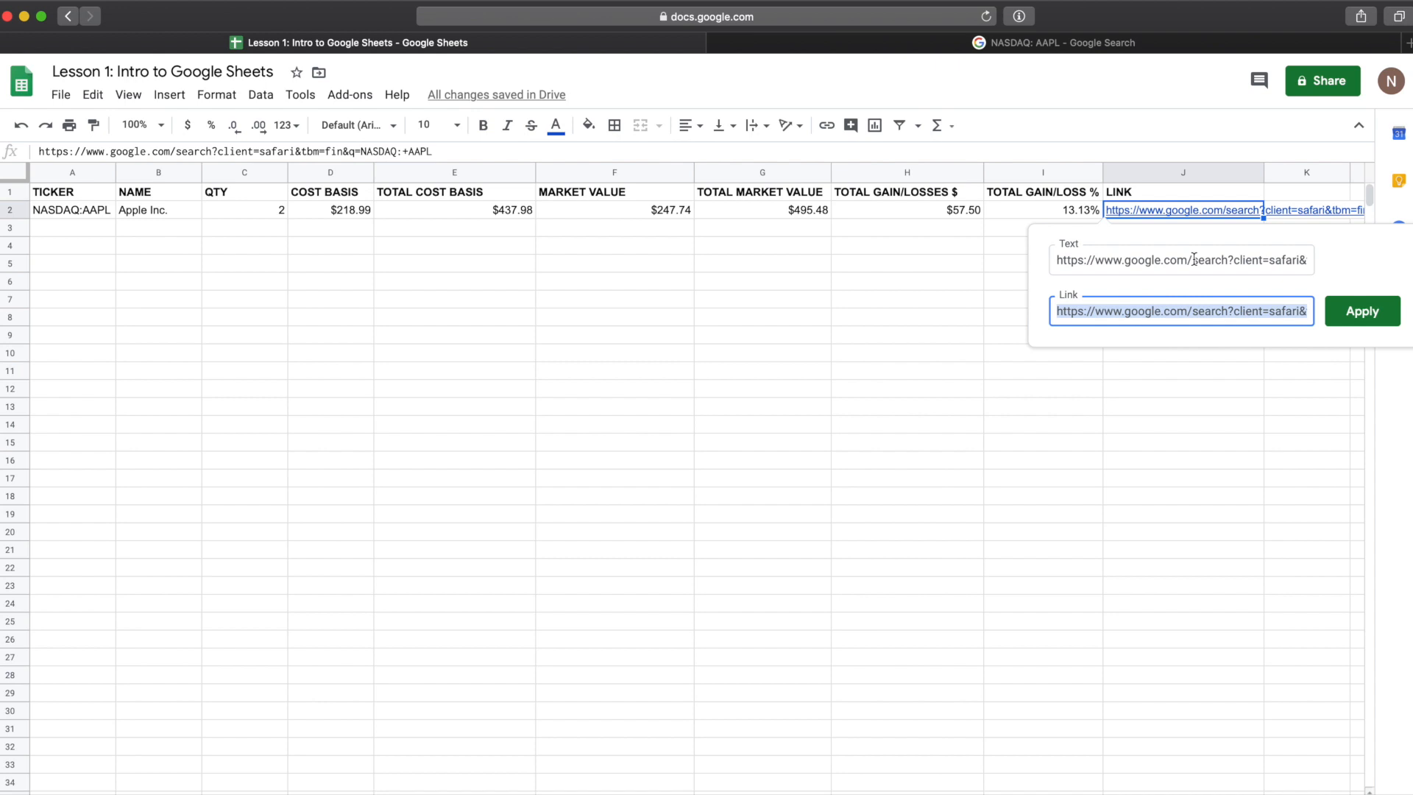
{"action": "left_click", "coordinate": [1069, 254]}
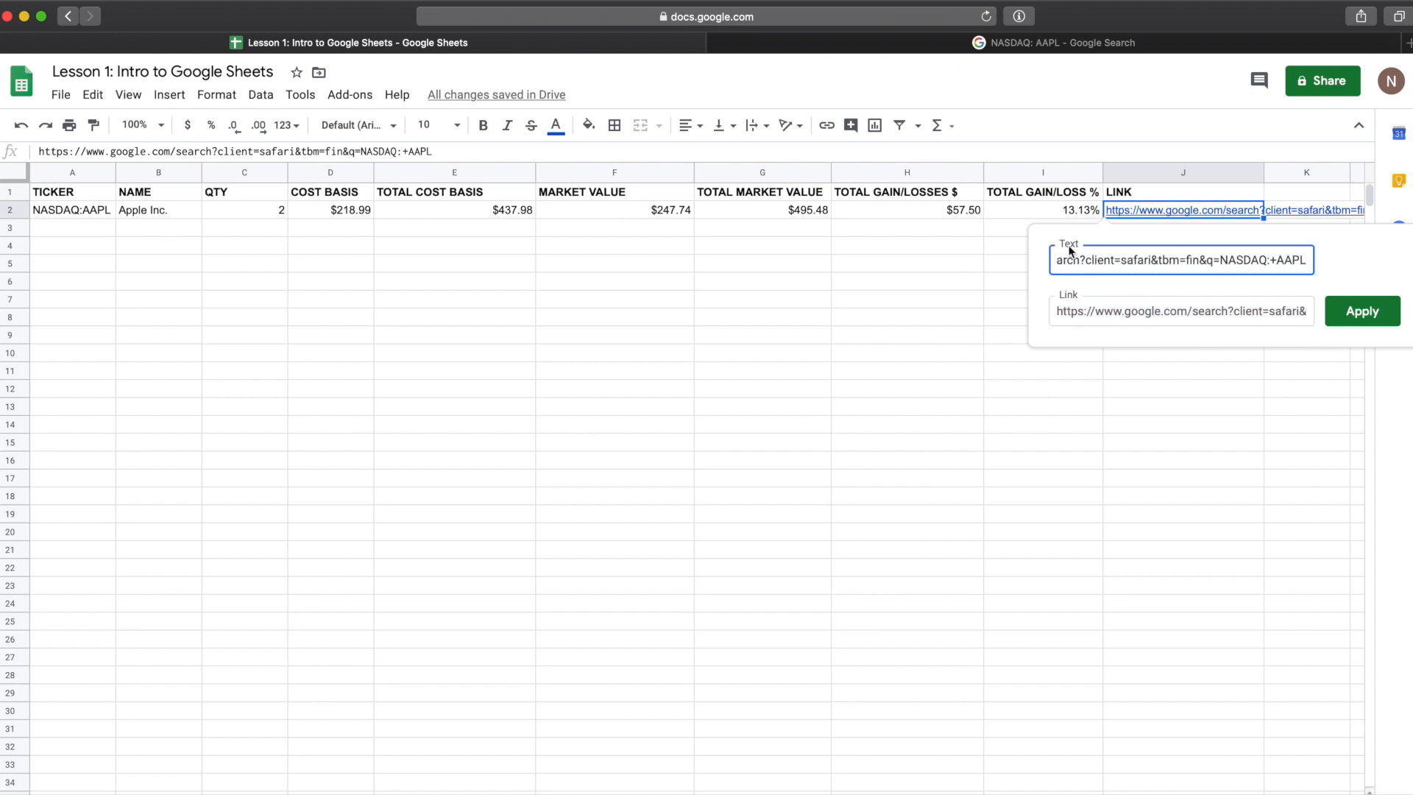
{"action": "left_click", "coordinate": [1079, 315]}
{"action": "left_click", "coordinate": [1081, 261]}
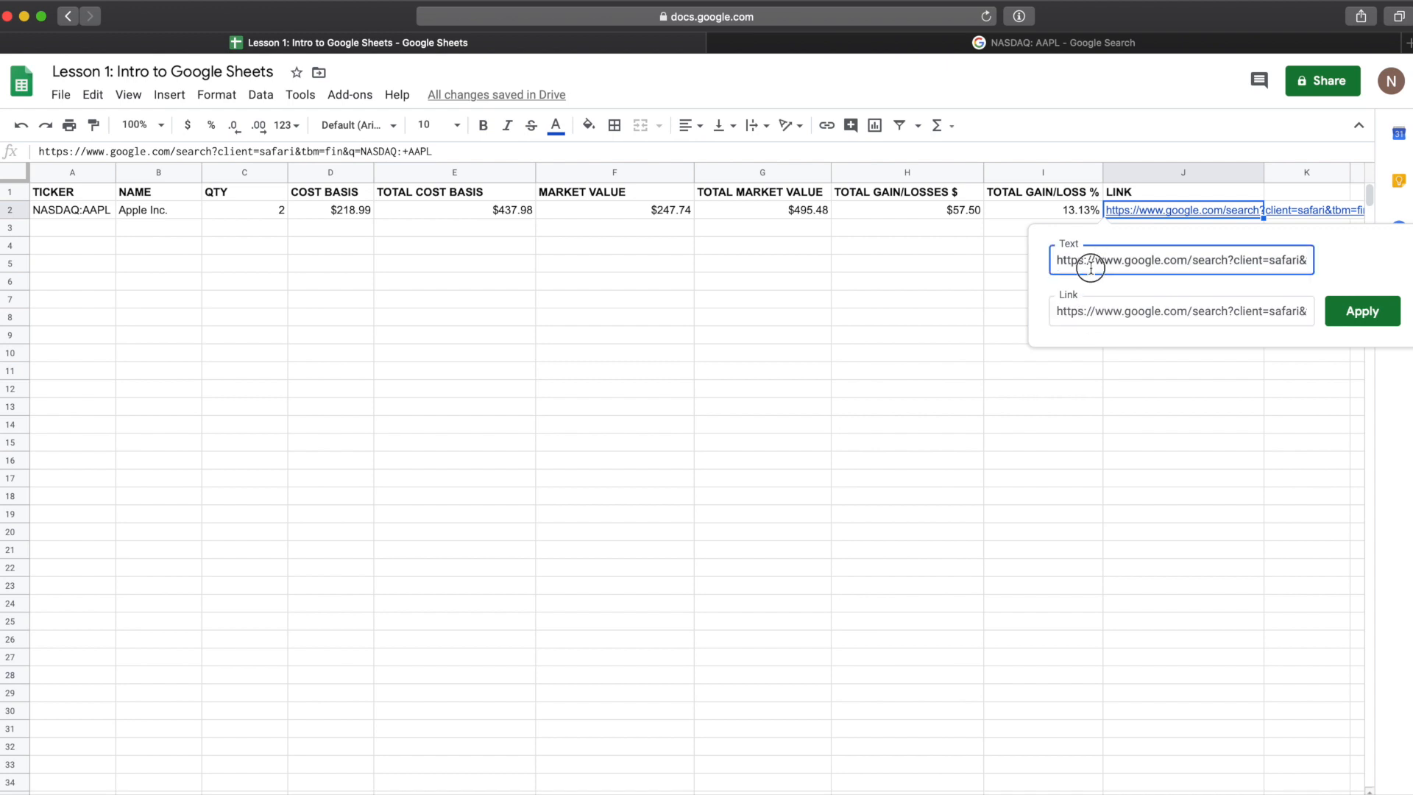
{"action": "left_click", "coordinate": [1105, 264]}
{"action": "key", "text": "super+a"}
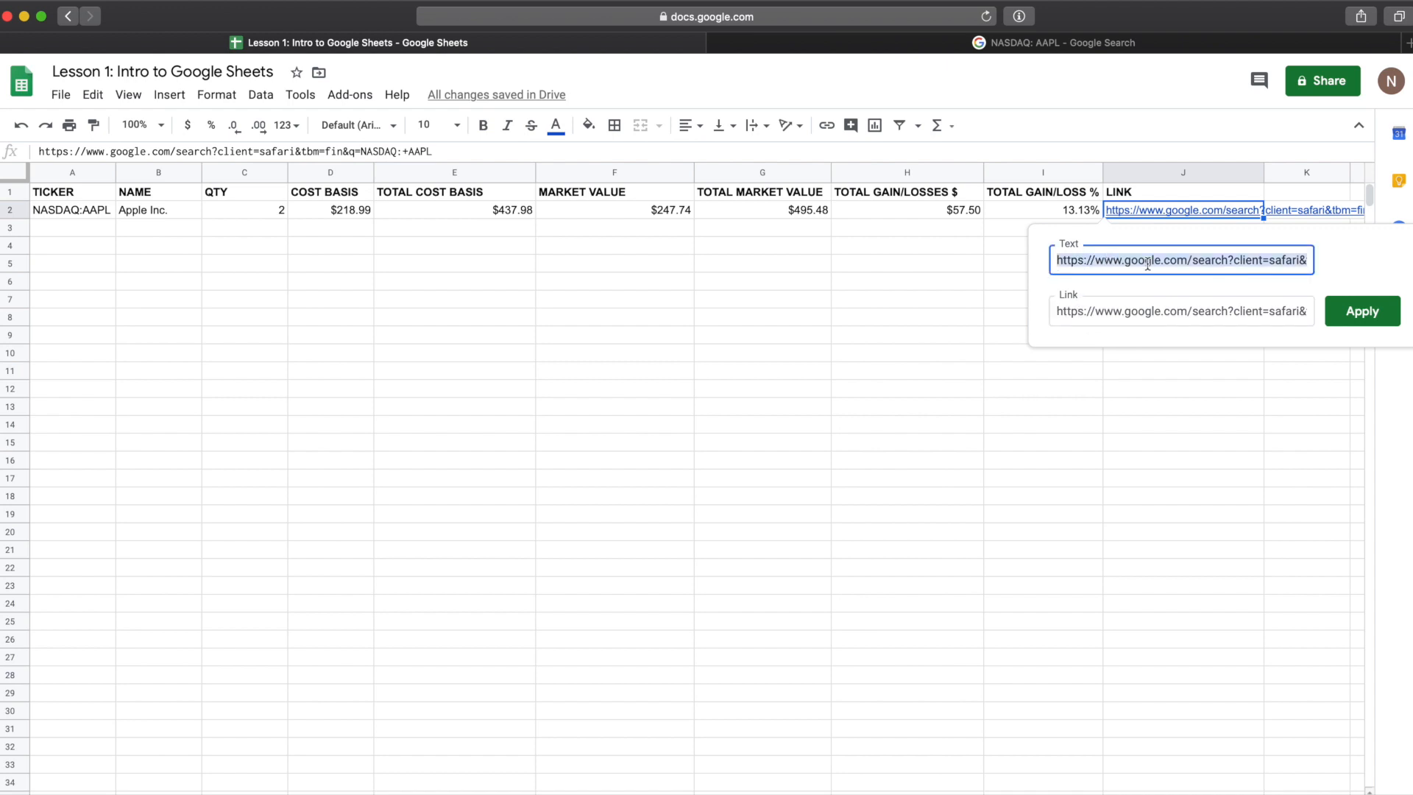
{"action": "key", "text": "BackSpace"}
{"action": "type", "text": "LINK"}
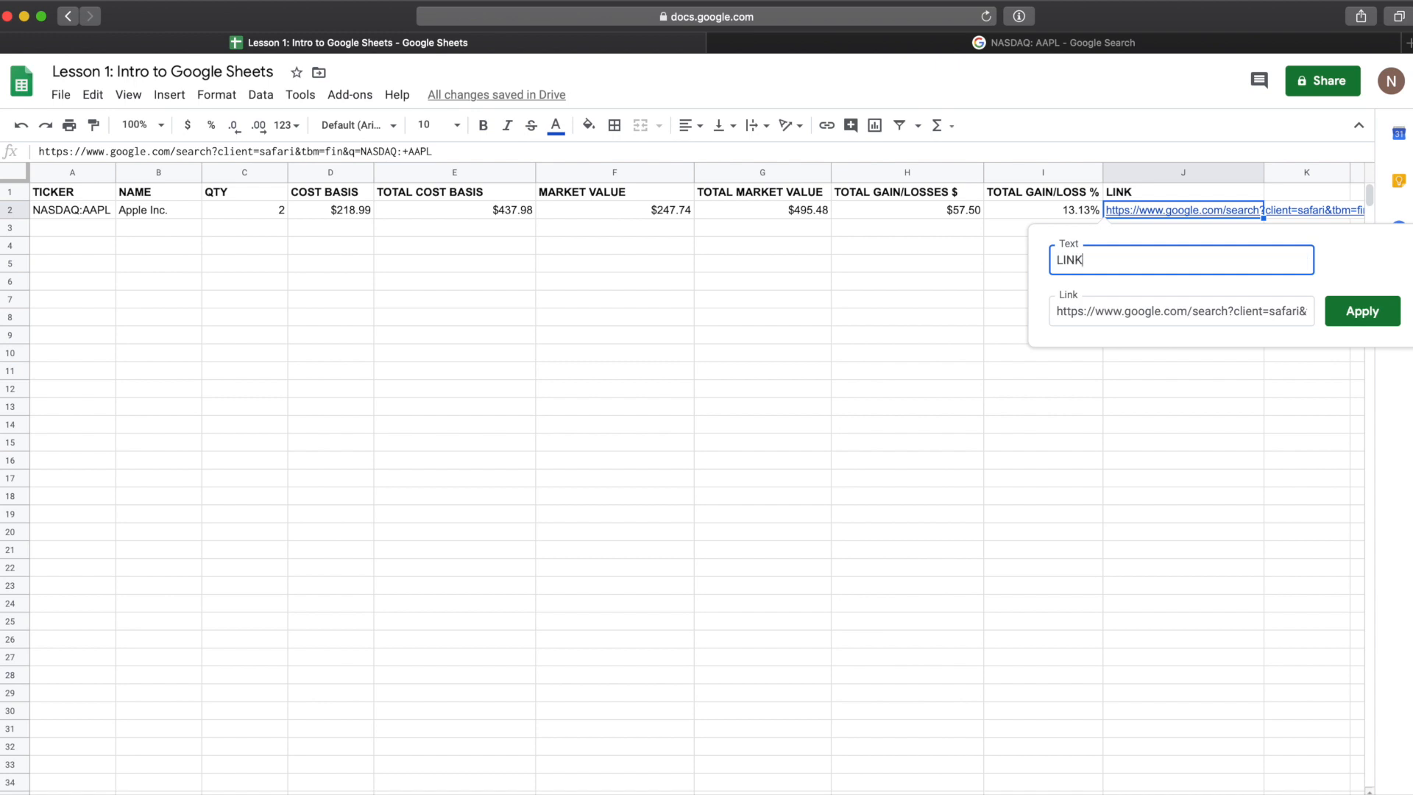
{"action": "left_click", "coordinate": [1367, 310]}
{"action": "left_click", "coordinate": [1173, 317]}
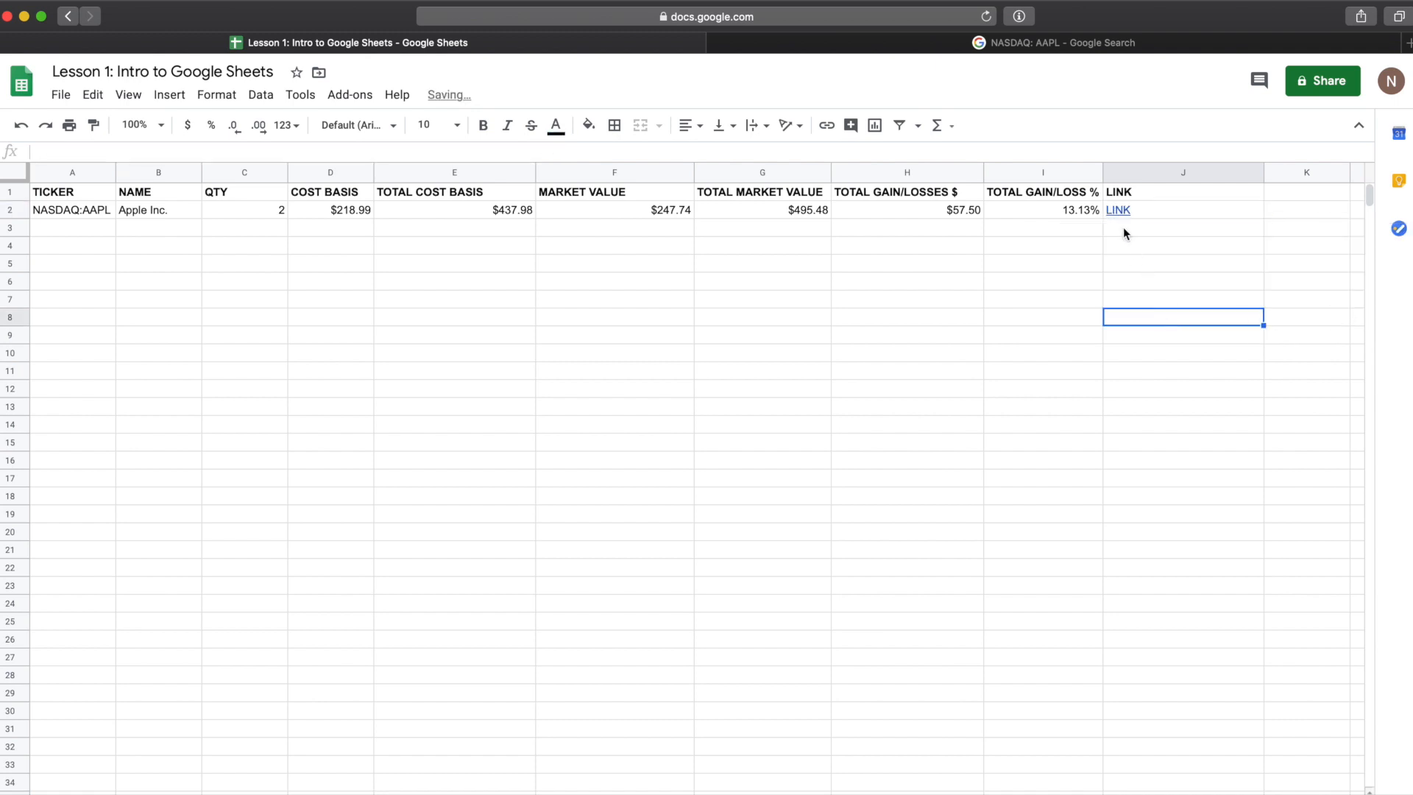
Step: Open the LINK hyperlink in row 2 and scroll through the finance page it leads to
{"action": "mouse_move", "coordinate": [1114, 208]}
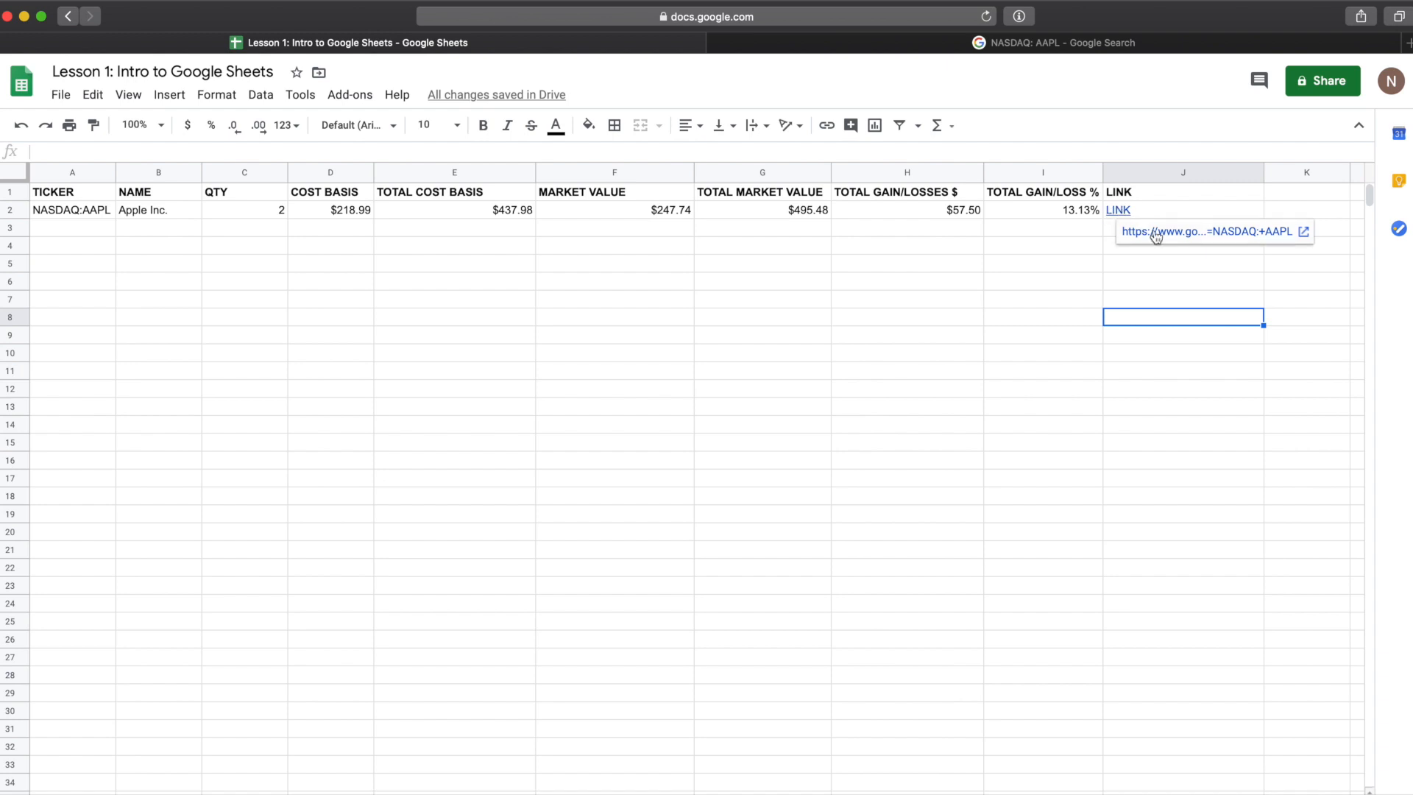
{"action": "left_click", "coordinate": [1133, 209]}
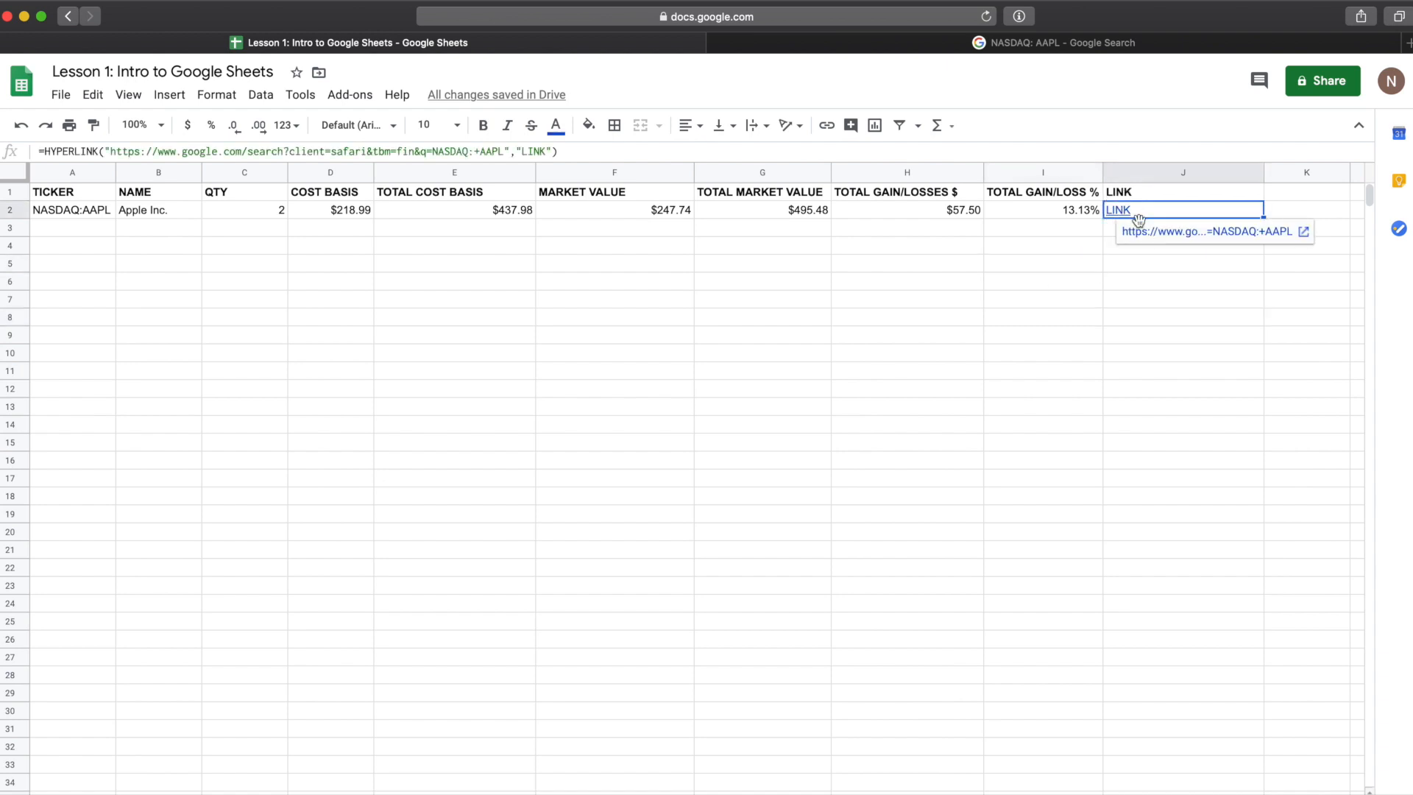
{"action": "left_click", "coordinate": [1148, 232]}
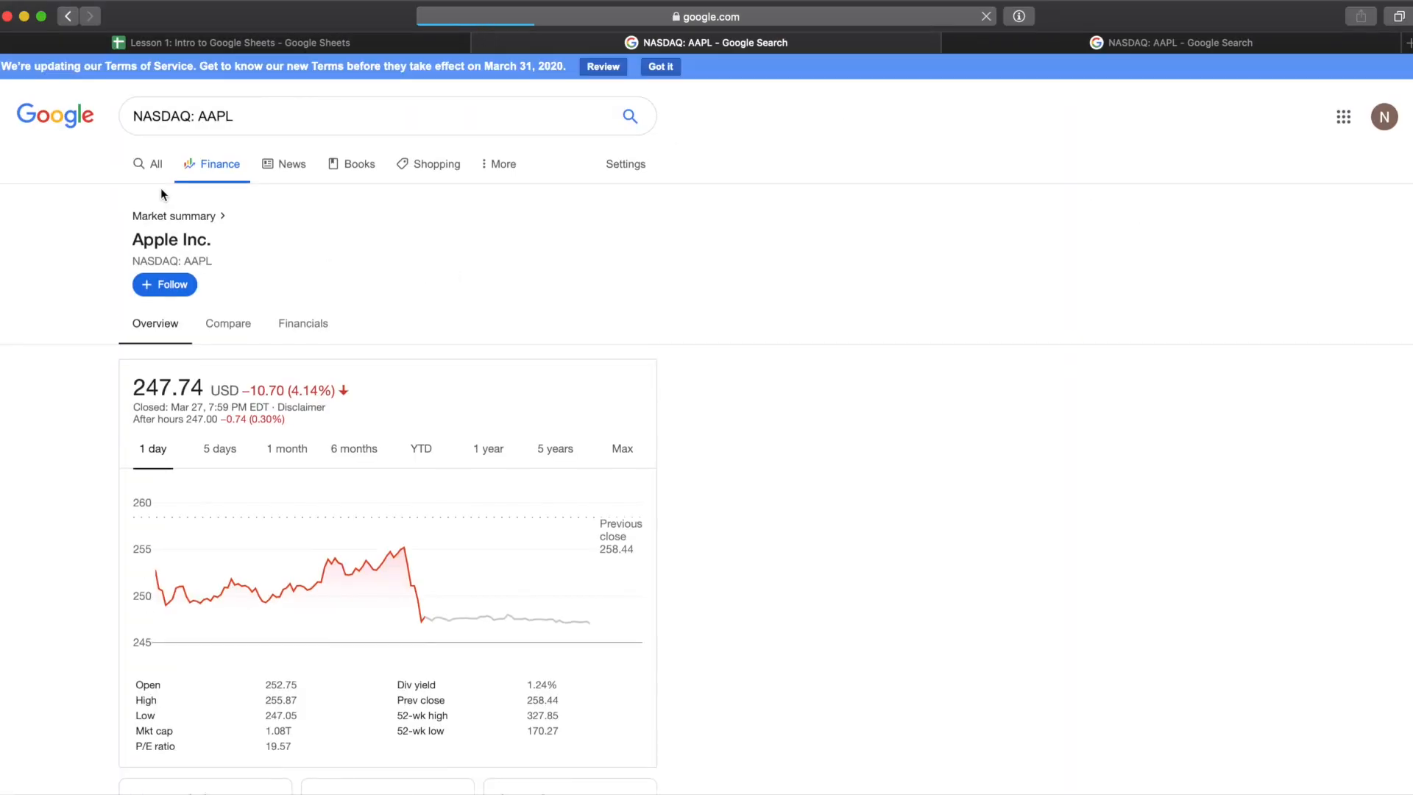
{"action": "scroll", "coordinate": [422, 252], "scroll_direction": "down", "scroll_amount": 2}
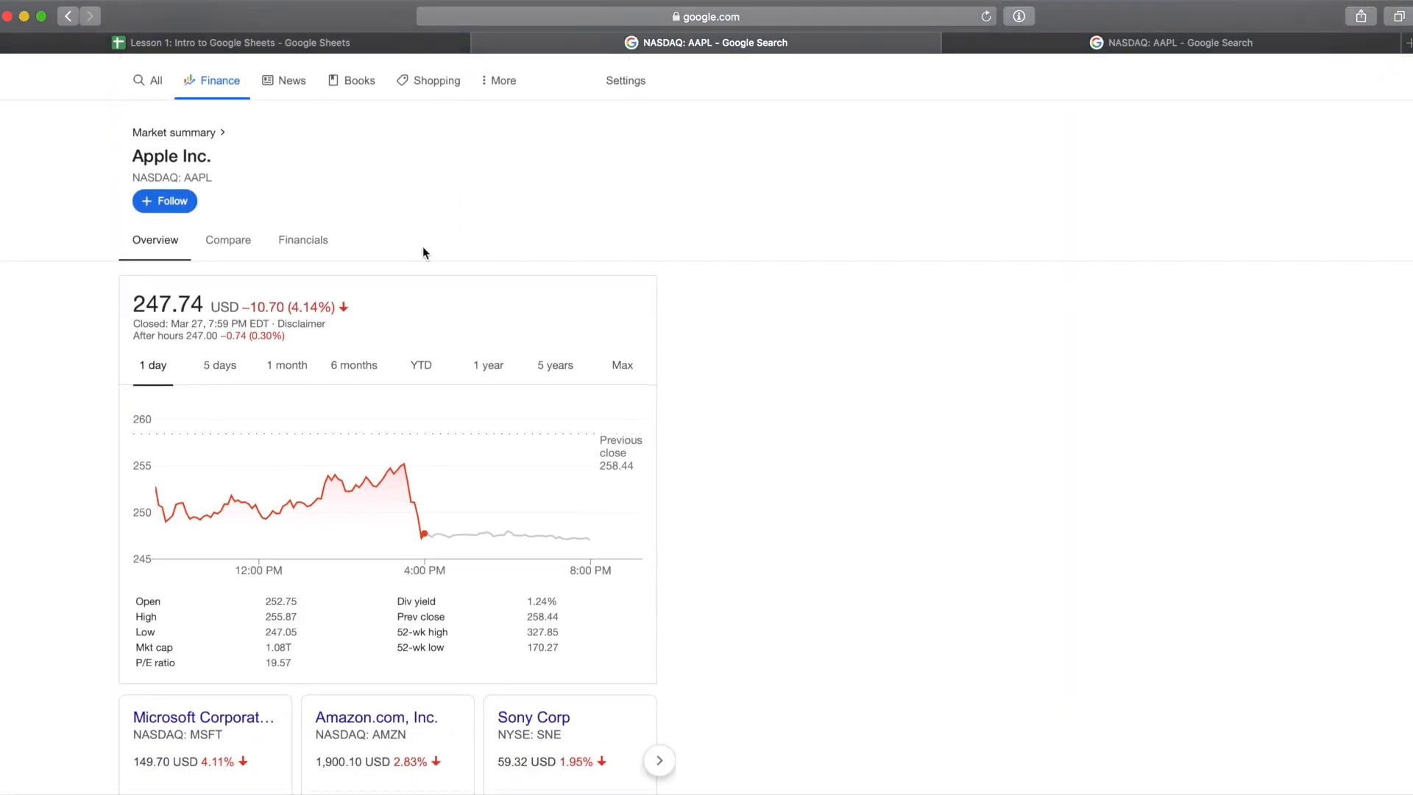
{"action": "scroll", "coordinate": [424, 252], "scroll_direction": "down", "scroll_amount": 1}
{"action": "left_click", "coordinate": [336, 46]}
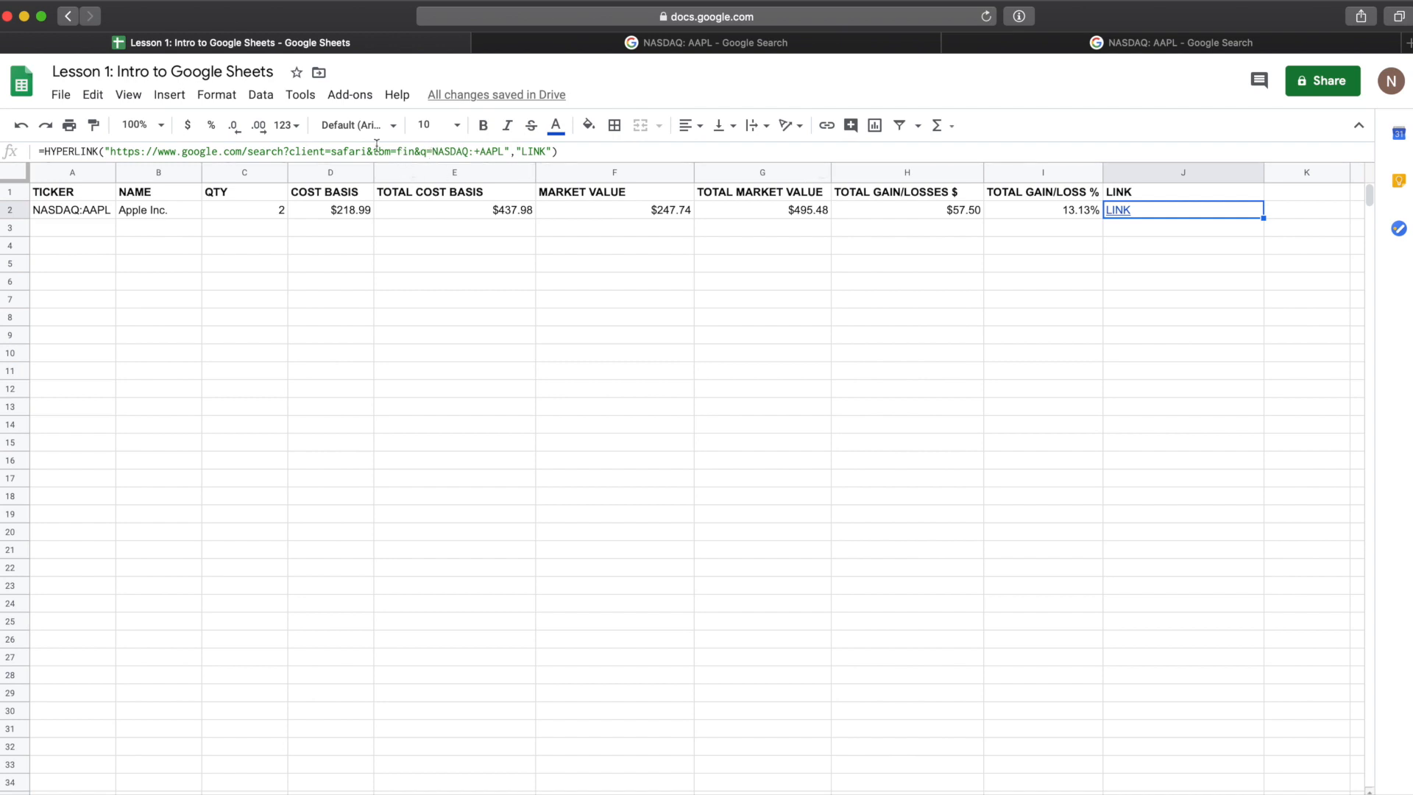
{"action": "left_click_drag", "start_coordinate": [434, 151], "coordinate": [504, 151]}
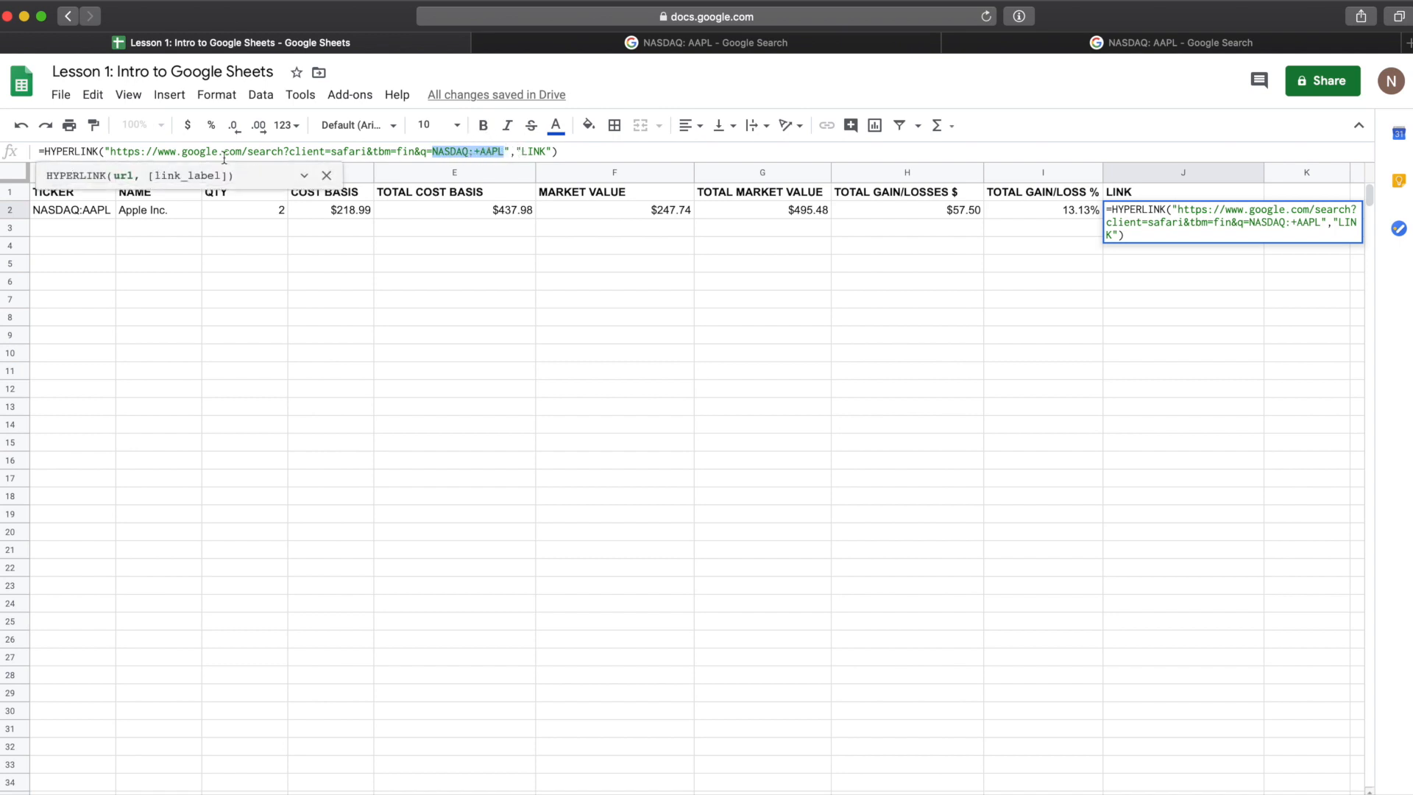
{"action": "key", "text": "Escape"}
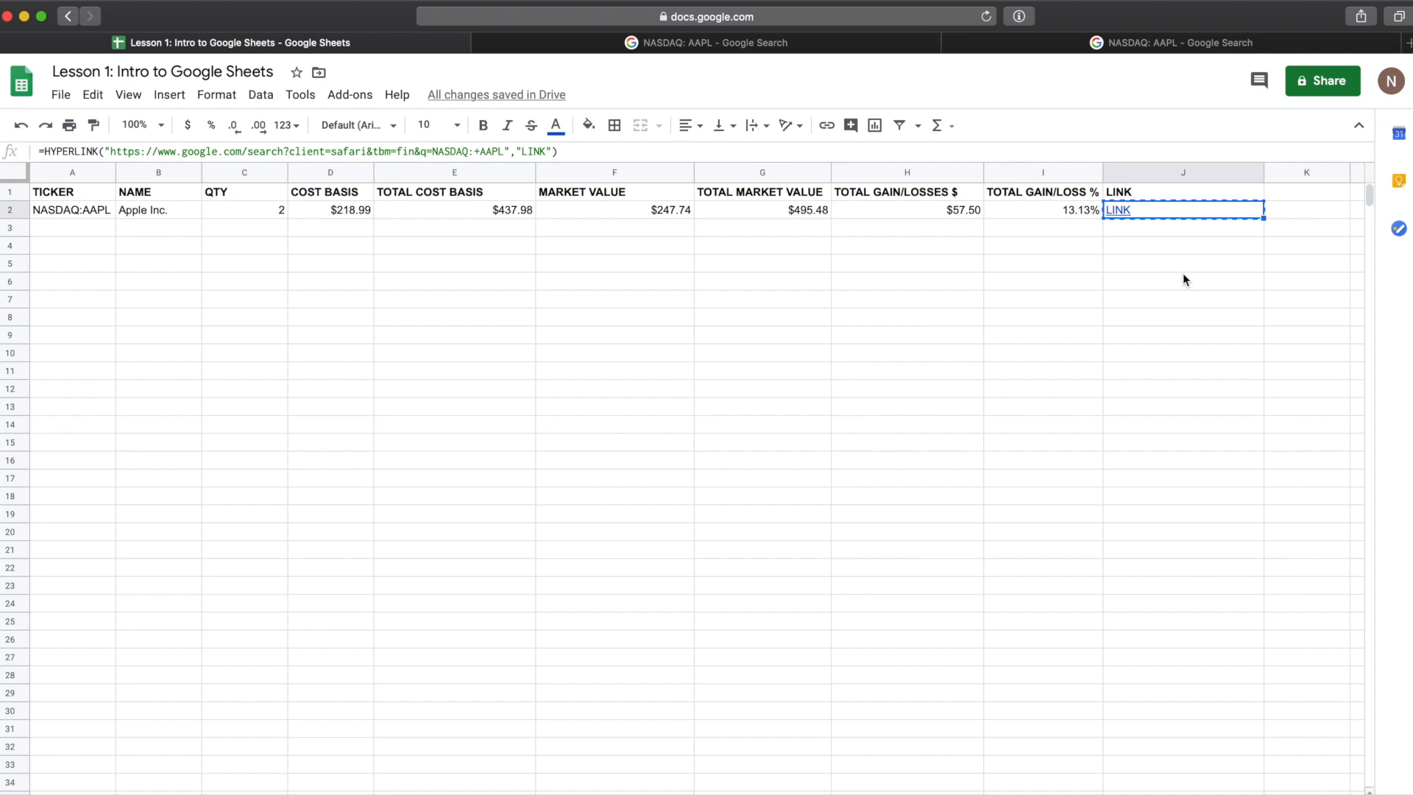
{"action": "left_click", "coordinate": [1145, 228]}
{"action": "type", "text": "LINK"}
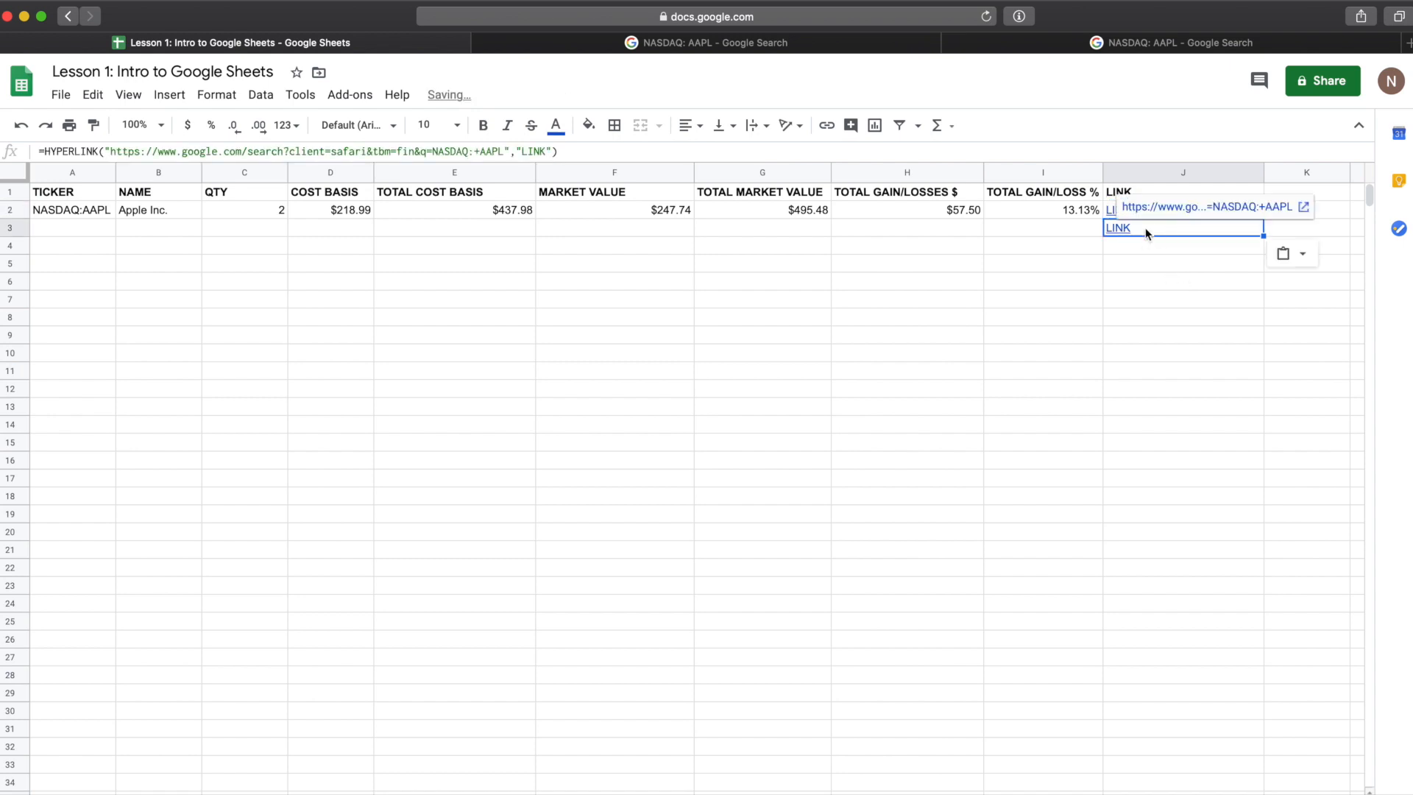
{"action": "left_click", "coordinate": [491, 152]}
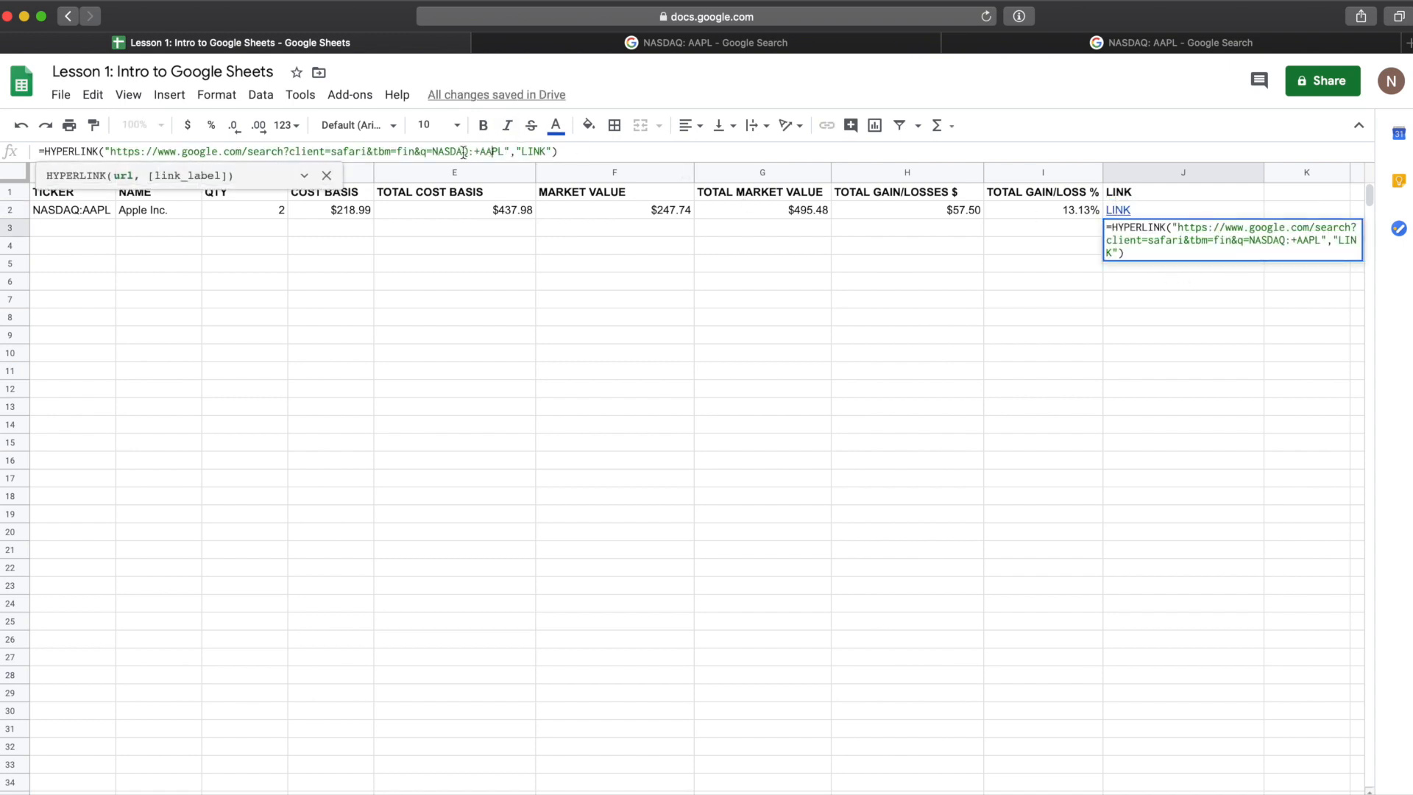
{"action": "left_click_drag", "start_coordinate": [438, 153], "coordinate": [502, 152]}
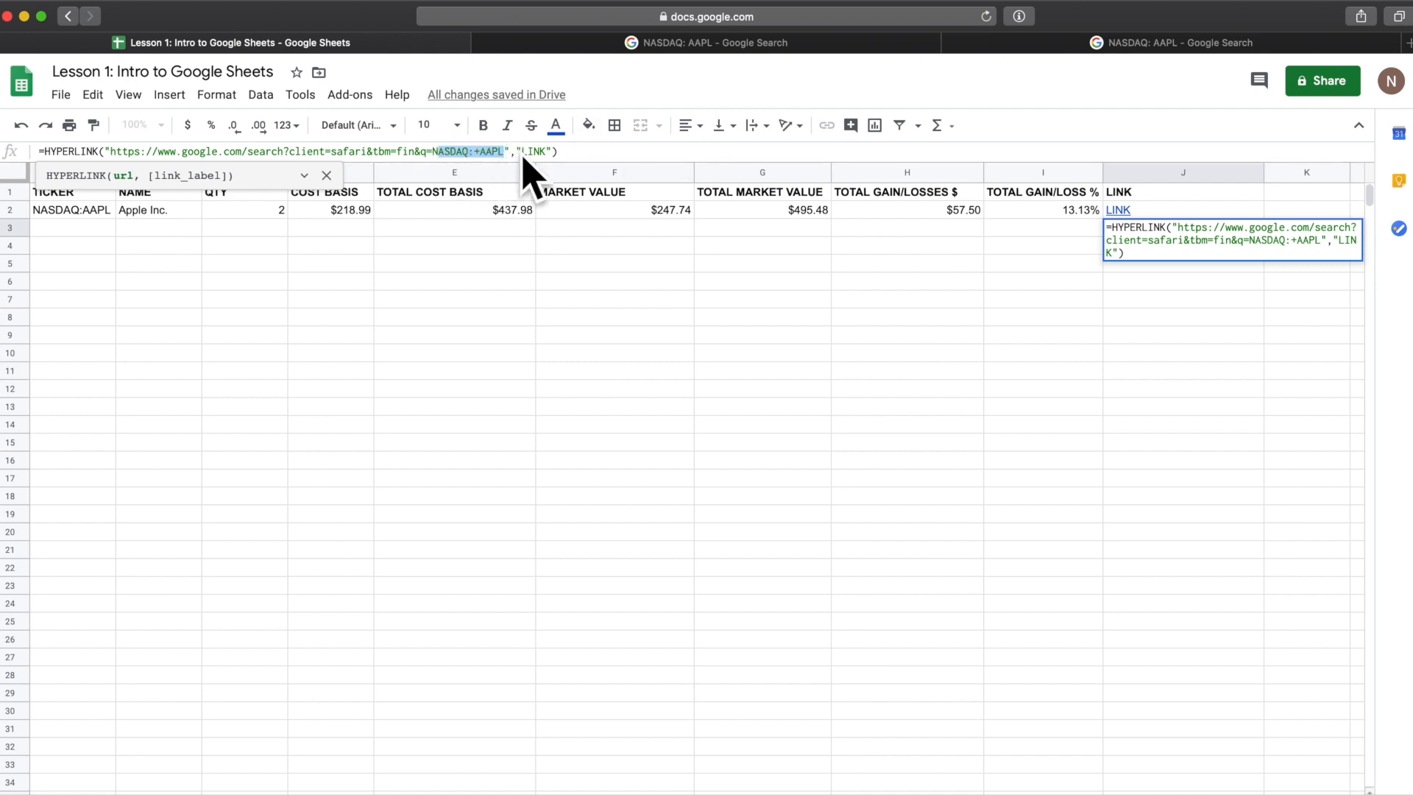
{"action": "key", "text": "Return"}
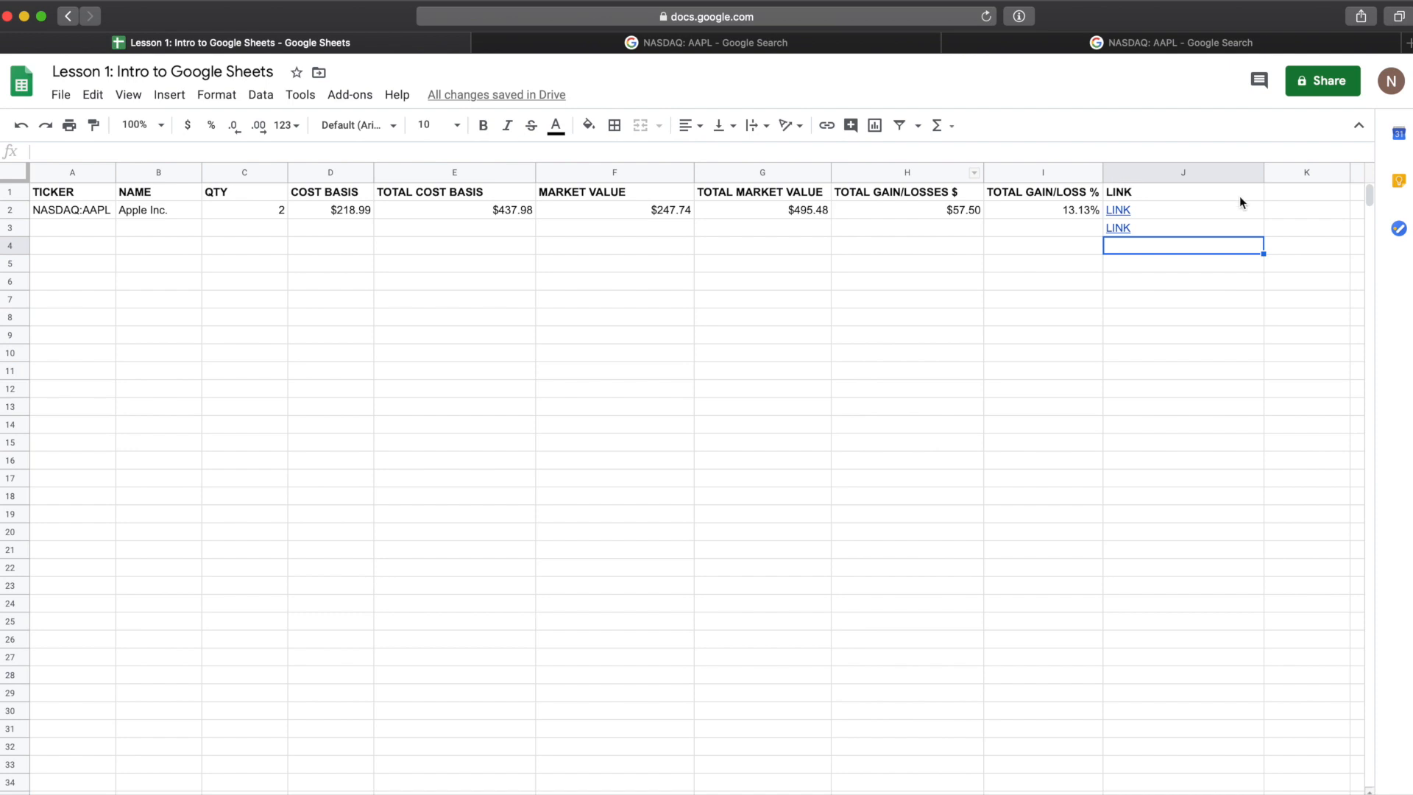
{"action": "left_click", "coordinate": [1223, 231]}
{"action": "key", "text": "Delete"}
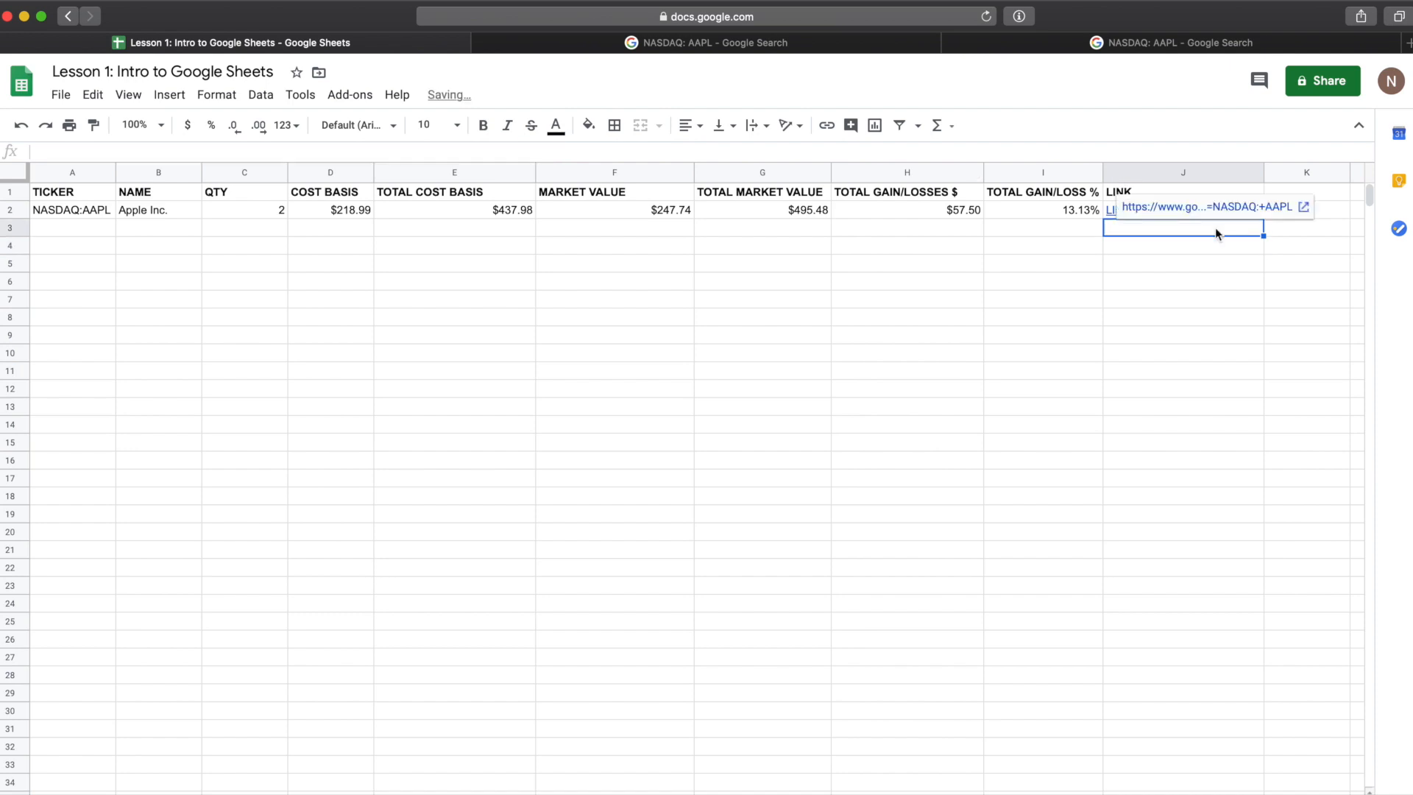
Step: Replace the hard-coded ticker in the row 2 HYPERLINK URL with a concatenated reference to cell A2
{"action": "left_click", "coordinate": [1172, 210]}
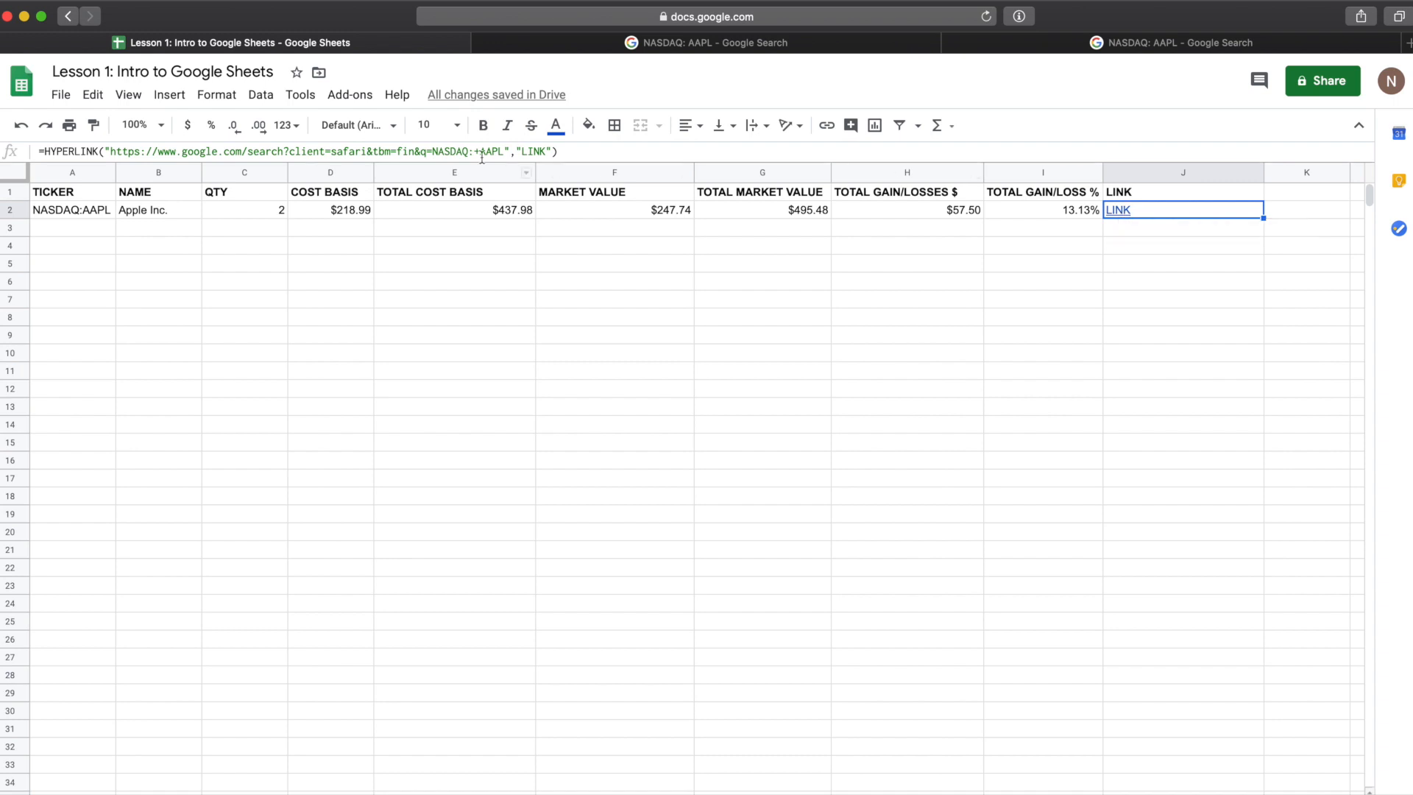
{"action": "left_click_drag", "start_coordinate": [432, 152], "coordinate": [504, 152]}
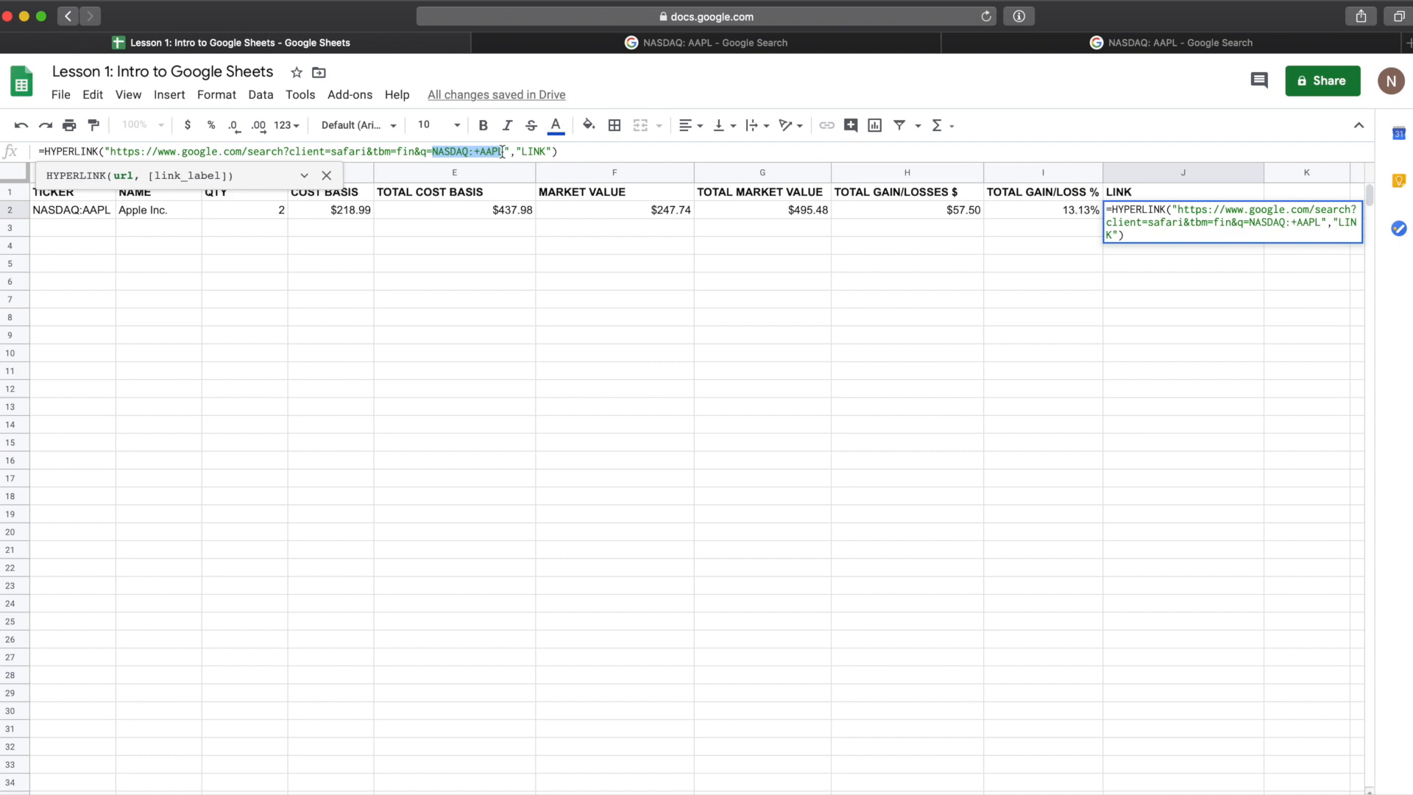
{"action": "key", "text": "BackSpace"}
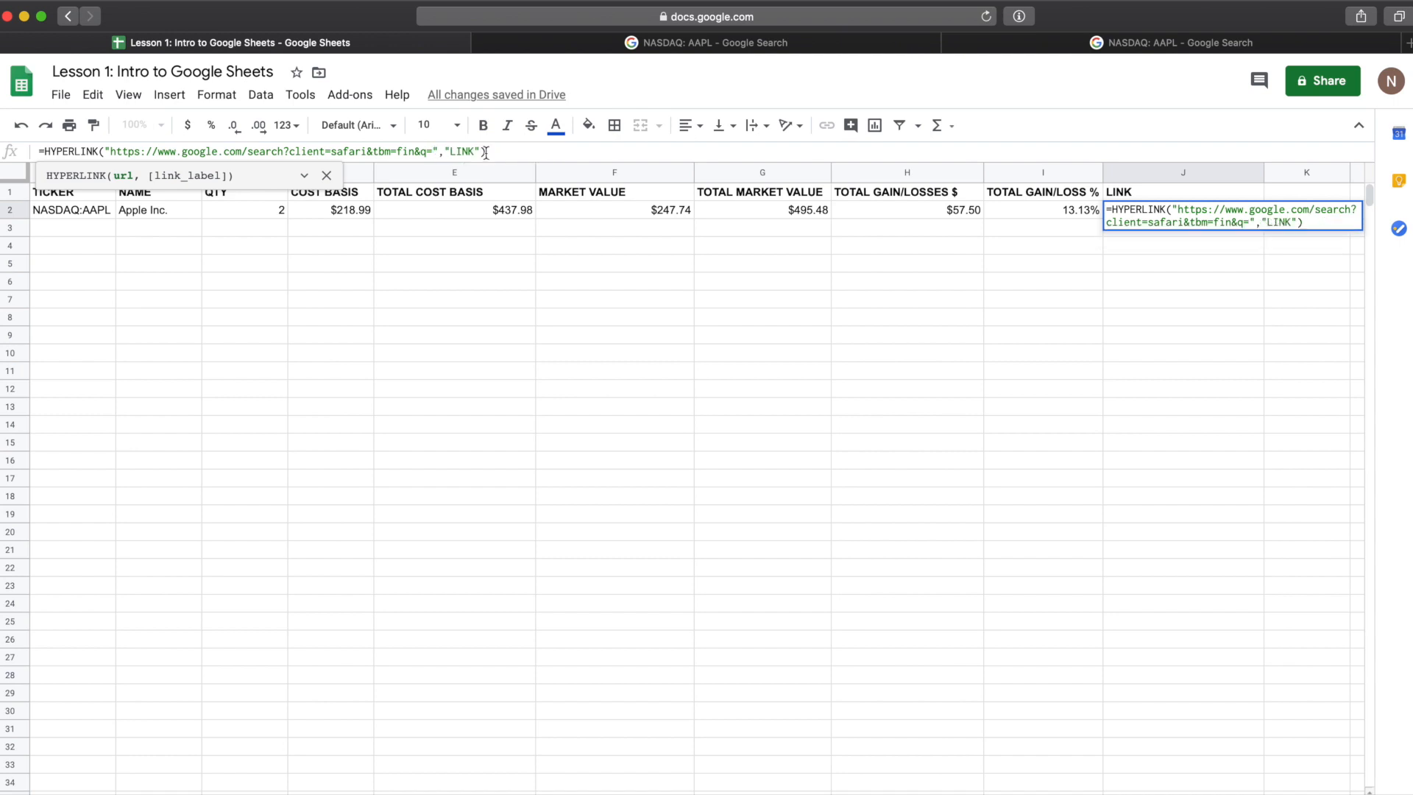
{"action": "left_click", "coordinate": [439, 151]}
{"action": "type", "text": "&"}
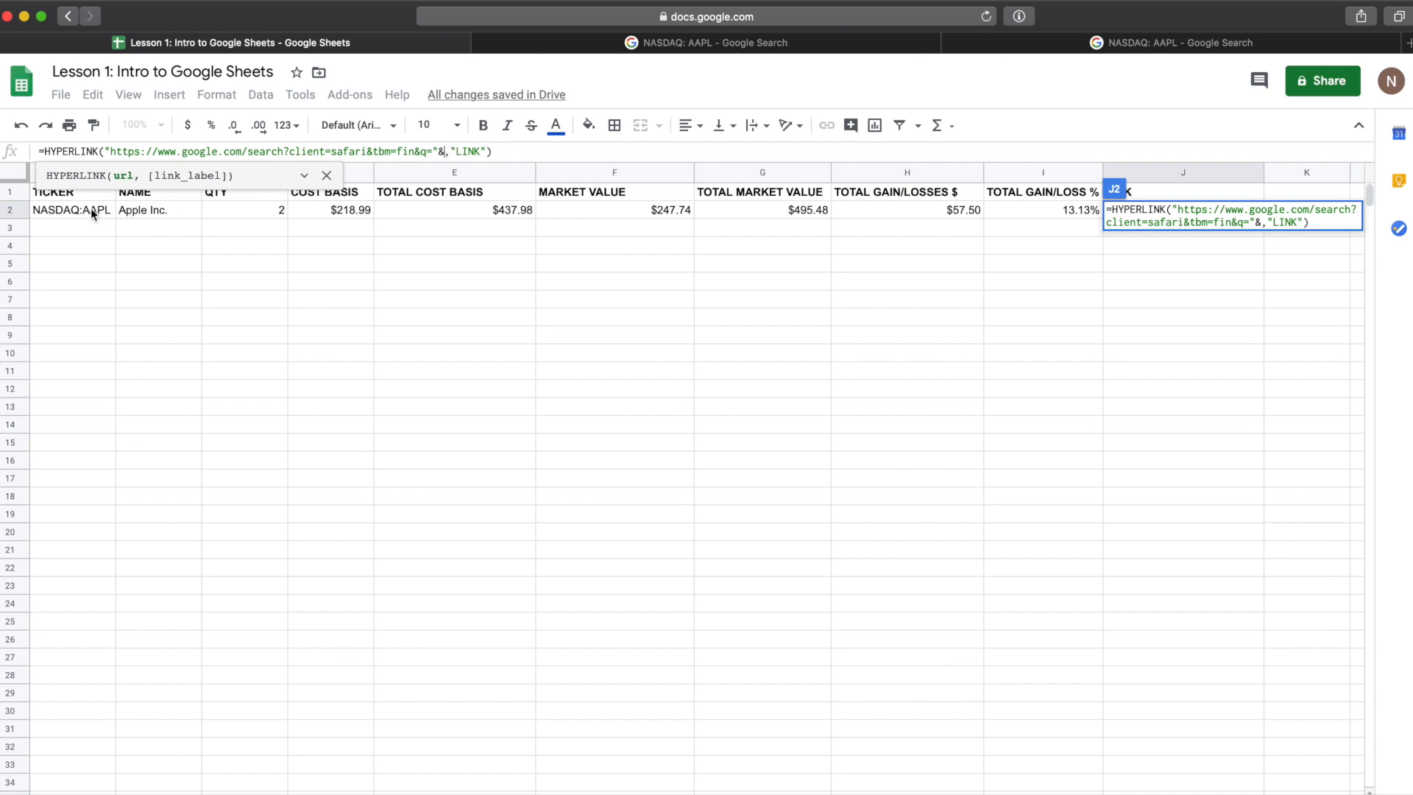
{"action": "left_click", "coordinate": [90, 209]}
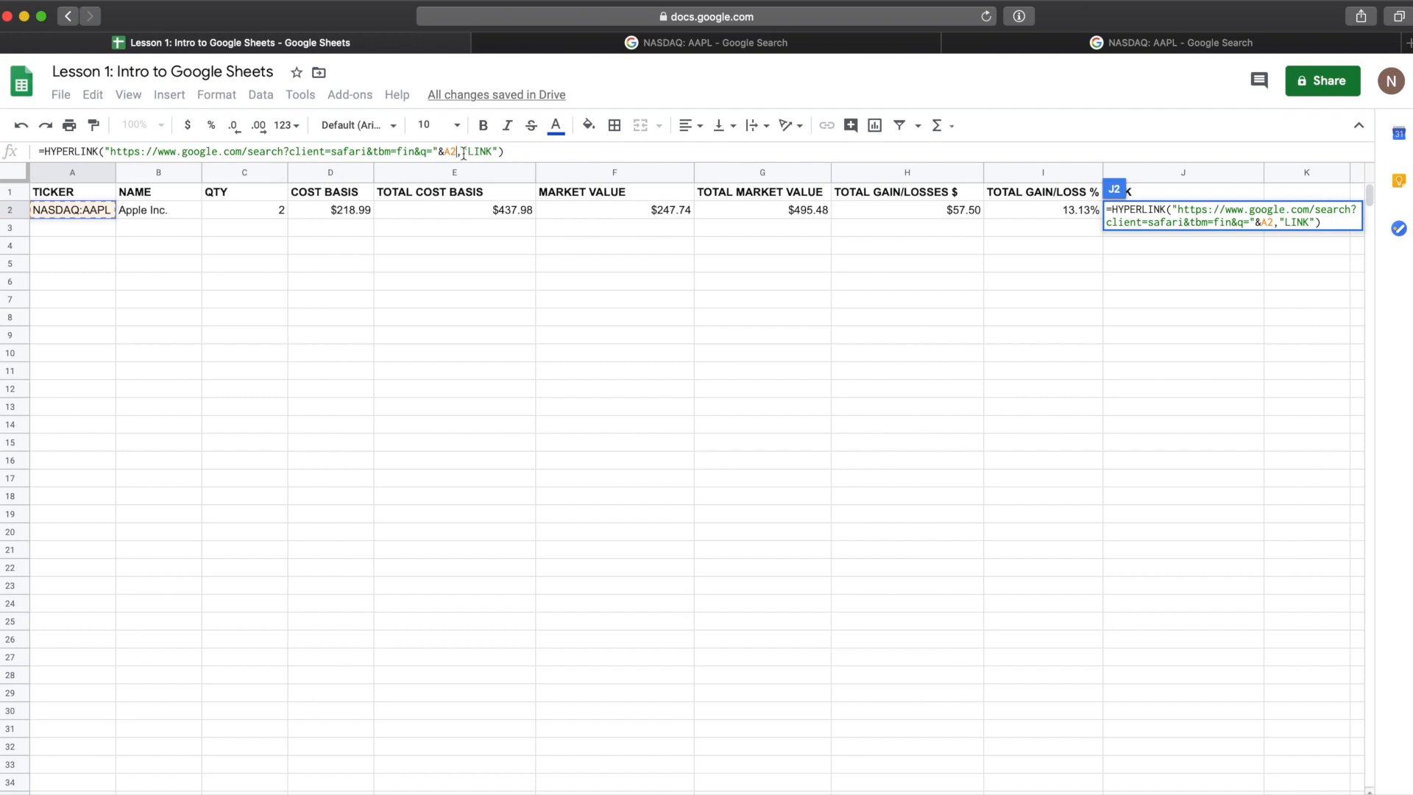
{"action": "key", "text": "Return"}
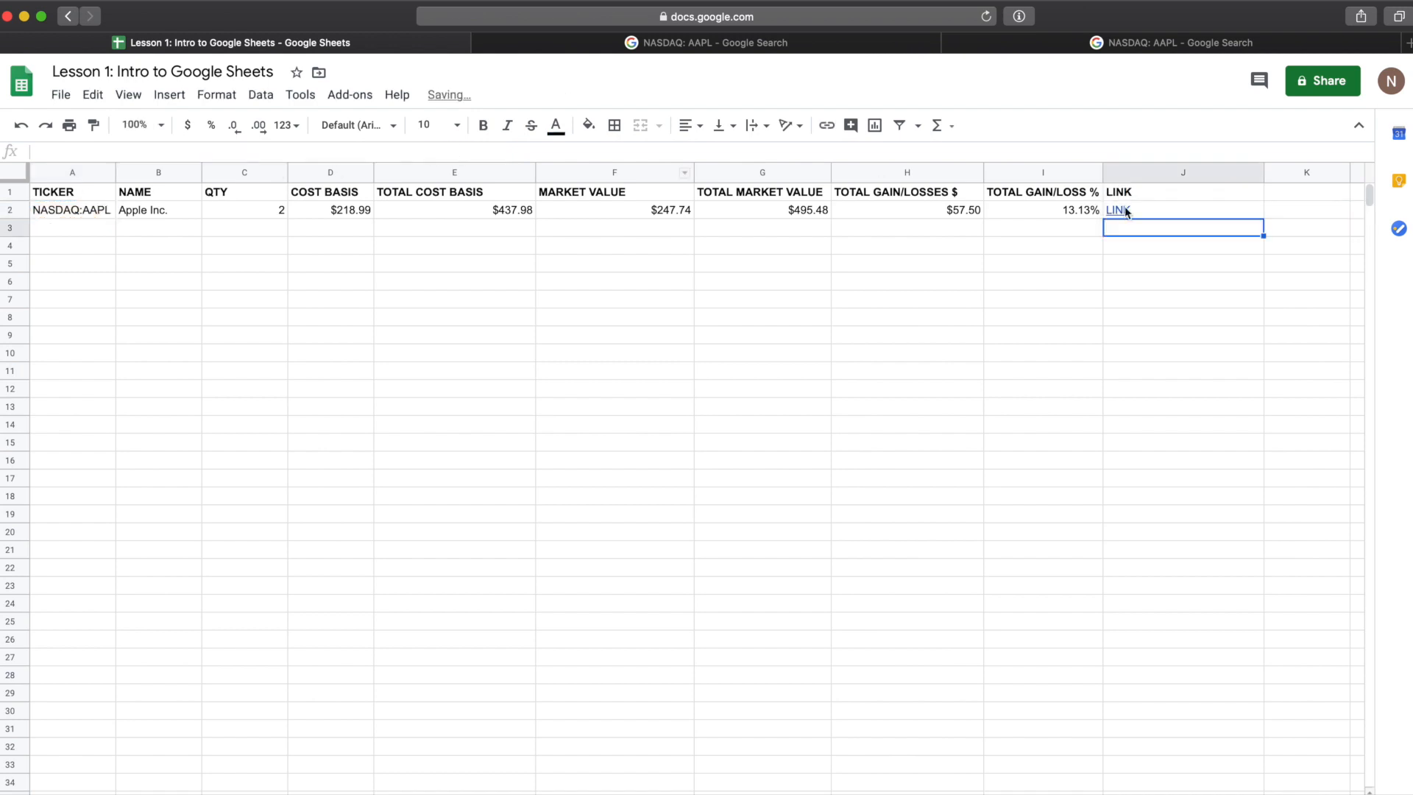
Step: Open the row 2 LINK to check its finance page, then return to the spreadsheet
{"action": "left_click", "coordinate": [1162, 212]}
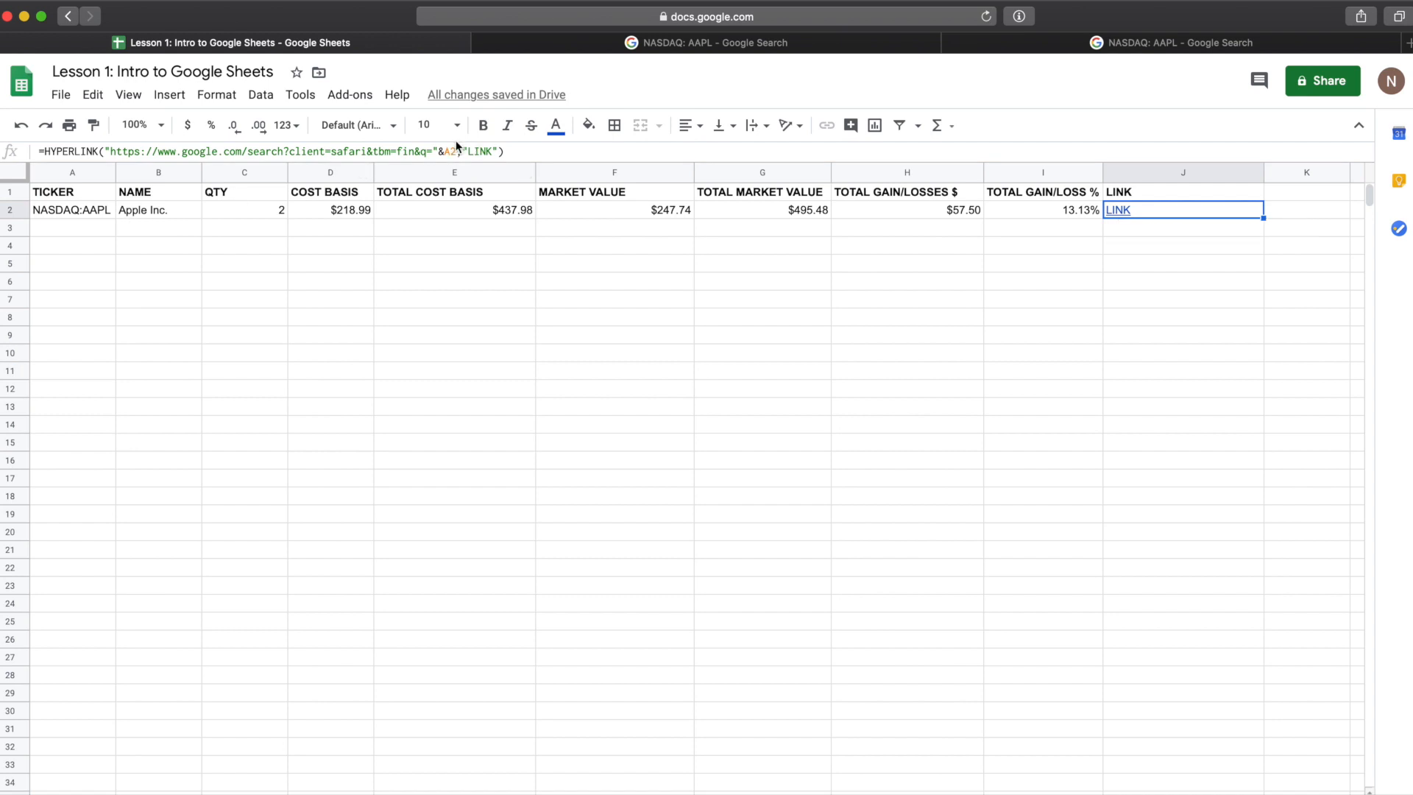
{"action": "mouse_move", "coordinate": [1117, 214]}
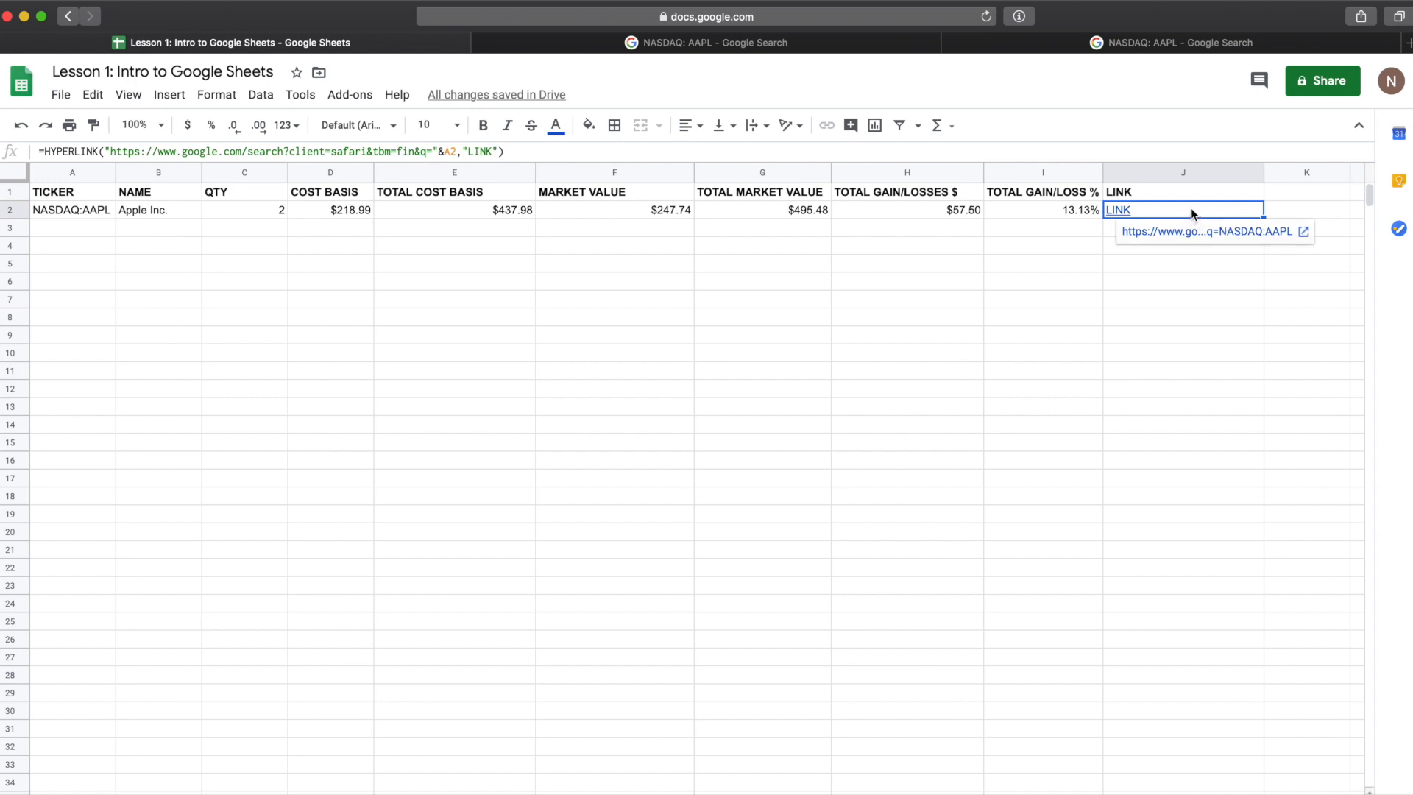
{"action": "left_click", "coordinate": [1152, 234]}
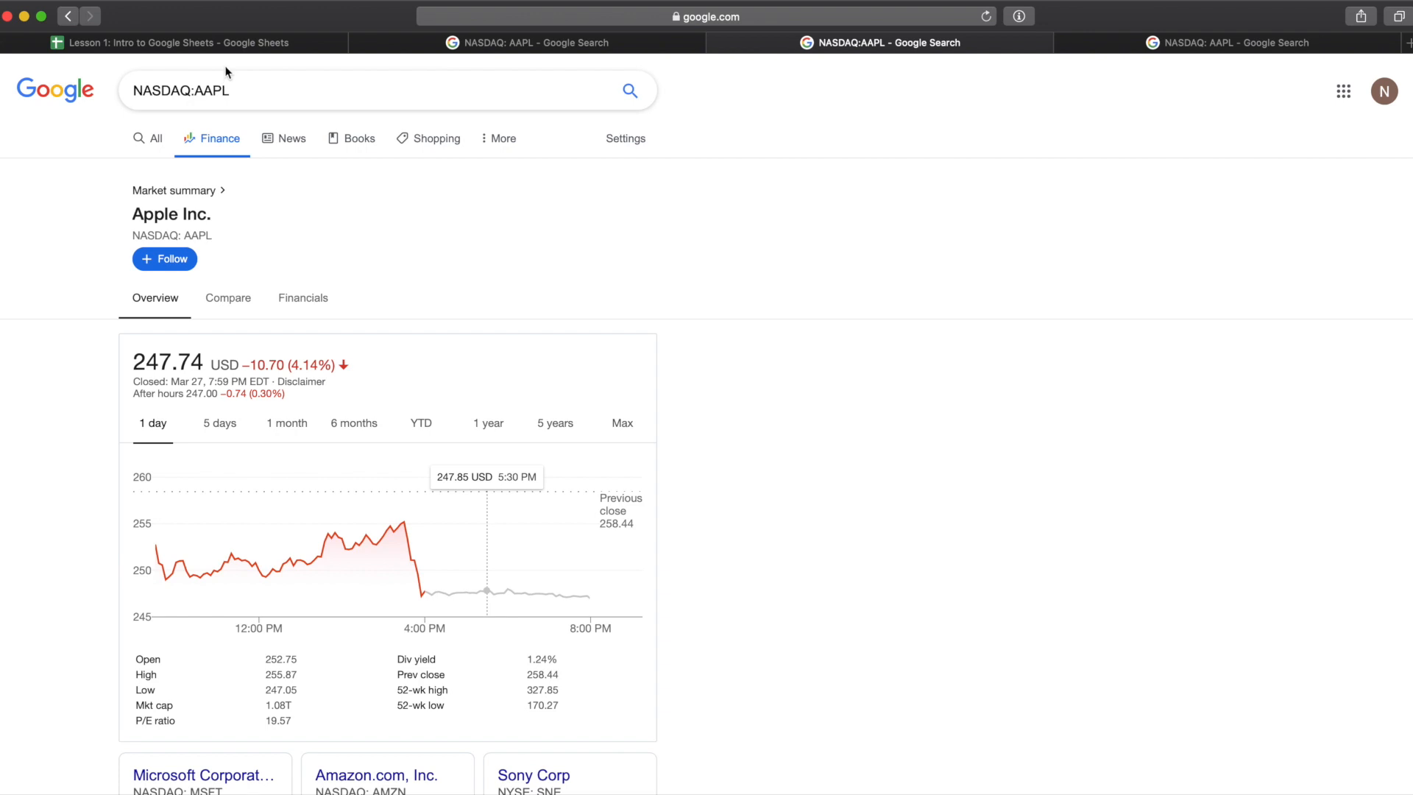
{"action": "left_click", "coordinate": [221, 44]}
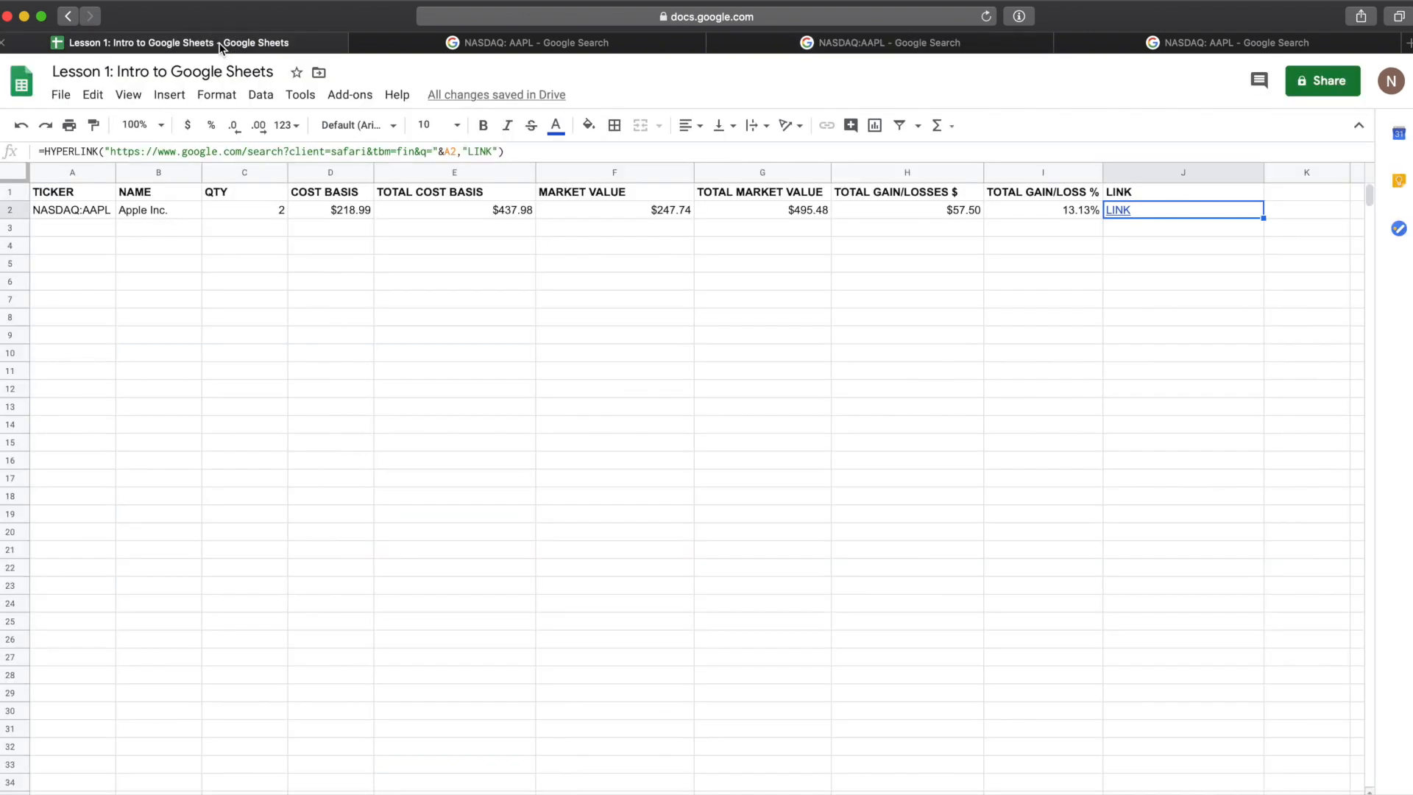
{"action": "left_click", "coordinate": [541, 245]}
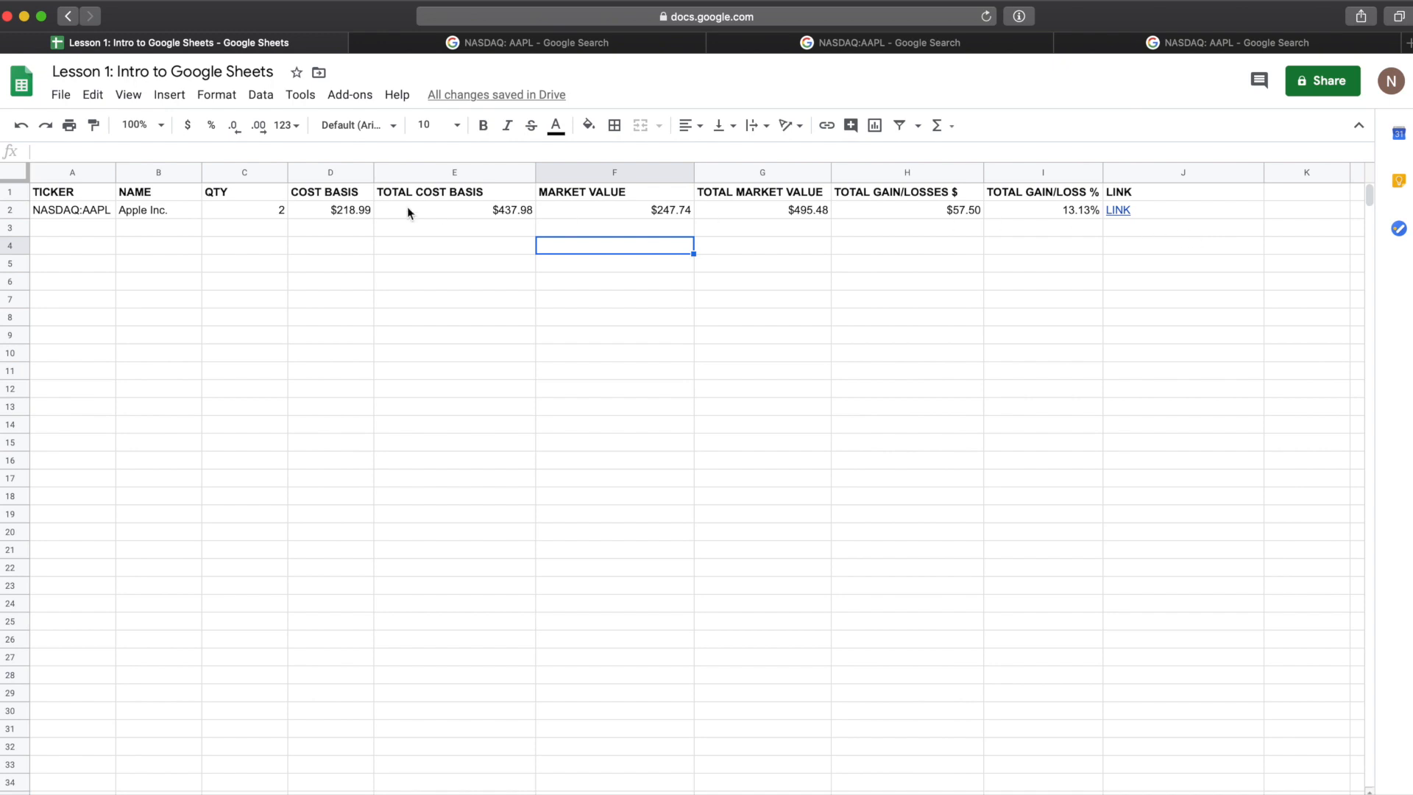
Step: Enter the ticker NYSEARCA:SPY in the TICKER cell of row 3
{"action": "left_click", "coordinate": [88, 235]}
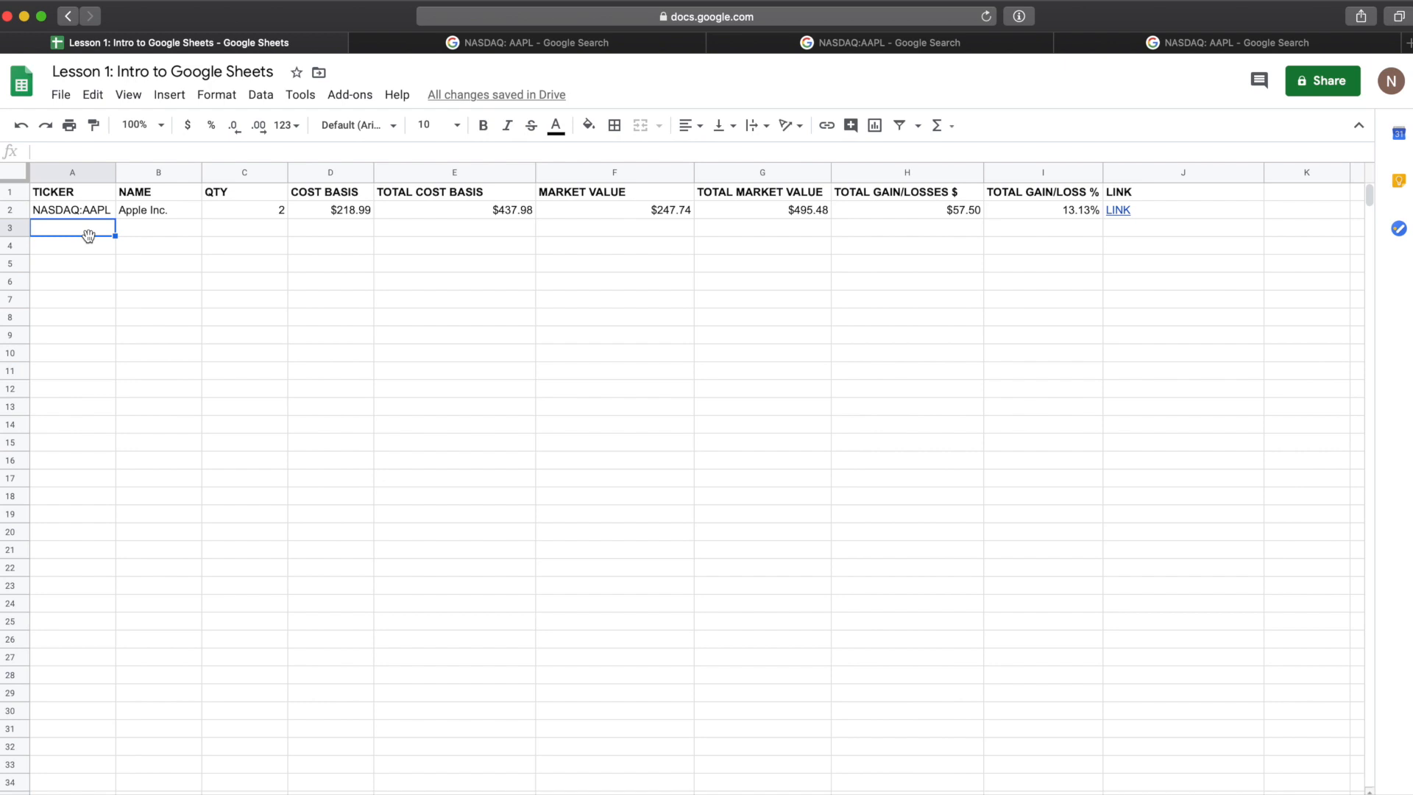
{"action": "type", "text": "NYSEARCA"}
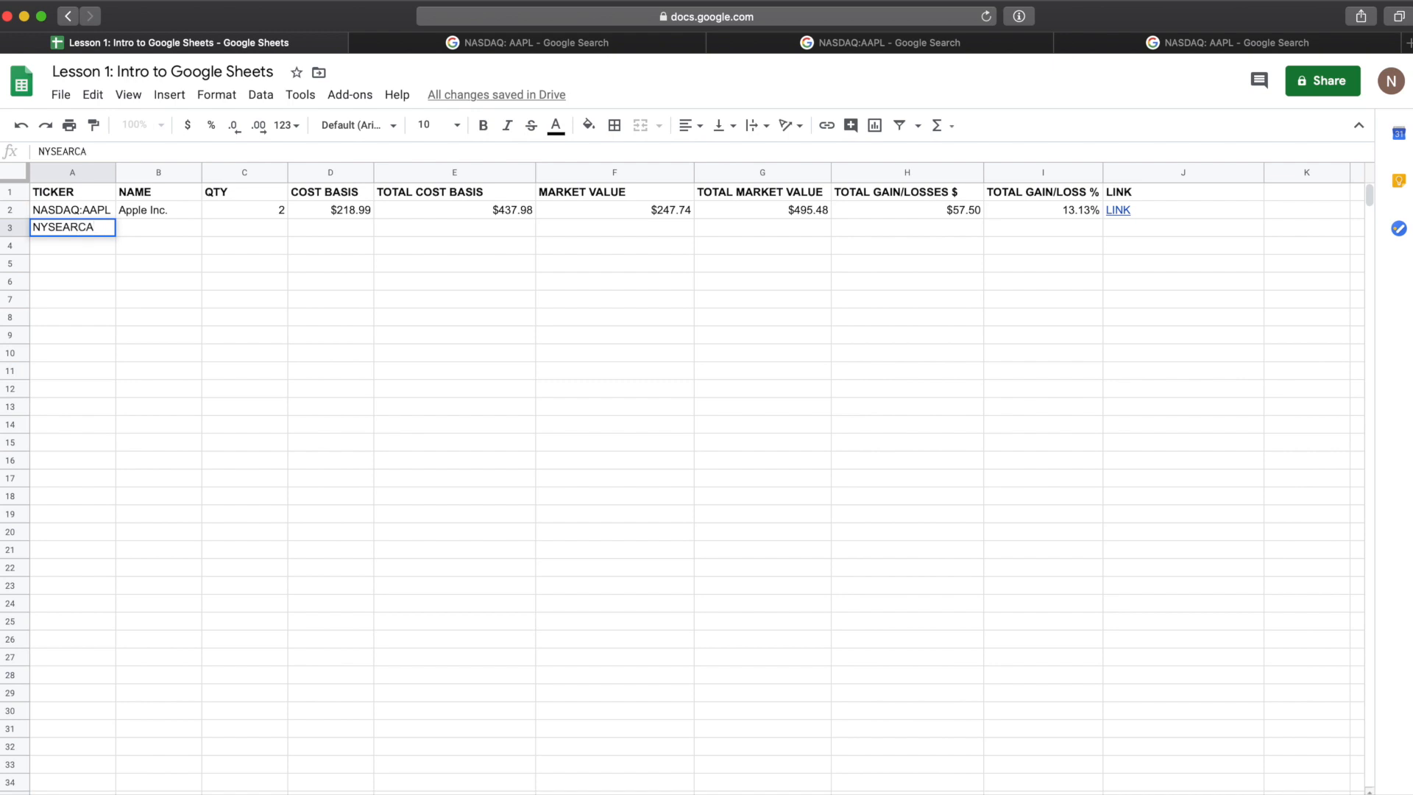
{"action": "key", "text": "Return"}
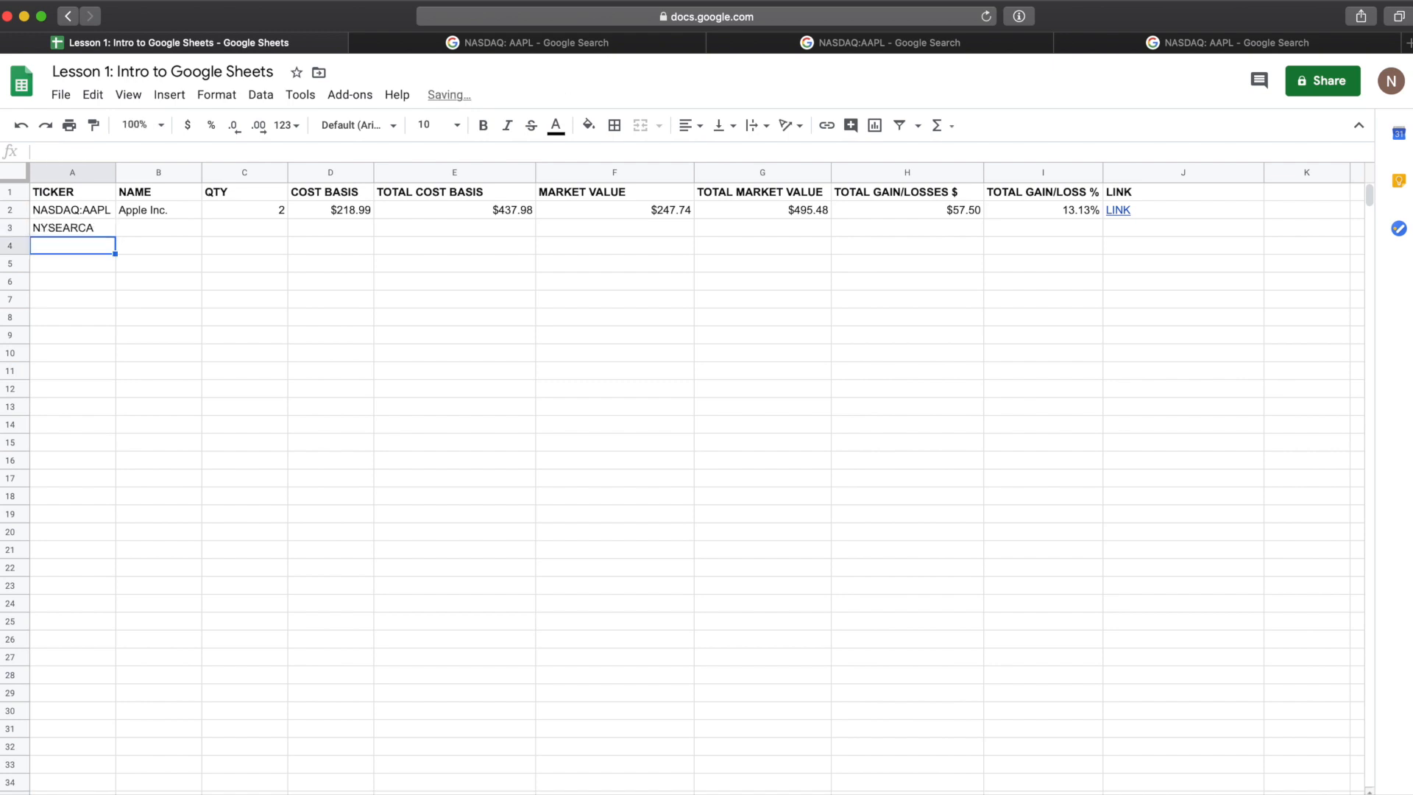
{"action": "double_click", "coordinate": [91, 225]}
{"action": "type", "text": ":"}
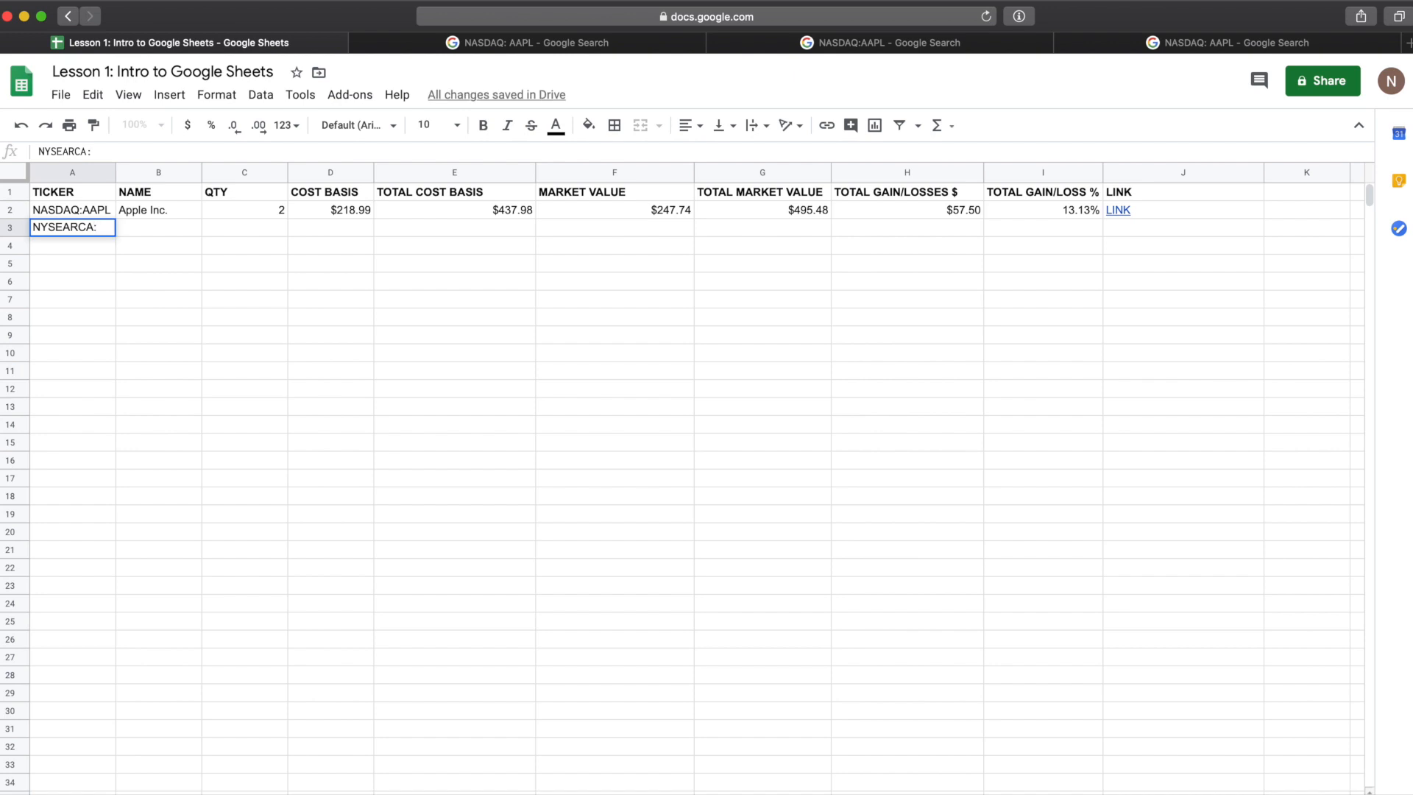
{"action": "type", "text": "SPY"}
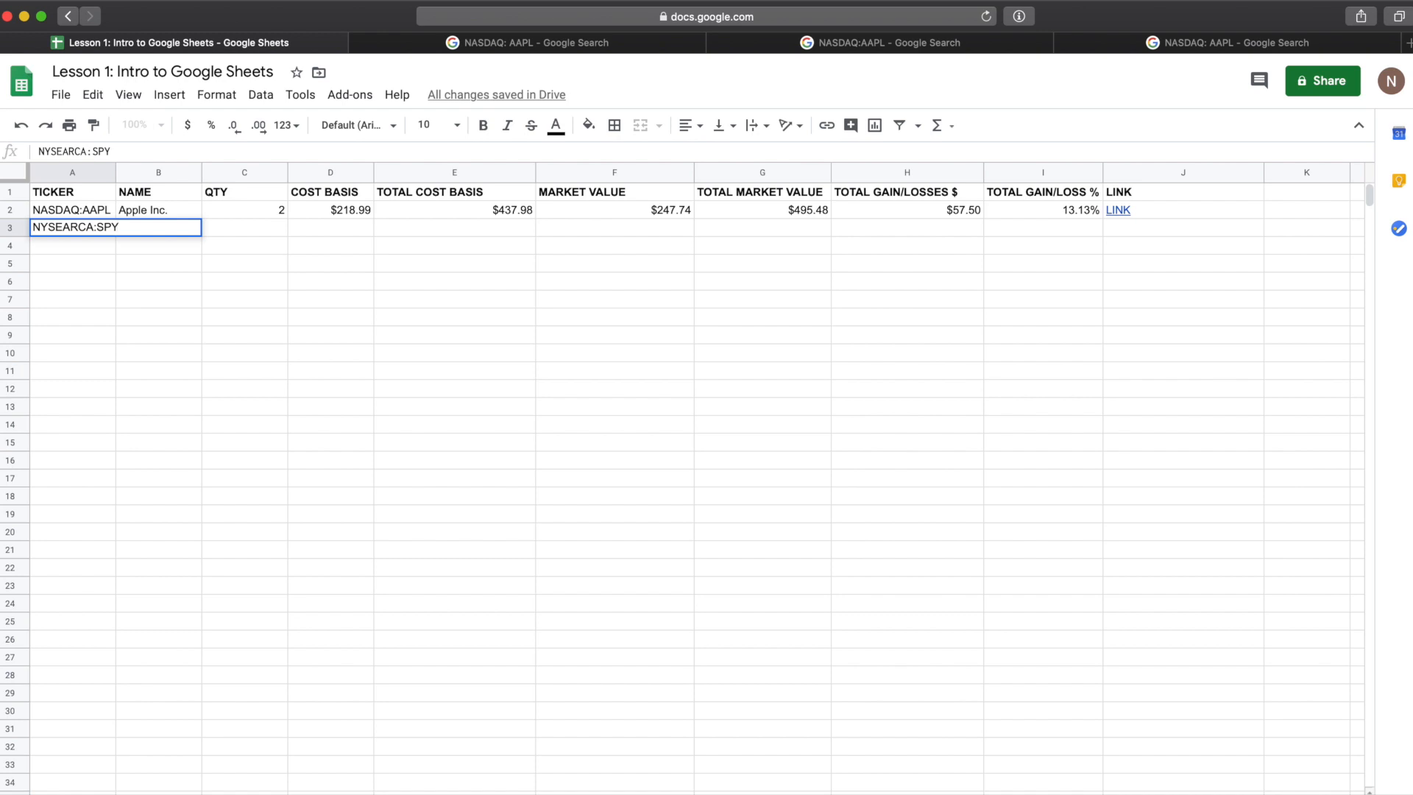
{"action": "key", "text": "Return"}
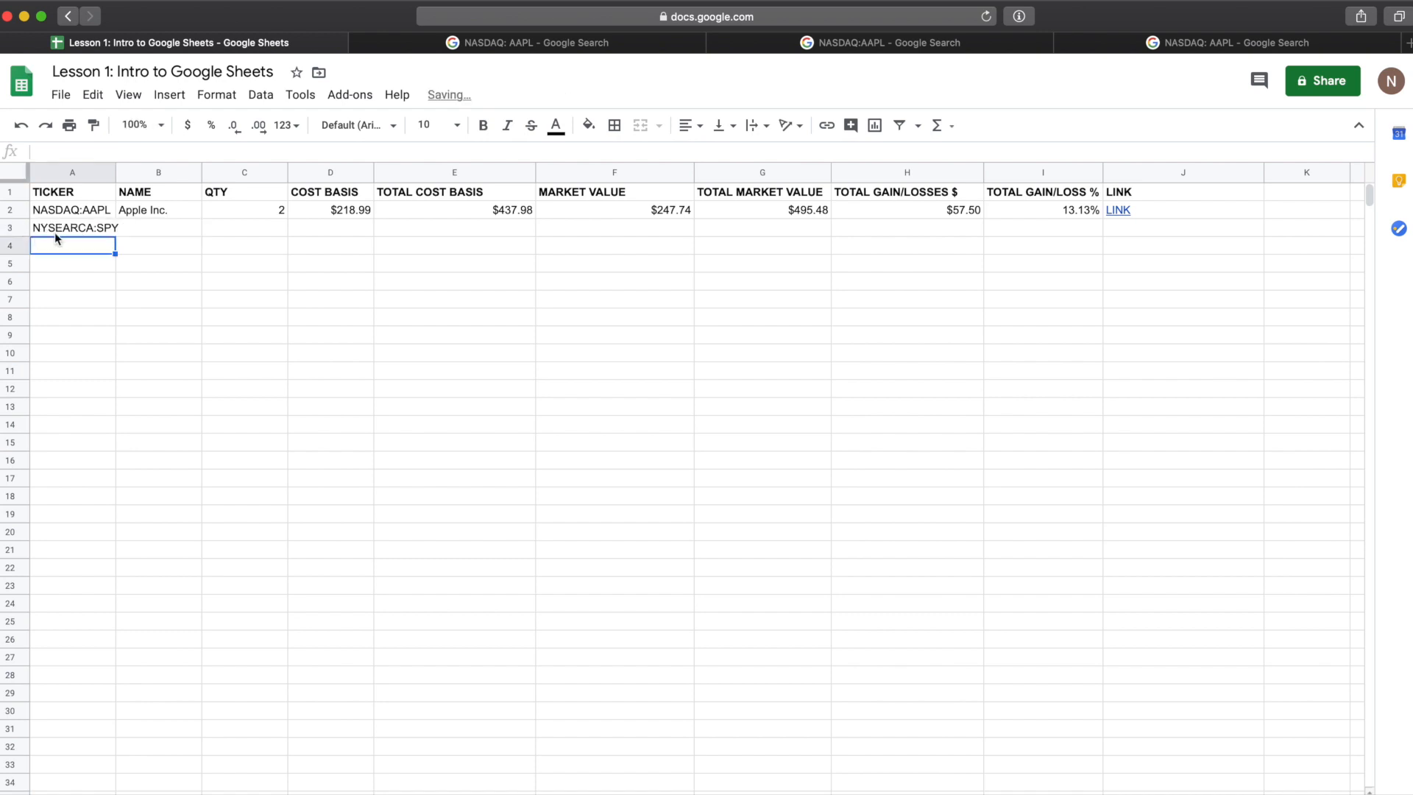
Step: Copy the NAME formula from row 2 down to row 3
{"action": "left_click", "coordinate": [84, 227]}
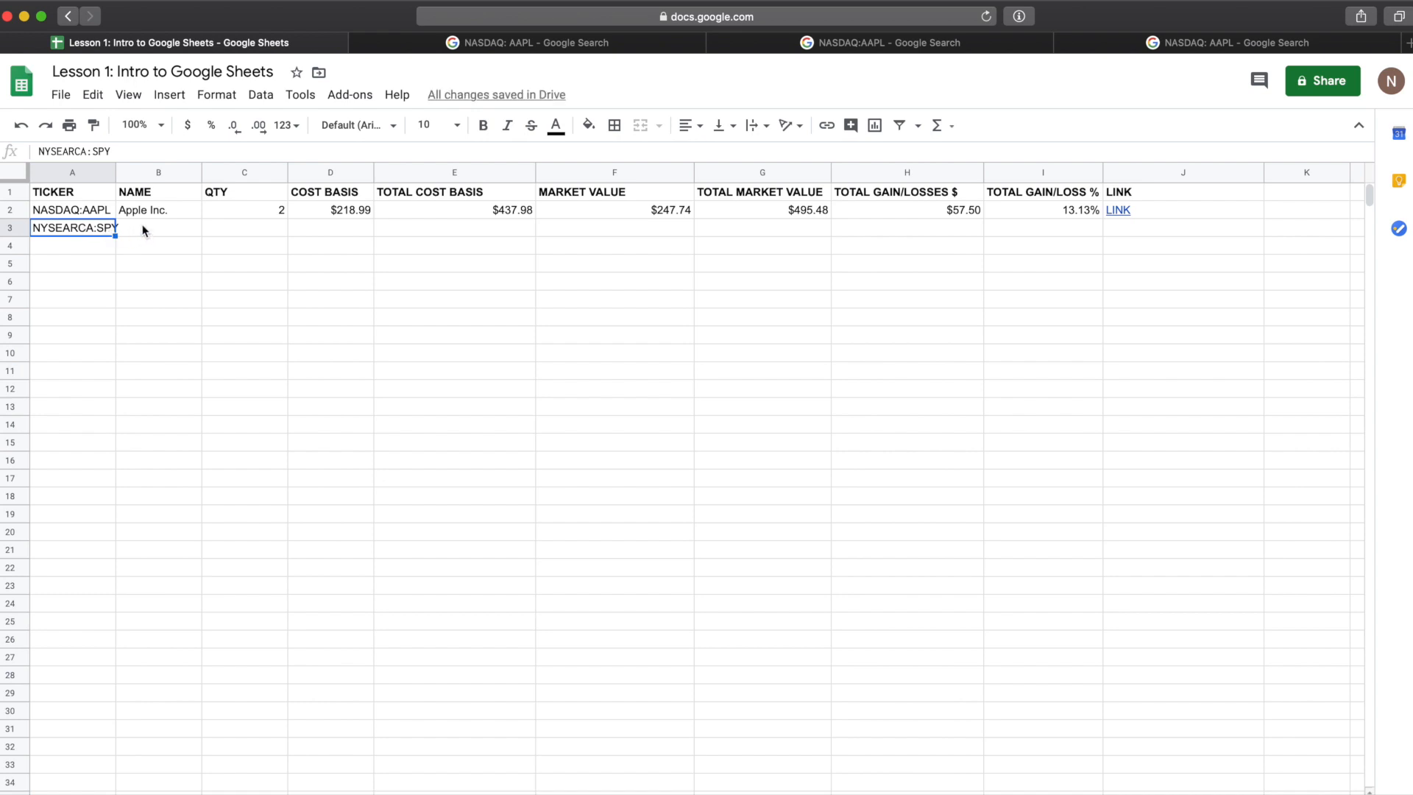
{"action": "left_click", "coordinate": [158, 213]}
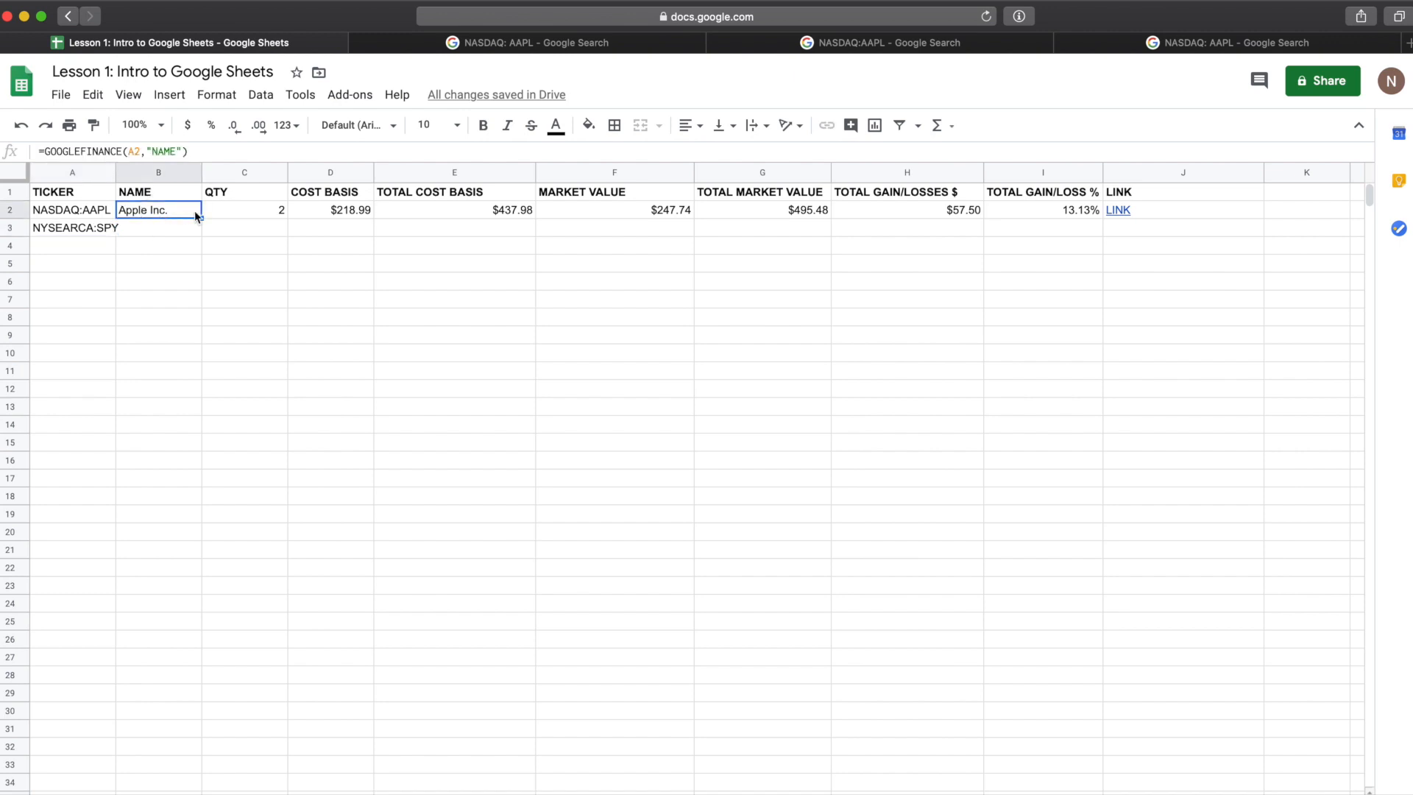
{"action": "mouse_move", "coordinate": [200, 218]}
{"action": "left_mouse_down"}
{"action": "mouse_move", "coordinate": [200, 231]}
{"action": "mouse_move", "coordinate": [200, 214]}
{"action": "left_mouse_up"}
{"action": "left_click_drag", "start_coordinate": [200, 218], "coordinate": [200, 231]}
{"action": "left_click", "coordinate": [172, 231]}
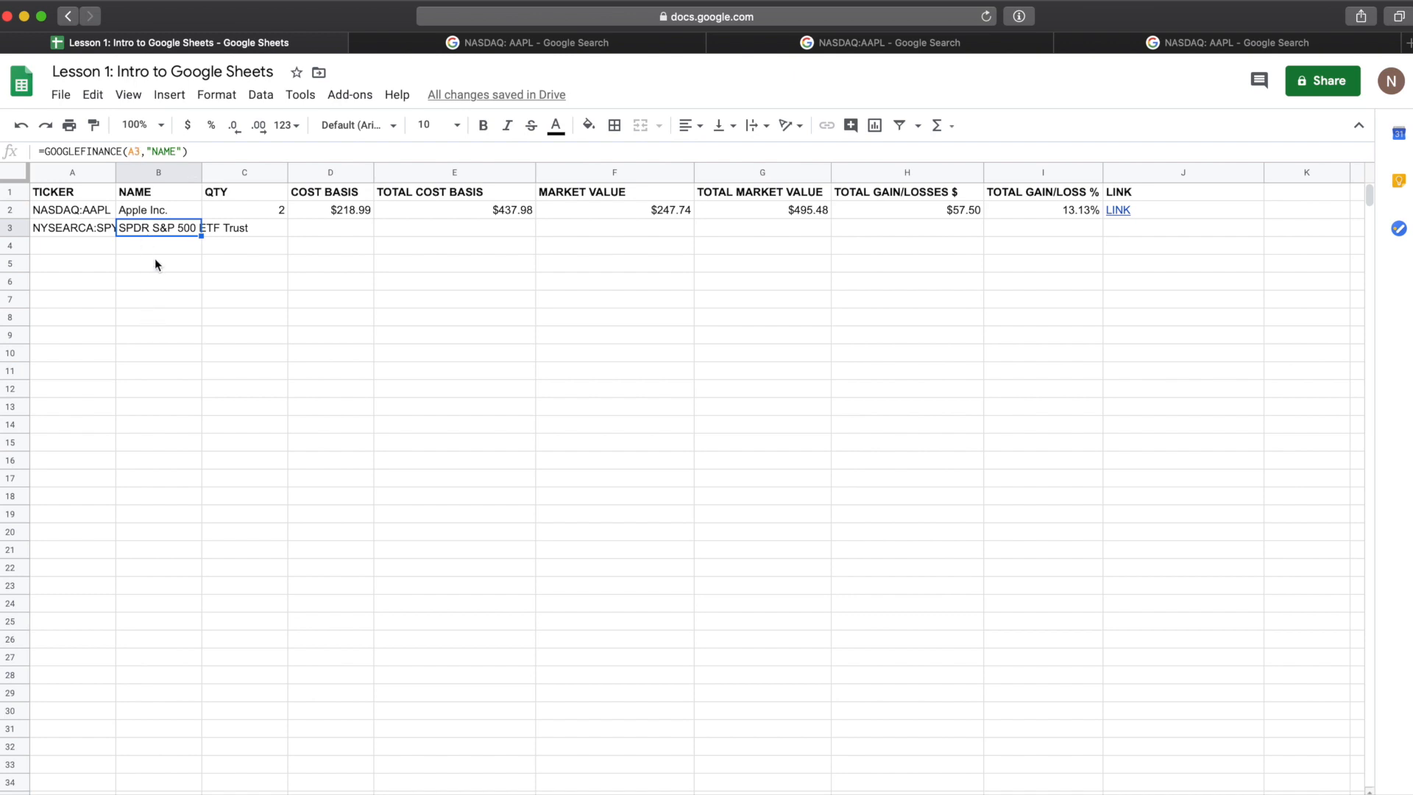
{"action": "left_click", "coordinate": [170, 213]}
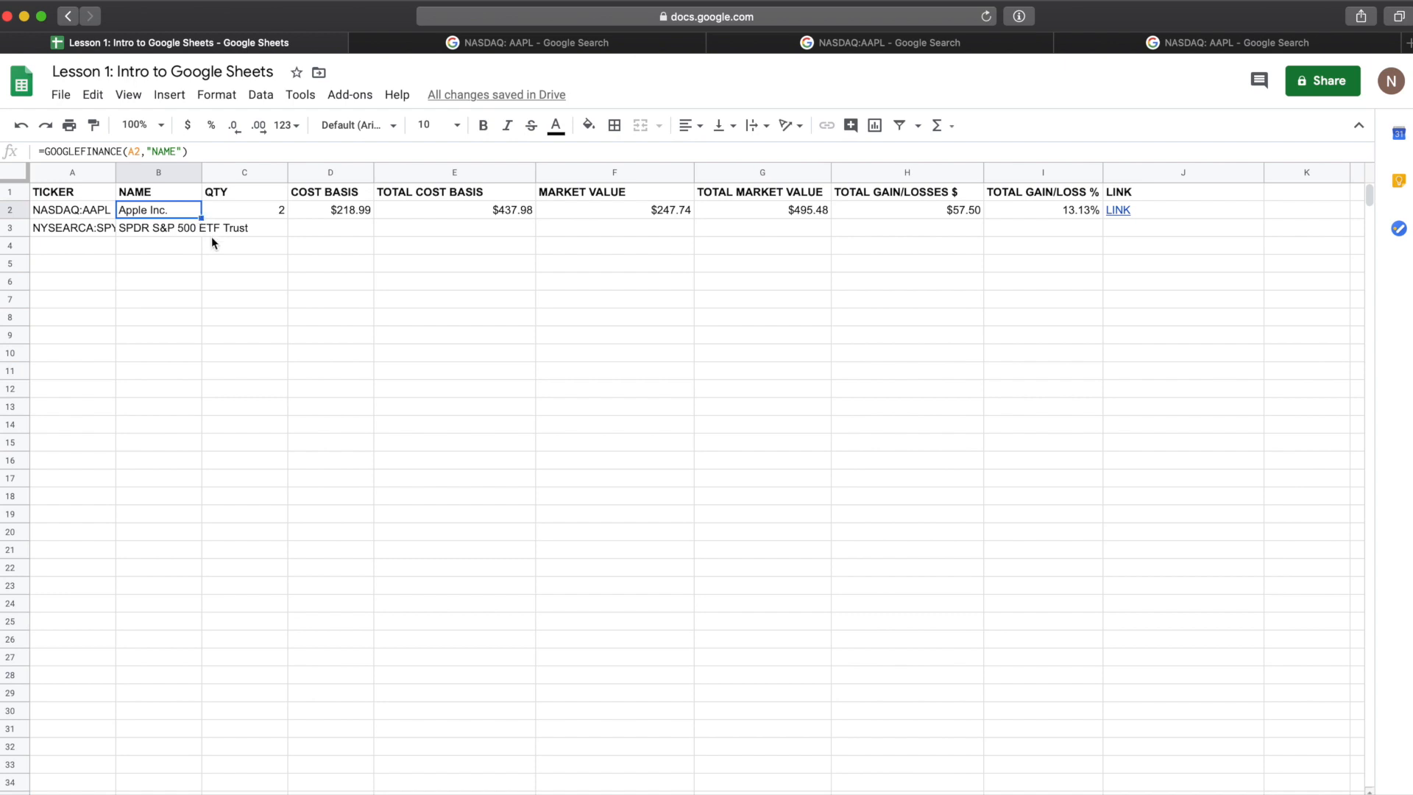
{"action": "left_click_drag", "start_coordinate": [201, 218], "coordinate": [202, 228]}
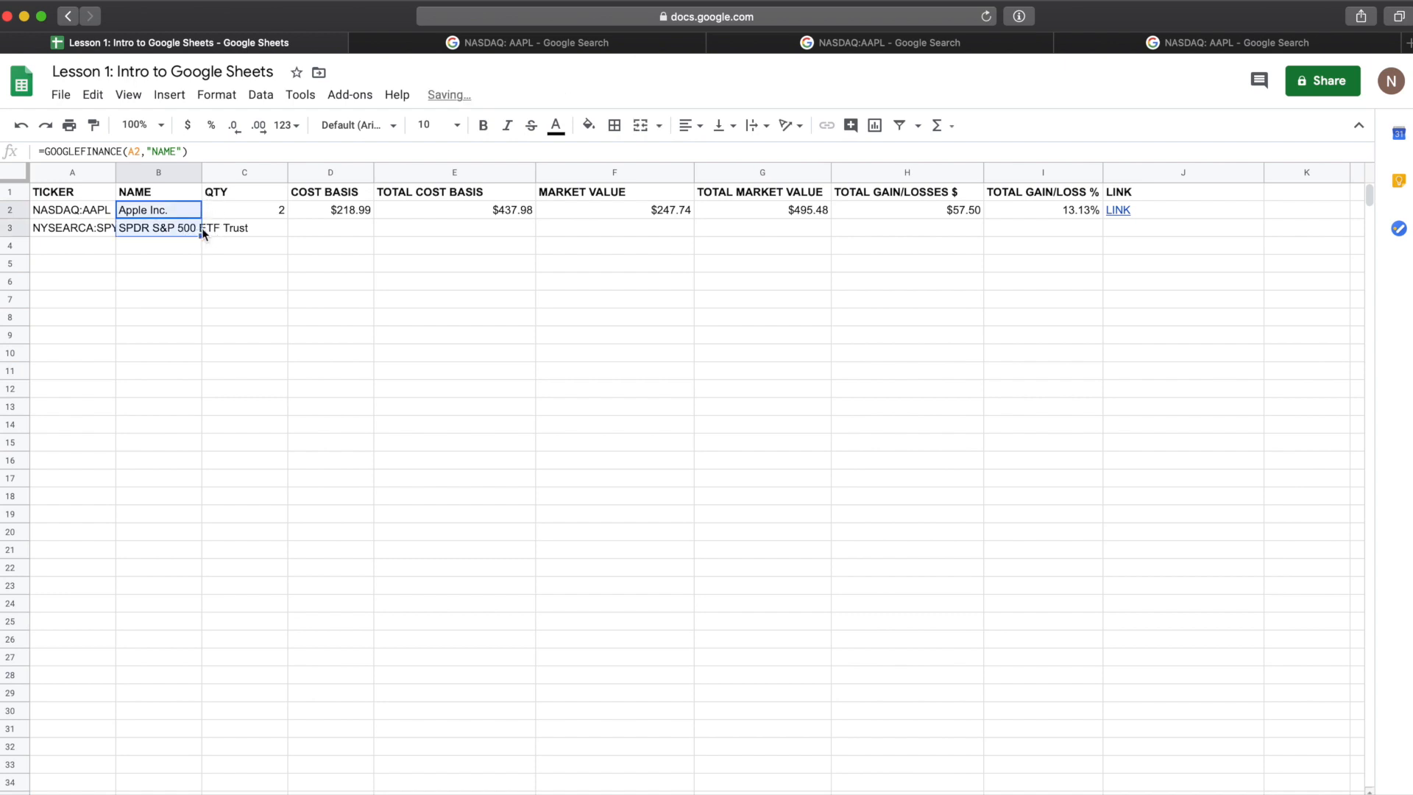
Step: Enter quantity 4 and cost basis 464.31 for the SPY row
{"action": "left_click", "coordinate": [253, 228]}
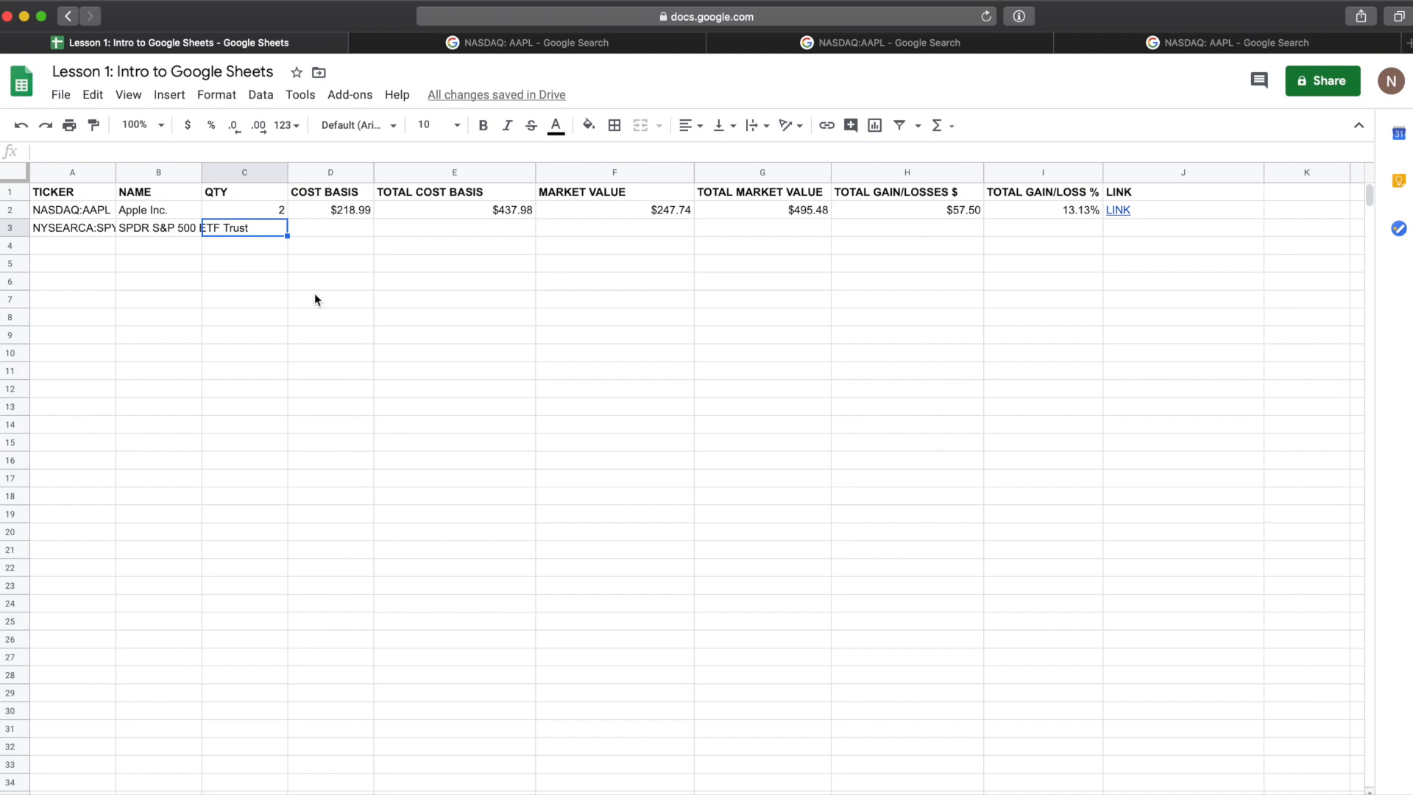
{"action": "type", "text": "4"}
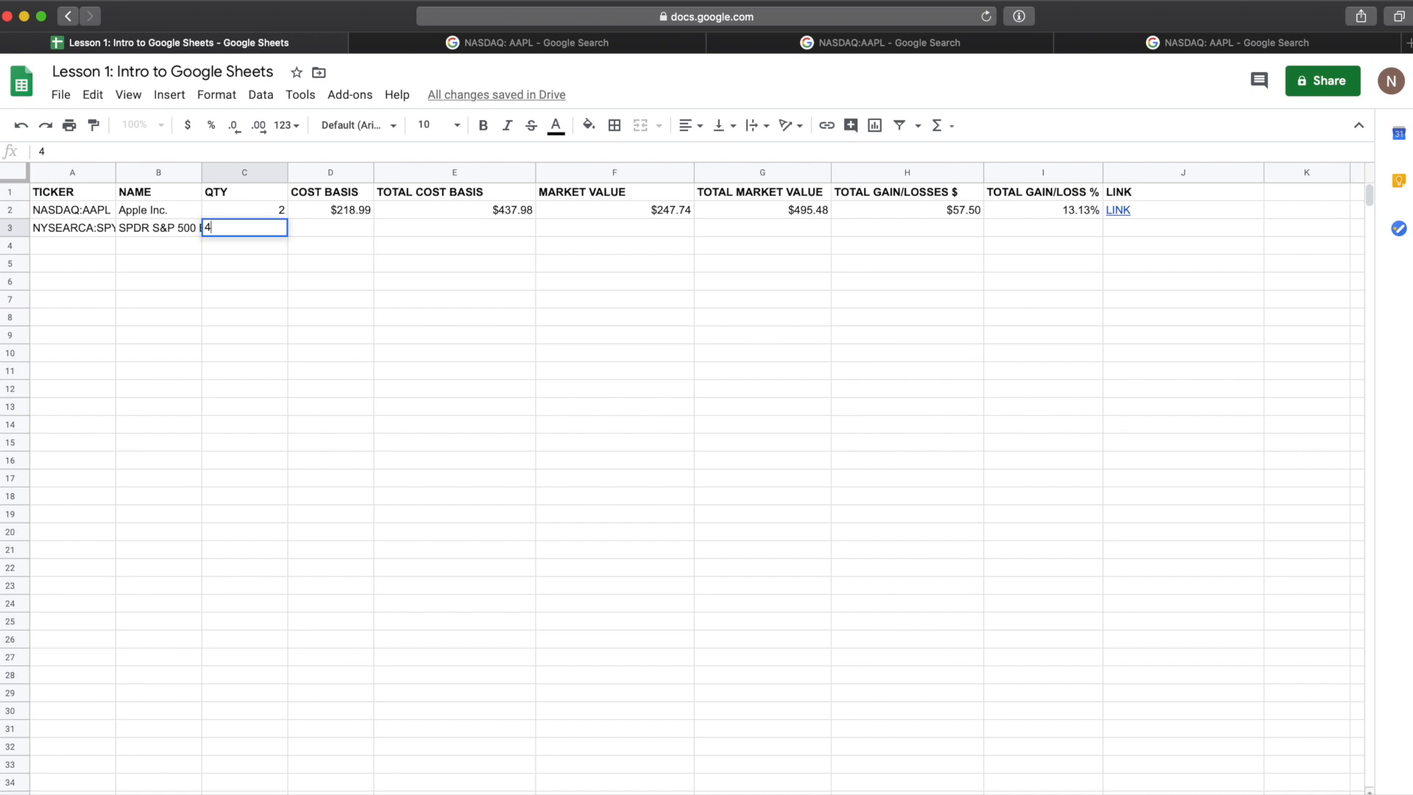
{"action": "key", "text": "Return"}
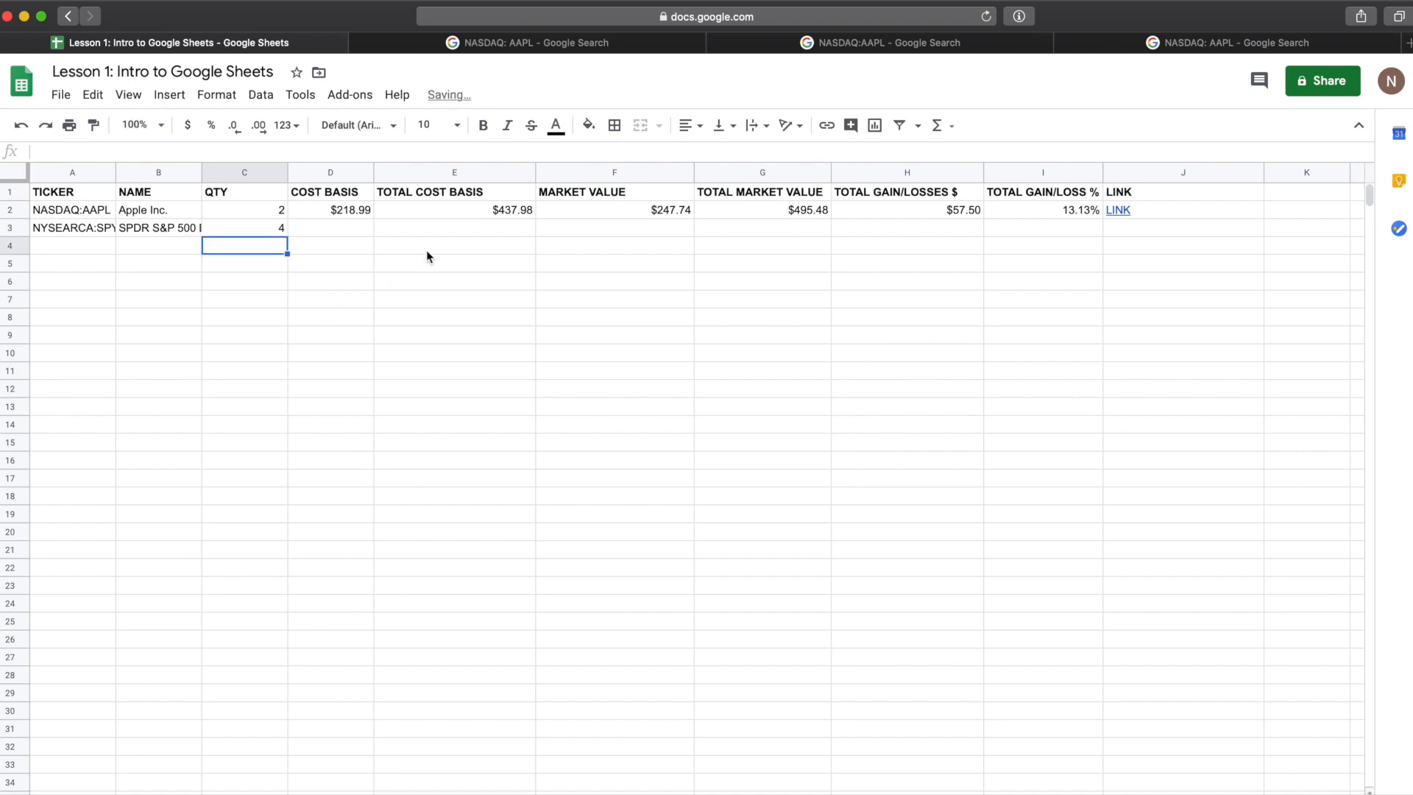
{"action": "left_click", "coordinate": [330, 228]}
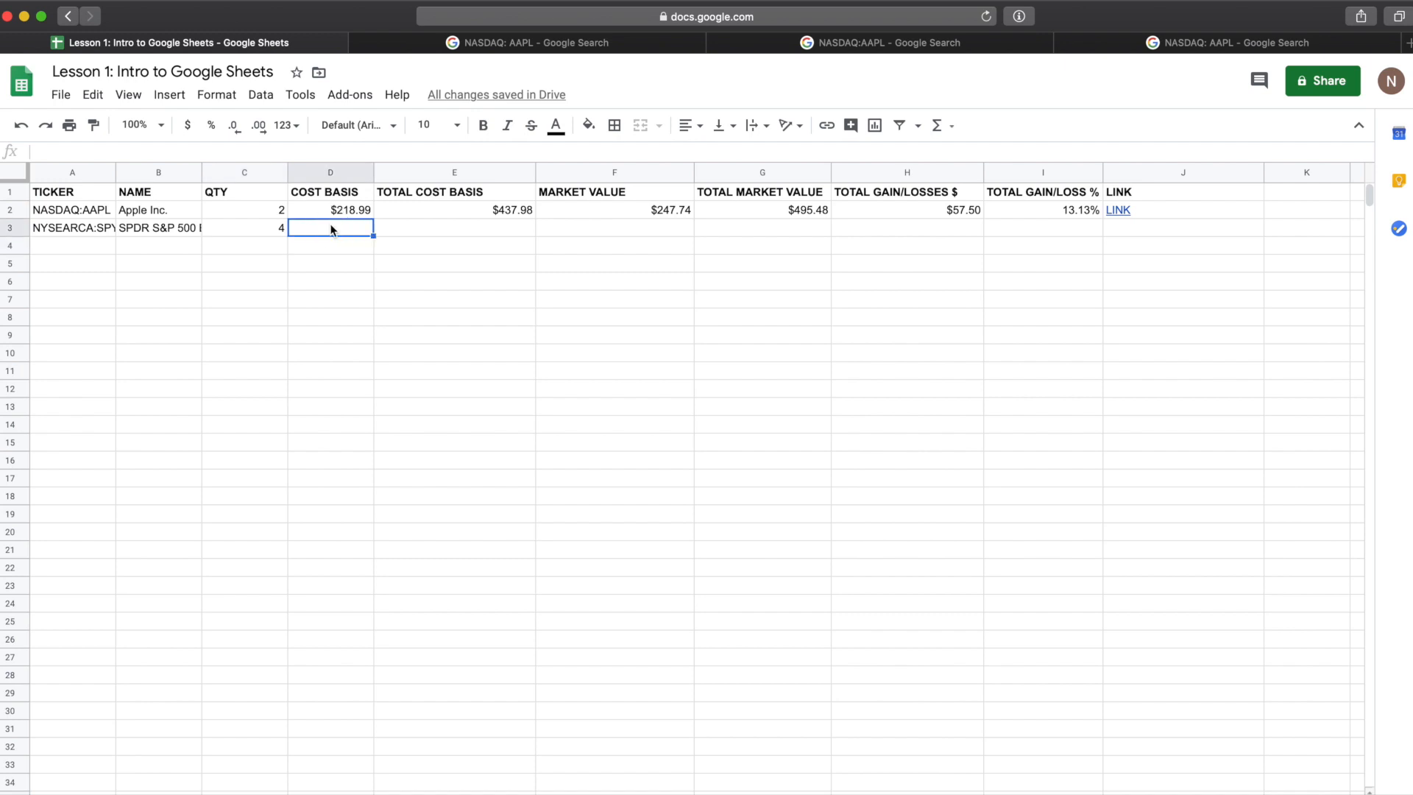
{"action": "type", "text": "464.31"}
{"action": "key", "text": "Return"}
Step: Copy the TOTAL COST BASIS formula from row 2 down to row 3
{"action": "left_click", "coordinate": [359, 227]}
{"action": "left_click", "coordinate": [421, 229]}
{"action": "left_click", "coordinate": [427, 212]}
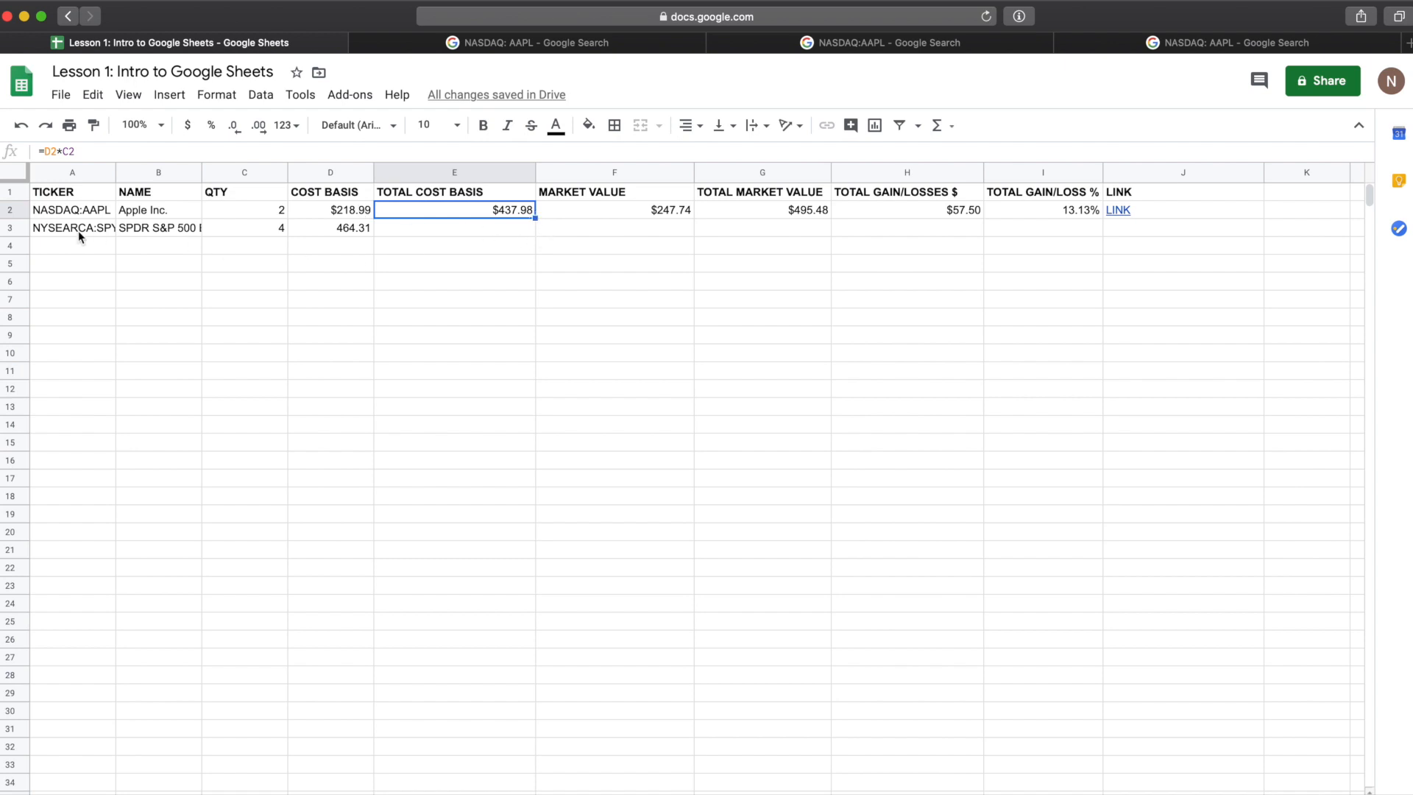
{"action": "left_click", "coordinate": [535, 219]}
{"action": "left_click_drag", "start_coordinate": [535, 218], "coordinate": [535, 232]}
{"action": "left_click", "coordinate": [511, 226]}
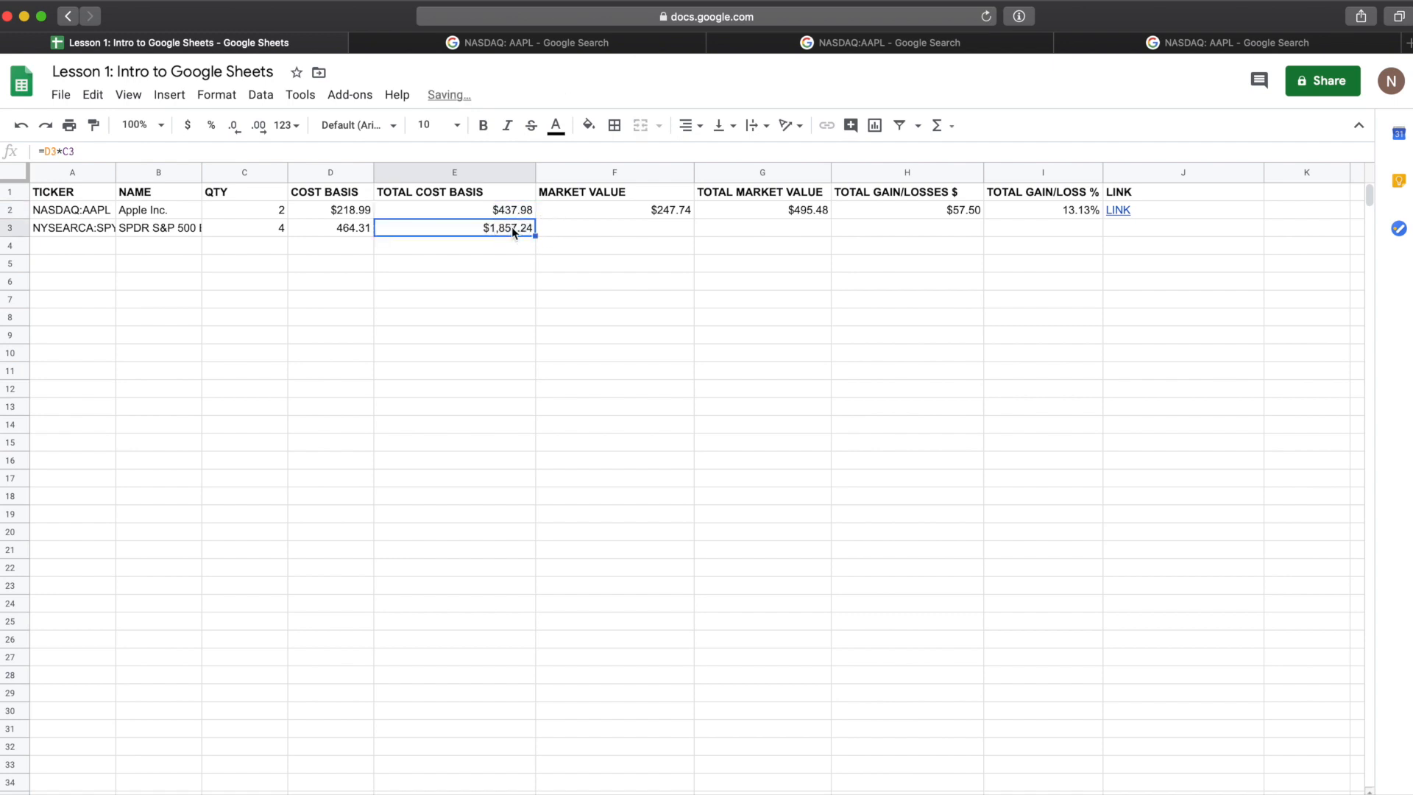
Step: Copy the MARKET VALUE, TOTAL MARKET VALUE and TOTAL GAIN/LOSSES $ formulas down to row 3
{"action": "left_click", "coordinate": [590, 211]}
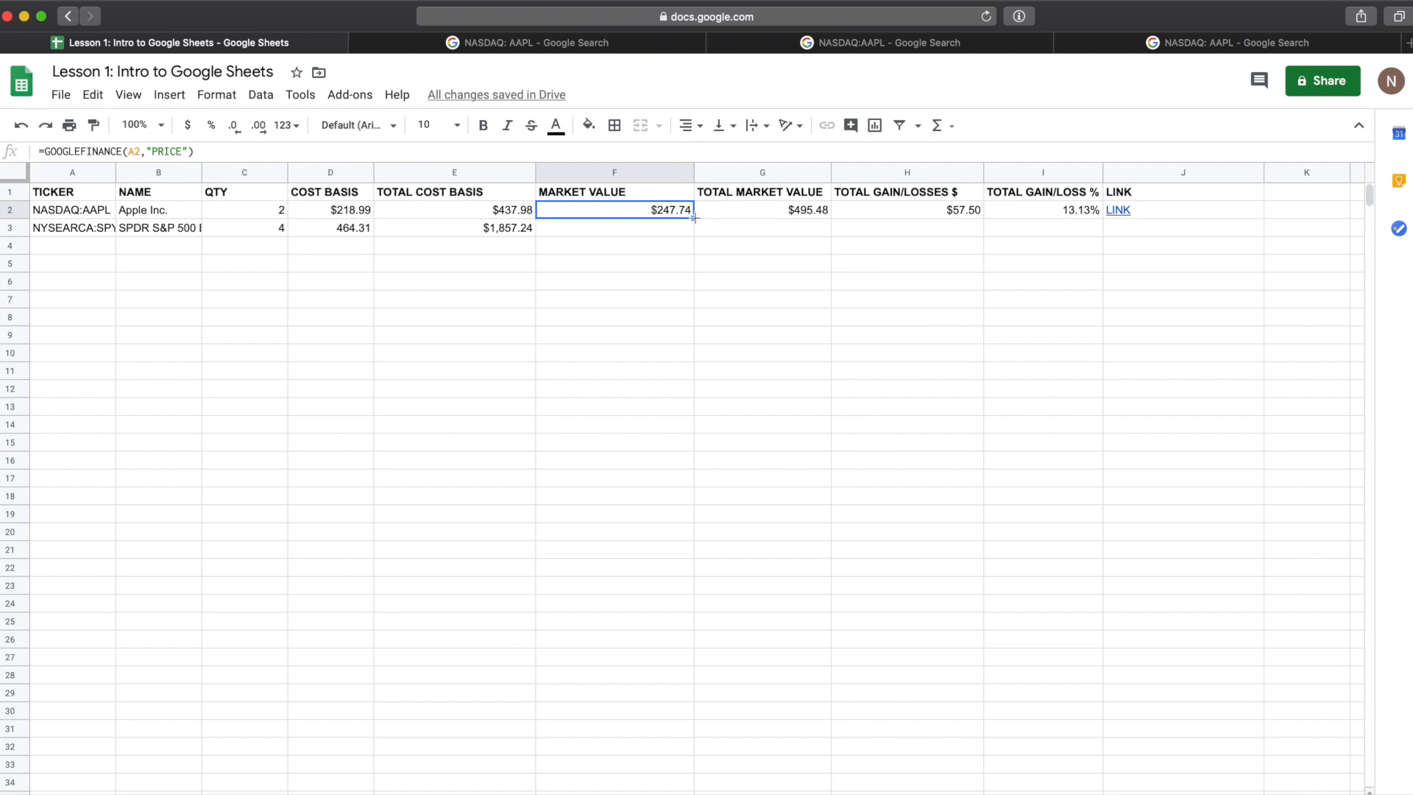
{"action": "left_click_drag", "start_coordinate": [695, 217], "coordinate": [695, 235]}
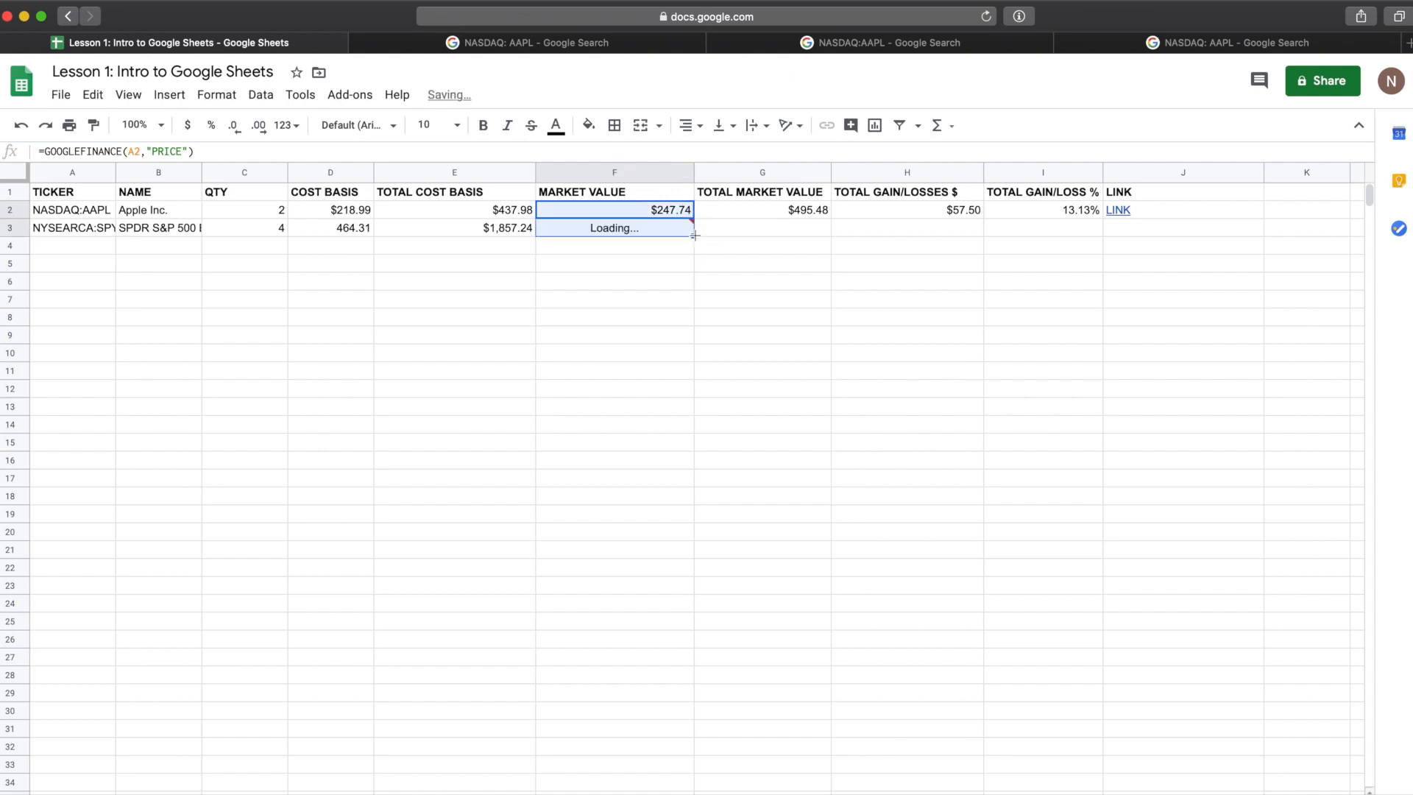
{"action": "left_click", "coordinate": [754, 213]}
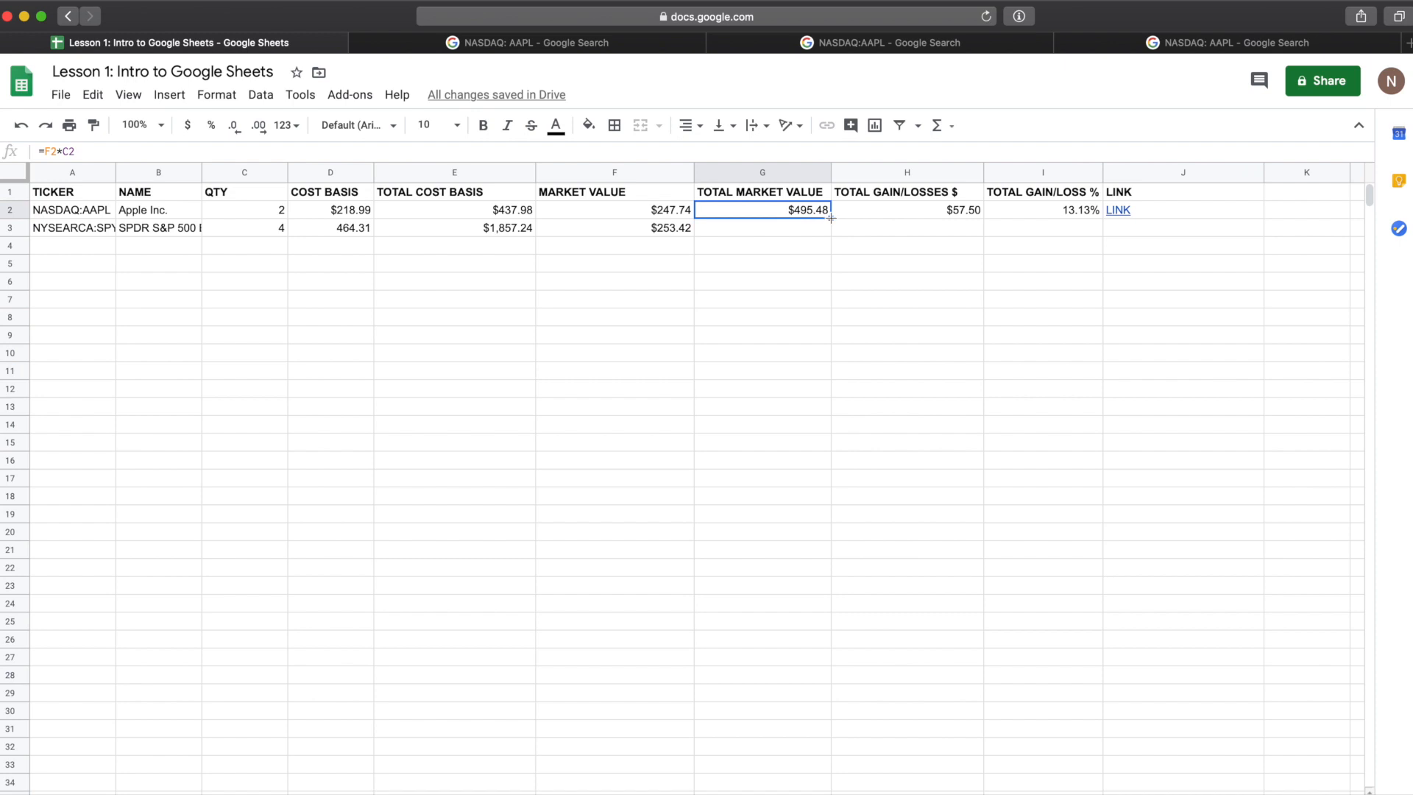
{"action": "left_click_drag", "start_coordinate": [829, 217], "coordinate": [831, 228]}
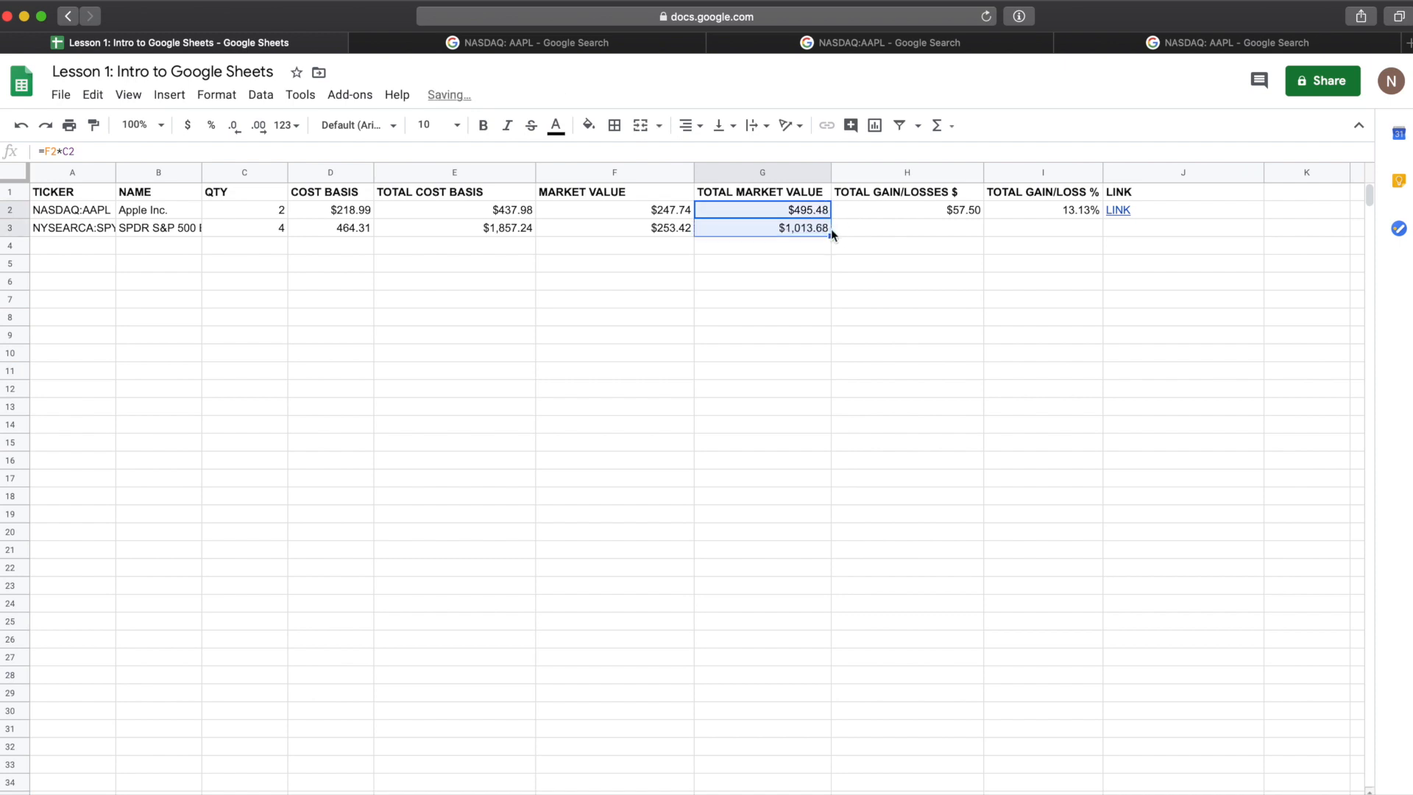
{"action": "left_click", "coordinate": [905, 215]}
{"action": "left_click_drag", "start_coordinate": [983, 219], "coordinate": [994, 238]}
Step: Copy the TOTAL GAIN/LOSS % and LINK formulas from row 2 down to row 3
{"action": "left_click", "coordinate": [1028, 209]}
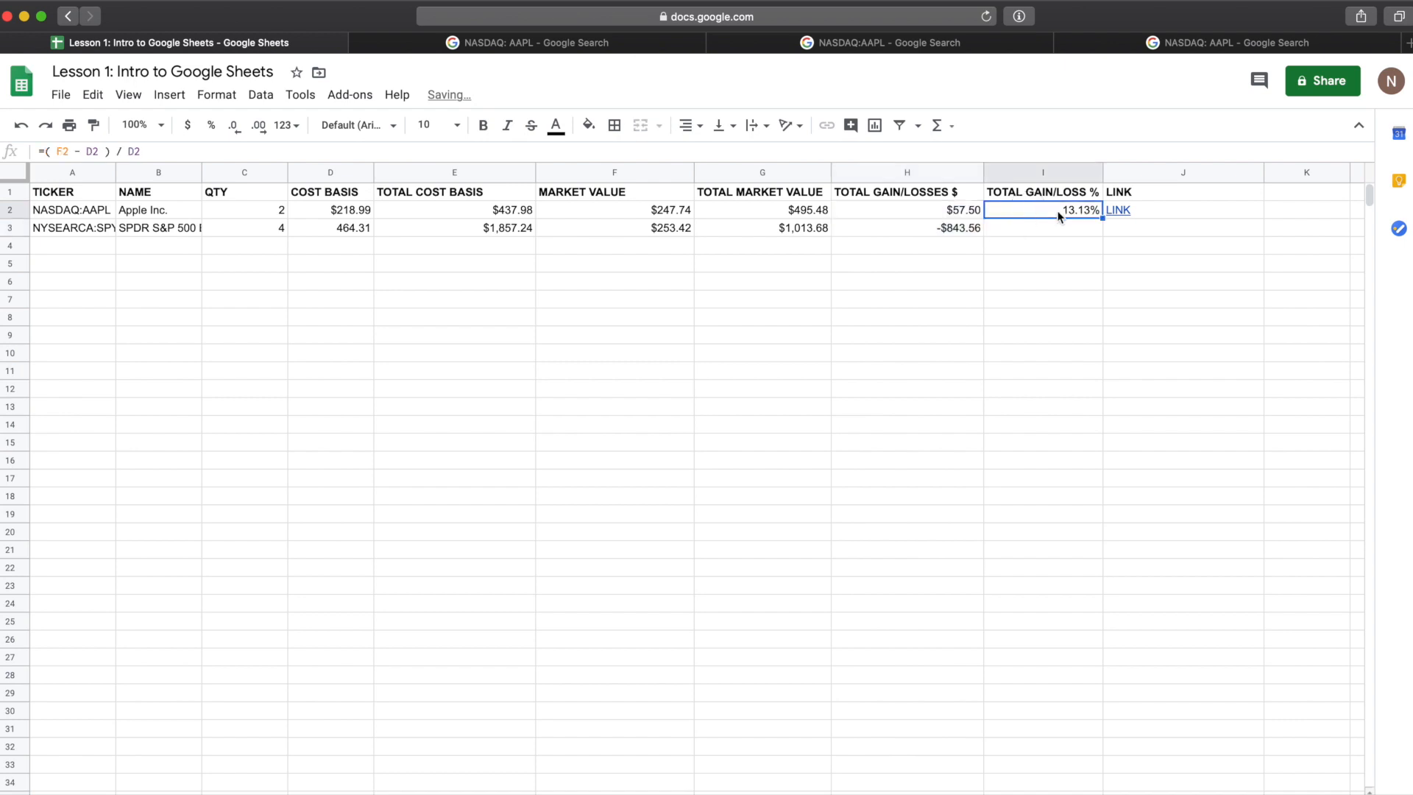
{"action": "left_click_drag", "start_coordinate": [1100, 218], "coordinate": [1099, 235]}
{"action": "left_click", "coordinate": [1241, 211]}
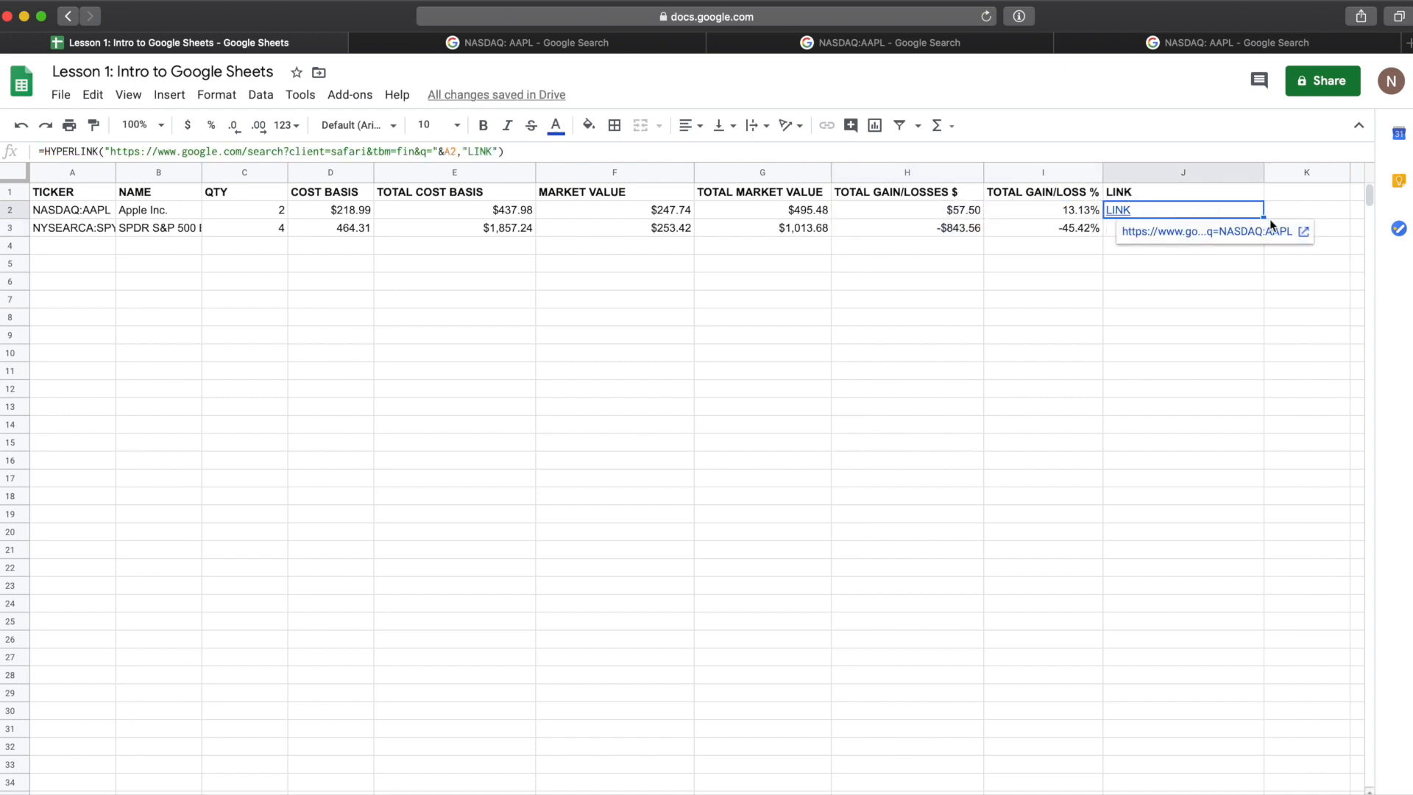
{"action": "left_click_drag", "start_coordinate": [1262, 219], "coordinate": [1263, 229]}
{"action": "left_click", "coordinate": [1111, 243]}
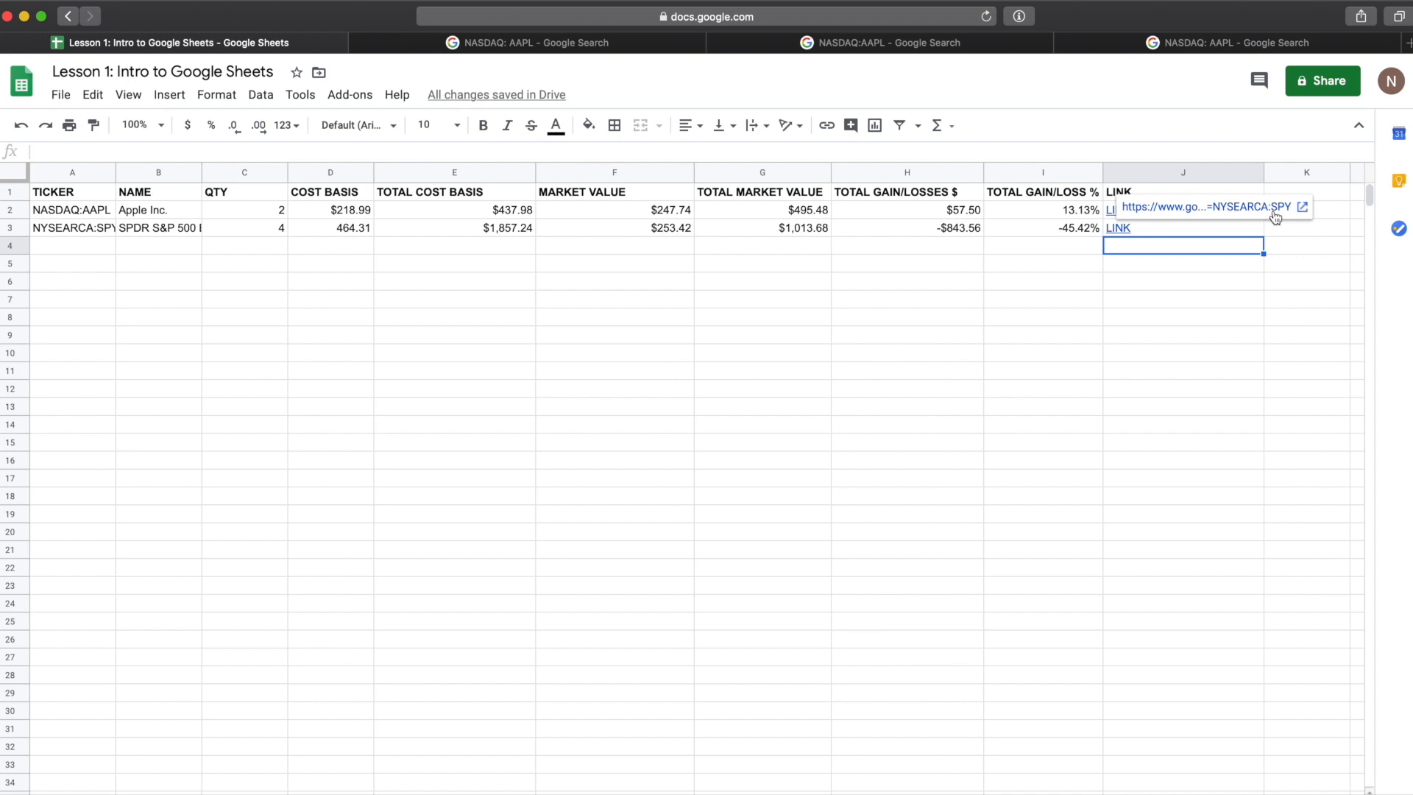
Step: Open the SPY row's Google Finance link in a new tab
{"action": "left_click", "coordinate": [1232, 213]}
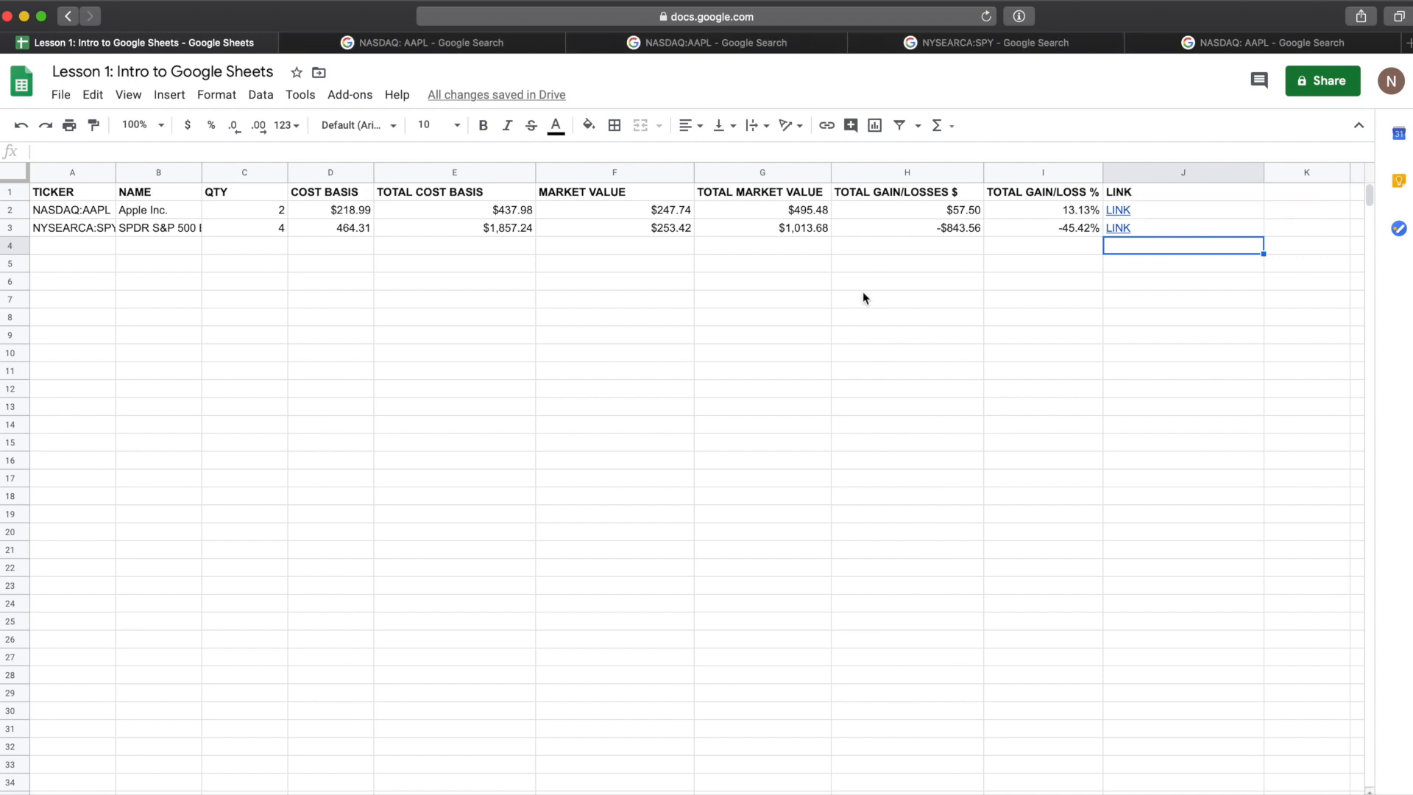
{"action": "left_click", "coordinate": [825, 284]}
Step: Enter the ticker NASDAQ:TSLA in the TICKER column of row 4
{"action": "left_click", "coordinate": [65, 245]}
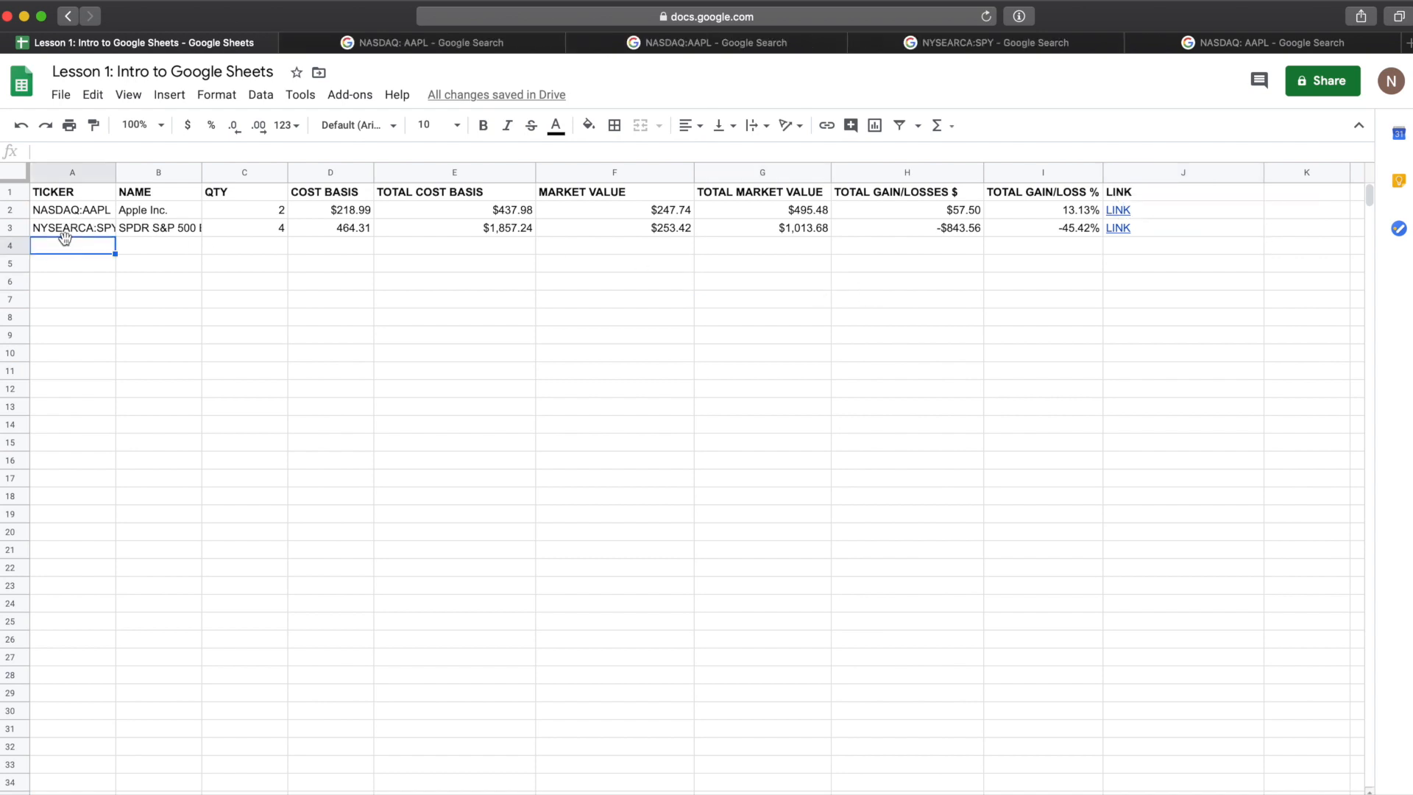
{"action": "type", "text": "NAS"}
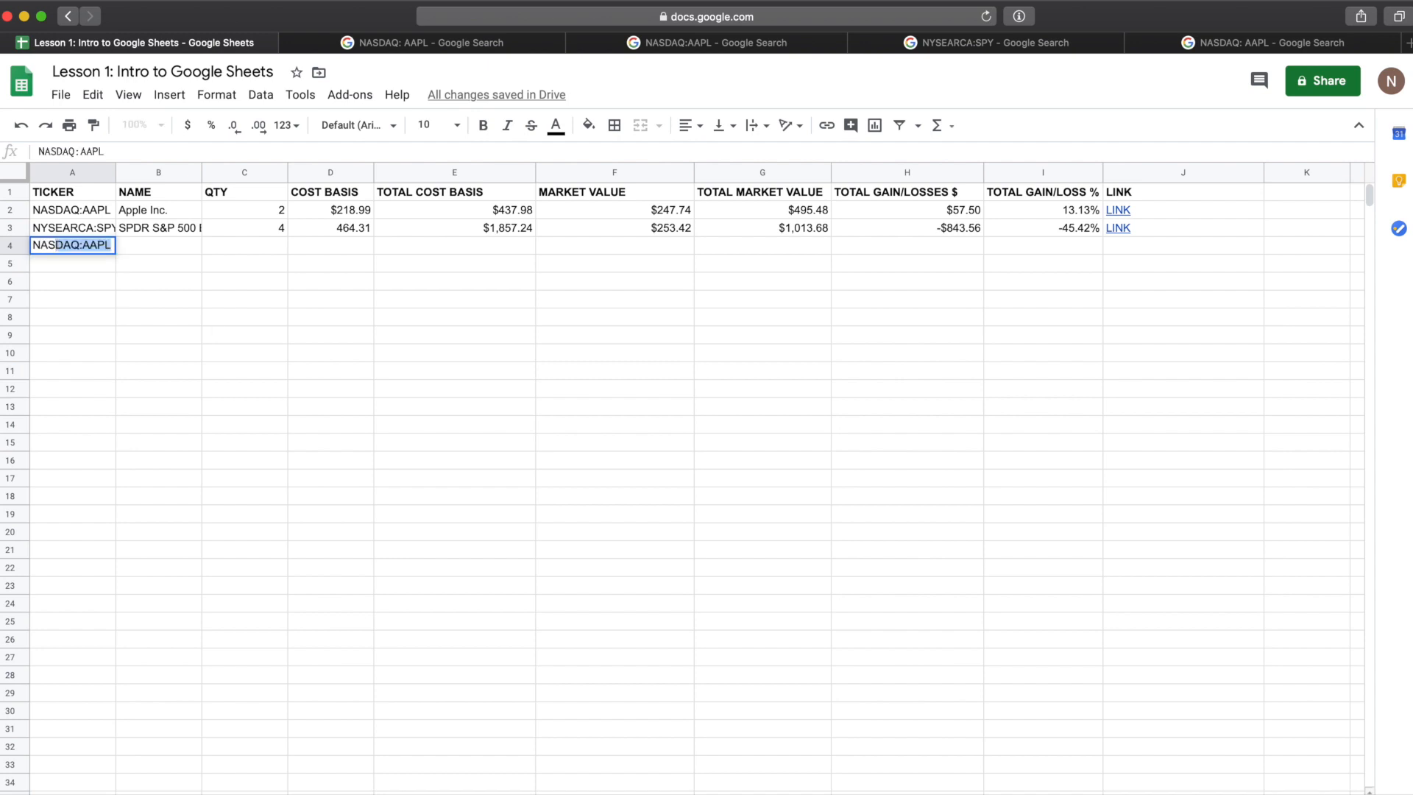
{"action": "type", "text": "DAQ:TSLA"}
{"action": "key", "text": "Tab"}
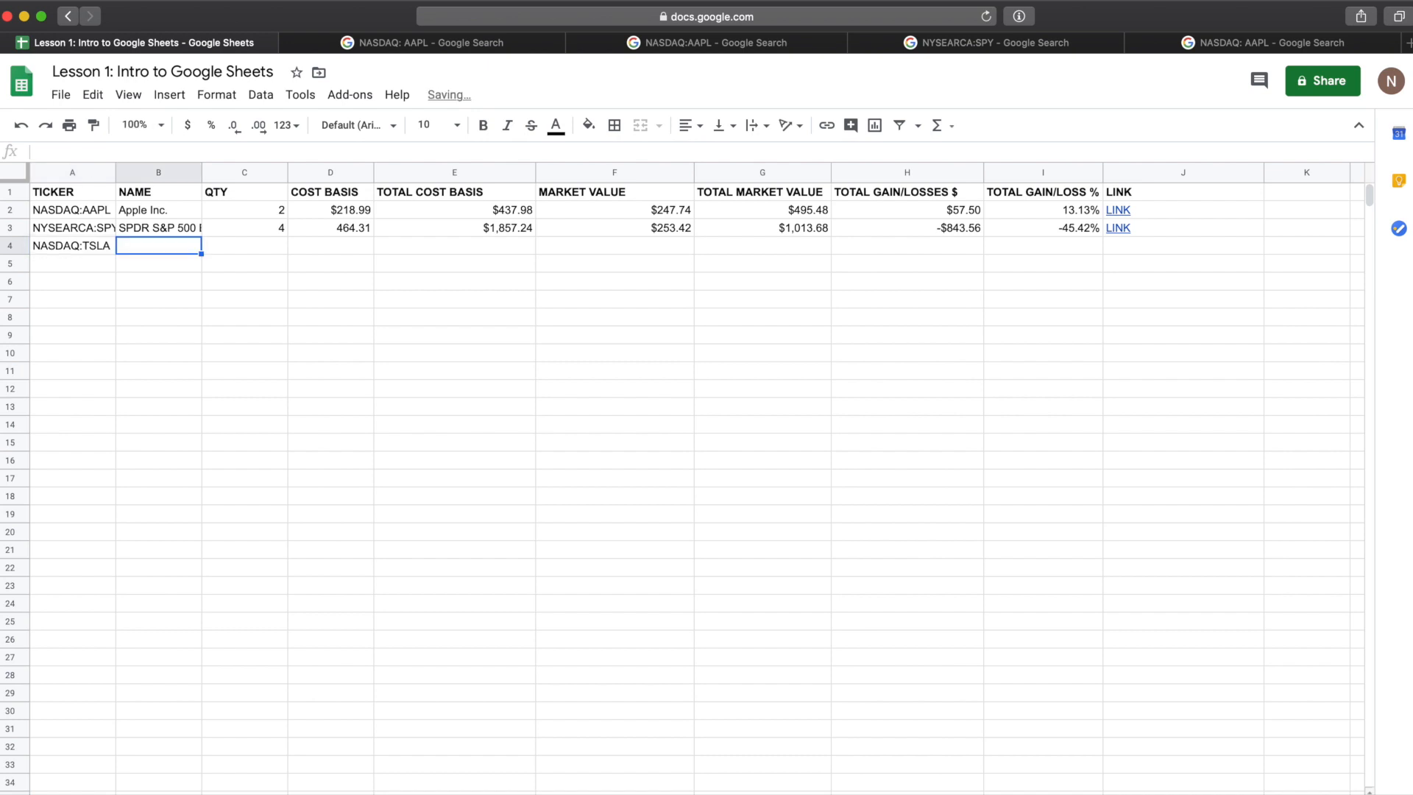
Step: Copy the row 3 formulas from NAME through LINK down to row 4
{"action": "left_click", "coordinate": [148, 227]}
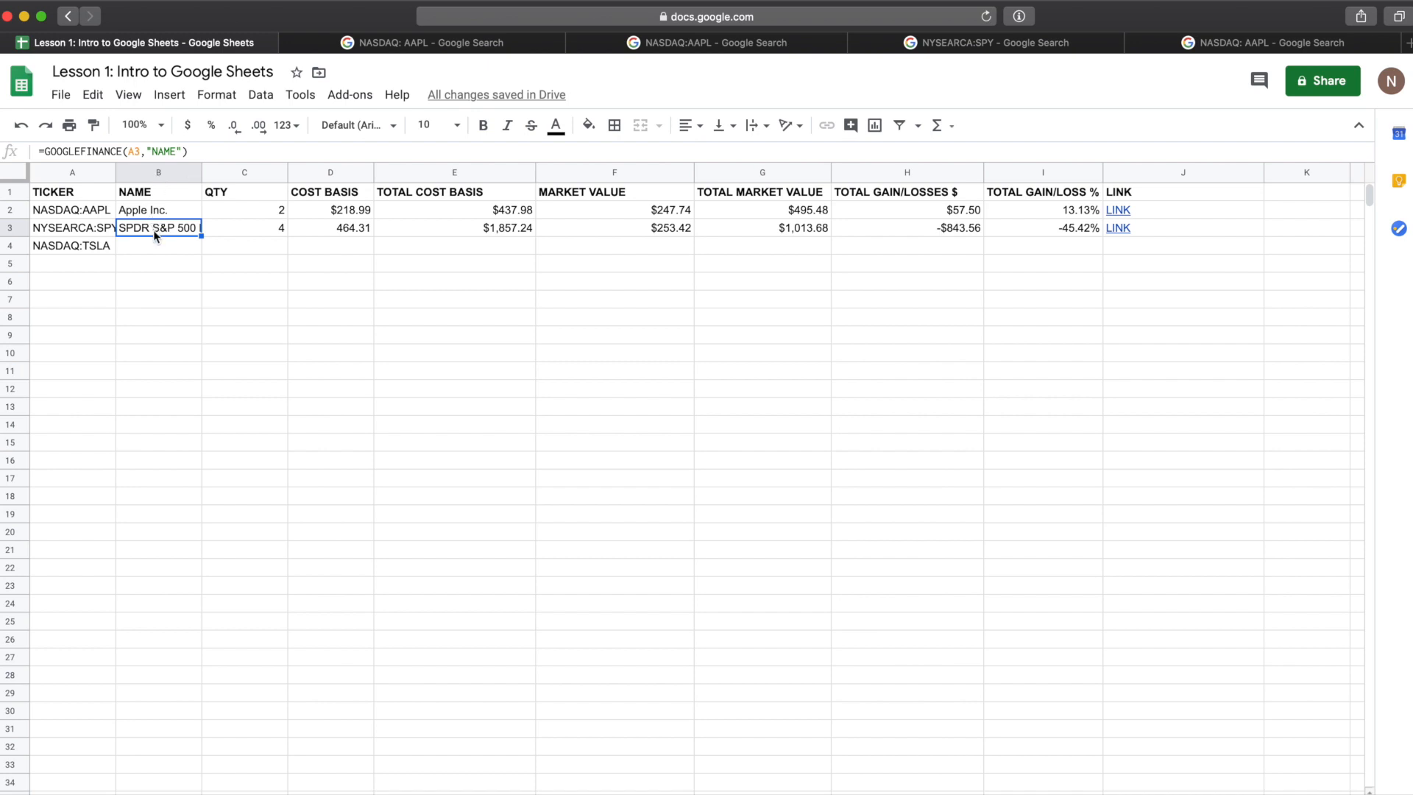
{"action": "left_click", "coordinate": [1166, 228], "text": "shift"}
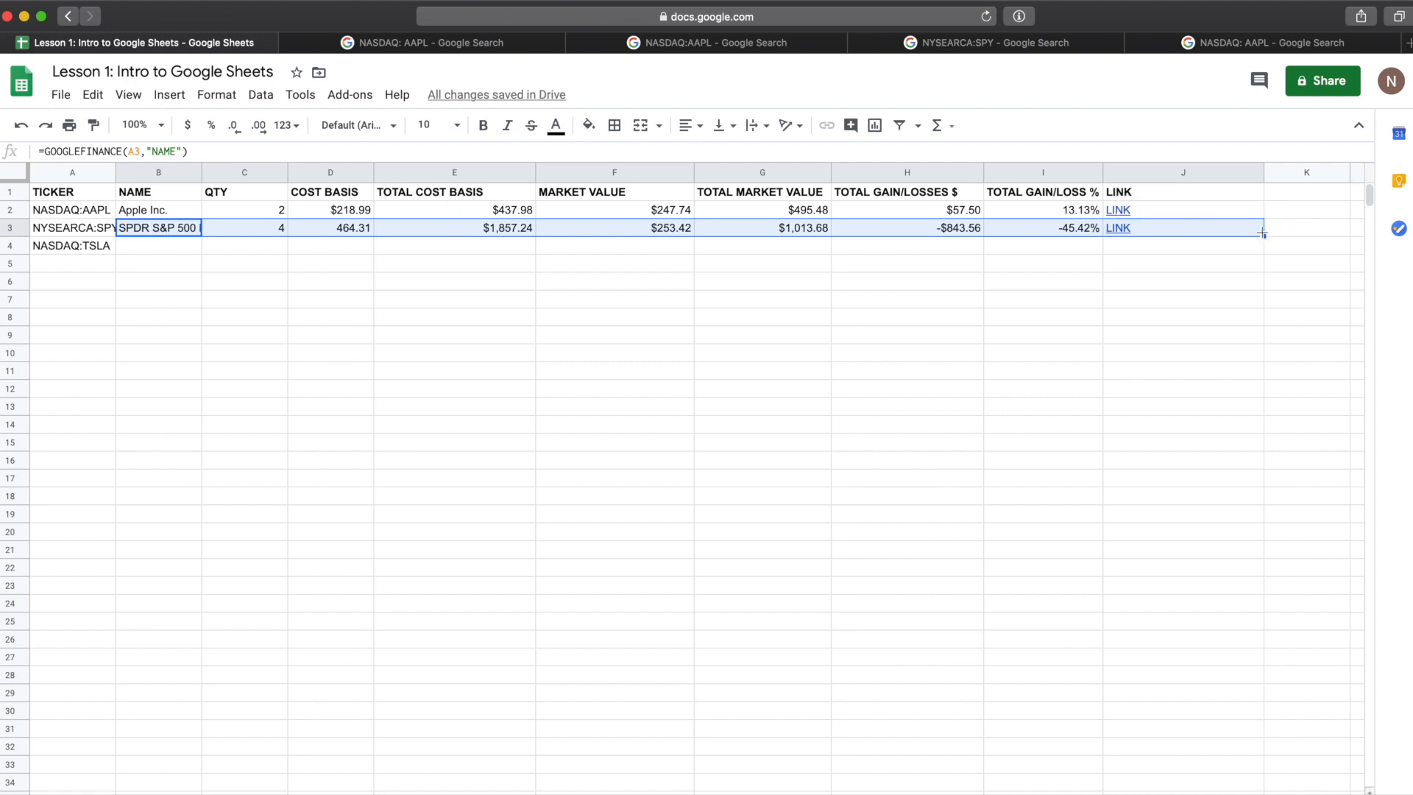
{"action": "left_click_drag", "start_coordinate": [1263, 236], "coordinate": [1263, 245]}
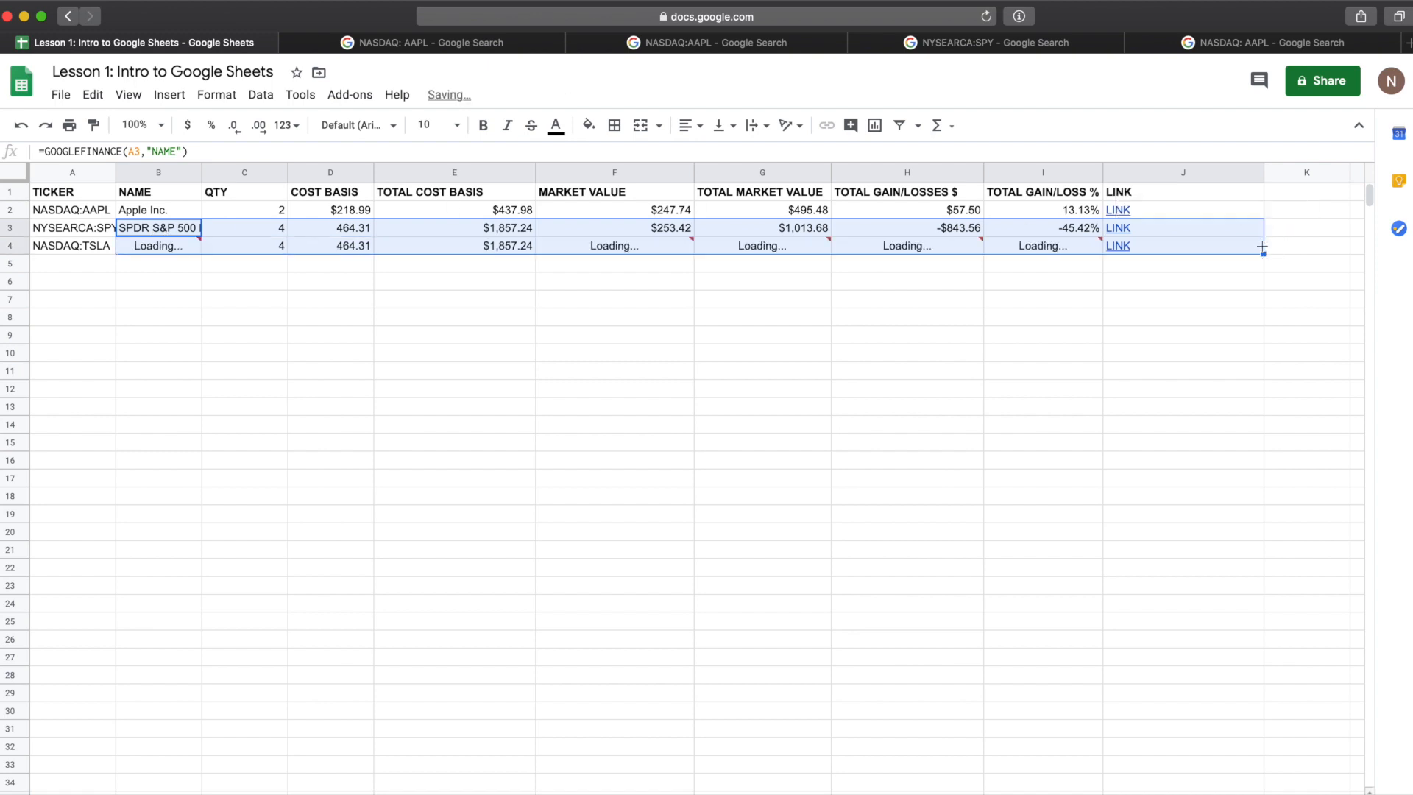
{"action": "left_click", "coordinate": [571, 296]}
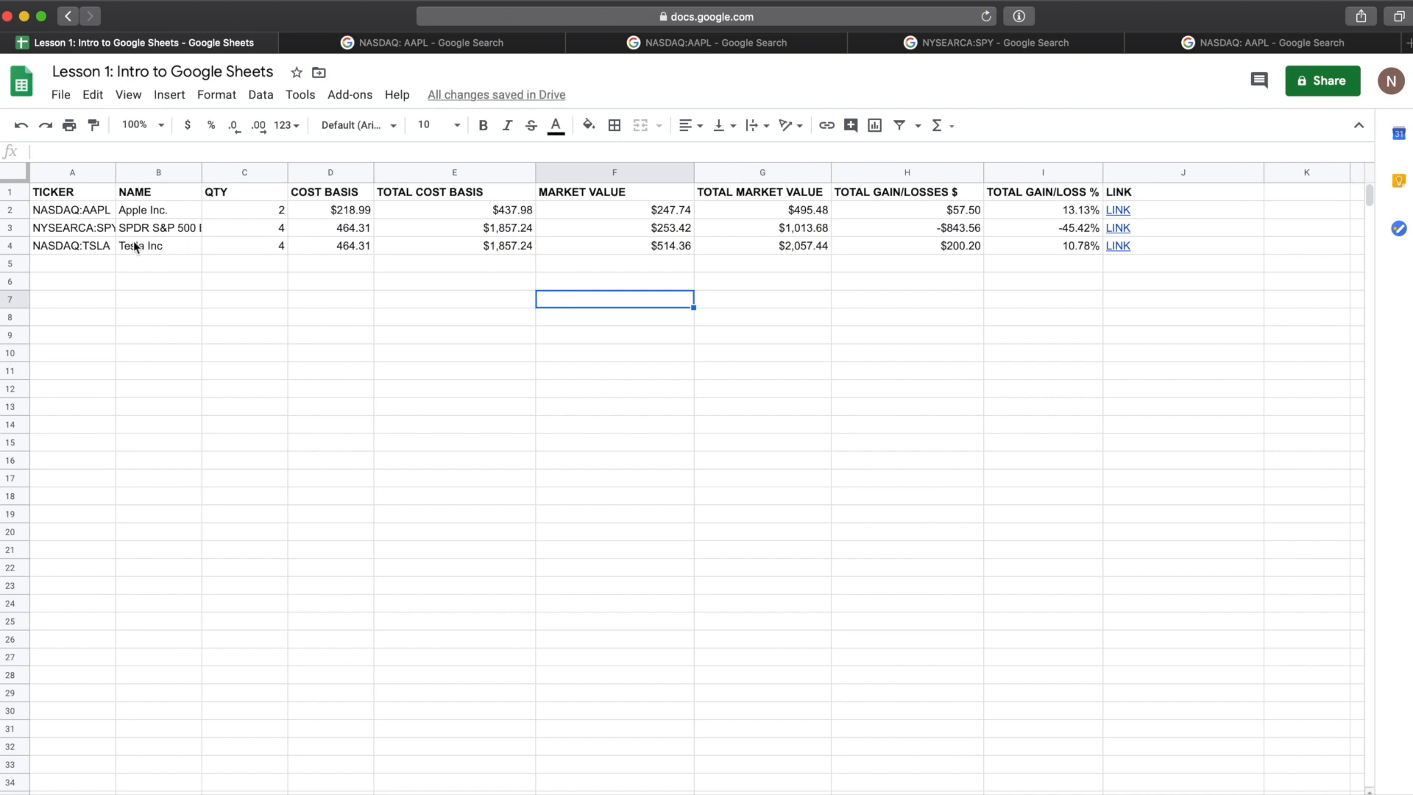
Step: Set the TSLA row's quantity to 1 and cost basis to 200
{"action": "left_click", "coordinate": [79, 247]}
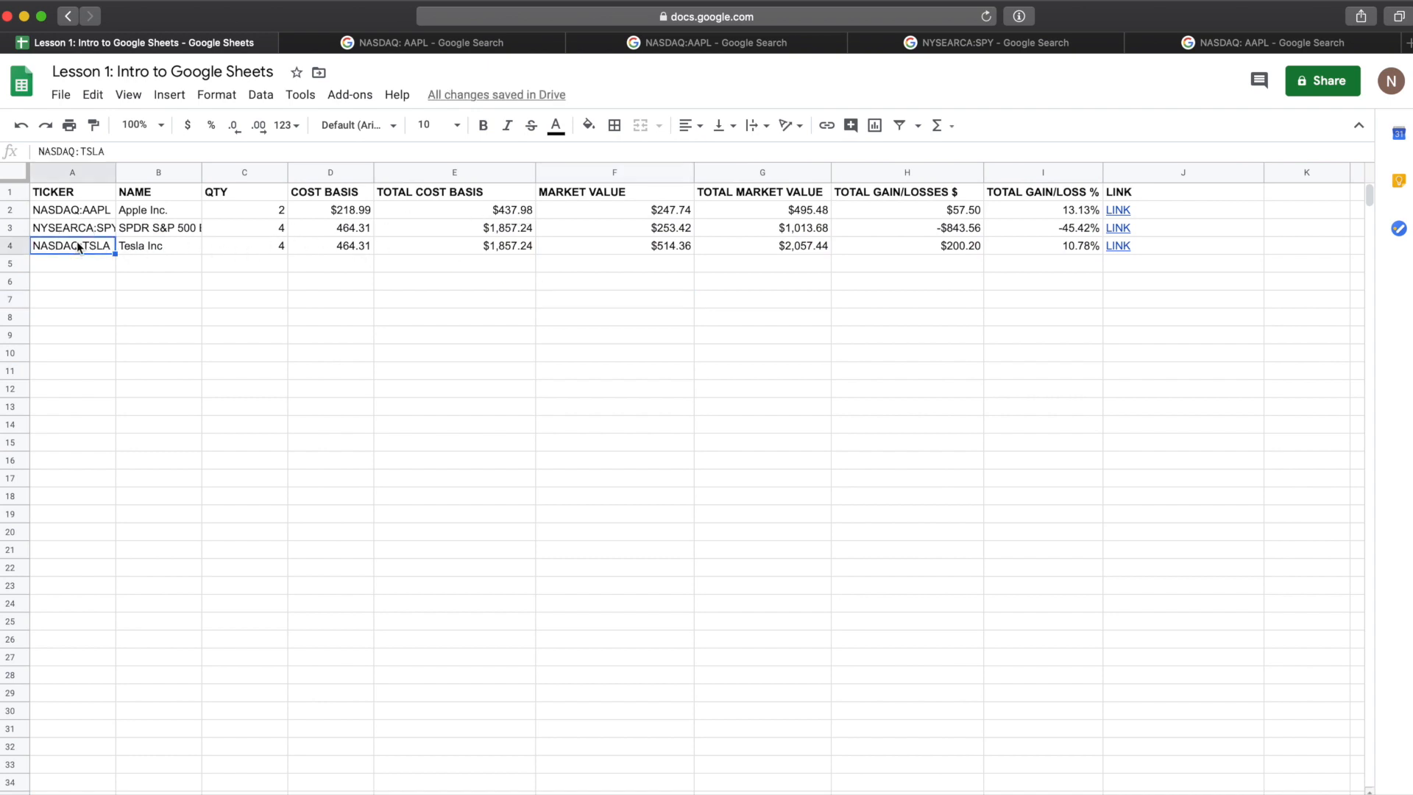
{"action": "left_click", "coordinate": [153, 249]}
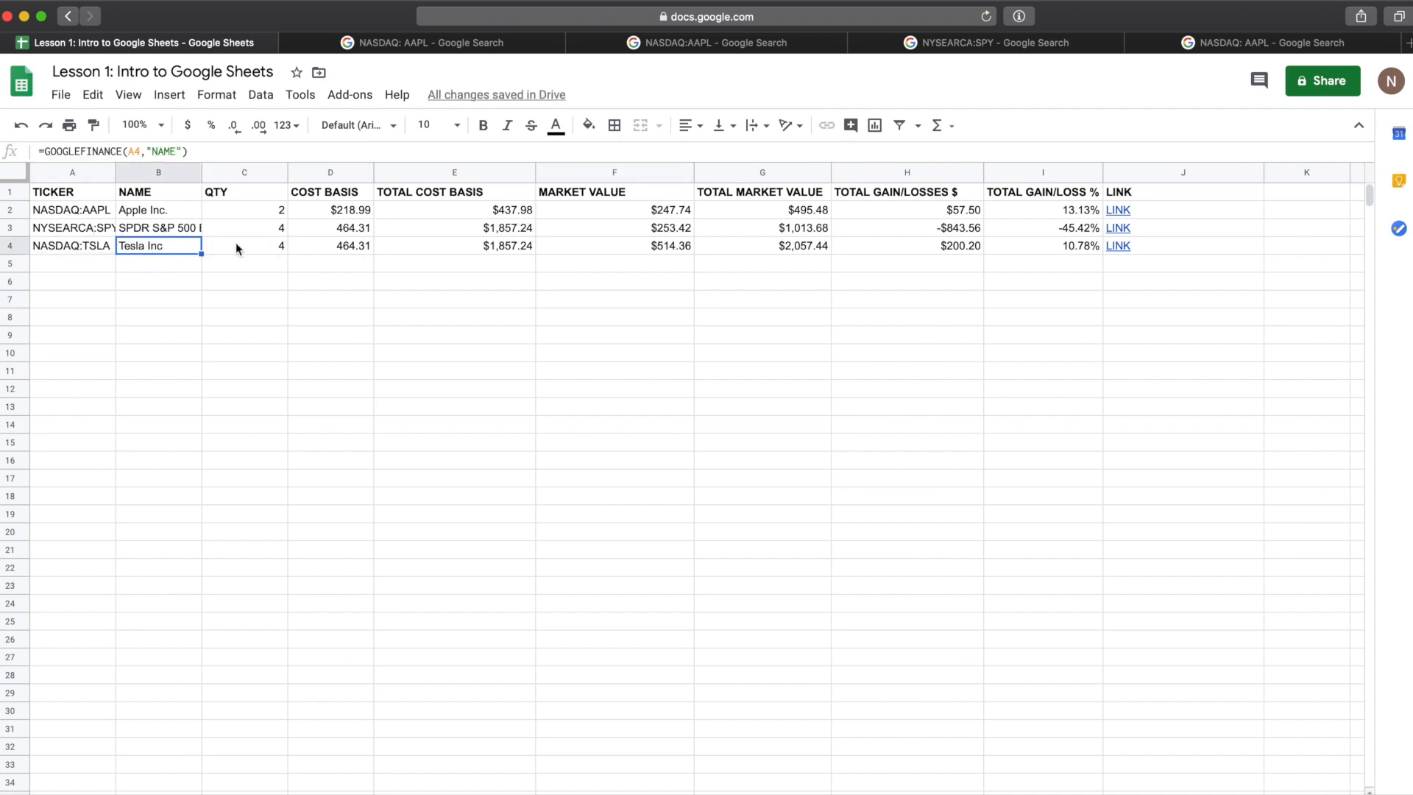
{"action": "left_click", "coordinate": [282, 244]}
{"action": "left_click", "coordinate": [329, 251]}
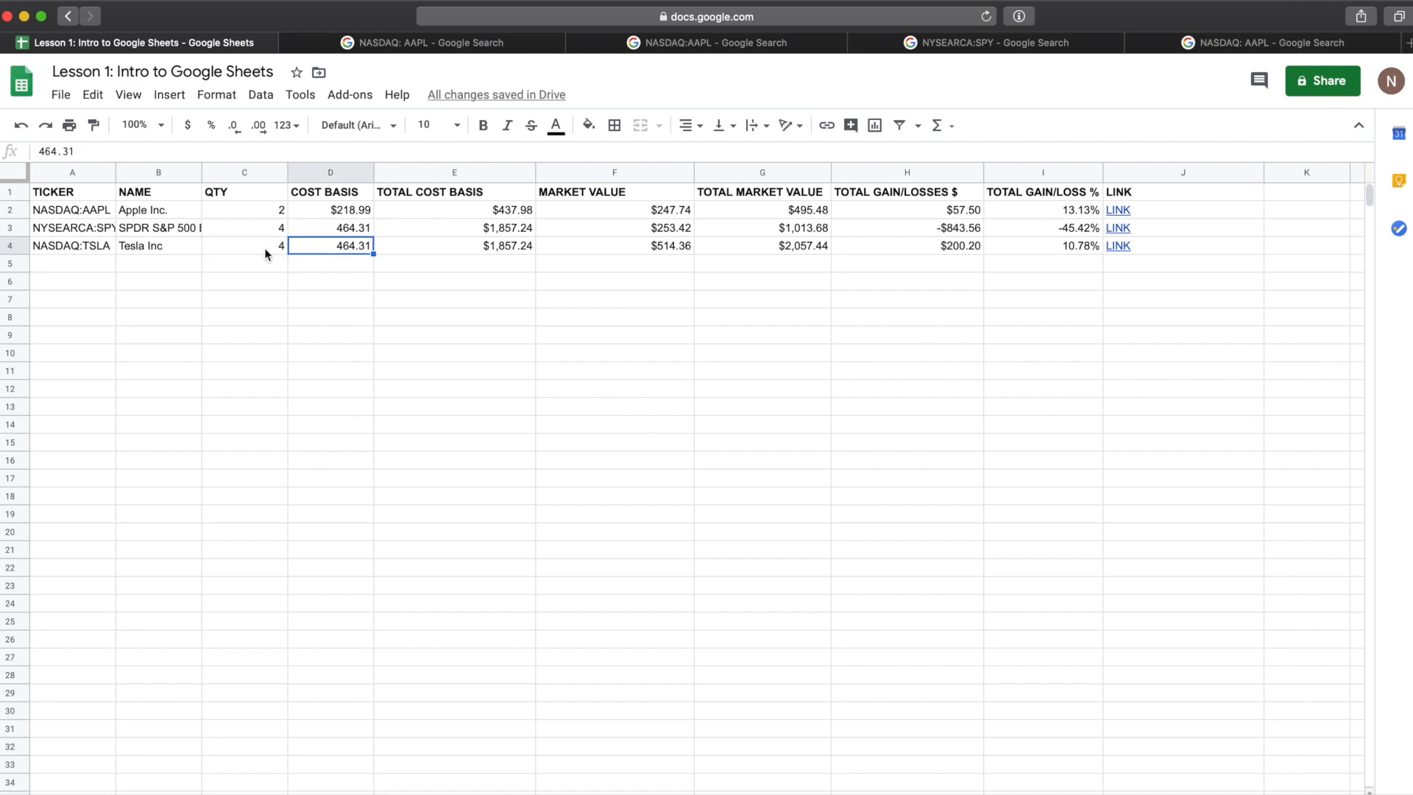
{"action": "left_click_drag", "start_coordinate": [268, 251], "coordinate": [316, 252]}
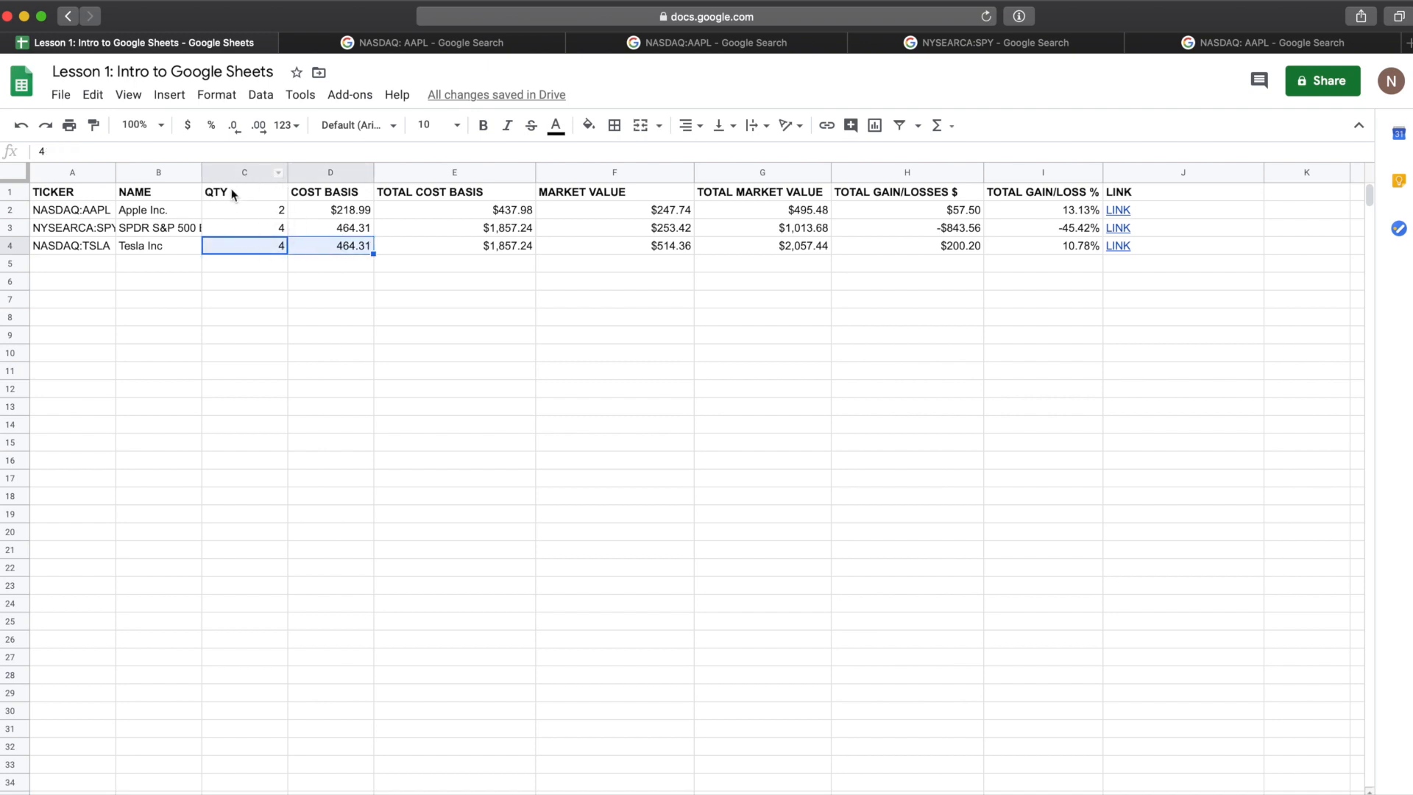
{"action": "left_click", "coordinate": [269, 250]}
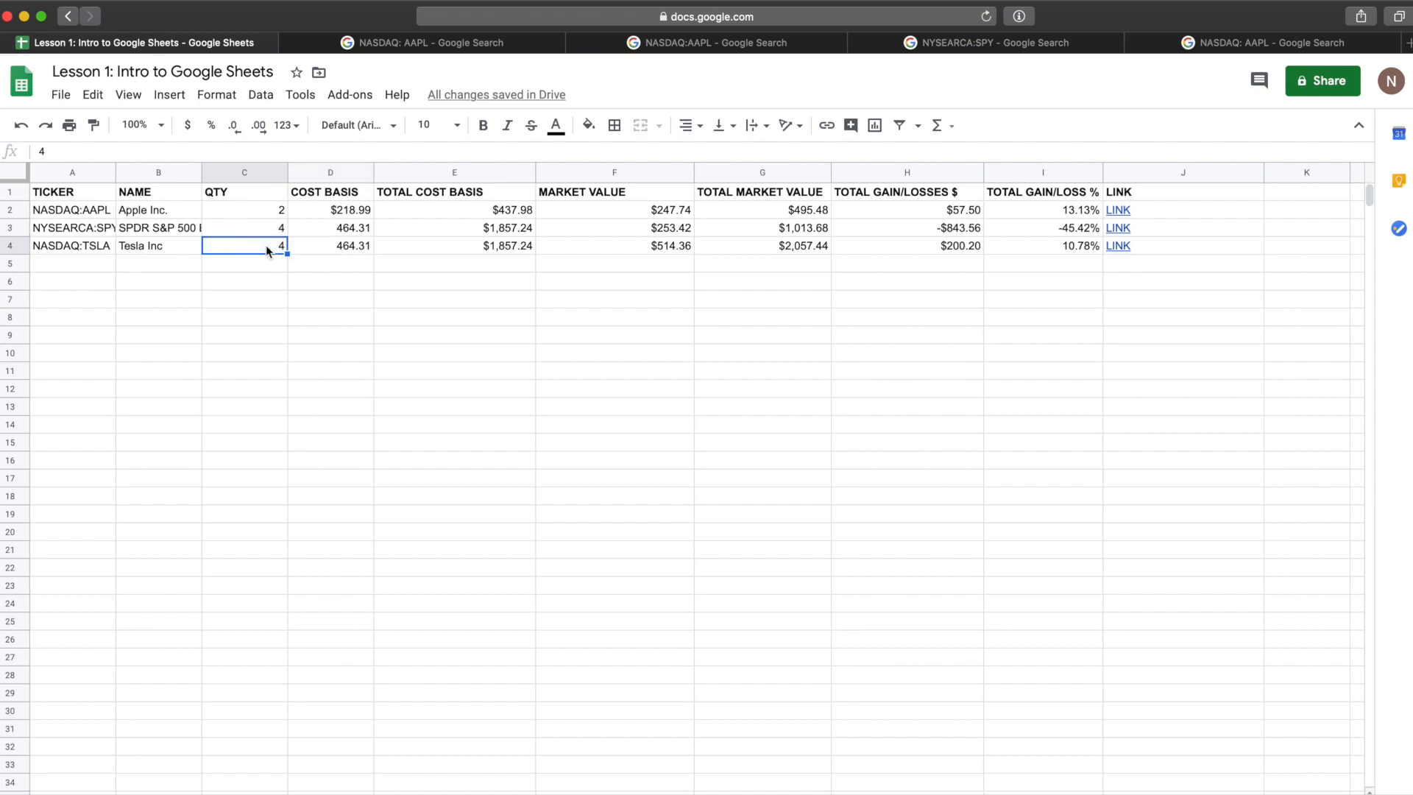
{"action": "type", "text": "1"}
{"action": "left_click", "coordinate": [359, 246]}
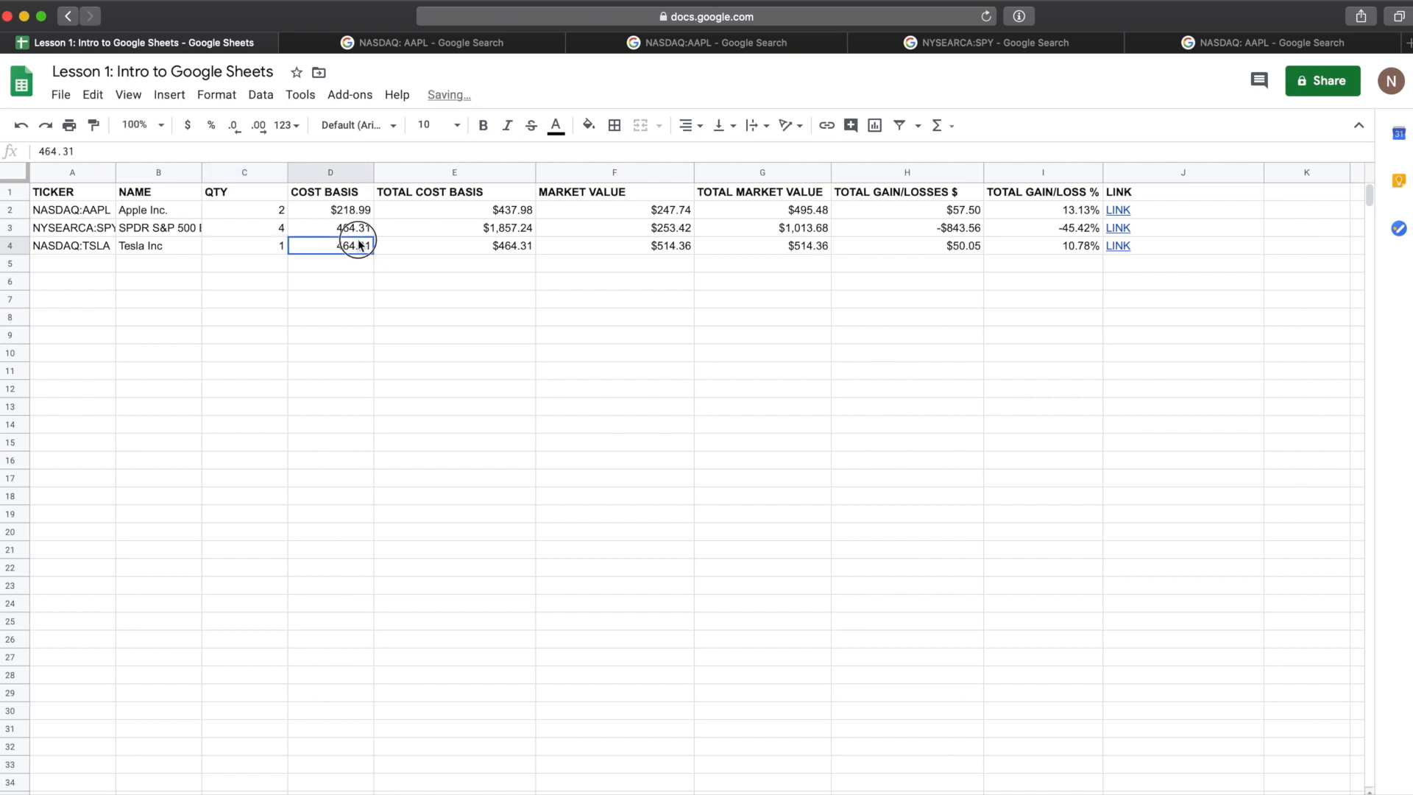
{"action": "type", "text": "200"}
{"action": "key", "text": "Return"}
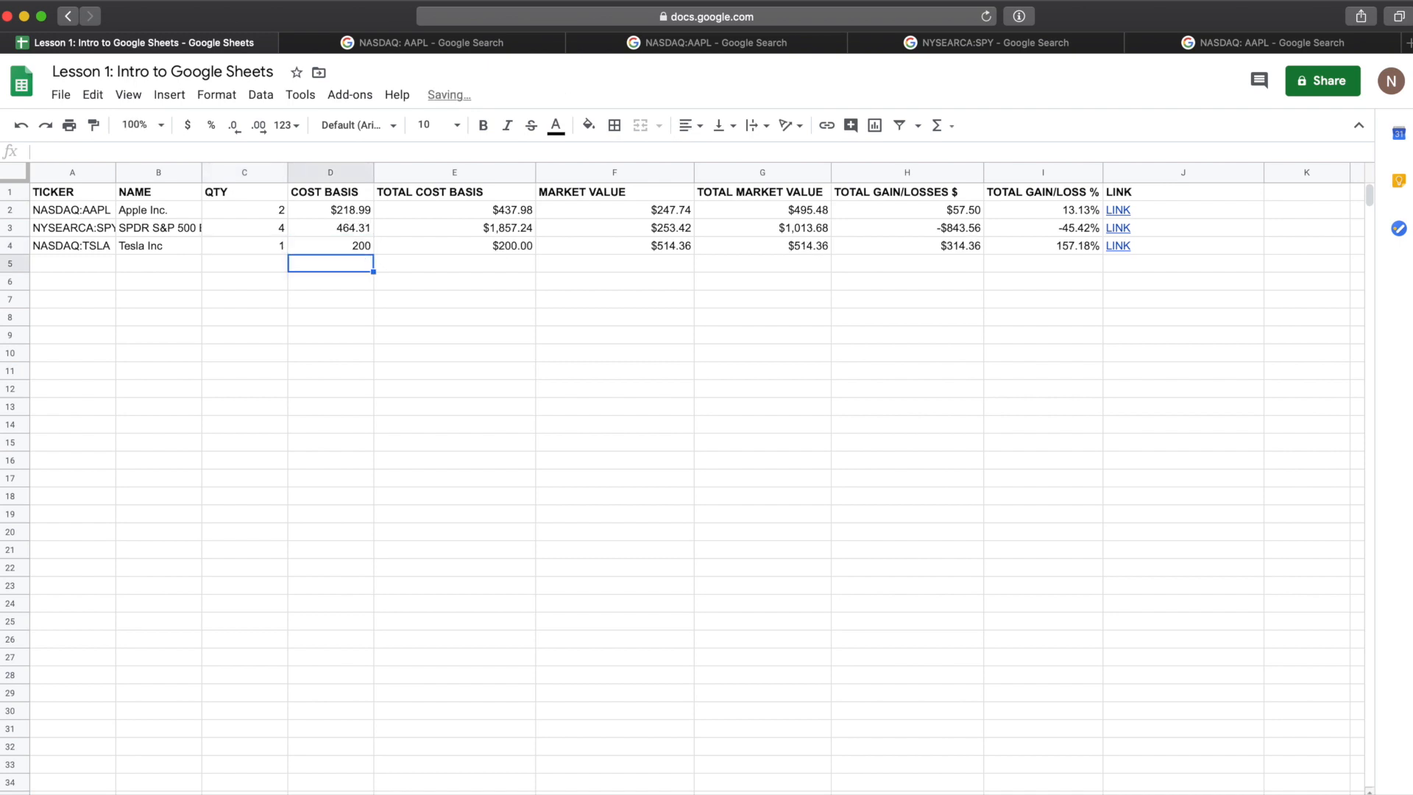
Step: Format columns COST BASIS through TOTAL GAIN/LOSSES $ as currency
{"action": "left_click", "coordinate": [359, 244]}
{"action": "left_click", "coordinate": [986, 247]}
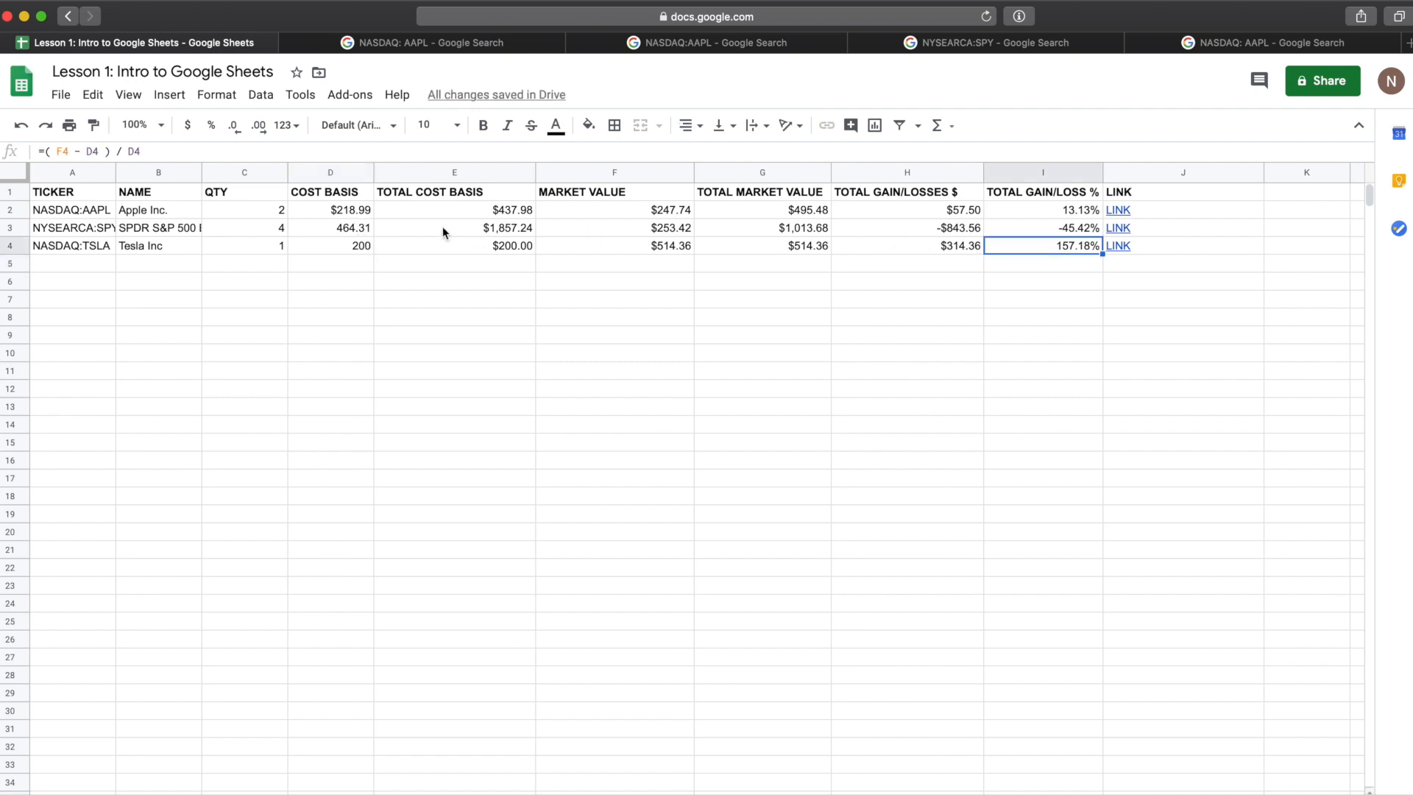
{"action": "left_click_drag", "start_coordinate": [327, 227], "coordinate": [956, 246]}
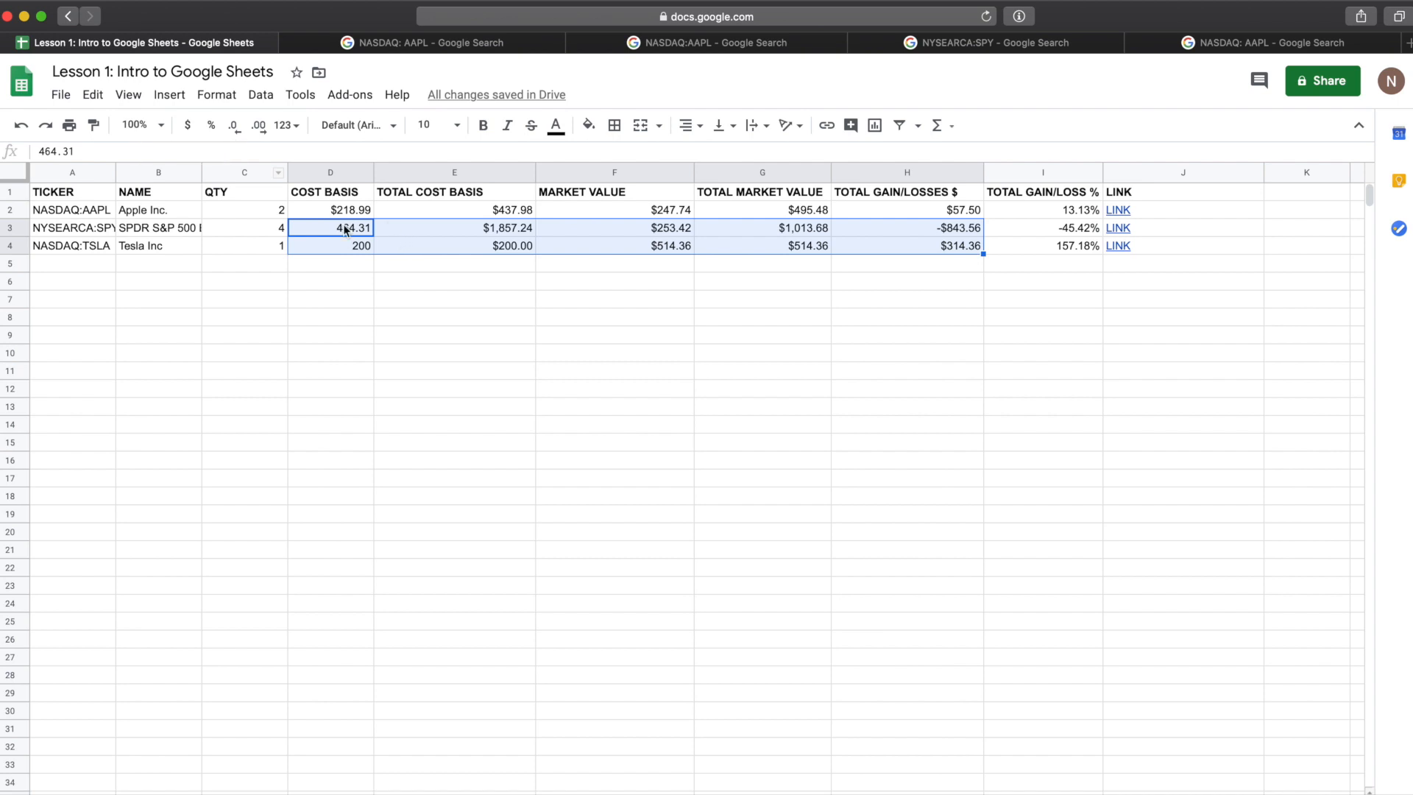
{"action": "left_click", "coordinate": [329, 177]}
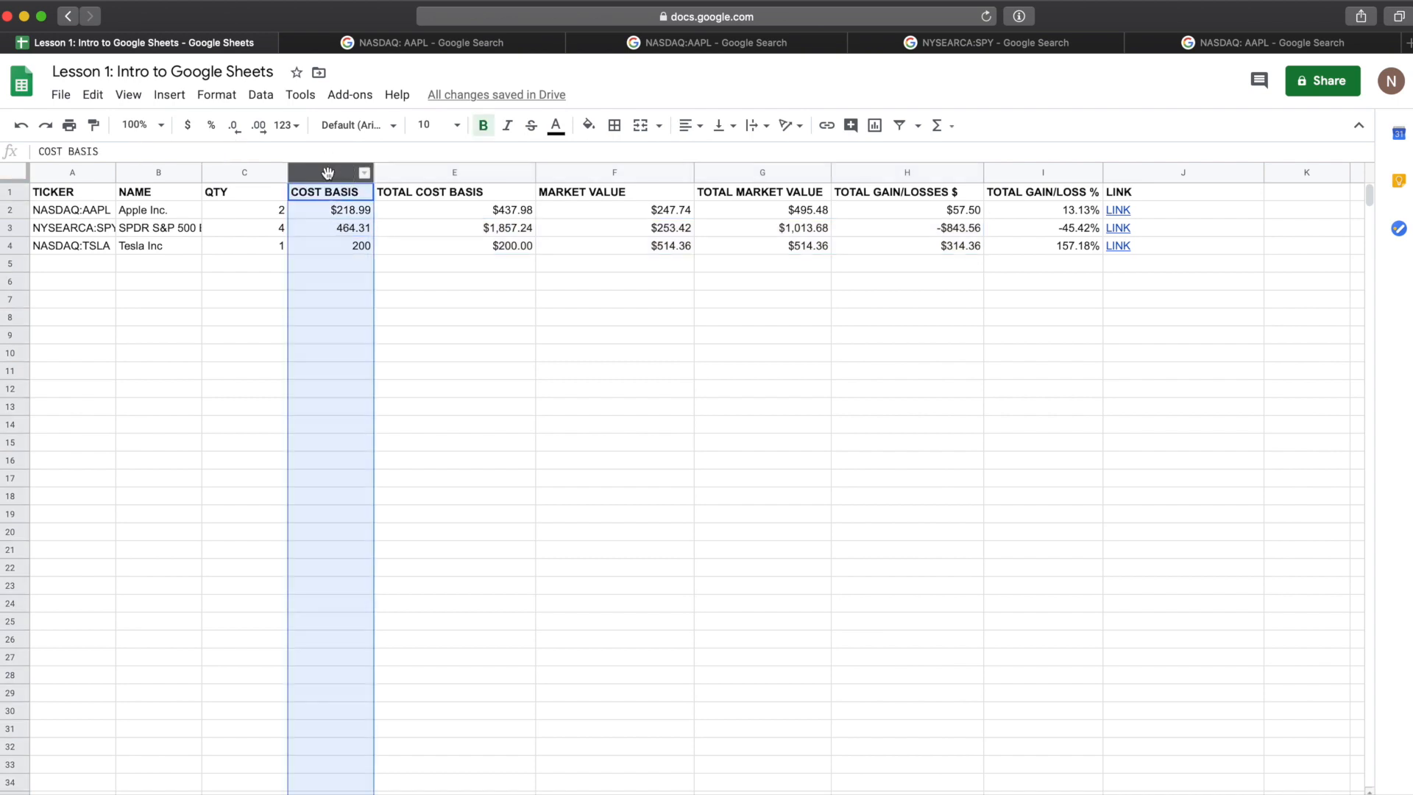
{"action": "left_click", "coordinate": [966, 173], "text": "shift"}
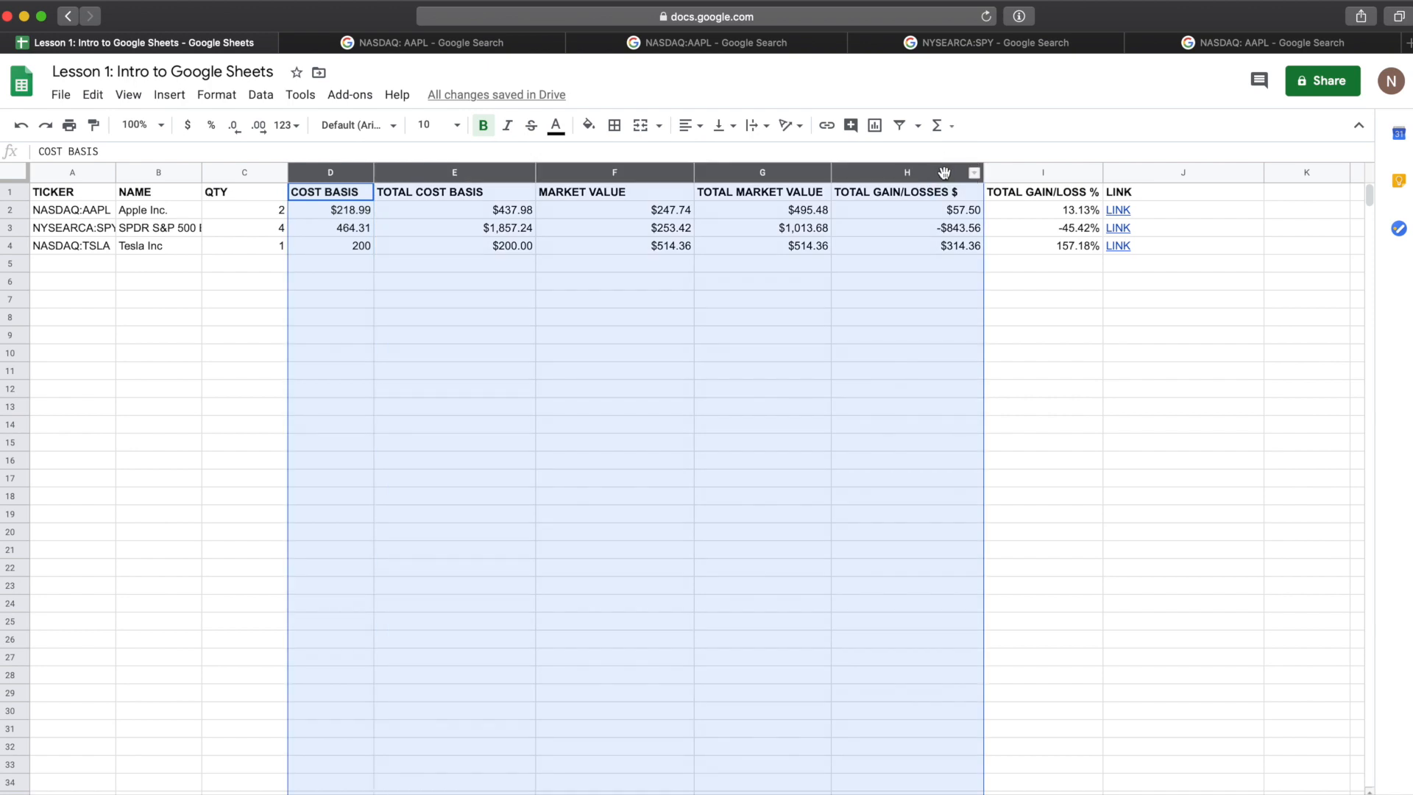
{"action": "left_click", "coordinate": [914, 228]}
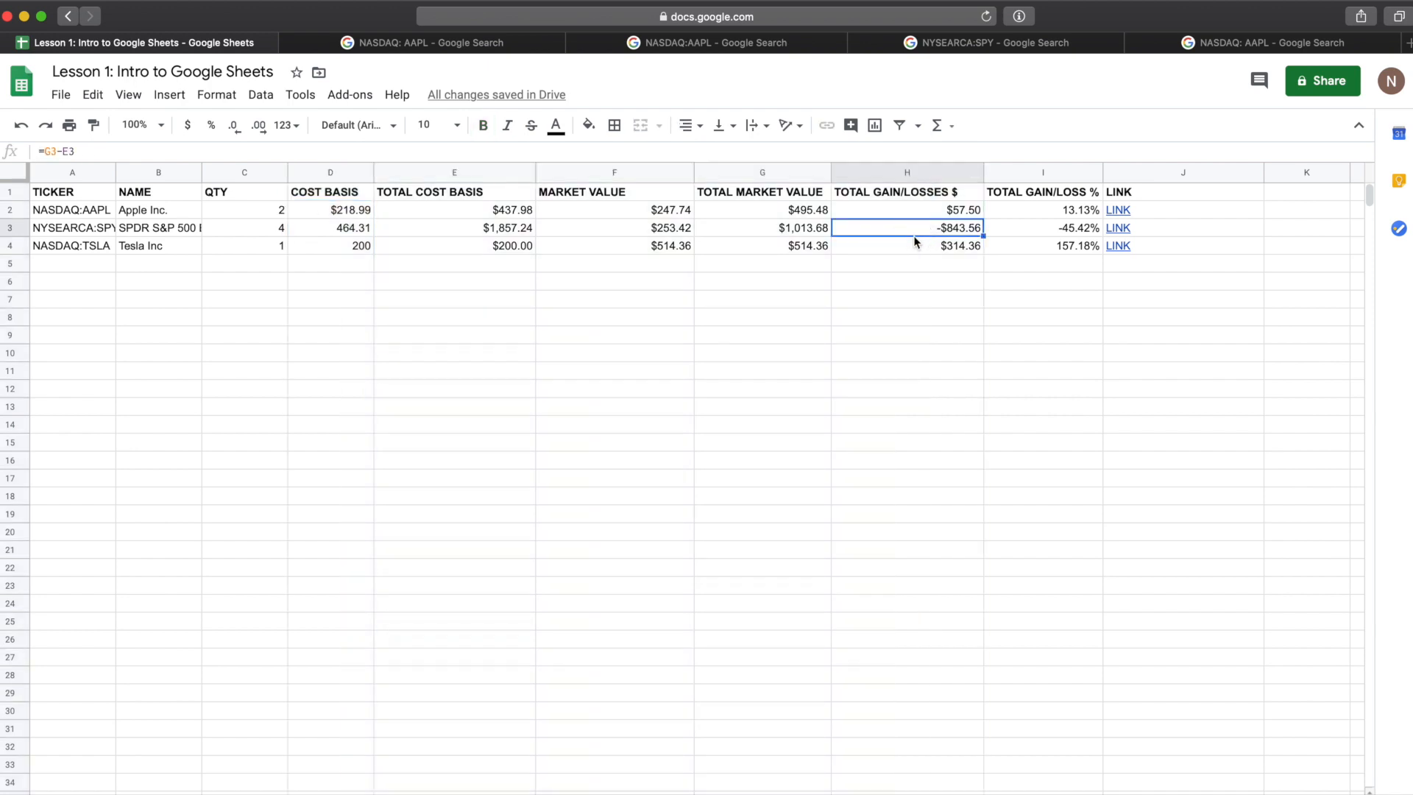
{"action": "left_click", "coordinate": [920, 173]}
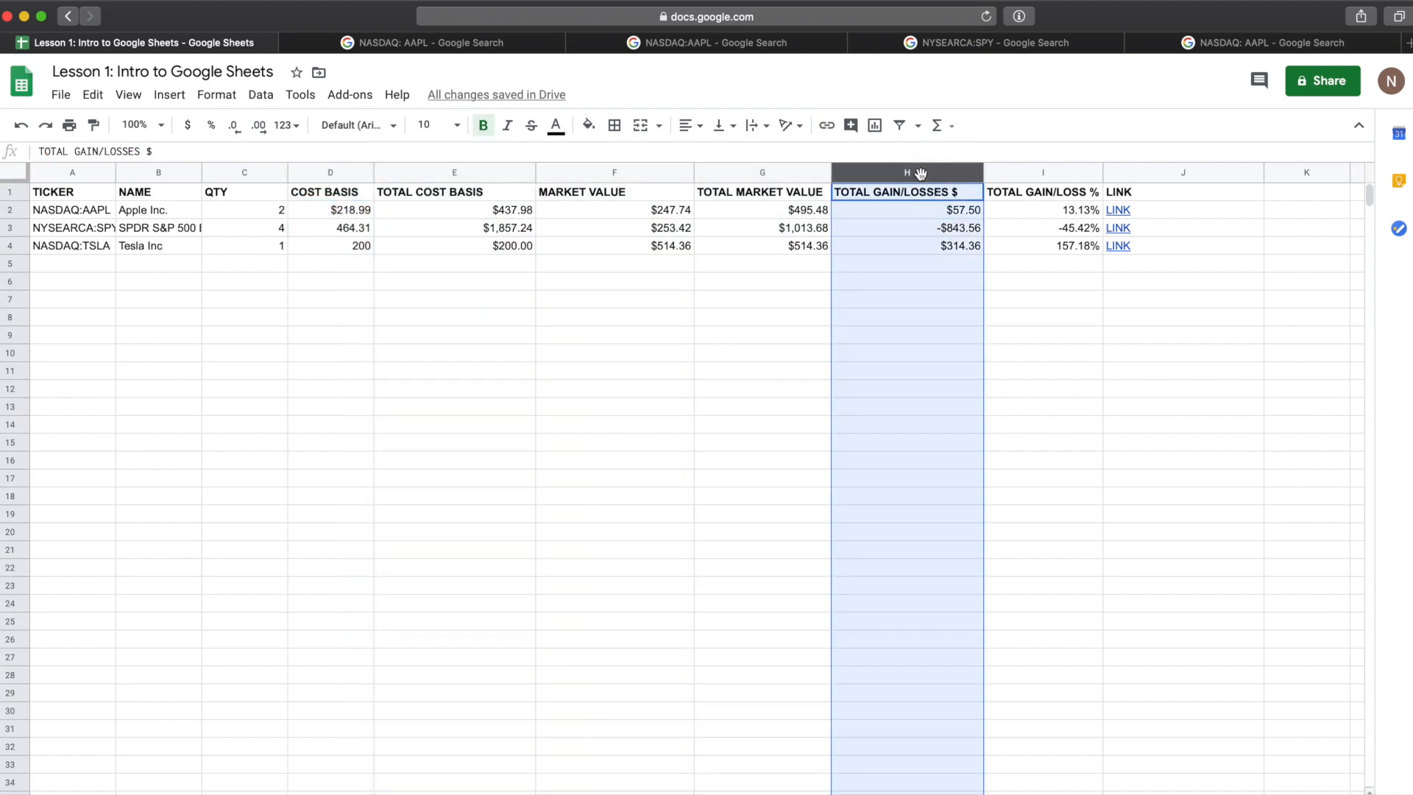
{"action": "left_click", "coordinate": [330, 172]}
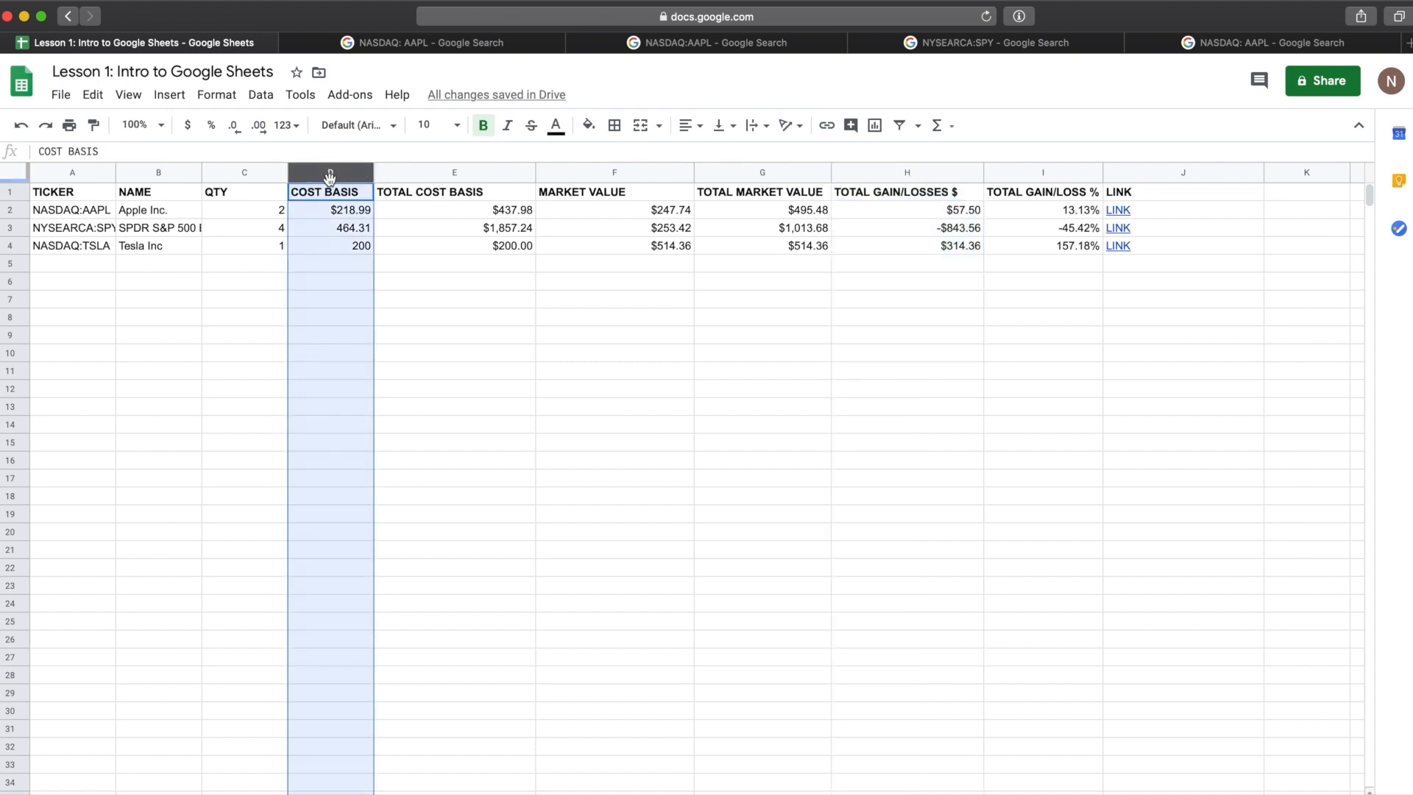
{"action": "left_click", "coordinate": [404, 172]}
{"action": "left_click", "coordinate": [345, 172]}
{"action": "left_click", "coordinate": [917, 171], "text": "shift"}
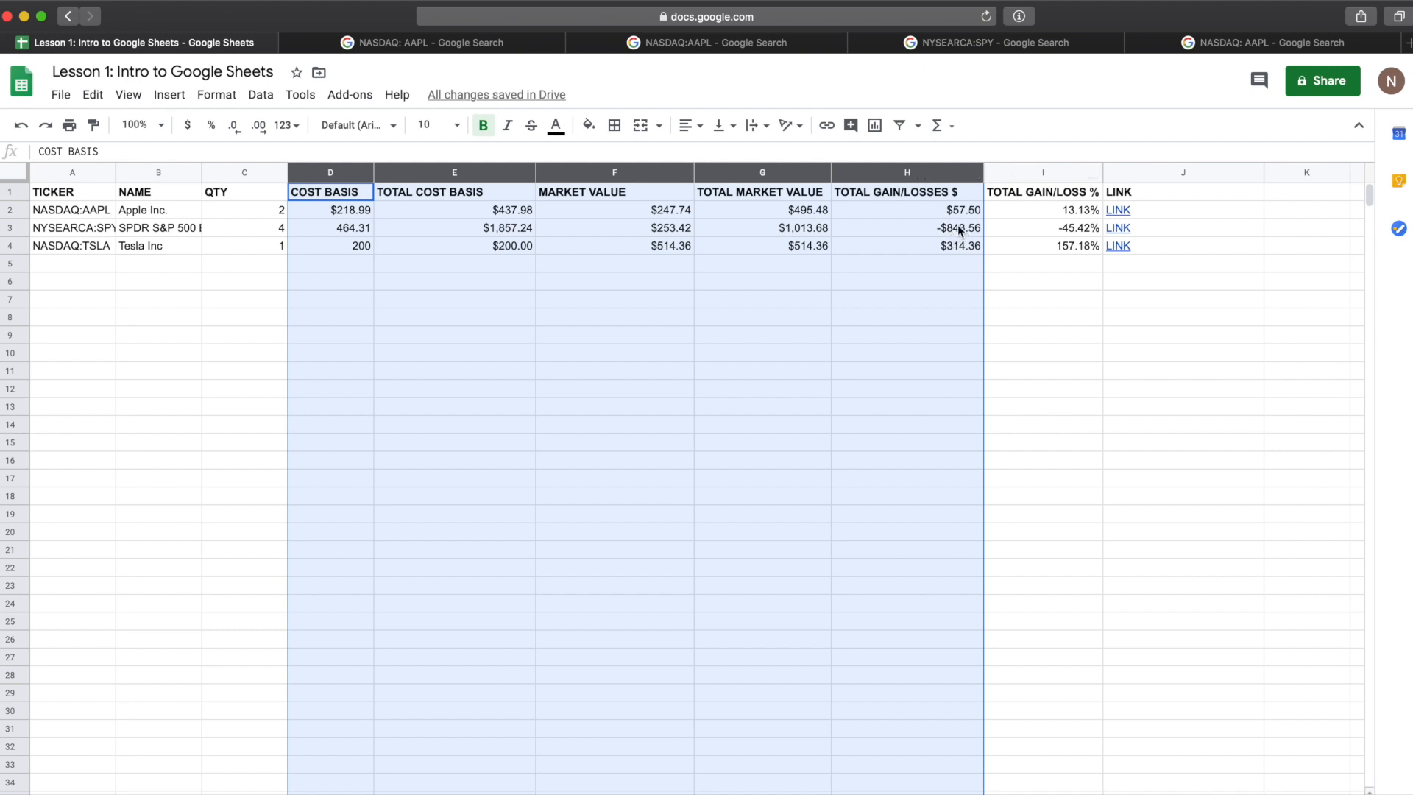
{"action": "left_click", "coordinate": [188, 128]}
{"action": "left_click", "coordinate": [498, 310]}
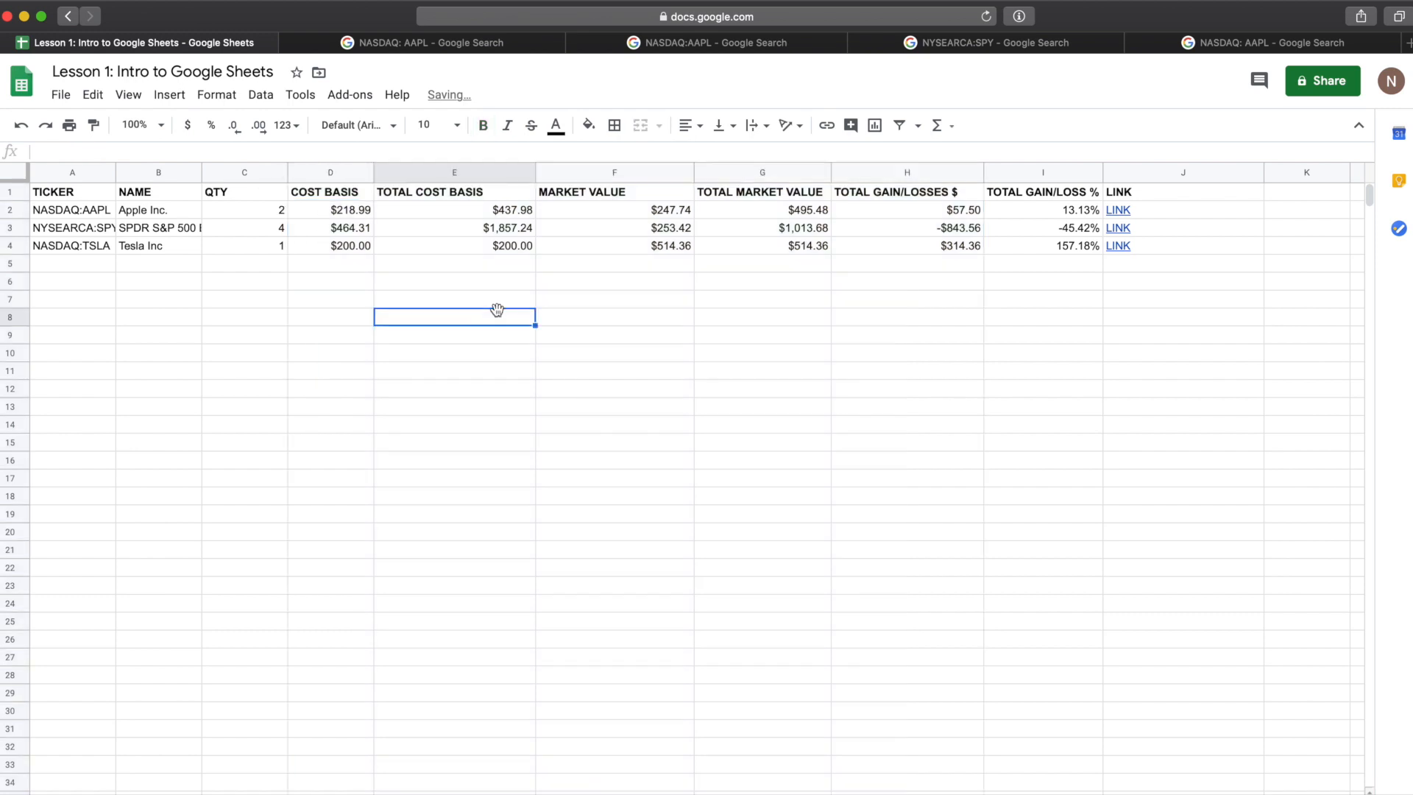